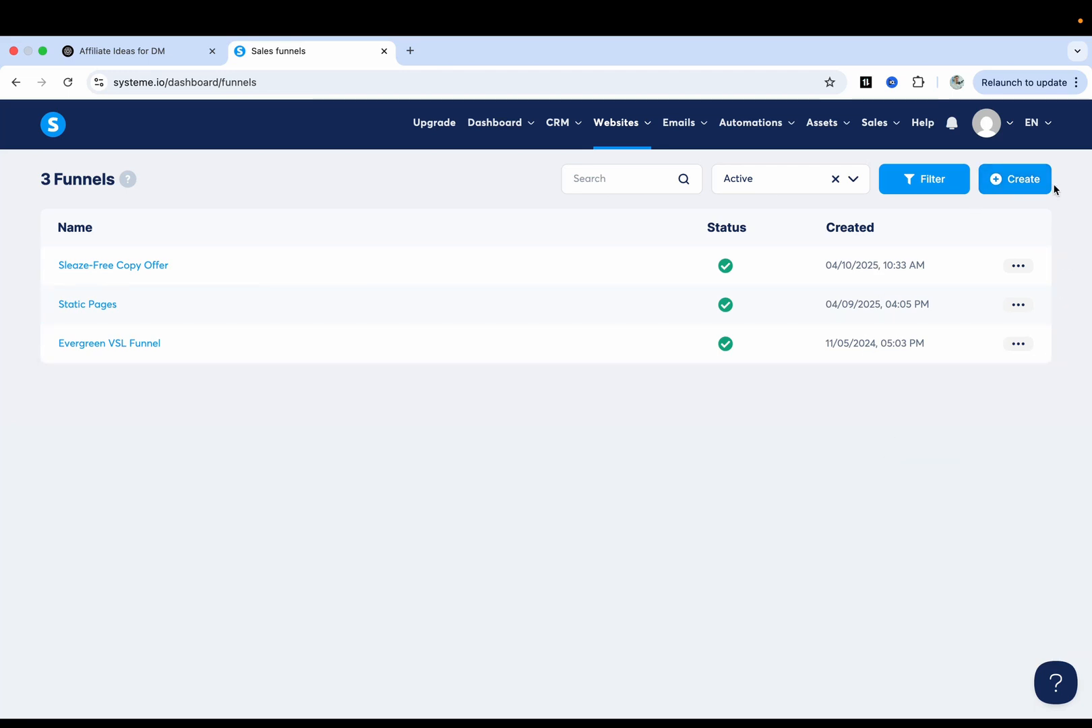
Start a new funnel and name it Faceless Affiliate Site.
click(1024, 180)
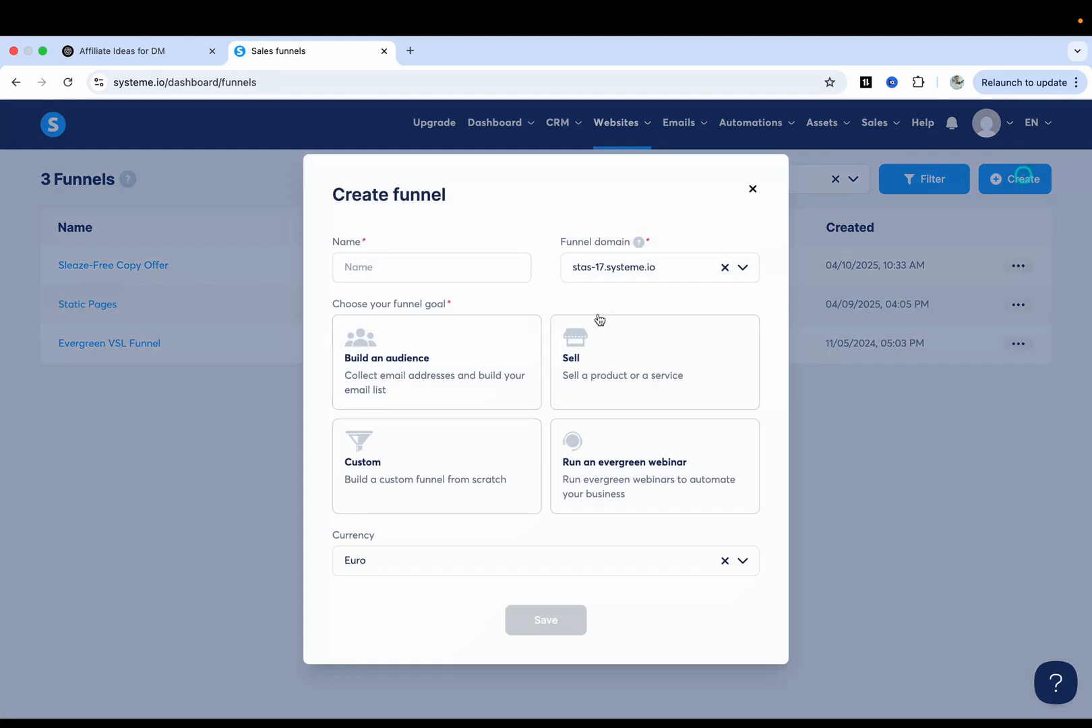
click(423, 270)
text(Faceless Affiliate Site)
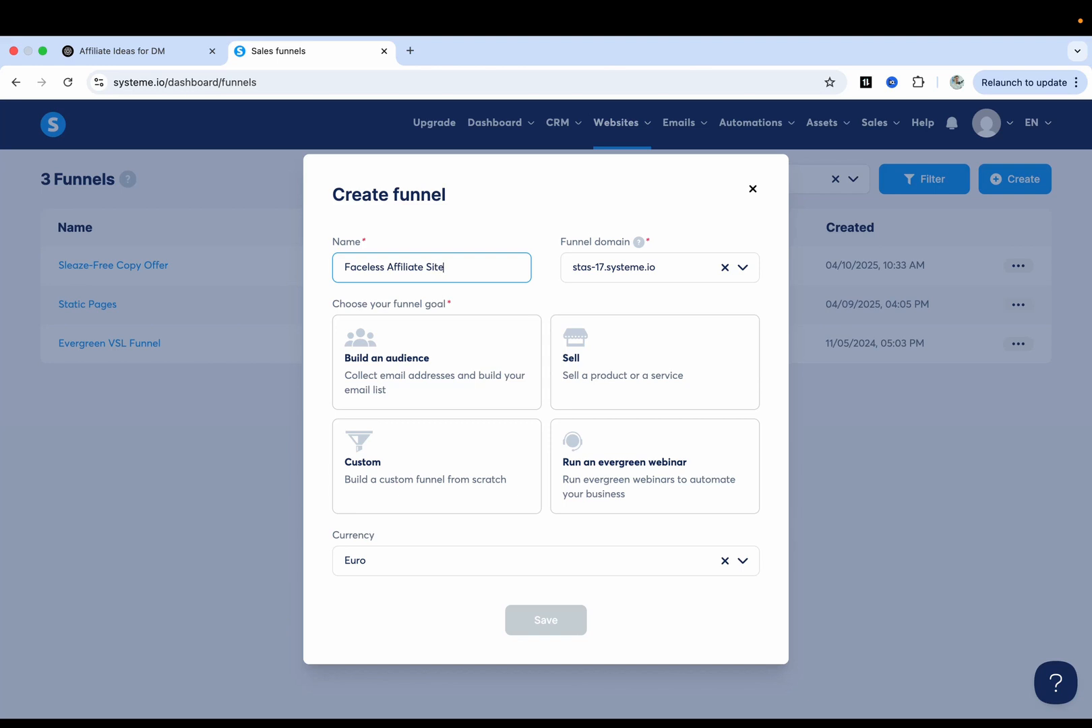
click(550, 289)
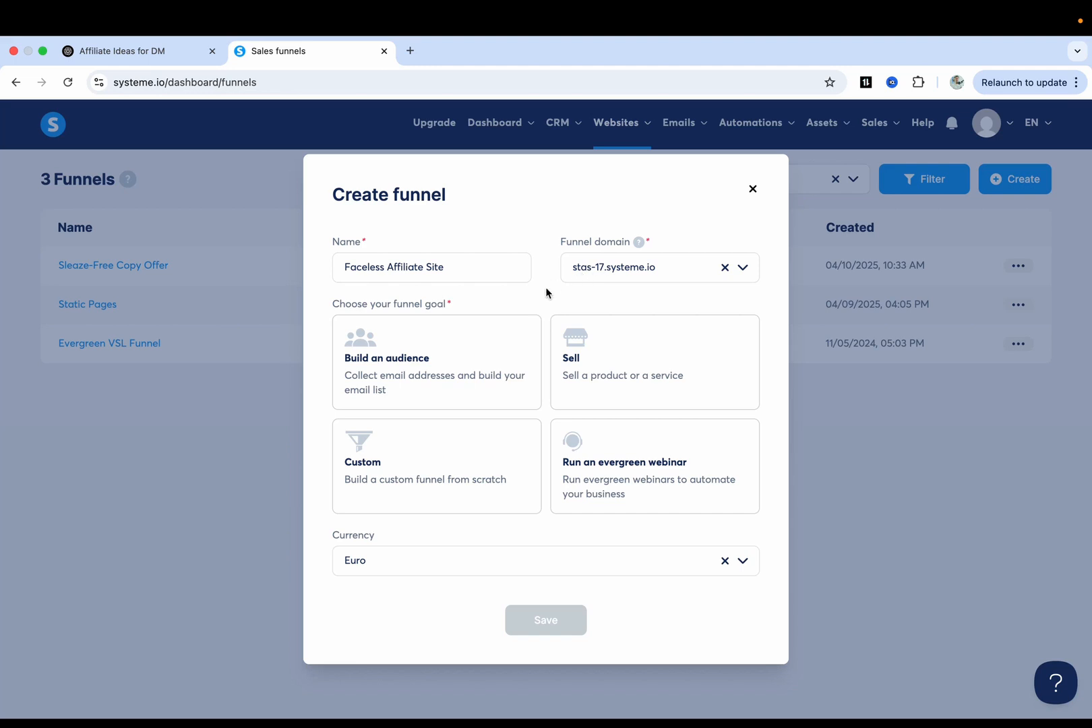
Switch the currency from Euro to Pound Sterling, choose the Sell goal, and save the funnel.
click(731, 564)
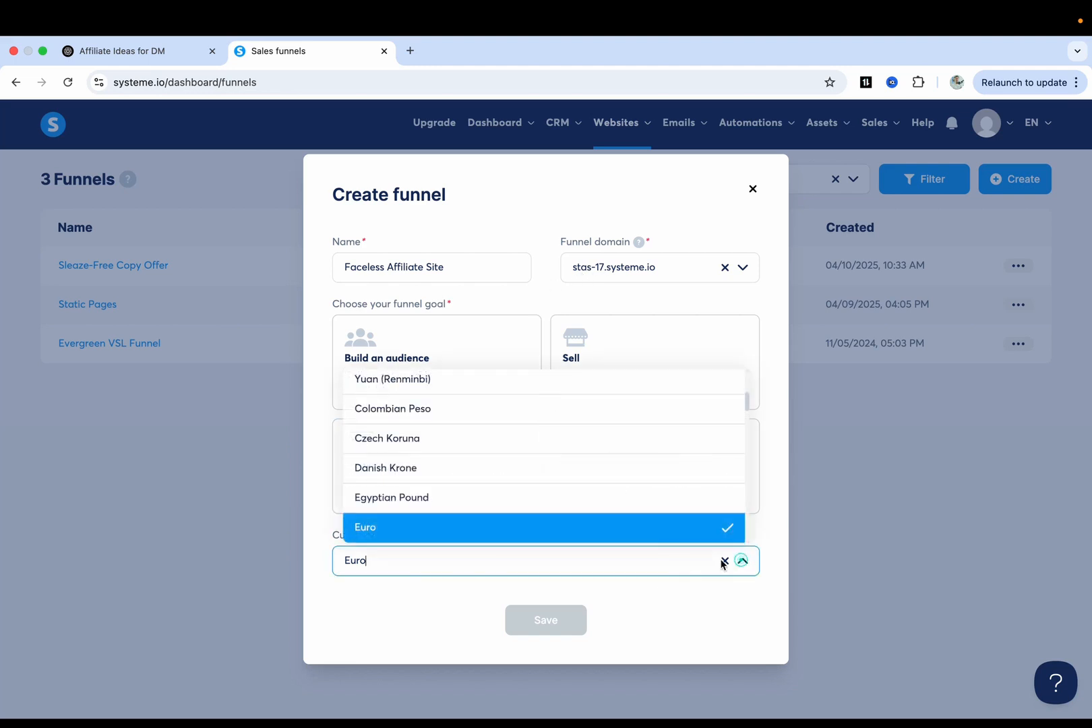
click(726, 560)
scroll(463, 500, down, 2)
scroll(463, 500, down, 1)
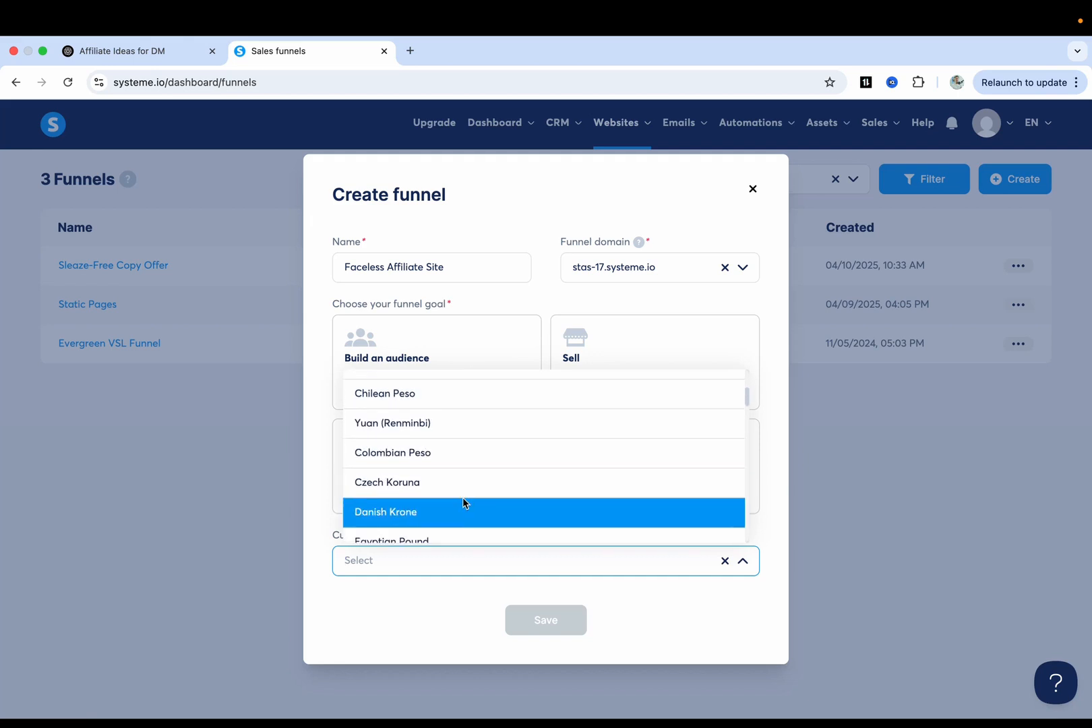
text(pou)
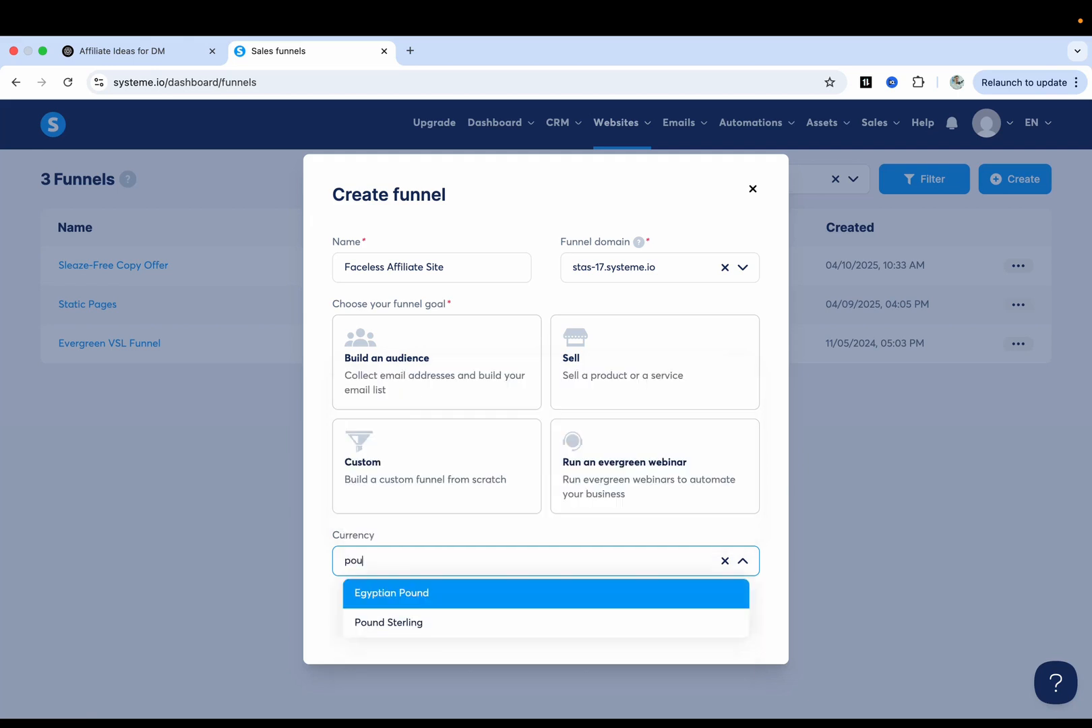
click(405, 622)
click(541, 527)
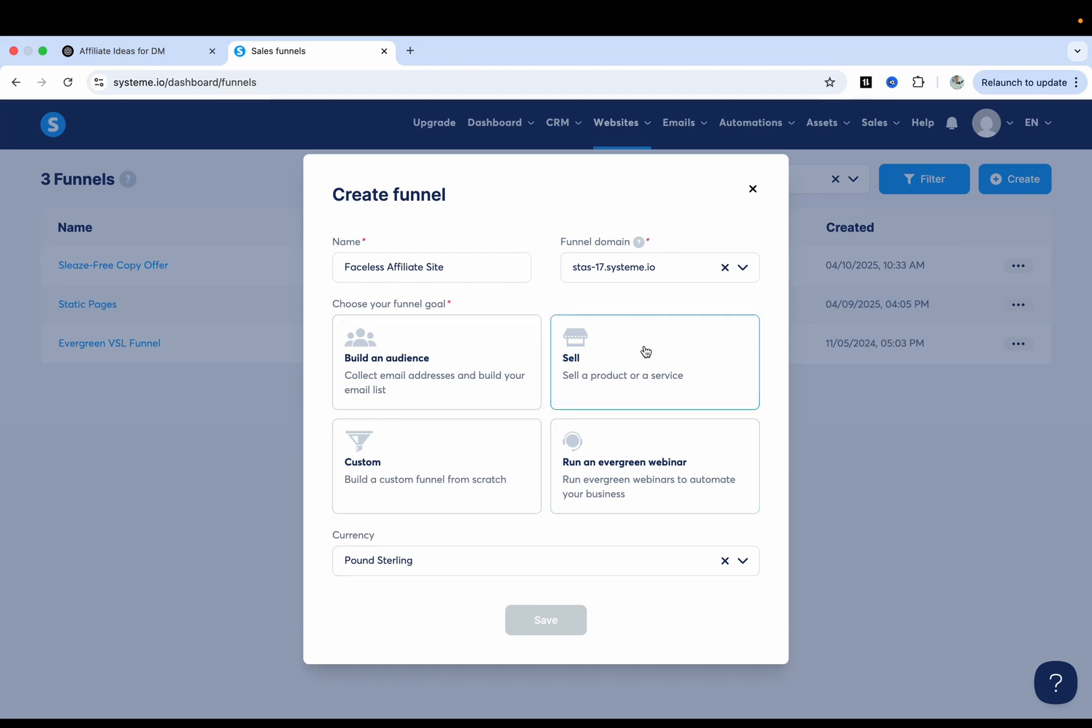
click(600, 368)
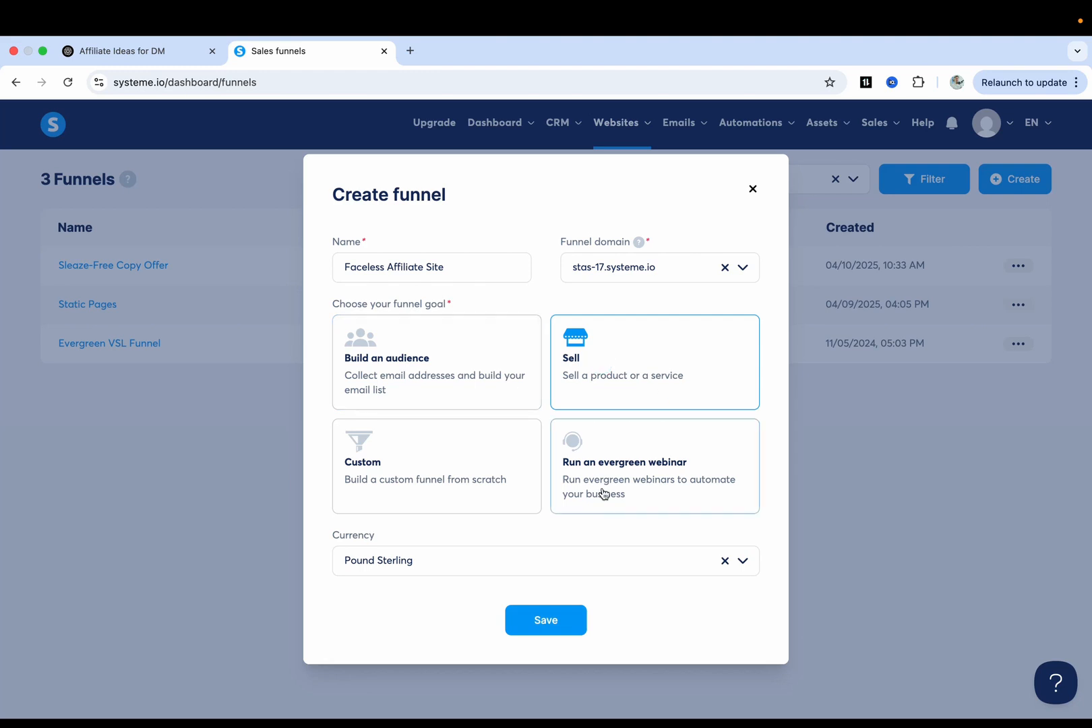
click(551, 624)
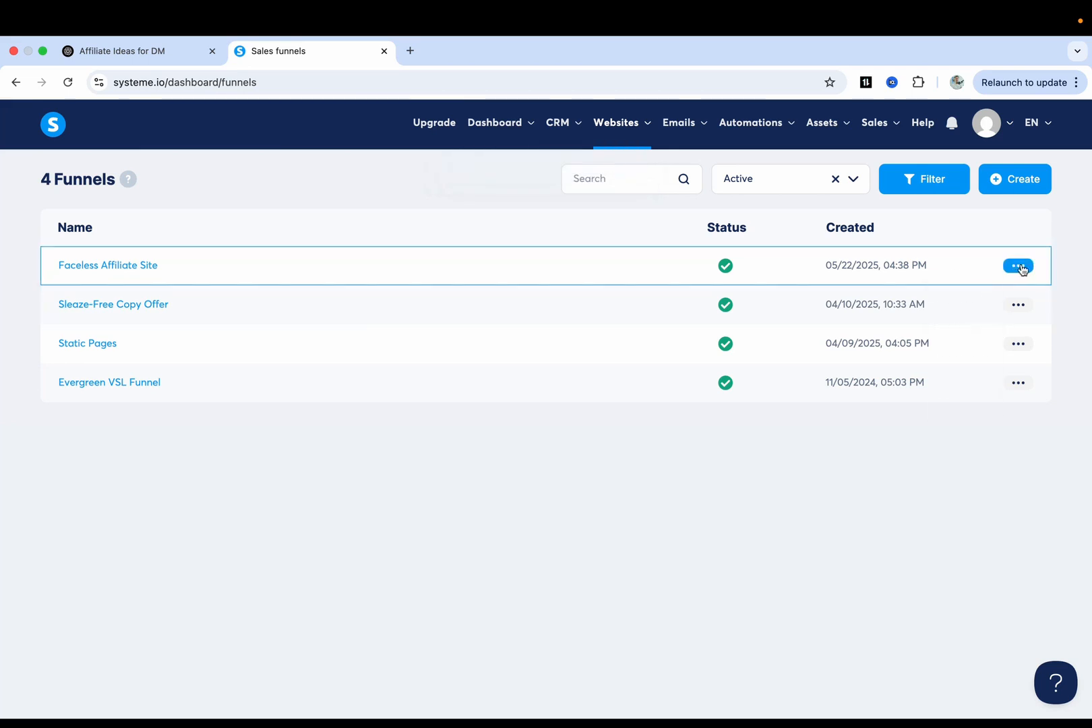
click(1019, 266)
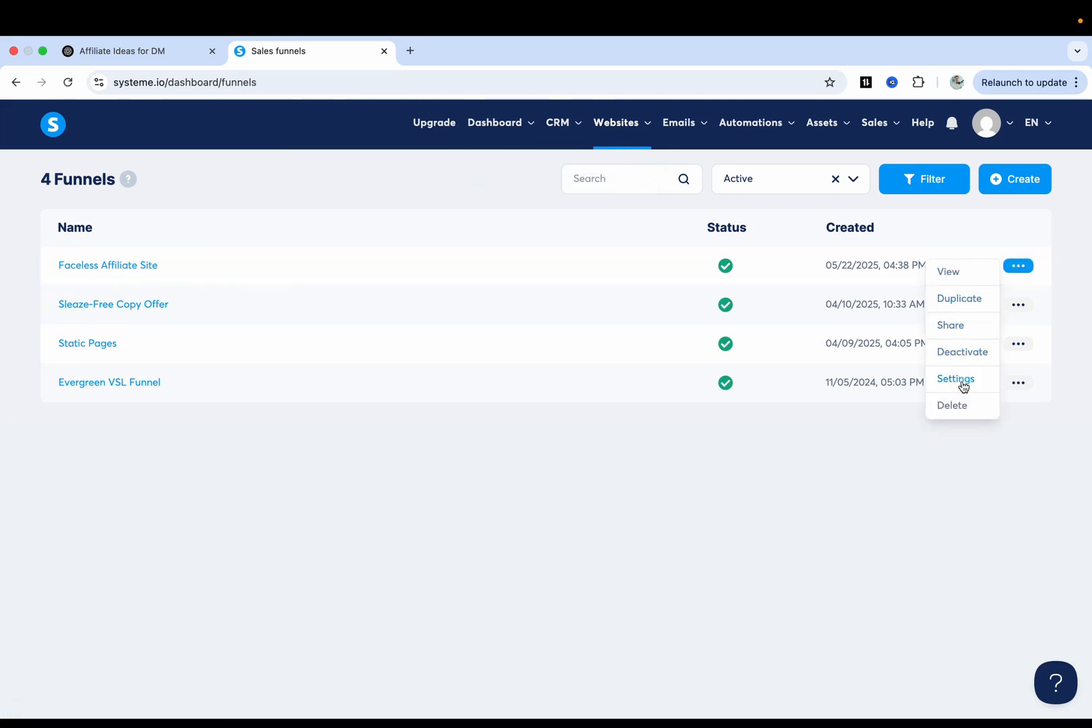
click(962, 381)
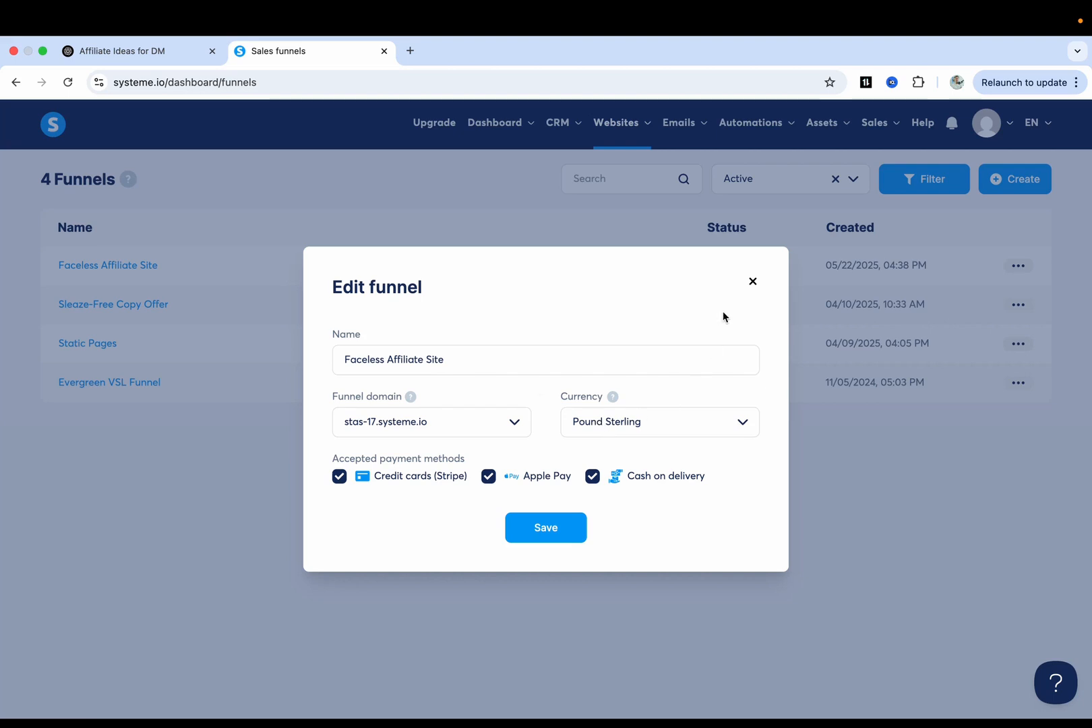
click(752, 283)
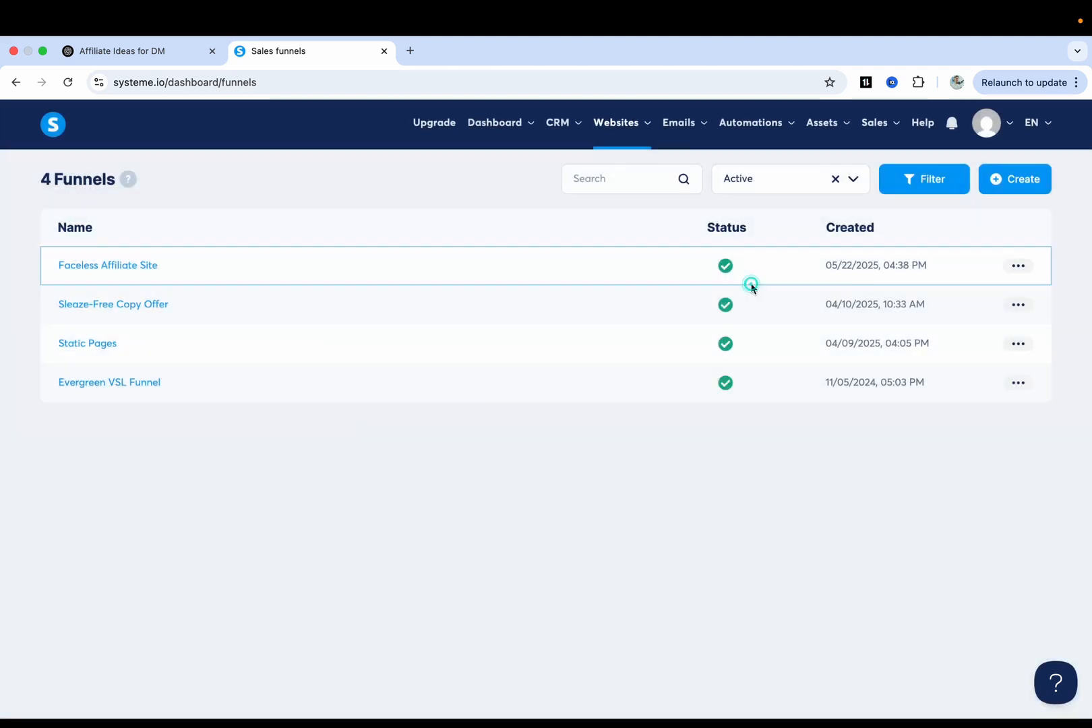
Open the Faceless Affiliate Site funnel and duplicate its Order Form step.
click(113, 269)
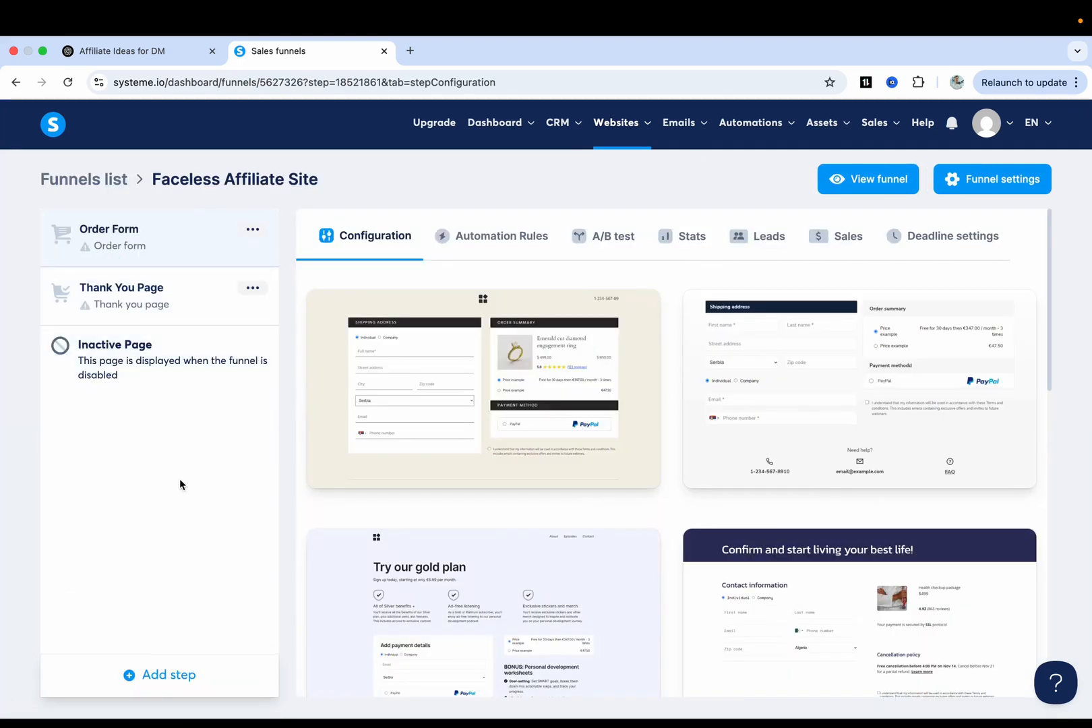
click(254, 236)
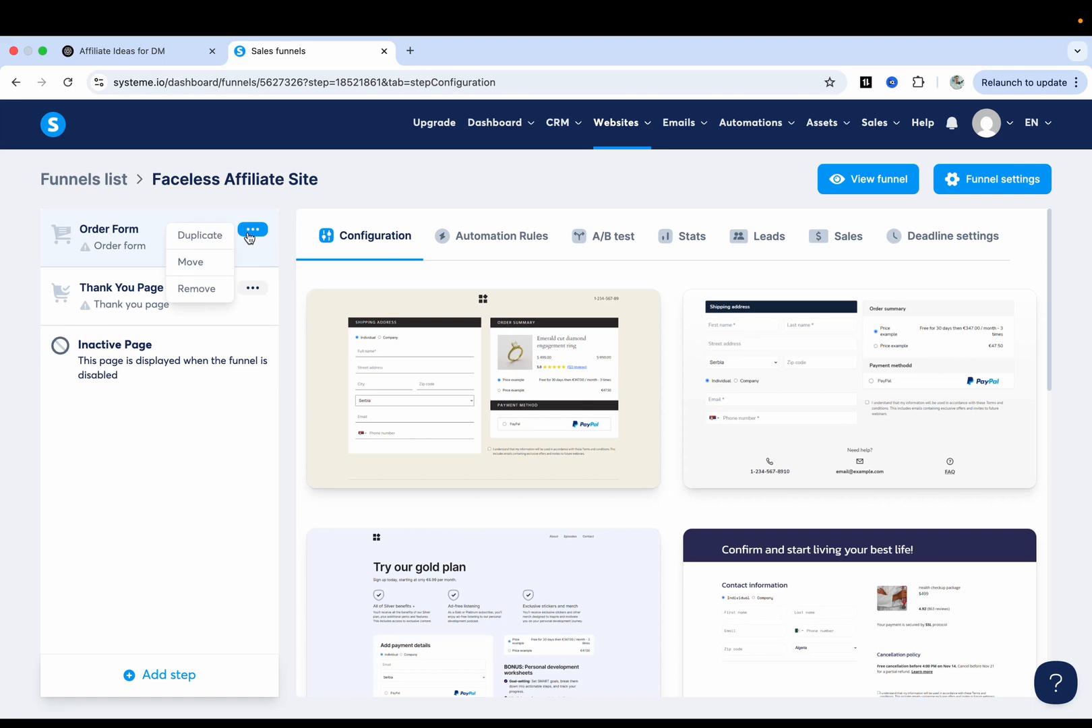
click(205, 240)
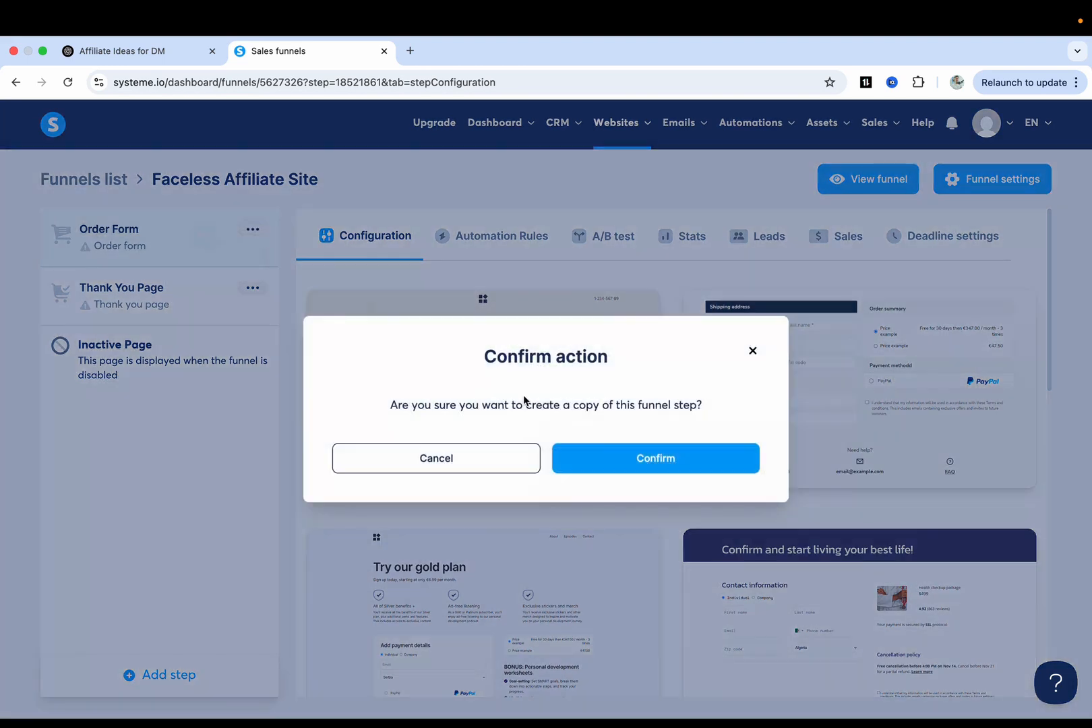
click(612, 457)
Remove the Order Form step, its copy and the Thank You Page step.
click(253, 230)
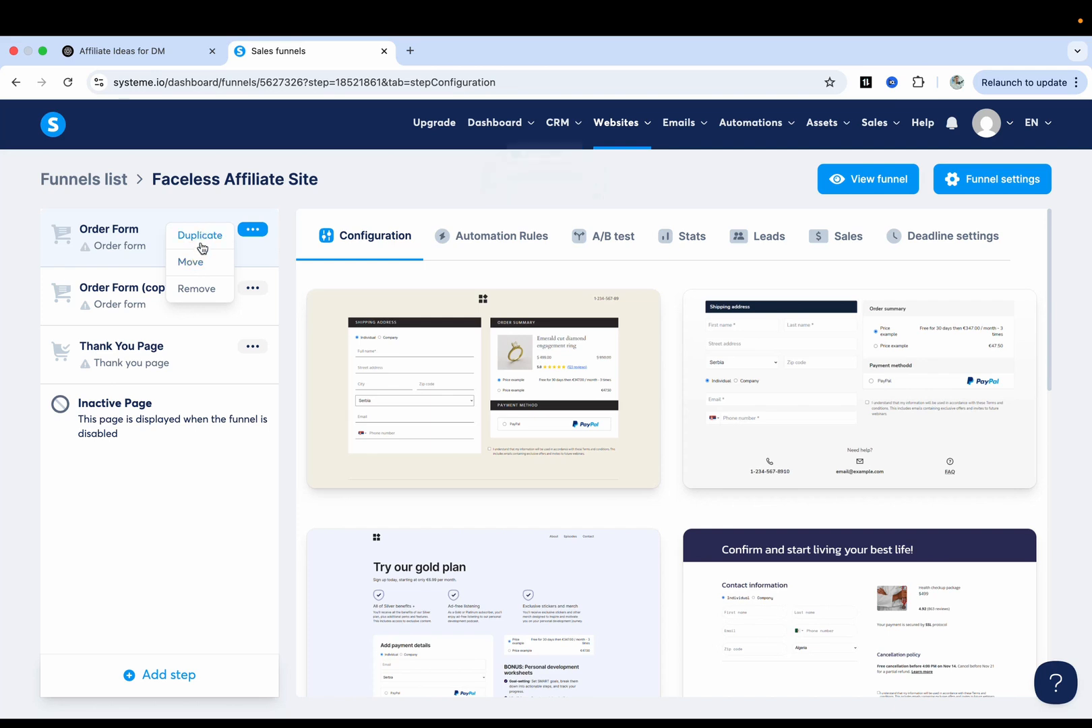
click(196, 287)
click(639, 460)
click(252, 233)
click(195, 287)
click(640, 464)
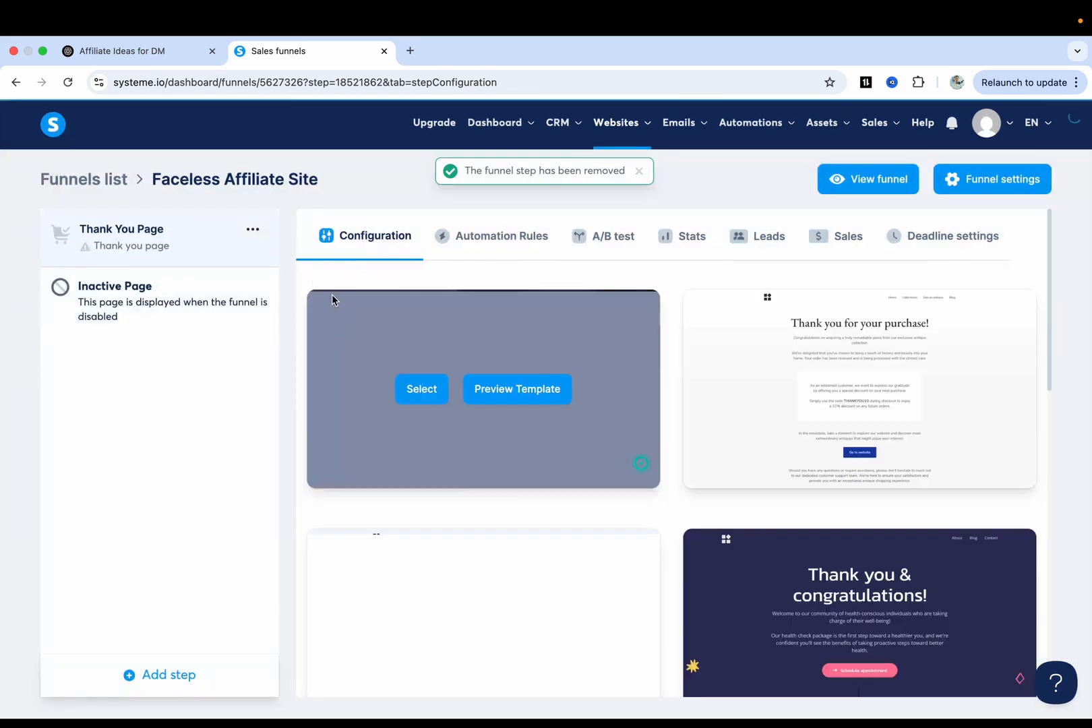
click(253, 230)
click(190, 289)
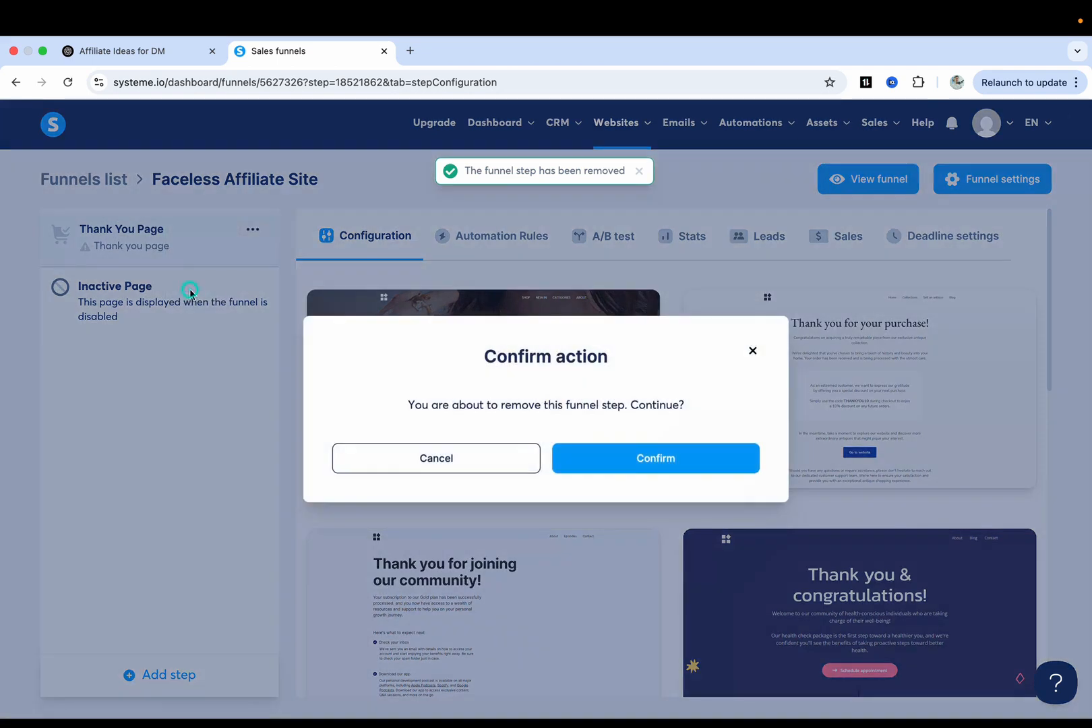
click(641, 458)
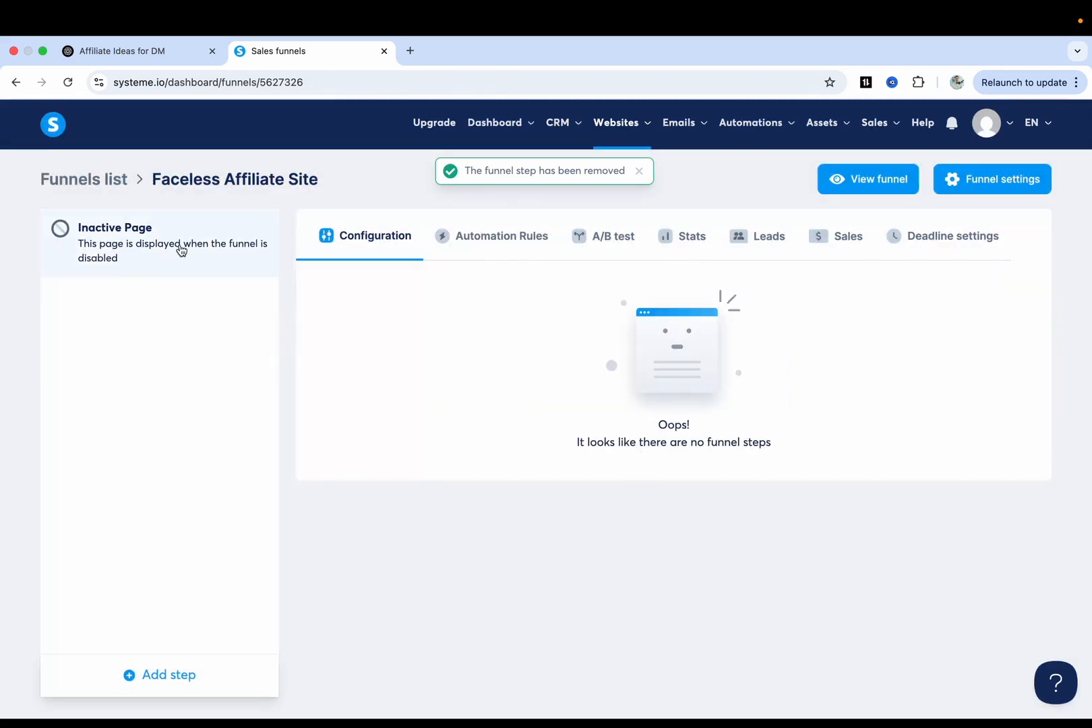
Add a step named Home of type Sales page, keeping Choose a template, and save it.
click(147, 676)
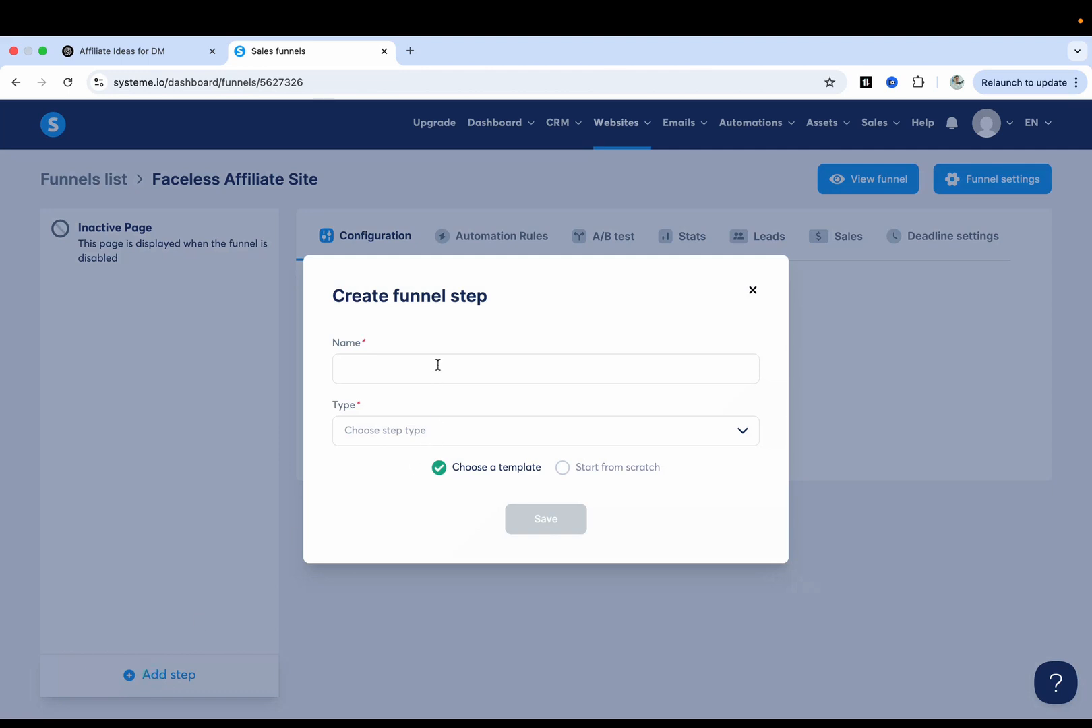
click(439, 365)
text(Home)
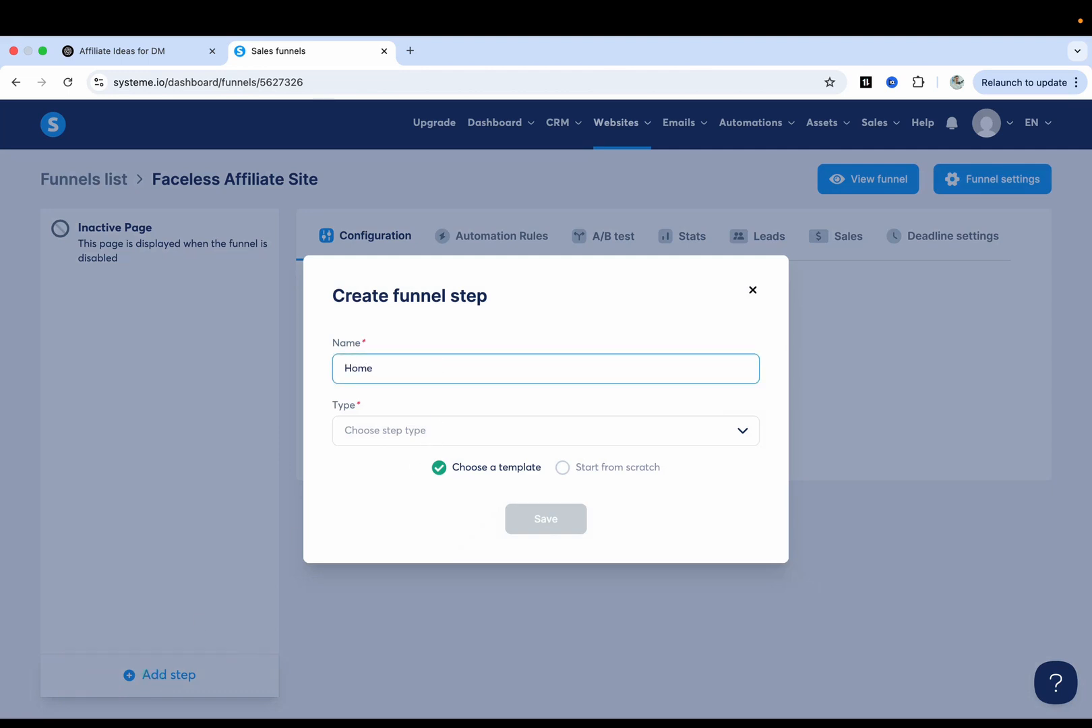
click(559, 431)
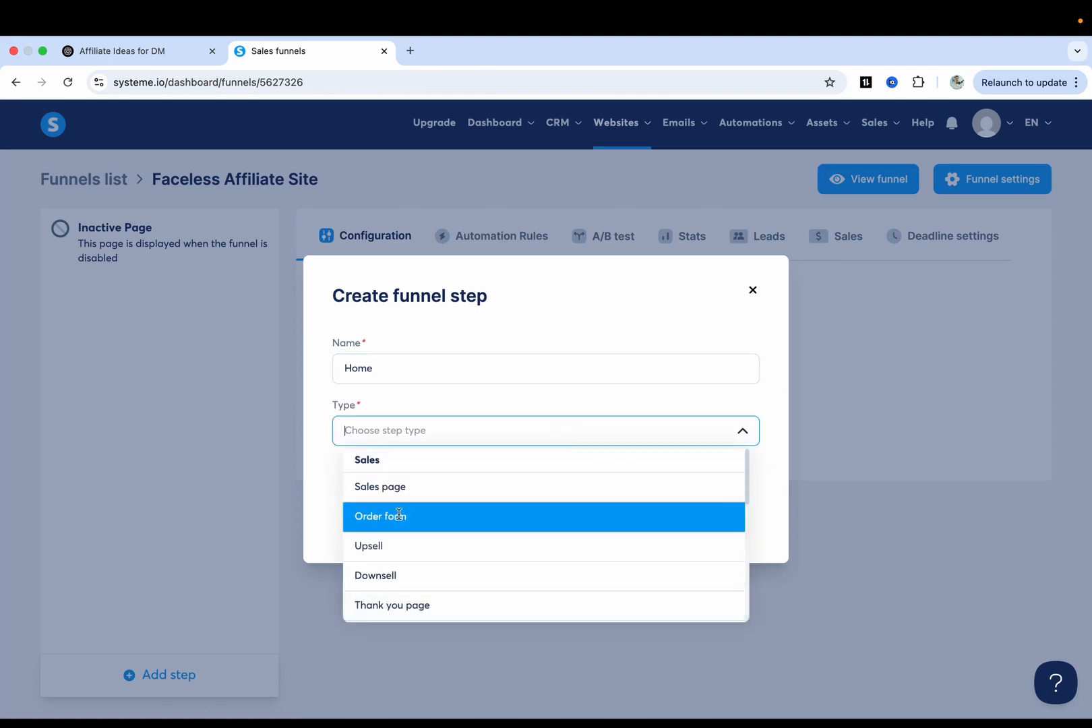
scroll(398, 549, down, 5)
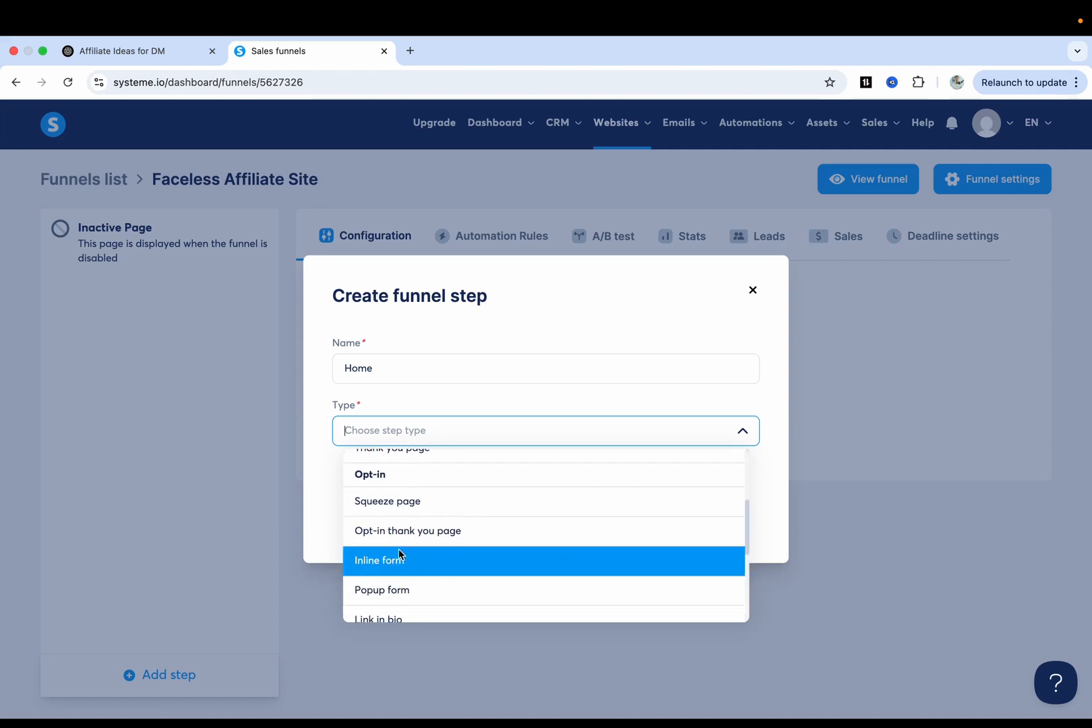
scroll(399, 549, down, 1)
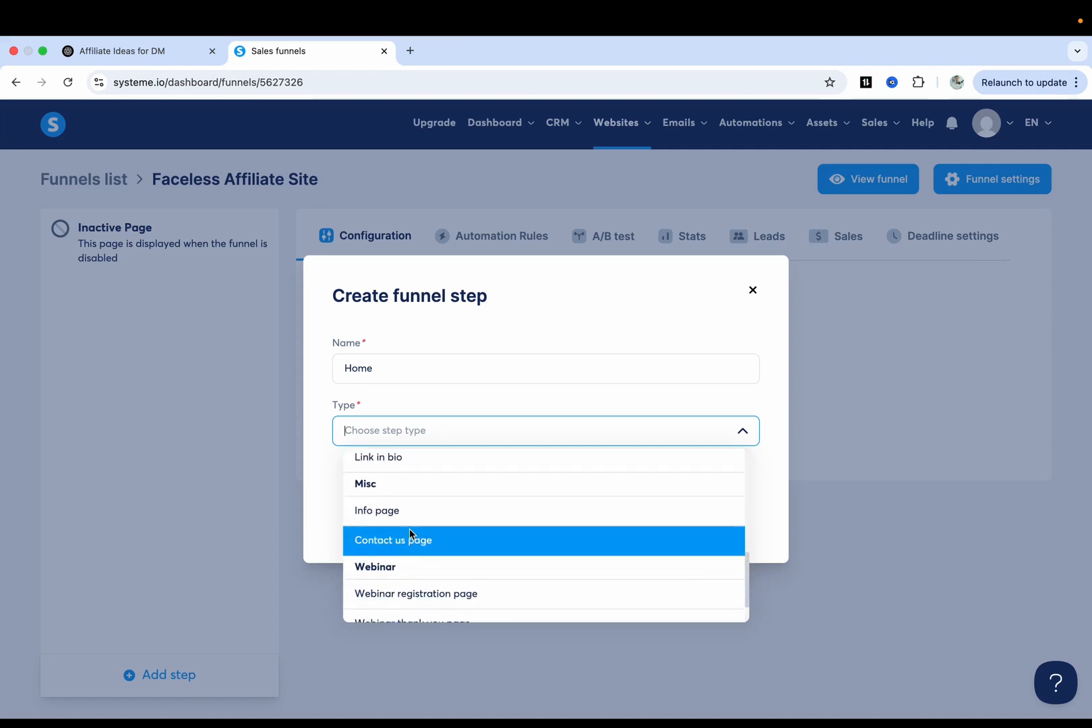
scroll(409, 520, down, 1)
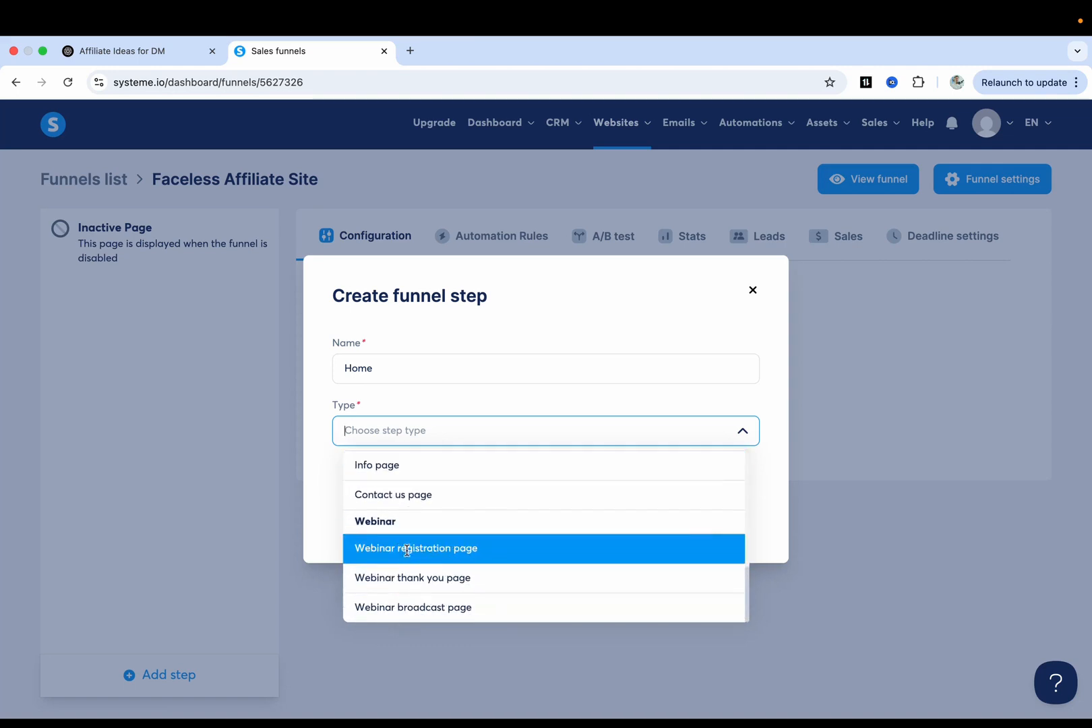
scroll(419, 539, up, 7)
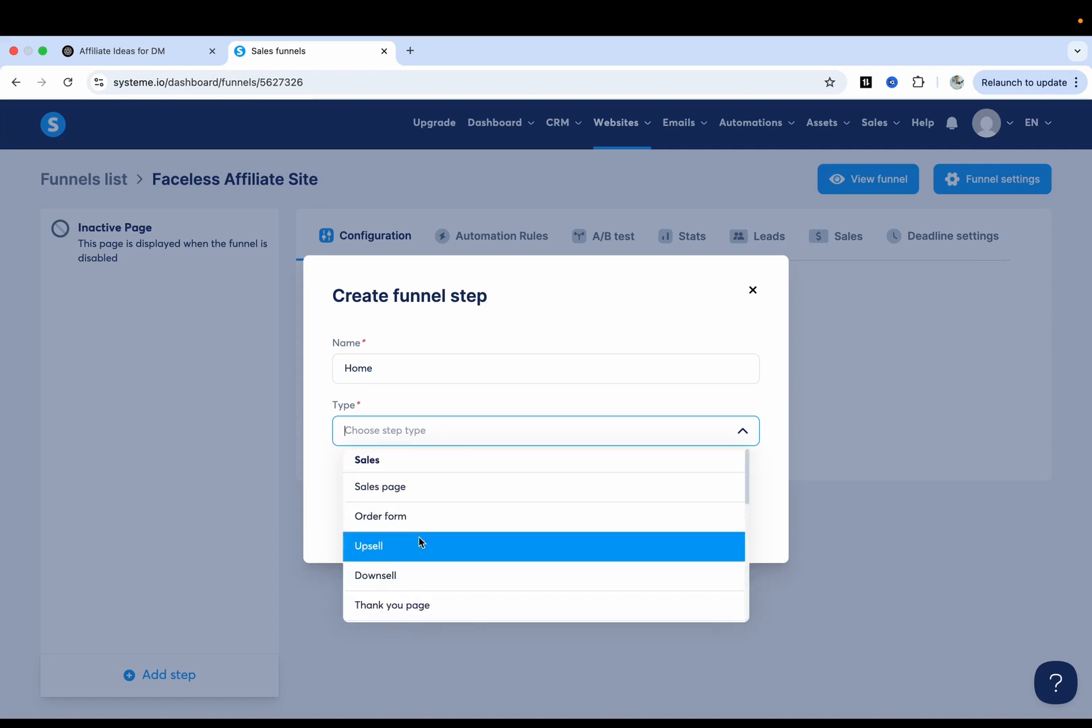
click(409, 487)
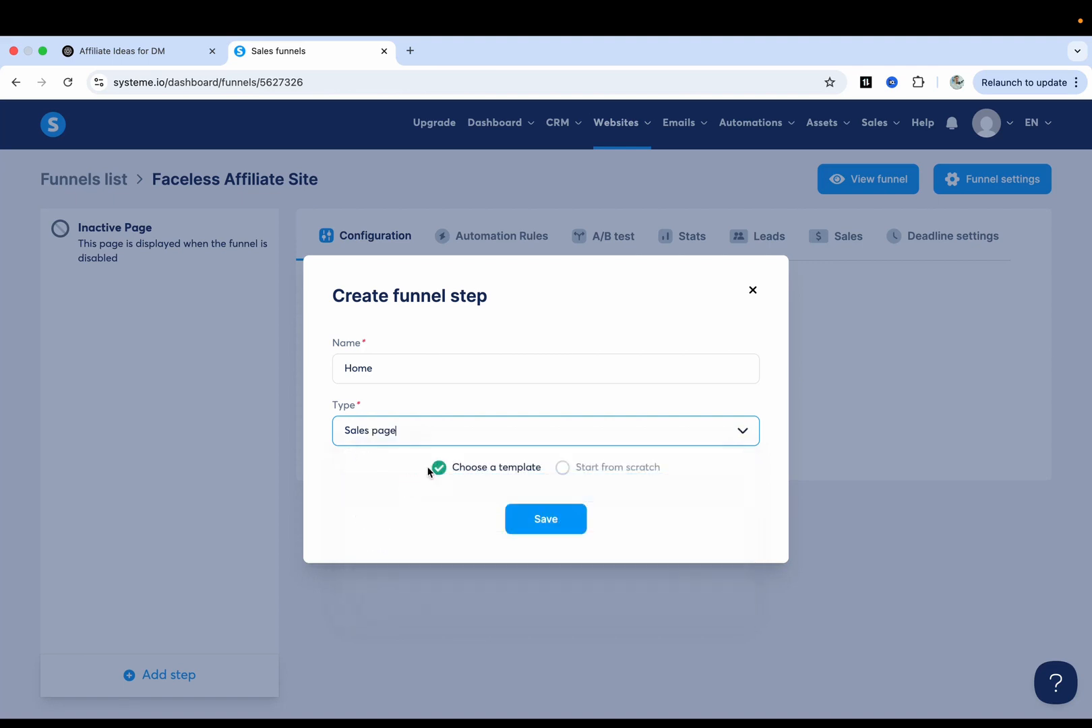
click(564, 470)
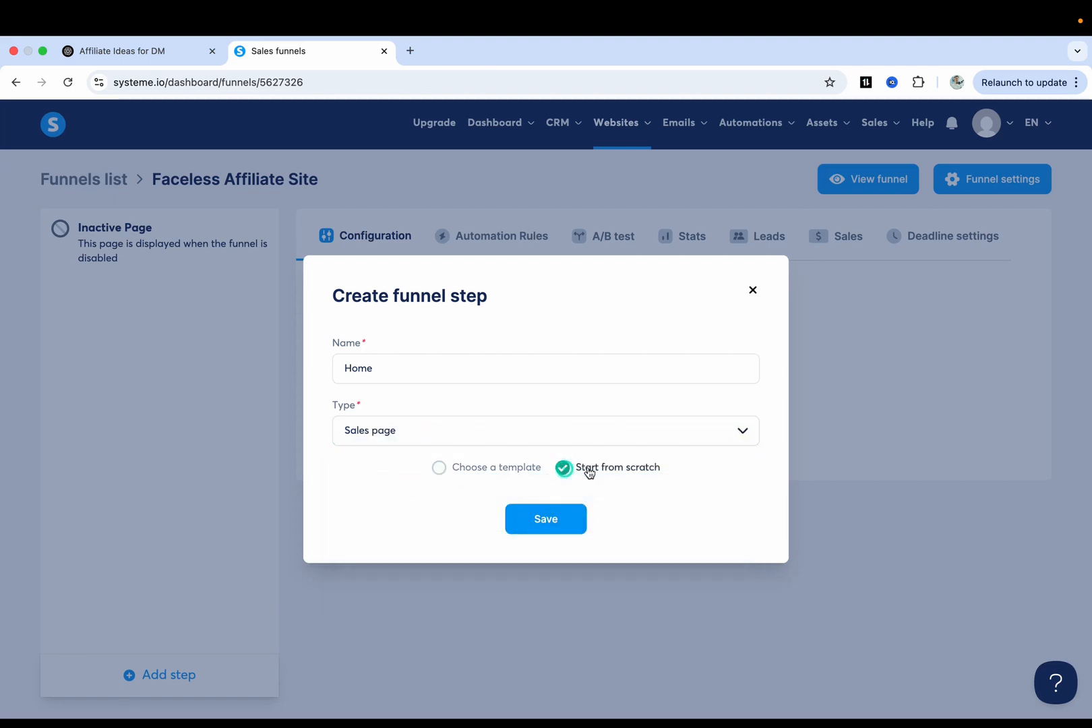
click(446, 471)
click(566, 524)
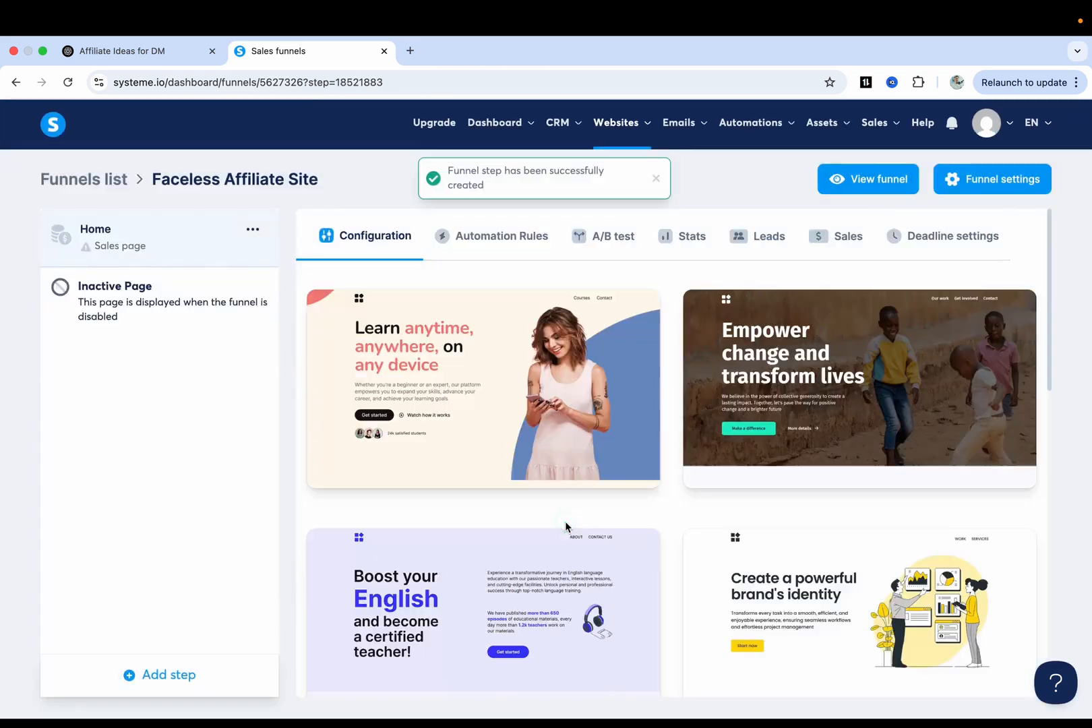
Preview the Digital Marketing Conference template and look through its Network and Engage section.
scroll(673, 525, down, 10)
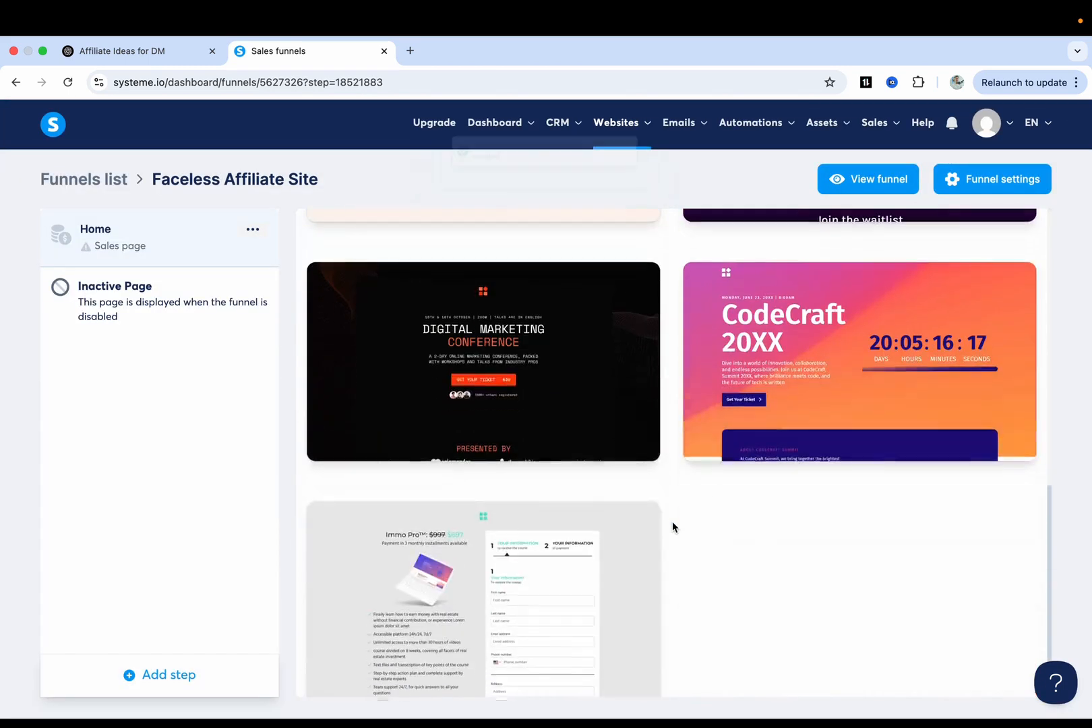
scroll(672, 525, down, 2)
scroll(672, 526, up, 5)
mouse_move(578, 551)
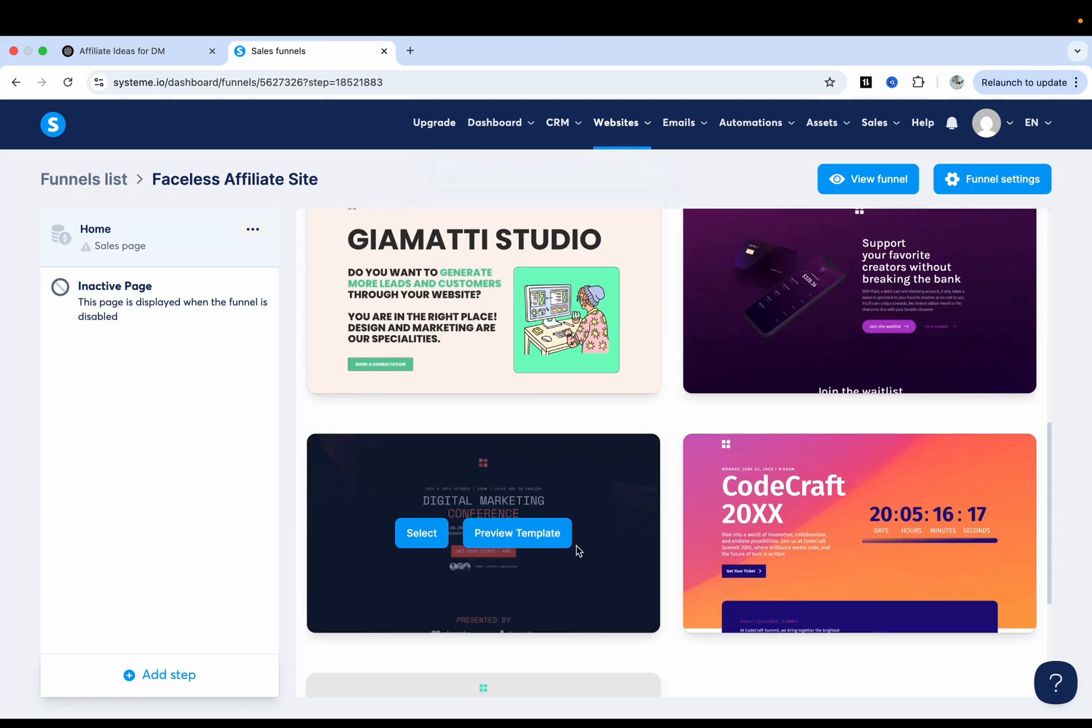
click(527, 538)
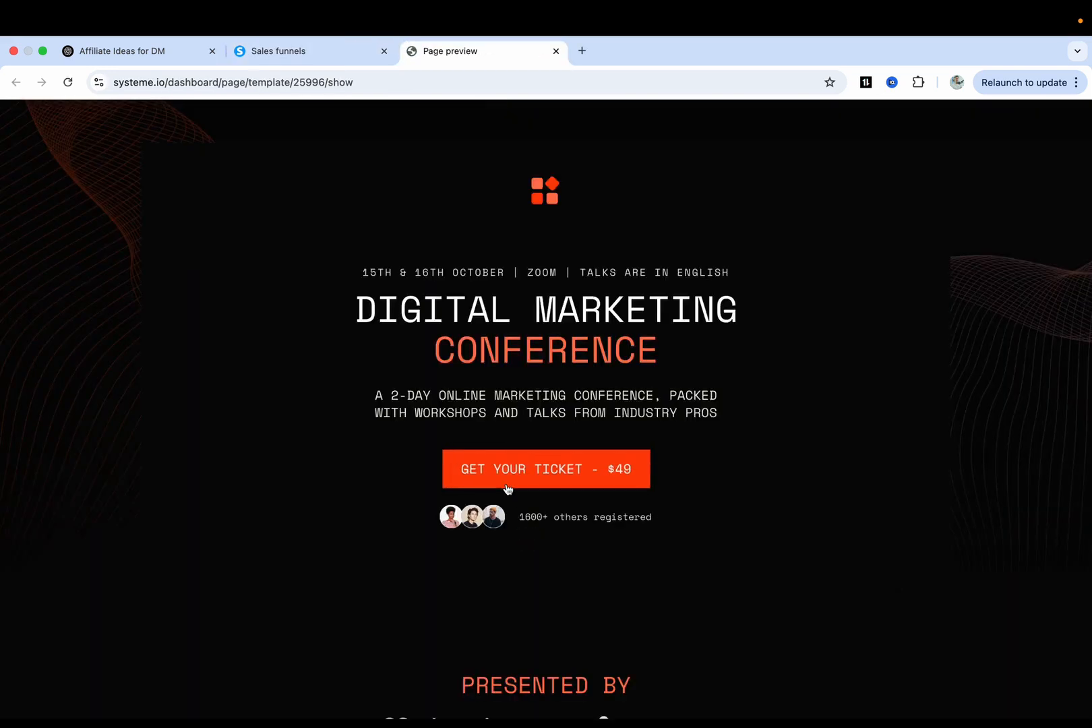
scroll(507, 489, down, 5)
scroll(508, 489, down, 8)
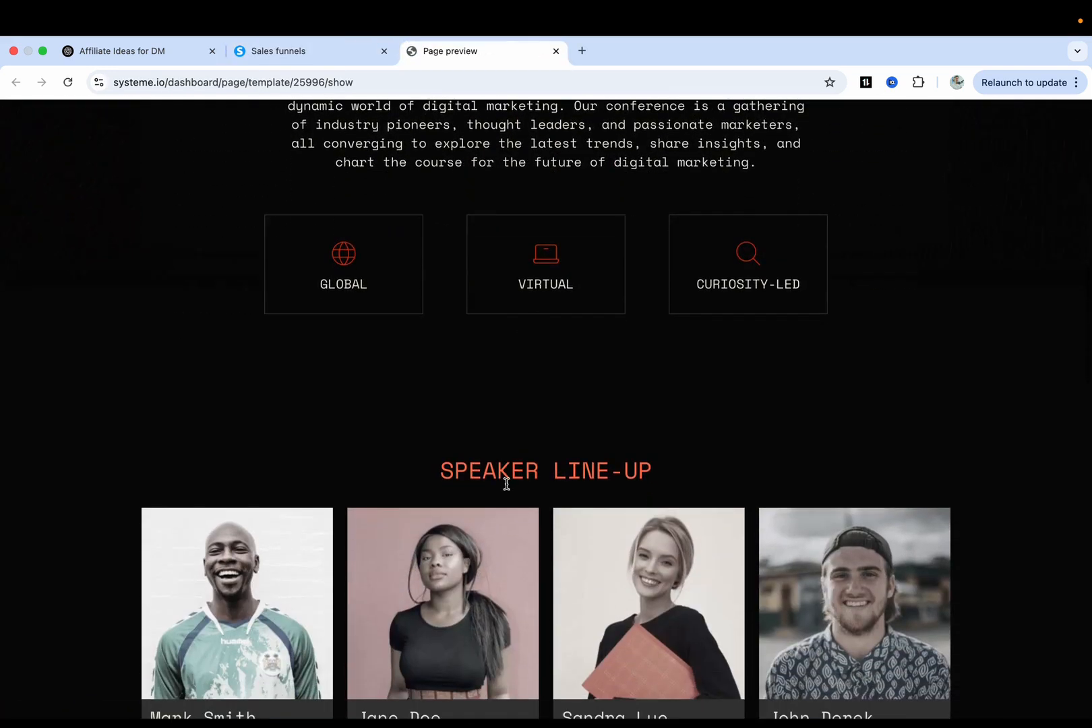
scroll(628, 382, down, 10)
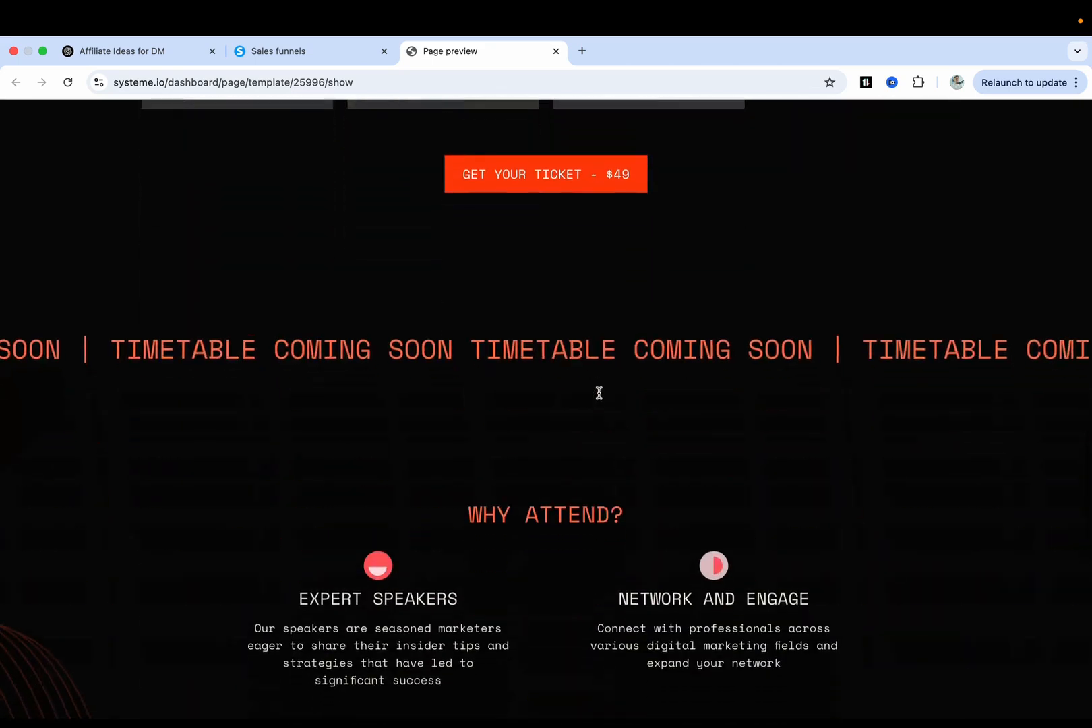
scroll(600, 397, down, 7)
scroll(597, 394, up, 7)
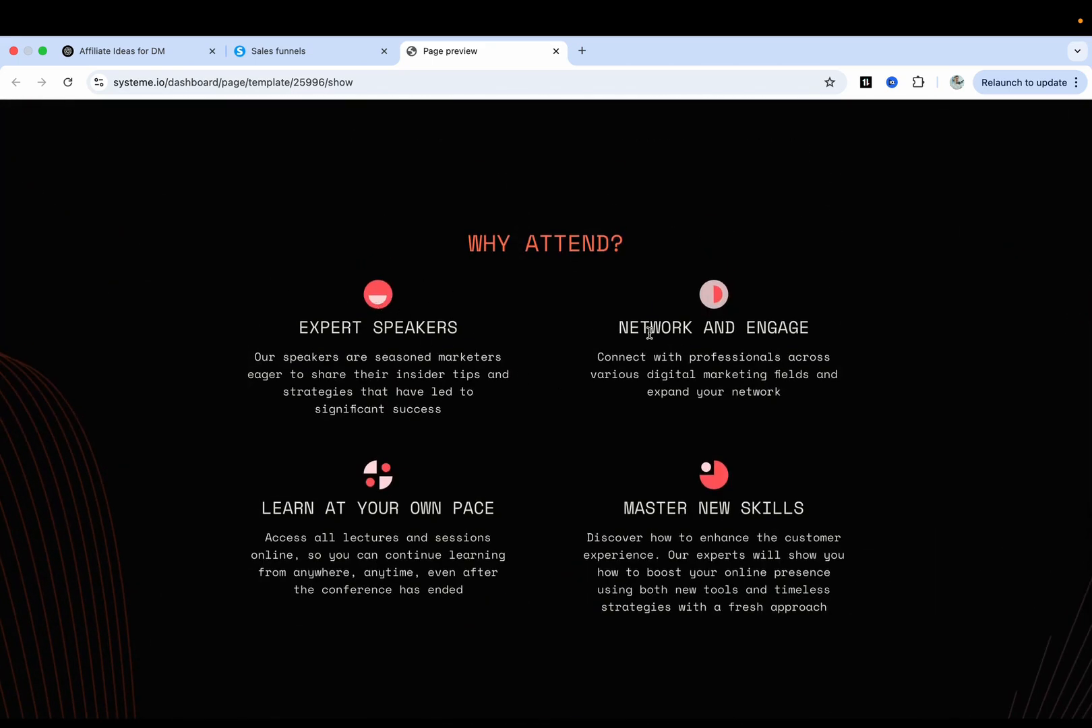
drag(650, 331, 768, 330)
drag(663, 364, 663, 426)
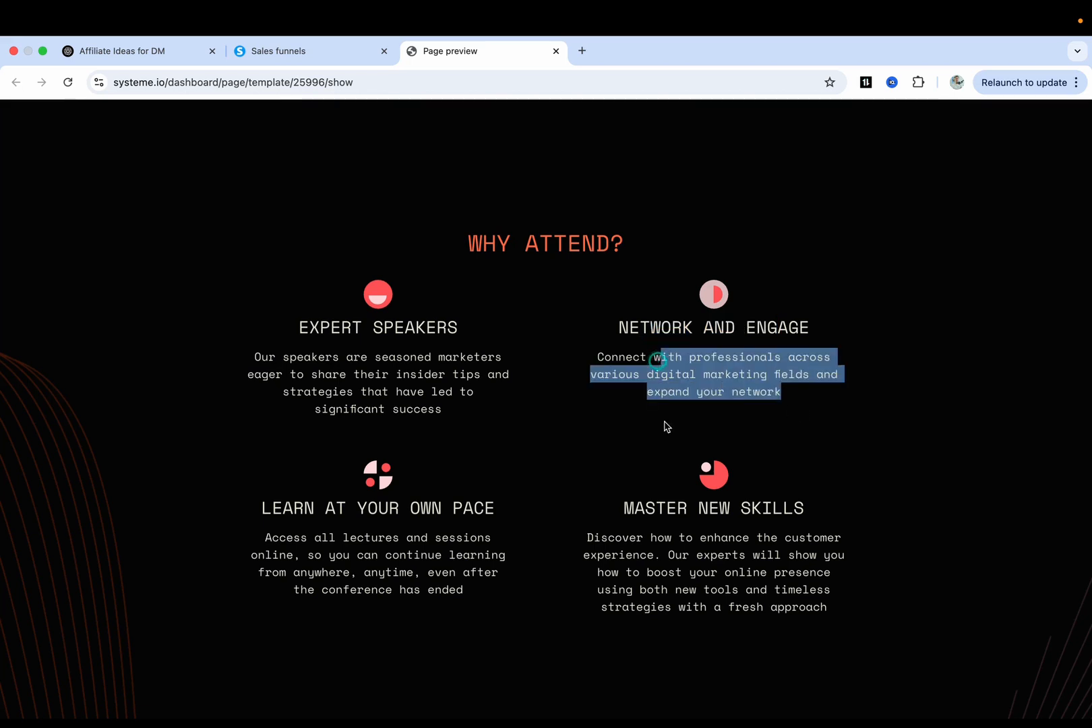
click(706, 422)
key(ctrl+shift+Tab)
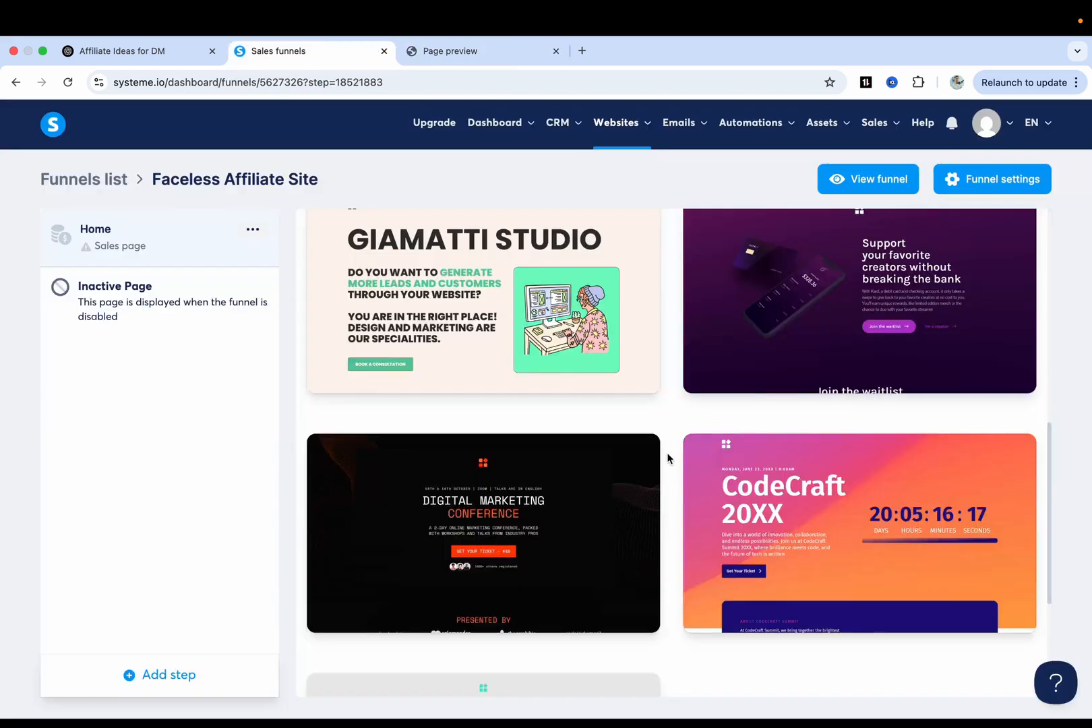
Preview the CodeCraft 20XX template and scroll through it.
click(888, 534)
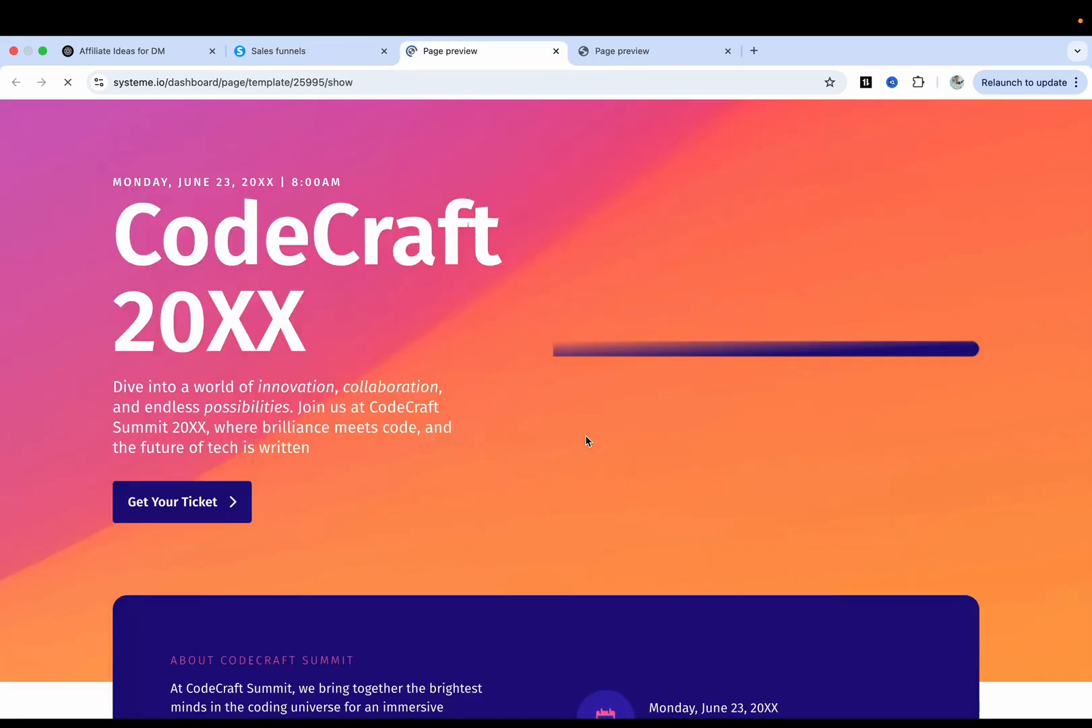
scroll(585, 435, down, 10)
scroll(585, 435, down, 20)
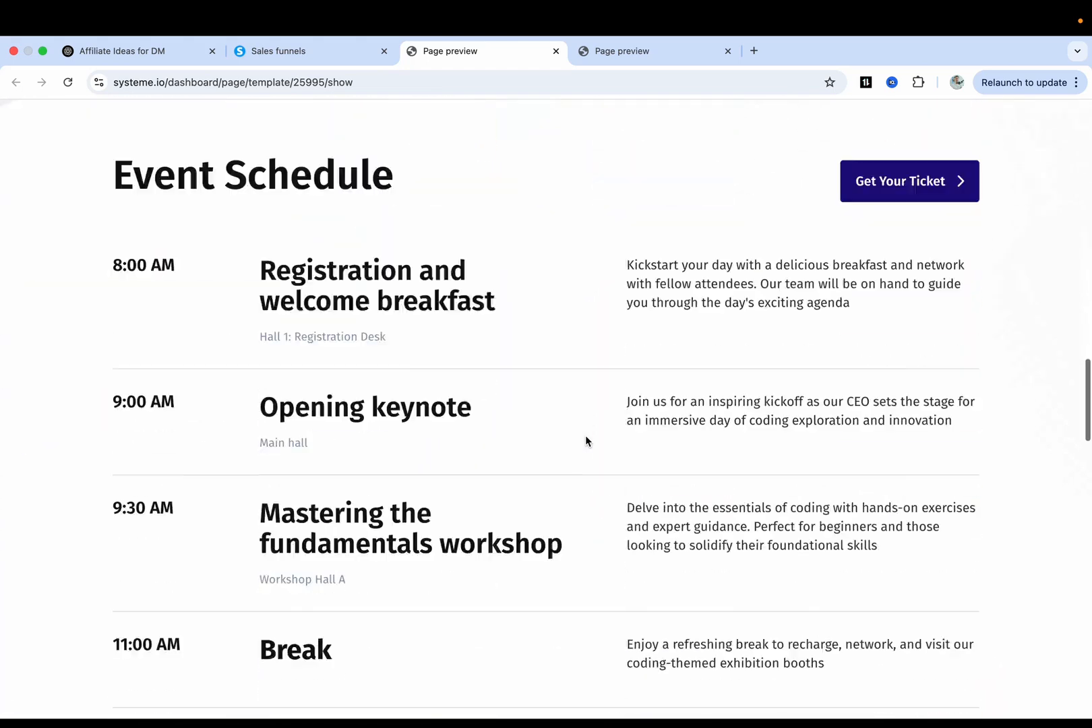
scroll(585, 439, down, 10)
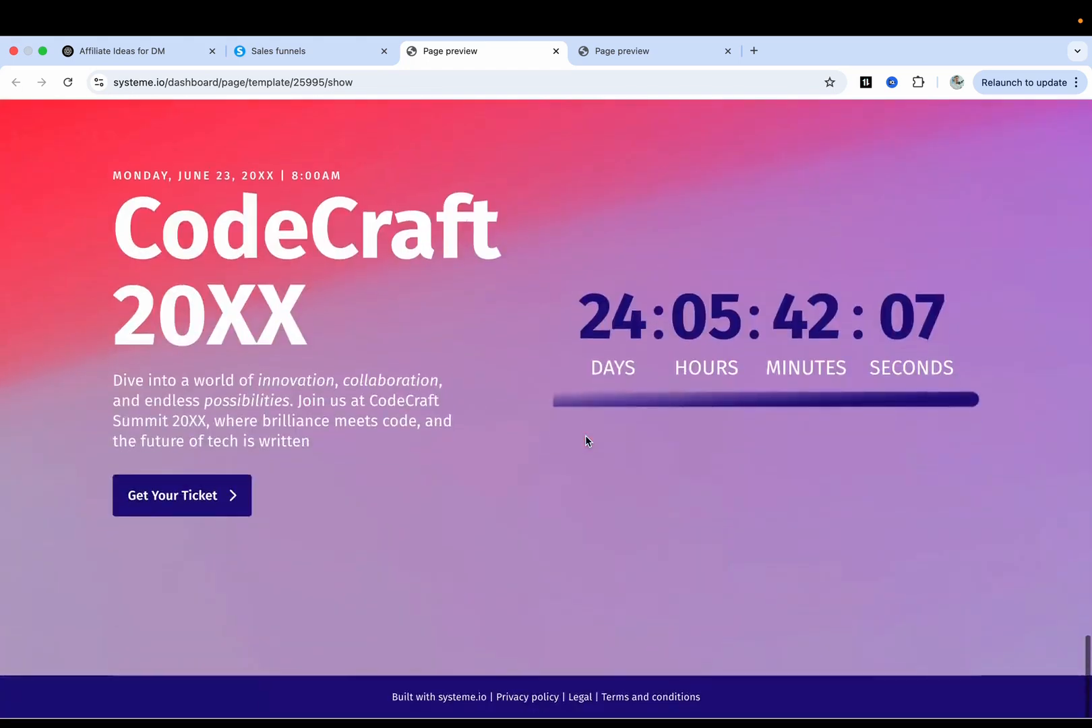
key(ctrl+shift+Tab)
Preview the creator waitlist template.
scroll(632, 450, up, 3)
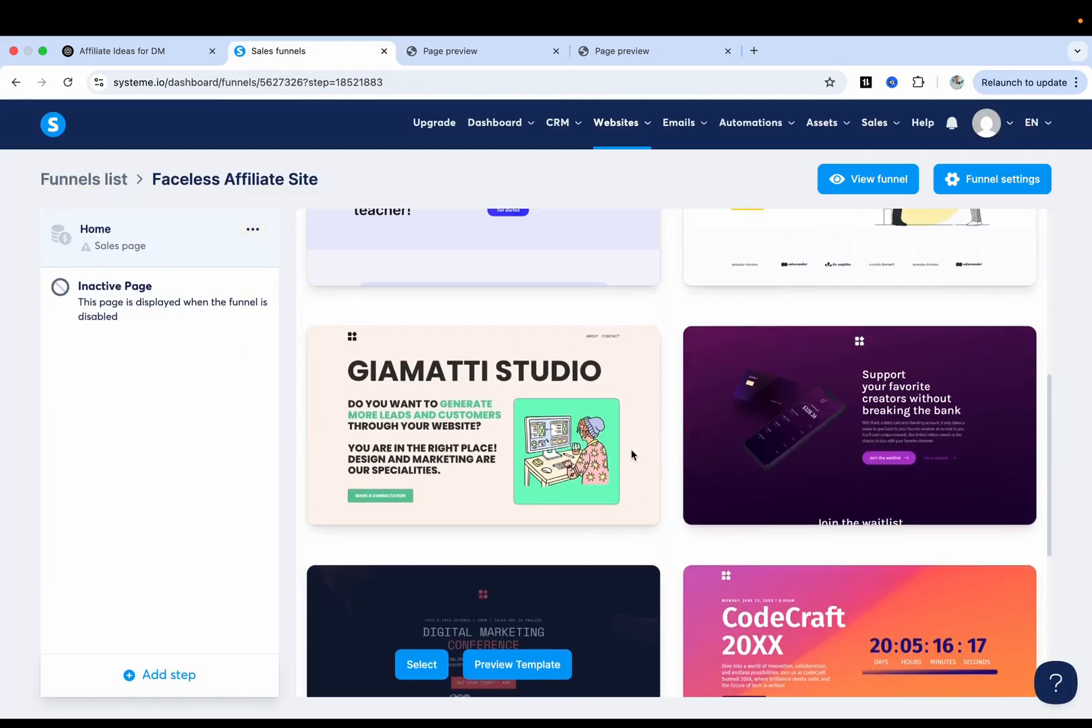
mouse_move(907, 534)
click(907, 480)
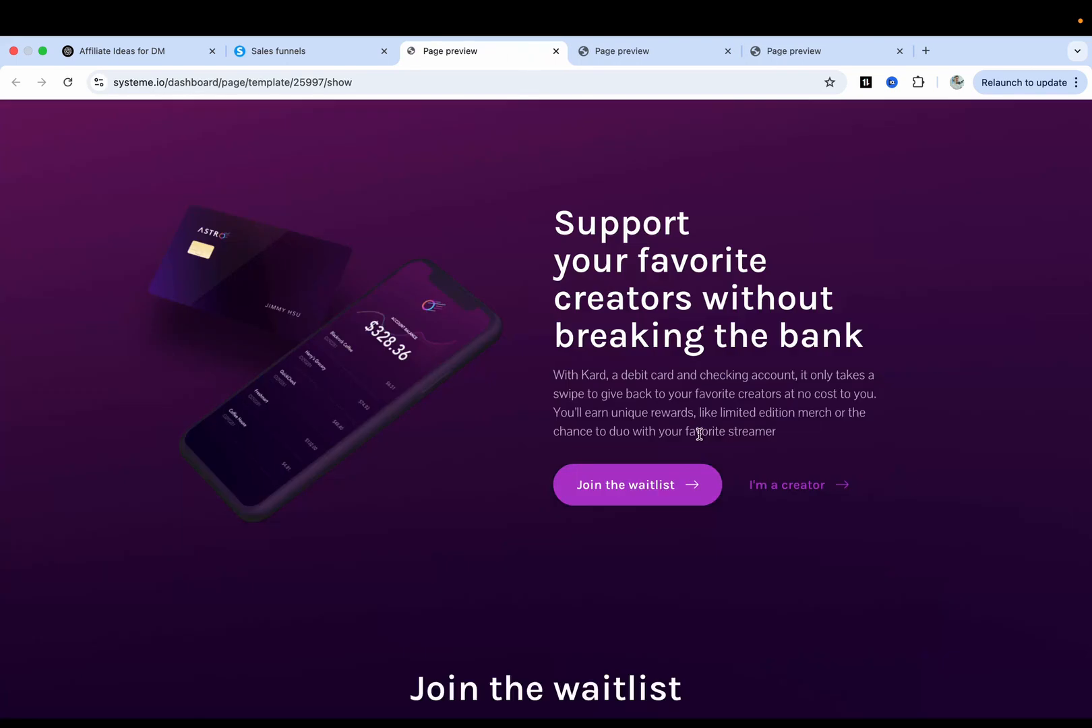
scroll(700, 436, down, 5)
scroll(699, 438, up, 5)
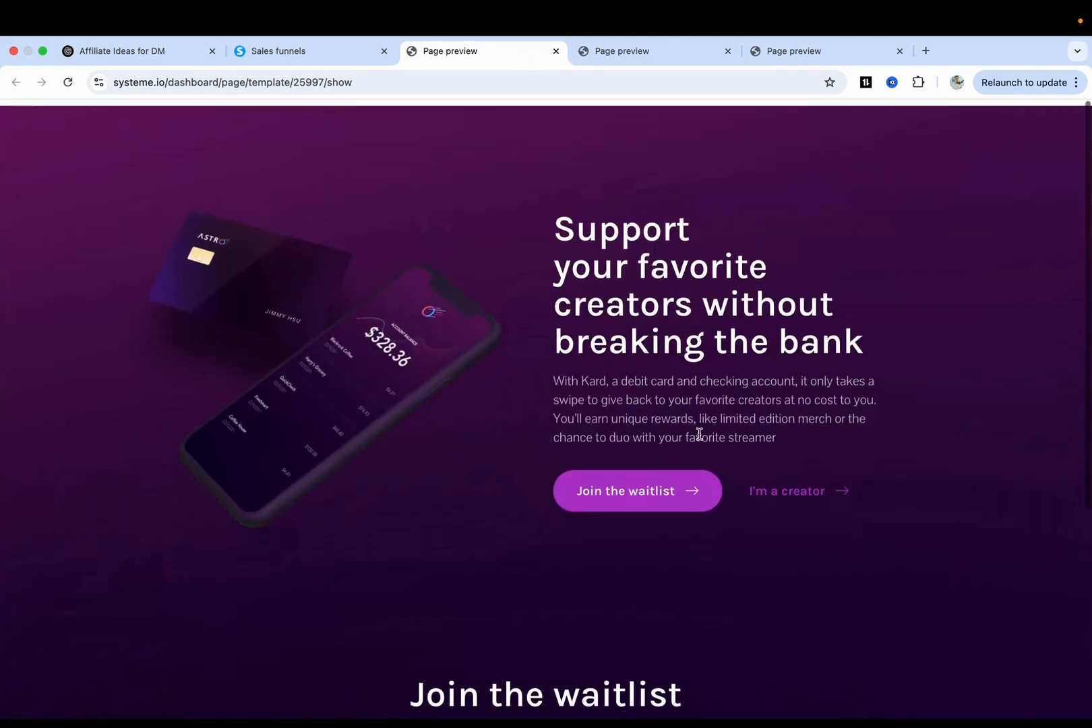
key(ctrl+shift+Tab)
Preview the brand-identity template, then go back to the template list.
scroll(742, 438, up, 3)
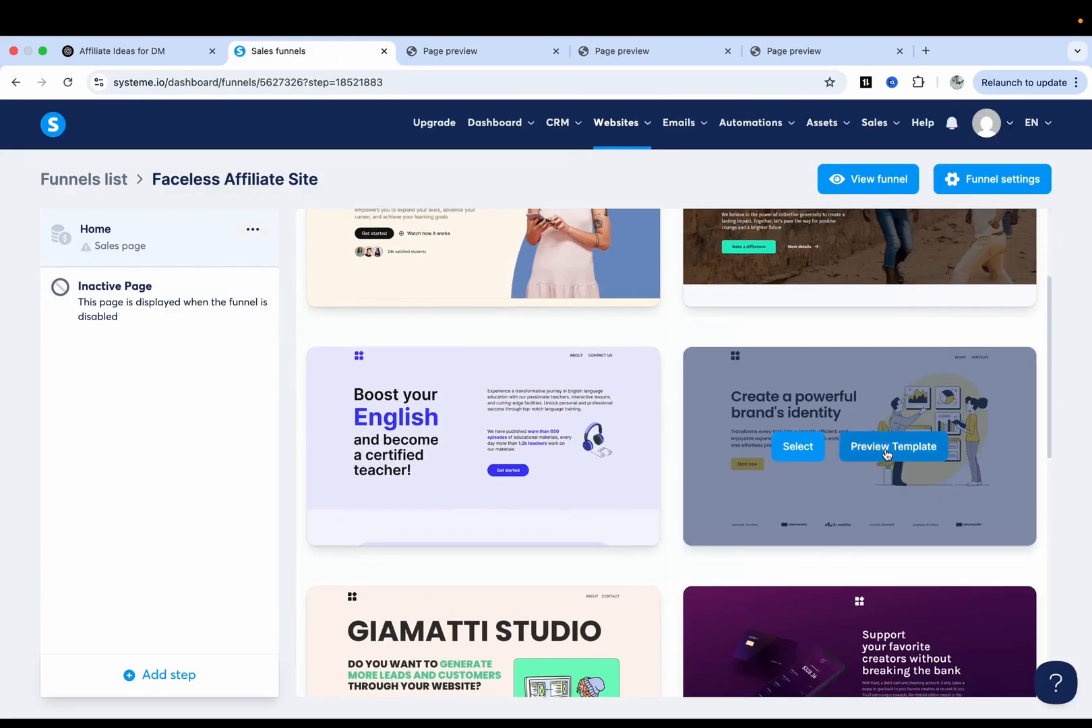
click(870, 451)
scroll(598, 435, down, 8)
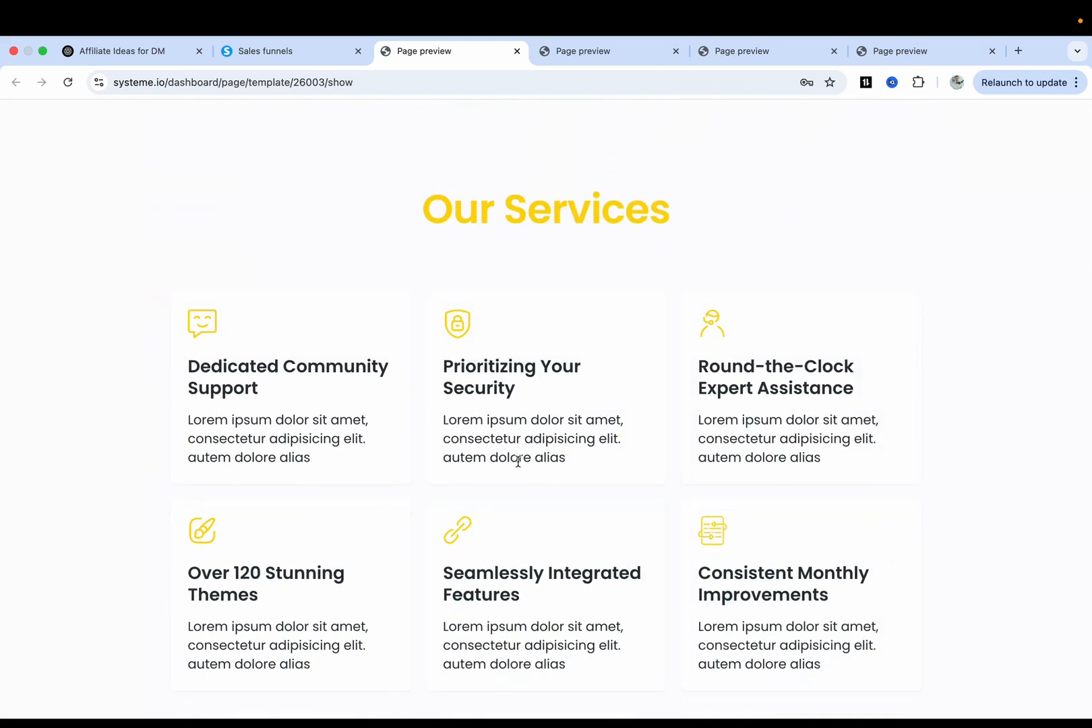
scroll(517, 461, down, 4)
scroll(530, 448, up, 3)
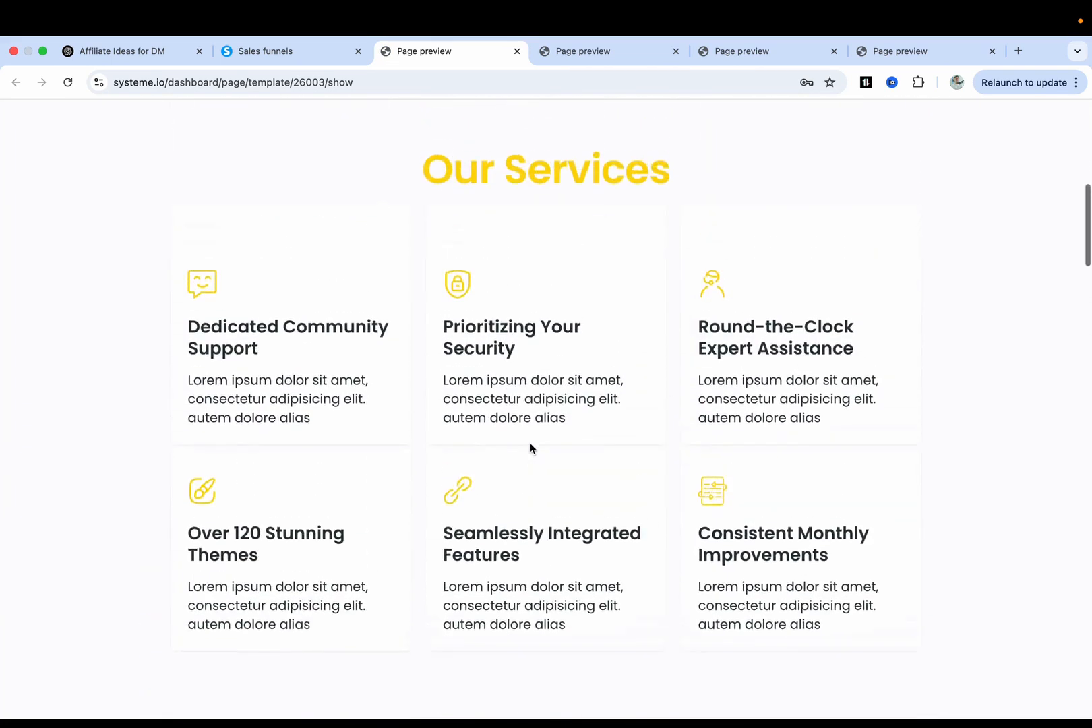
scroll(531, 445, up, 1)
click(286, 52)
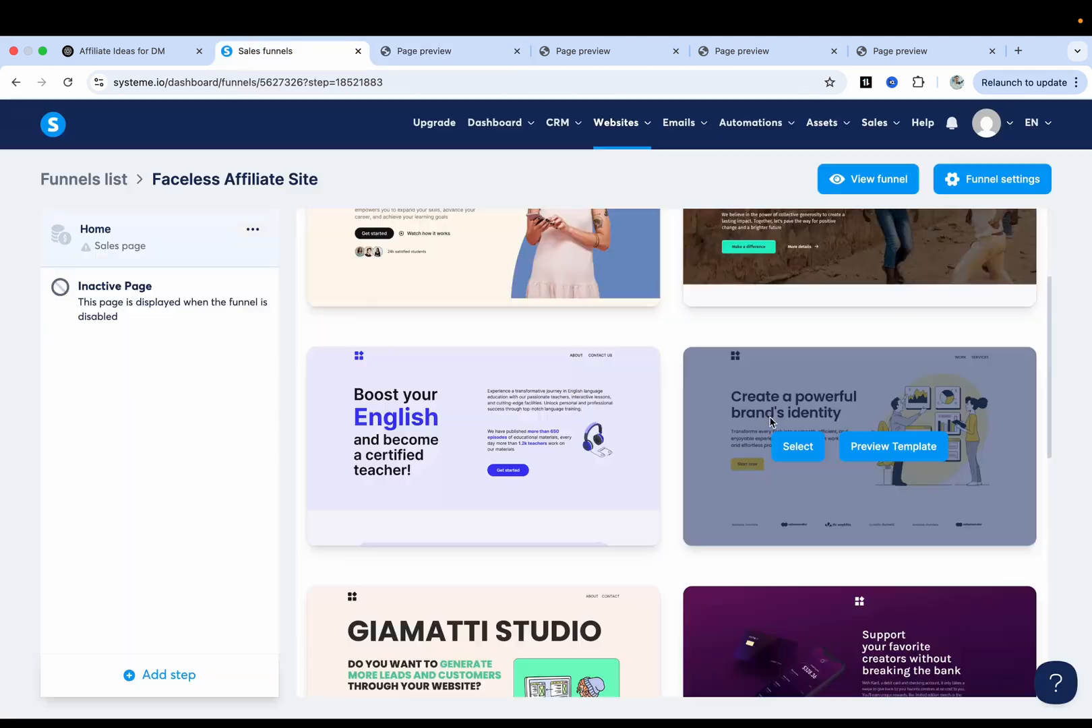
scroll(793, 448, up, 2)
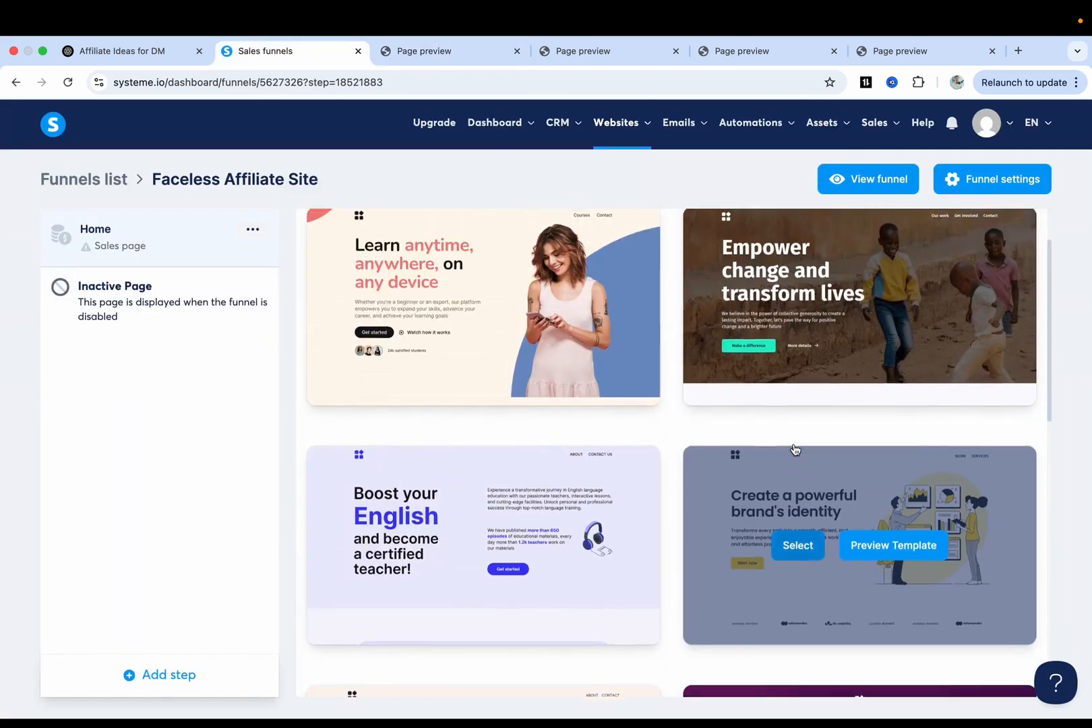
Select the brand-identity template for Home and change its URL path to home.
click(795, 568)
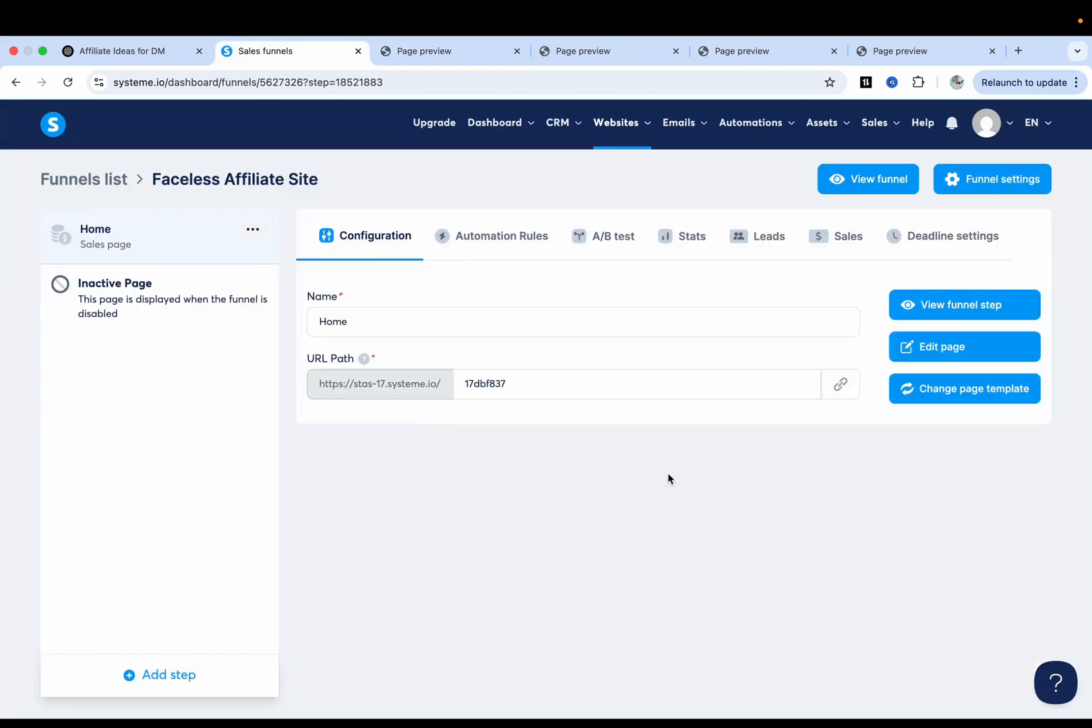
double_click(483, 382)
text(home)
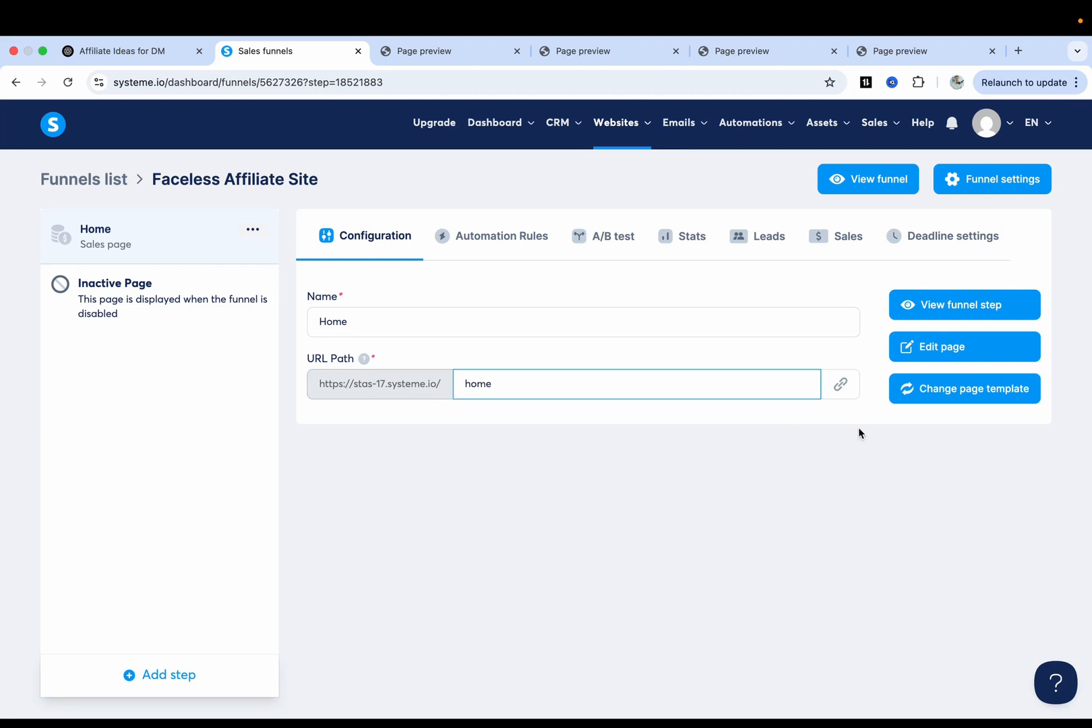
click(436, 432)
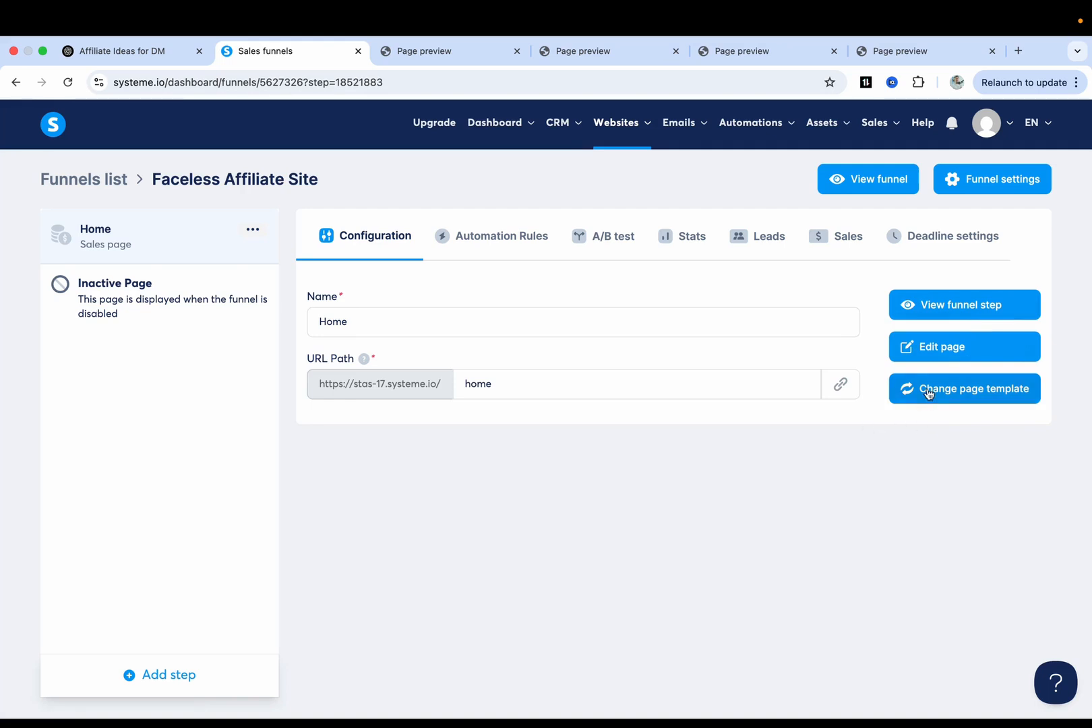
click(941, 348)
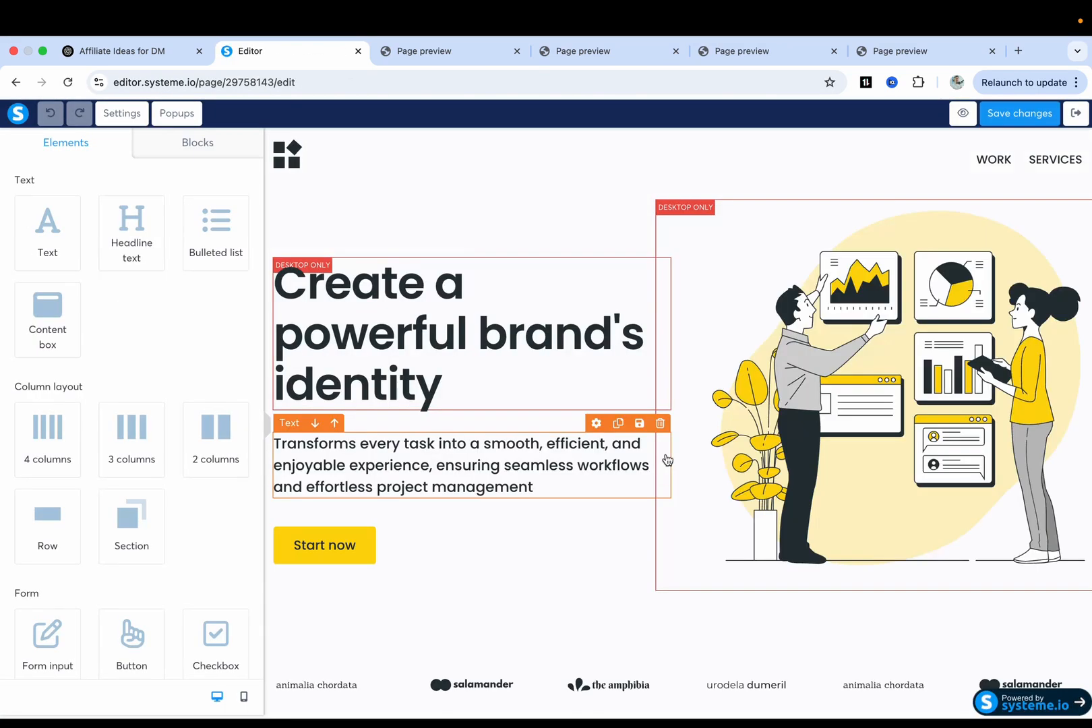
Delete the animalia chordata logo and the last column of partner logos.
scroll(476, 438, down, 2)
scroll(471, 432, up, 2)
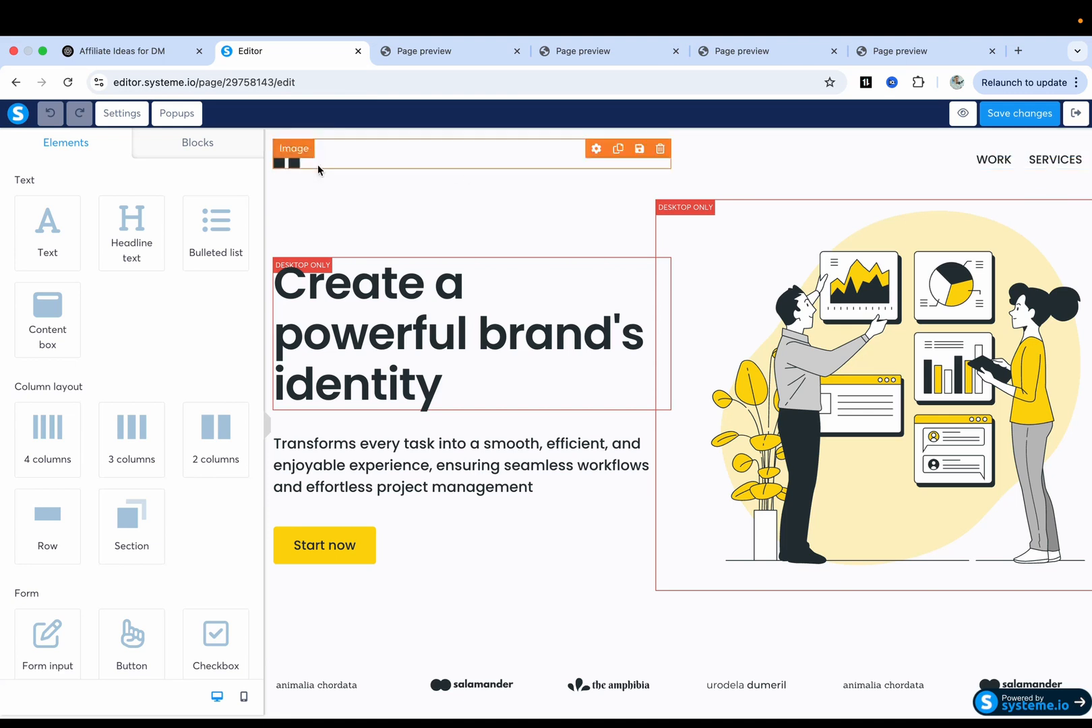
scroll(531, 435, down, 7)
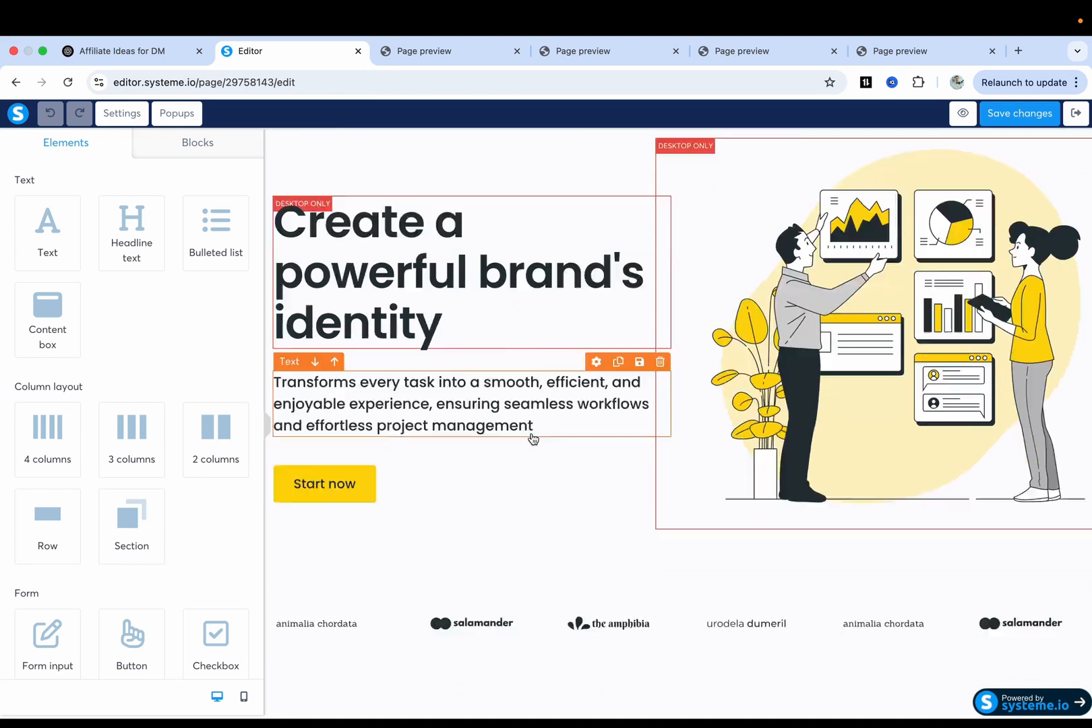
scroll(606, 411, up, 1)
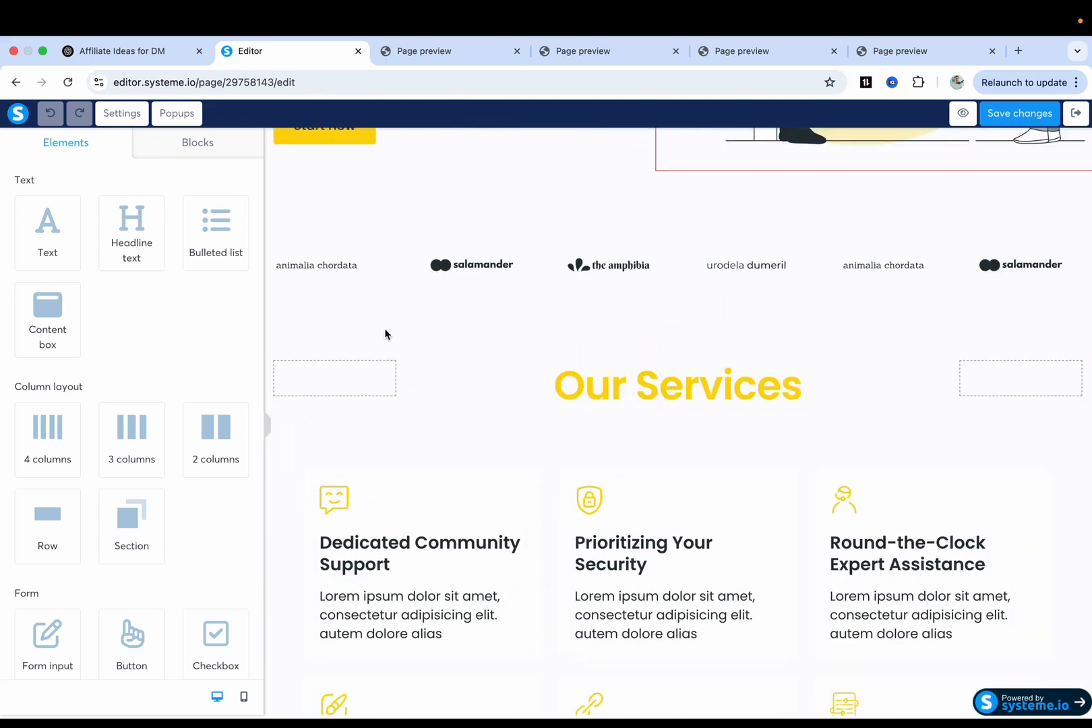
scroll(385, 334, up, 1)
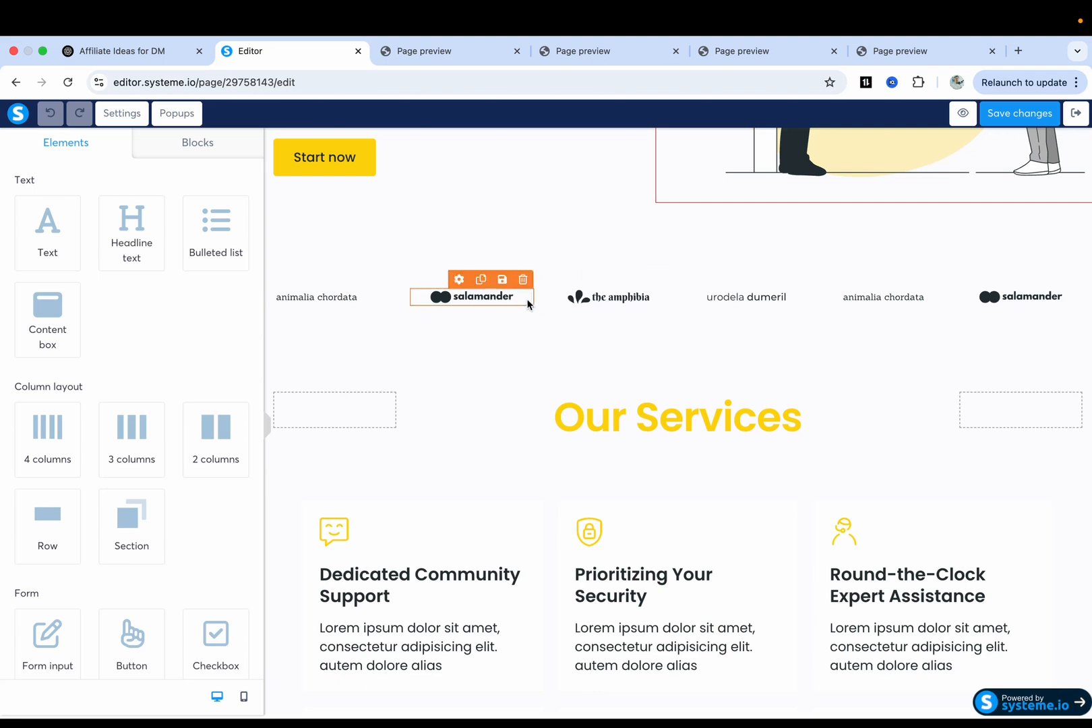
scroll(442, 284, up, 3)
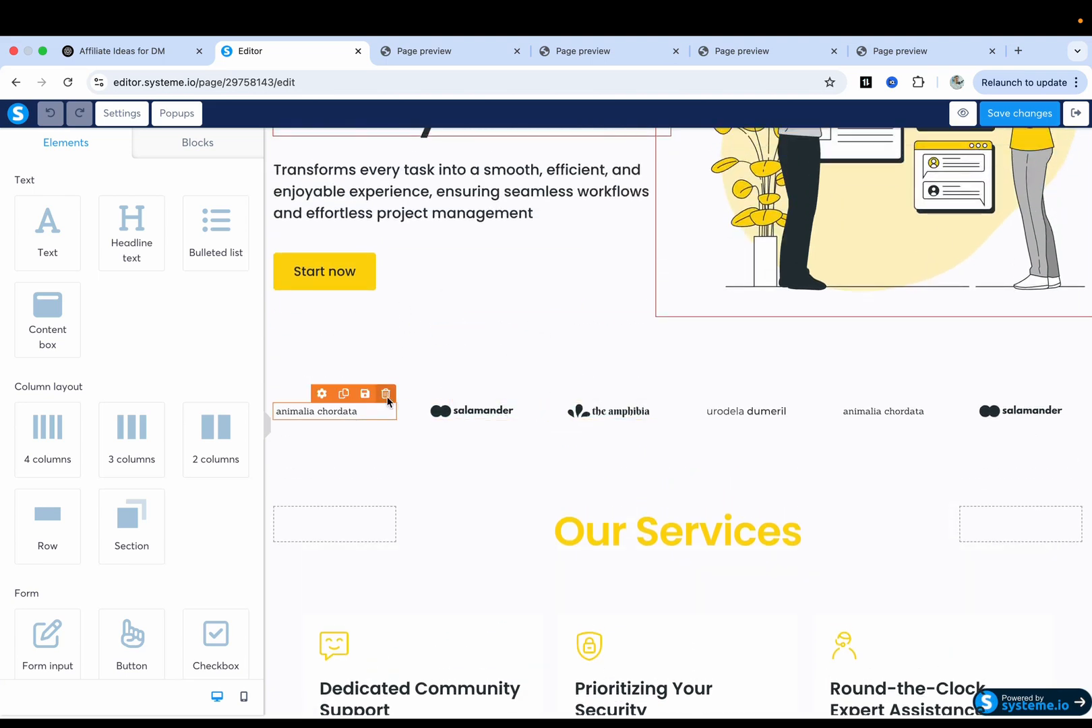
click(386, 394)
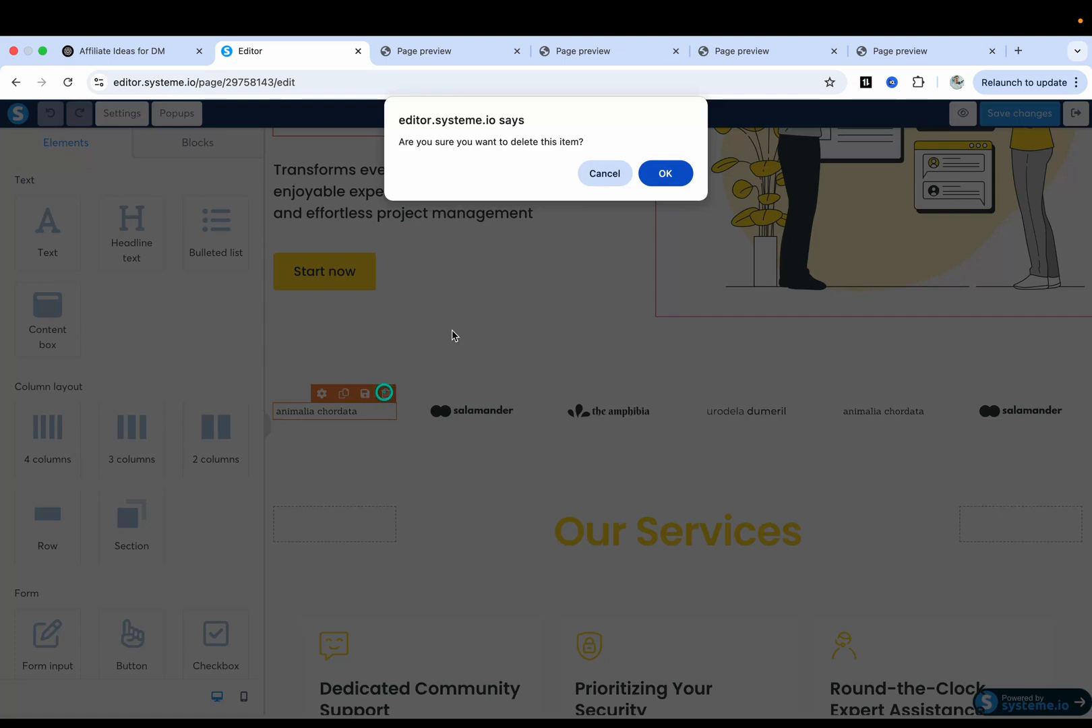
click(665, 177)
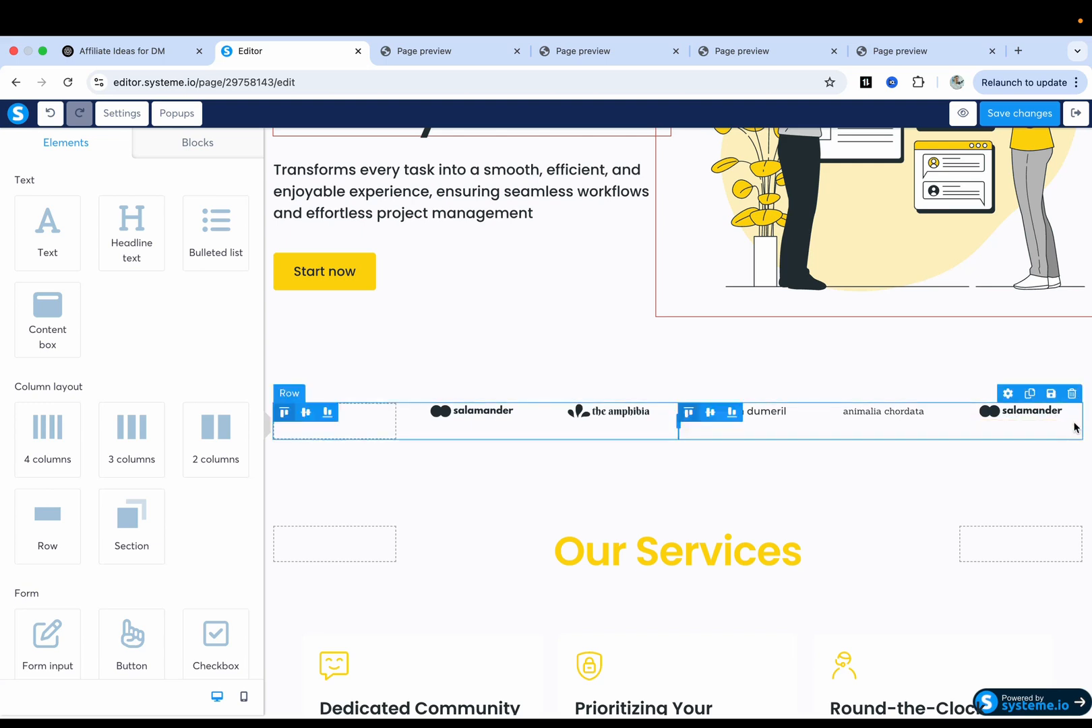
click(1072, 393)
click(664, 172)
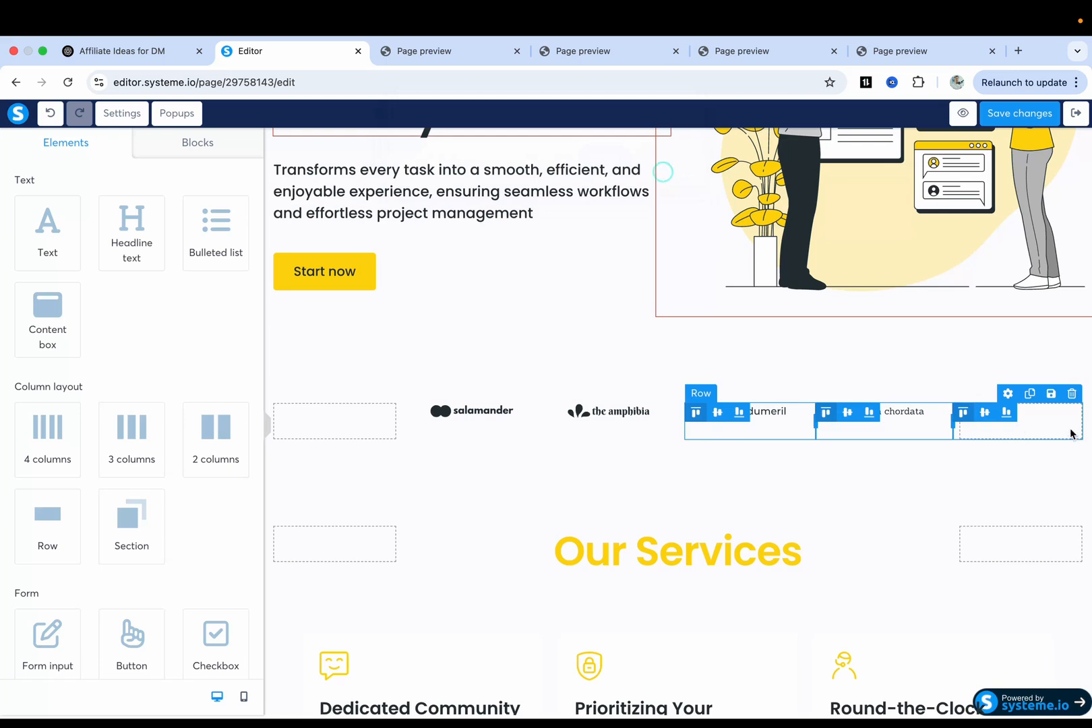
Delete the remaining urodela, salamander and amphibia logos and the empty logo row.
click(1072, 393)
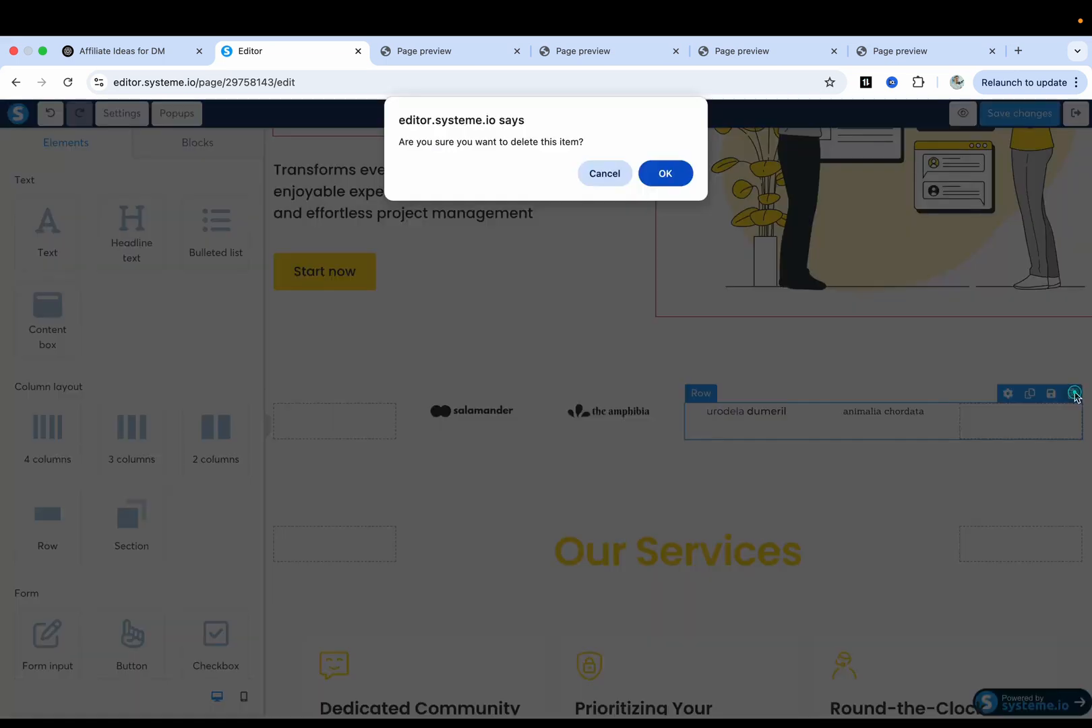
click(662, 177)
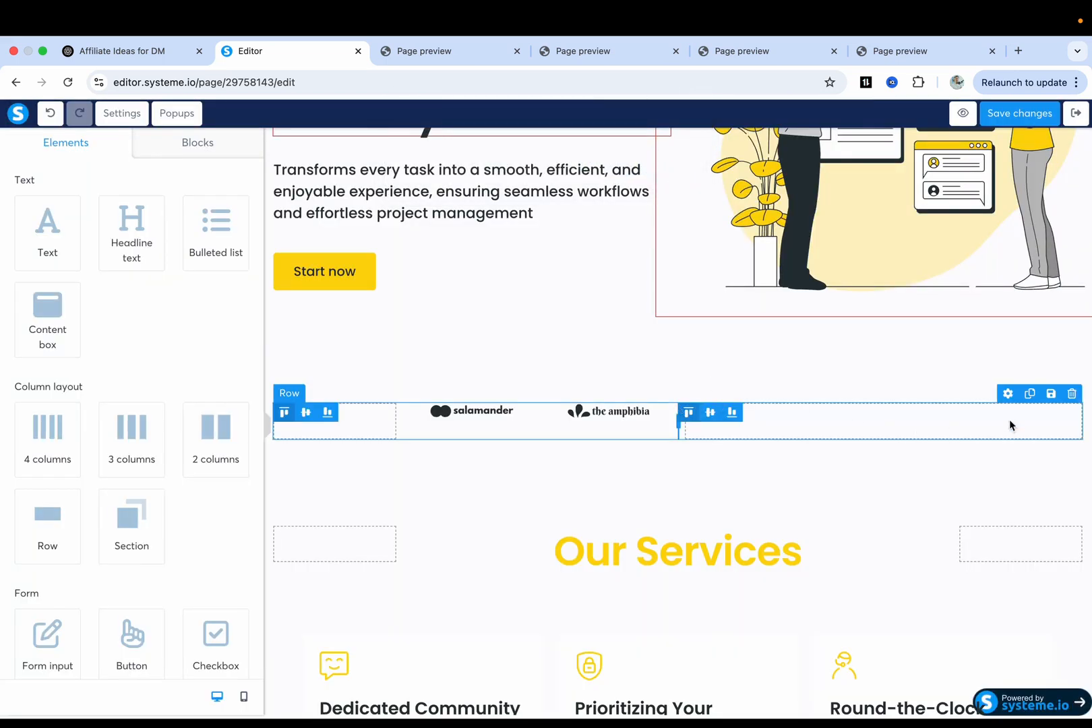
click(1072, 393)
click(665, 175)
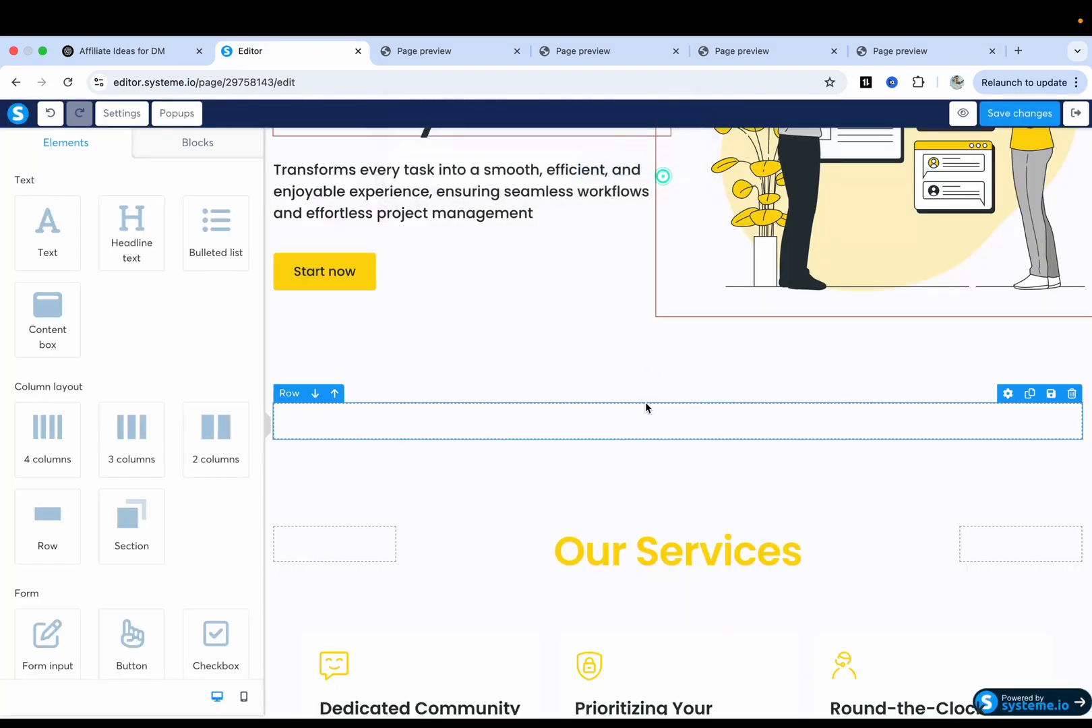
click(1072, 393)
click(665, 174)
Move the brand-identity headline and its paragraph down below Our Services.
scroll(707, 435, up, 1)
scroll(708, 432, up, 3)
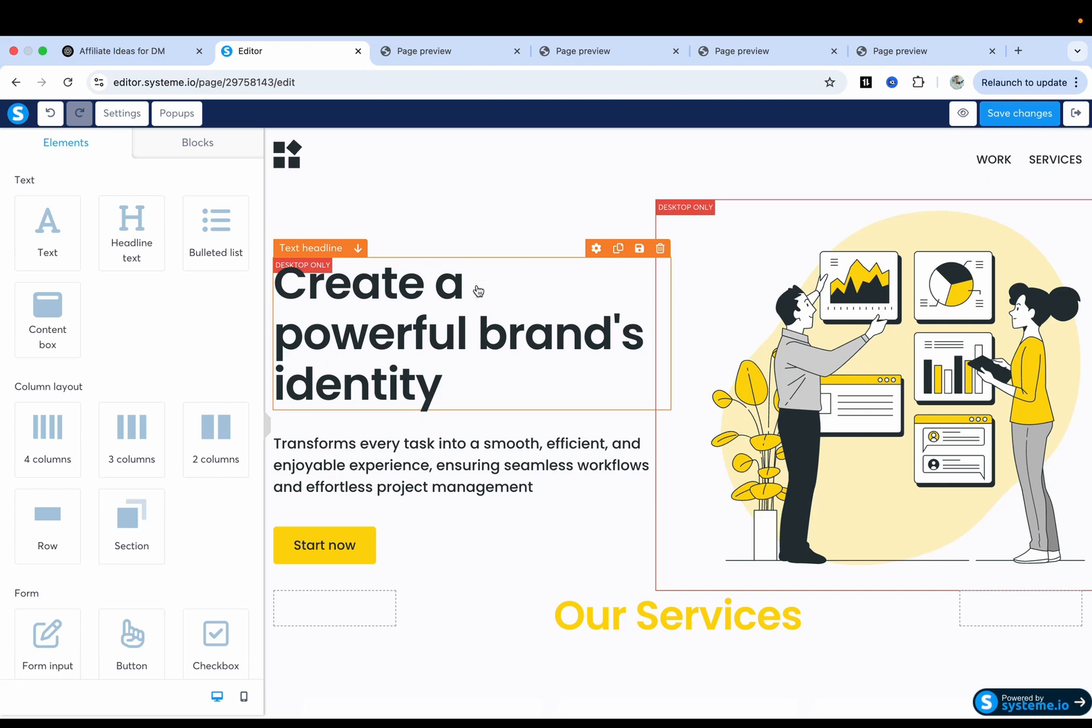
drag(447, 328, 664, 651)
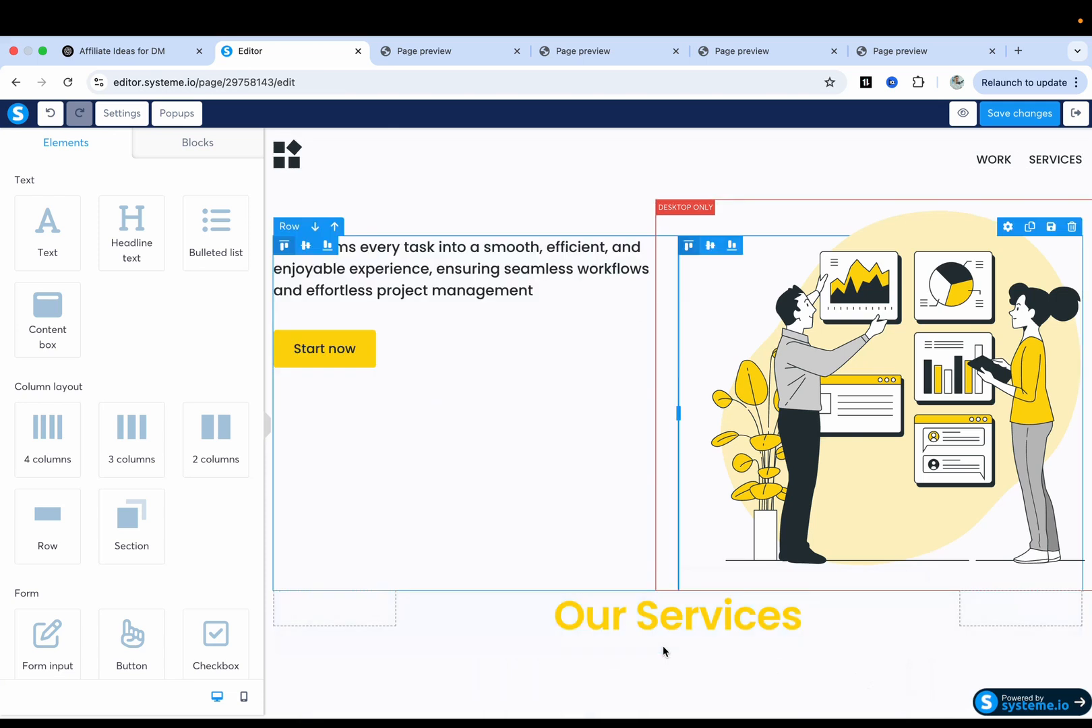
scroll(663, 627, down, 4)
scroll(646, 507, down, 1)
scroll(634, 485, up, 2)
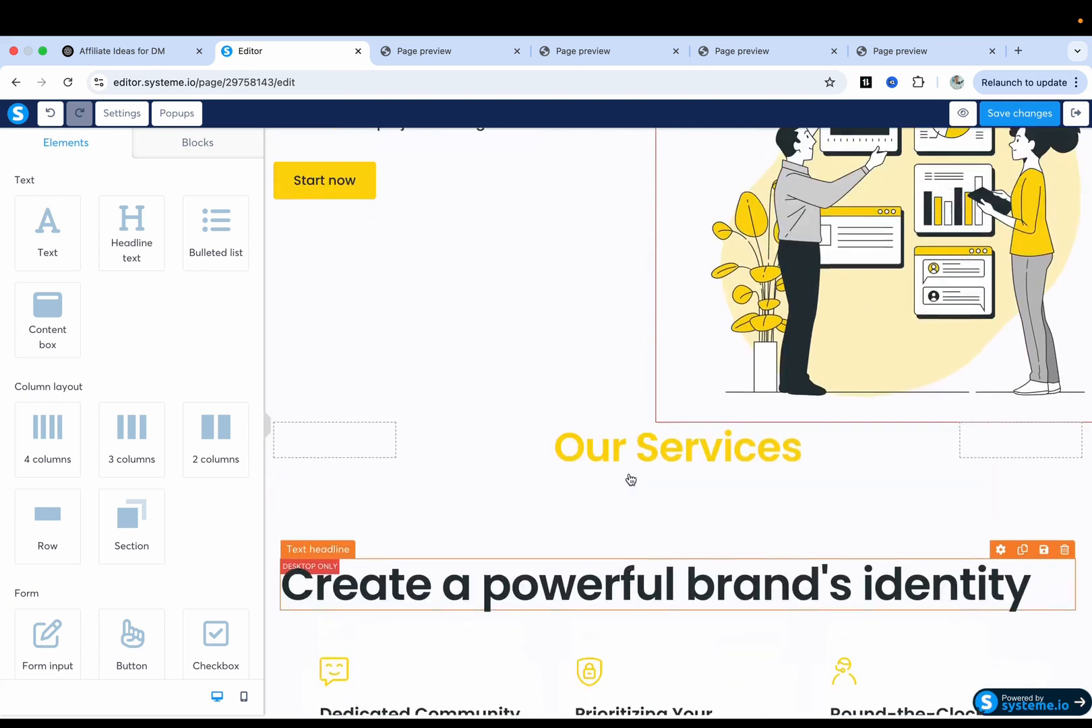
scroll(631, 480, up, 2)
drag(429, 216, 633, 569)
scroll(634, 571, down, 2)
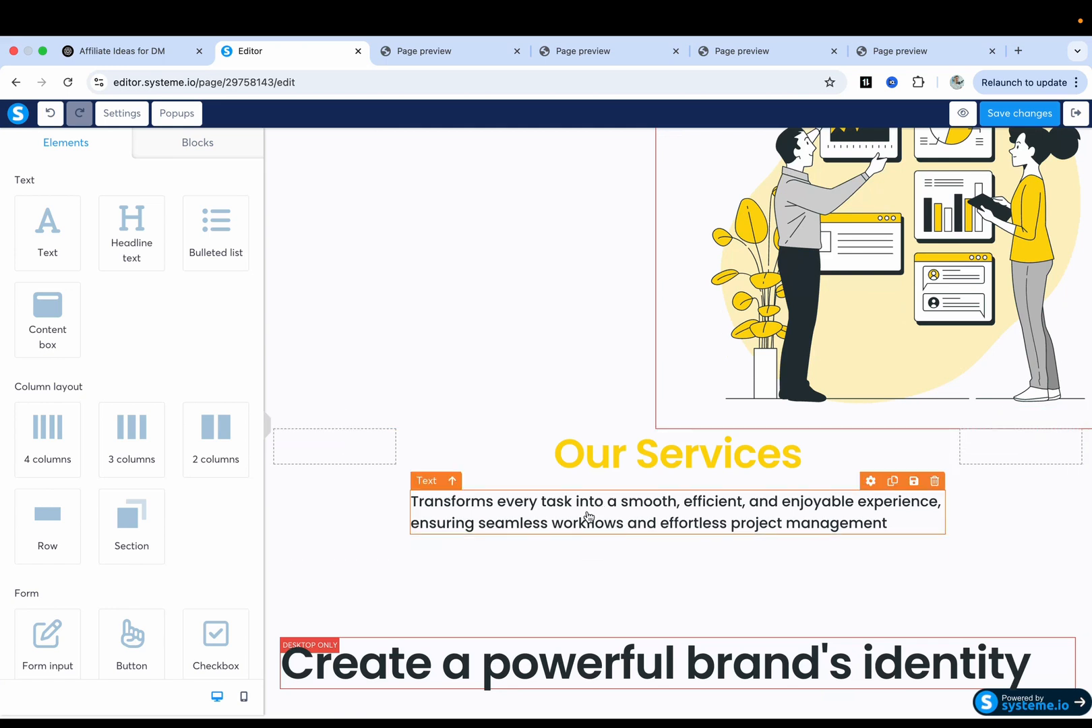
scroll(588, 517, up, 3)
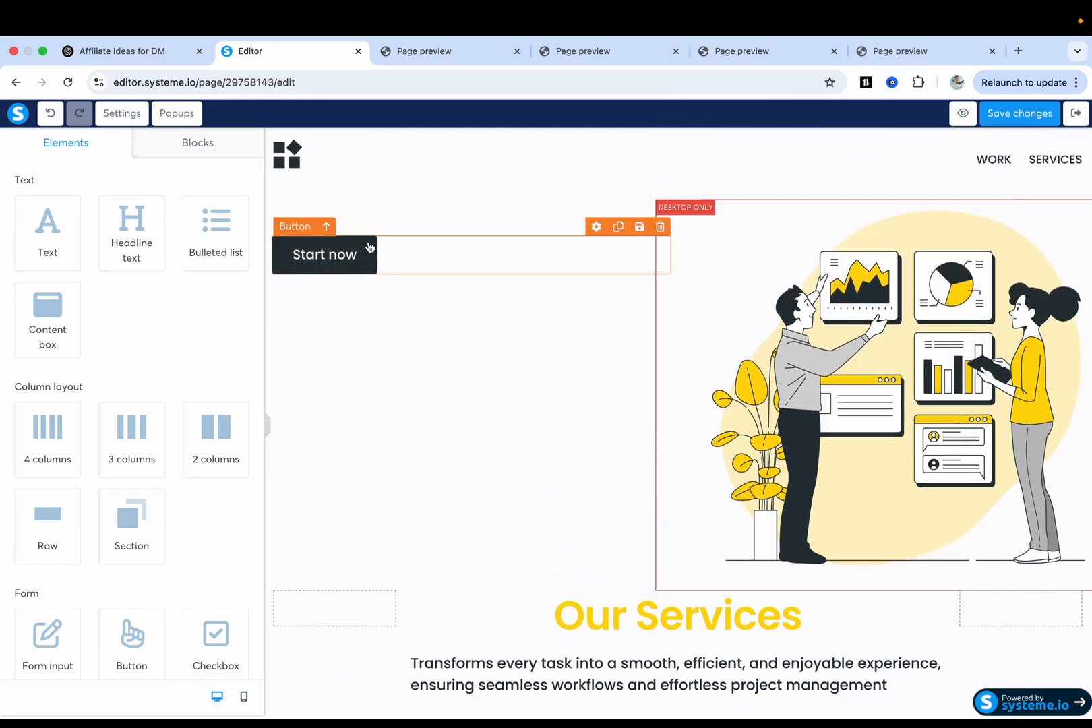
scroll(486, 294, down, 1)
Move the Start now button and the hero illustration down into the Our Services section.
drag(383, 190, 471, 646)
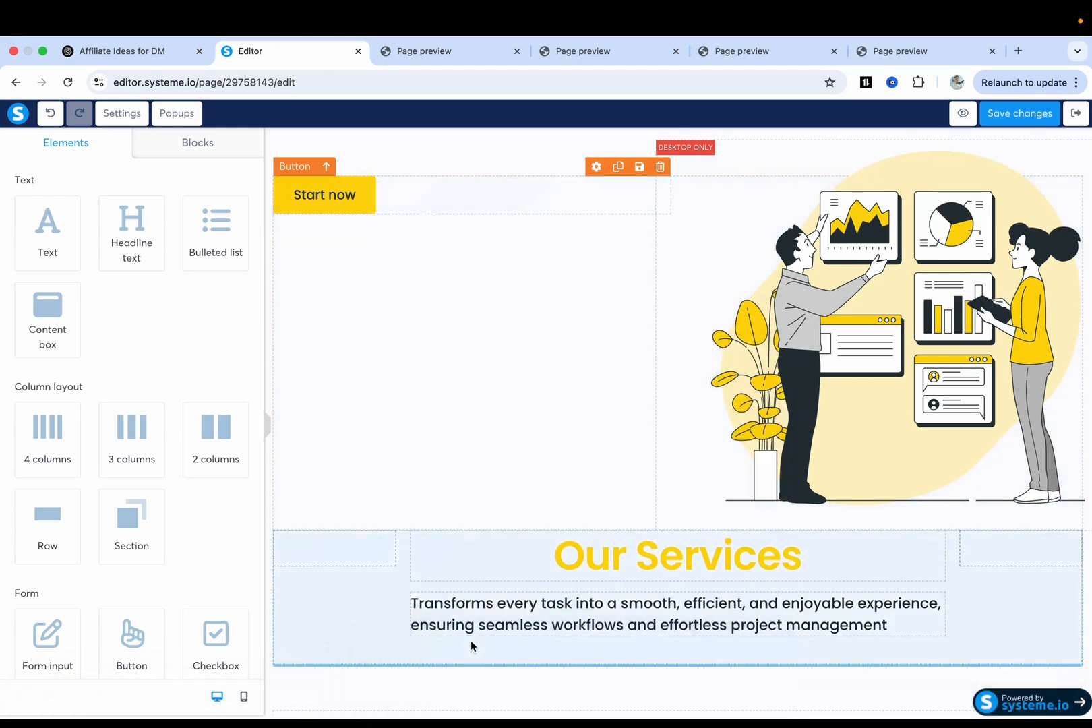
scroll(471, 642, down, 6)
drag(389, 297, 404, 616)
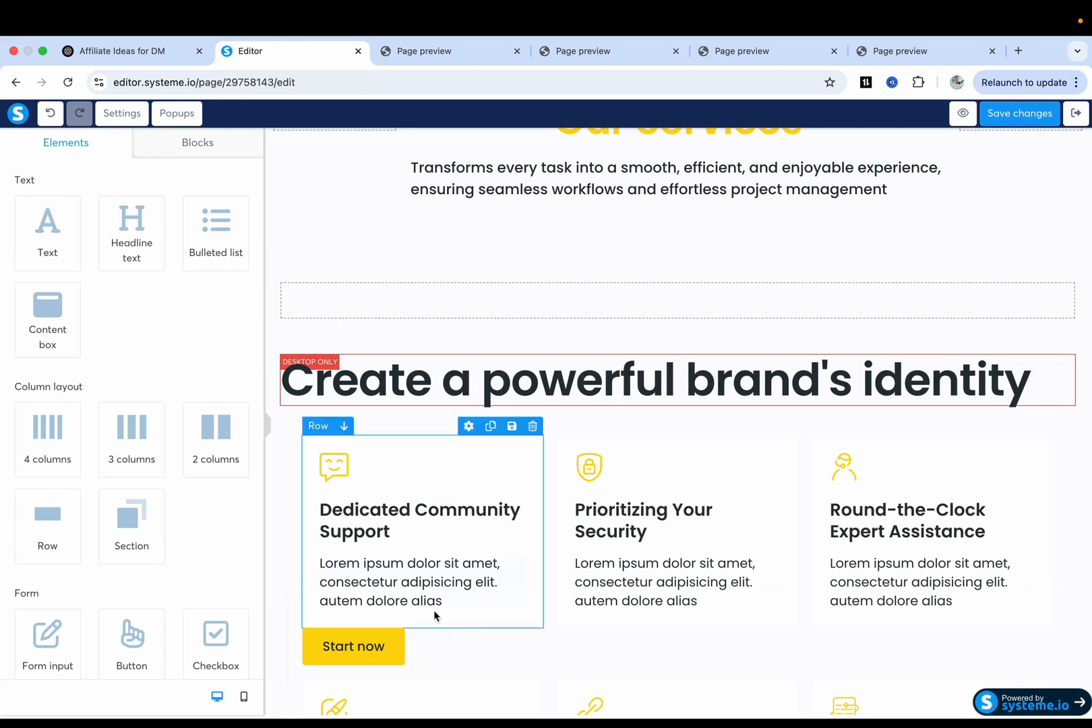
scroll(472, 628, up, 1)
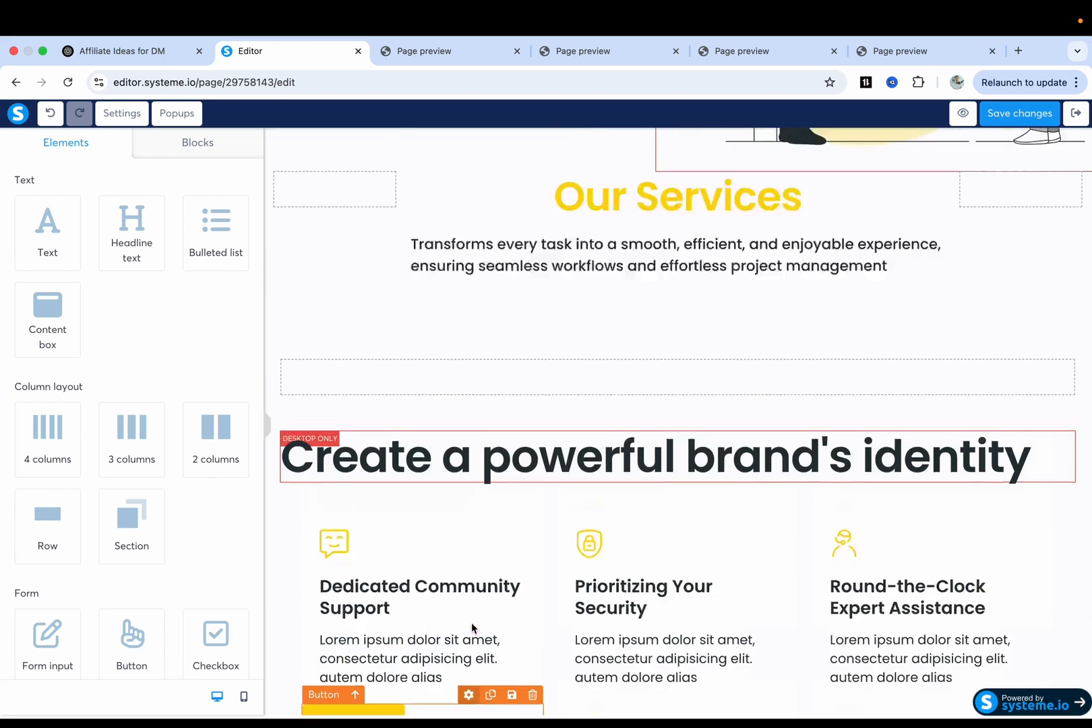
scroll(472, 627, up, 5)
scroll(607, 539, up, 1)
scroll(790, 448, down, 1)
scroll(790, 448, down, 1)
scroll(903, 276, up, 2)
drag(874, 368, 668, 644)
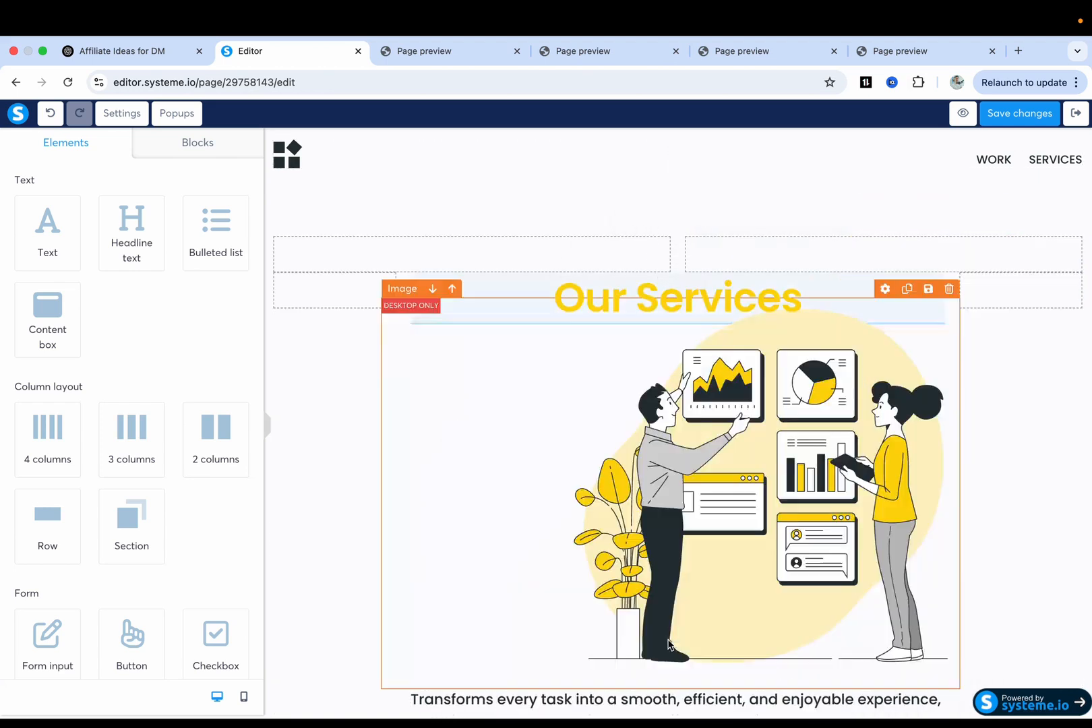
scroll(668, 644, down, 3)
scroll(715, 559, up, 2)
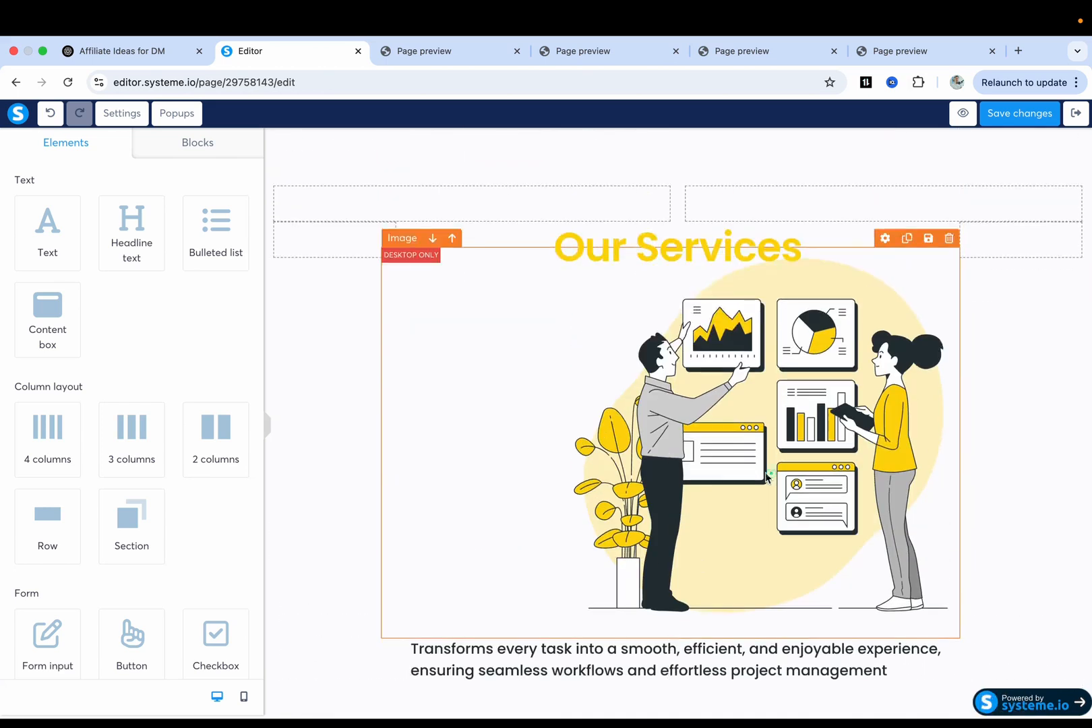
scroll(751, 484, up, 1)
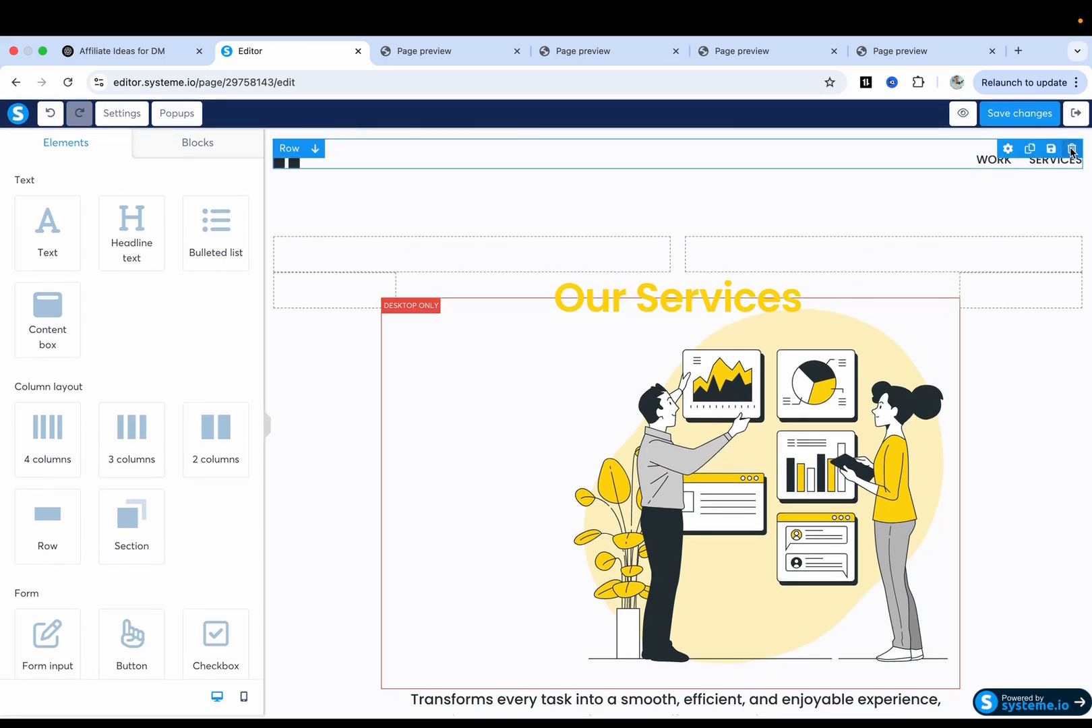
Delete the header row with logo and links, plus the leftover empty row.
click(1072, 149)
click(678, 174)
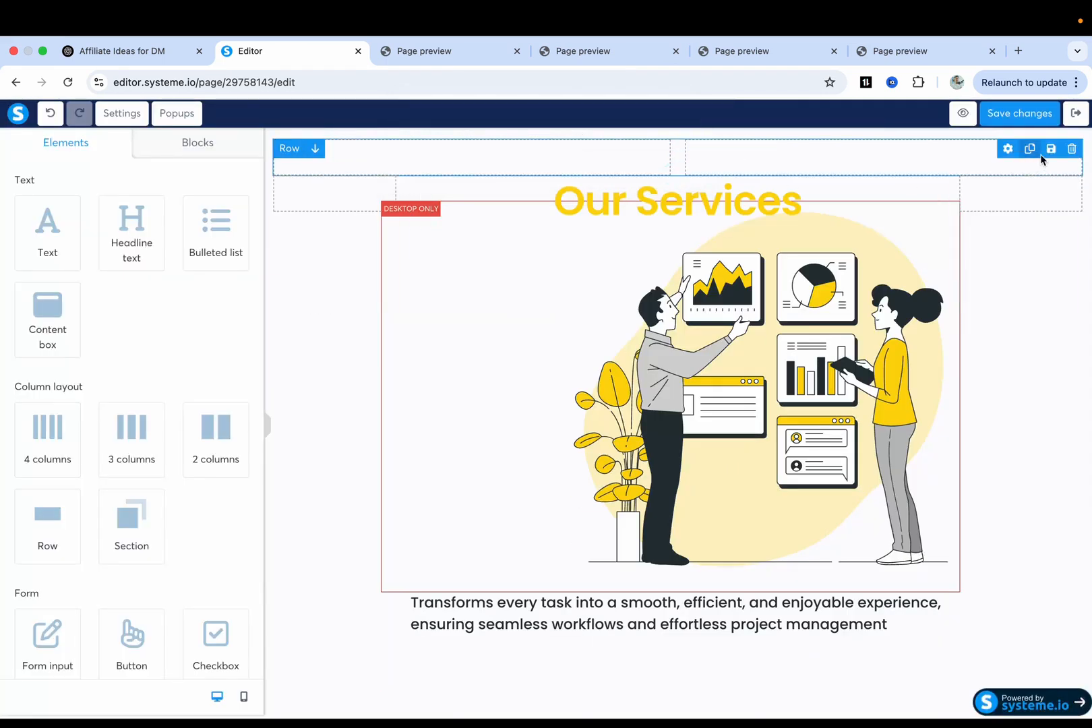
click(1072, 149)
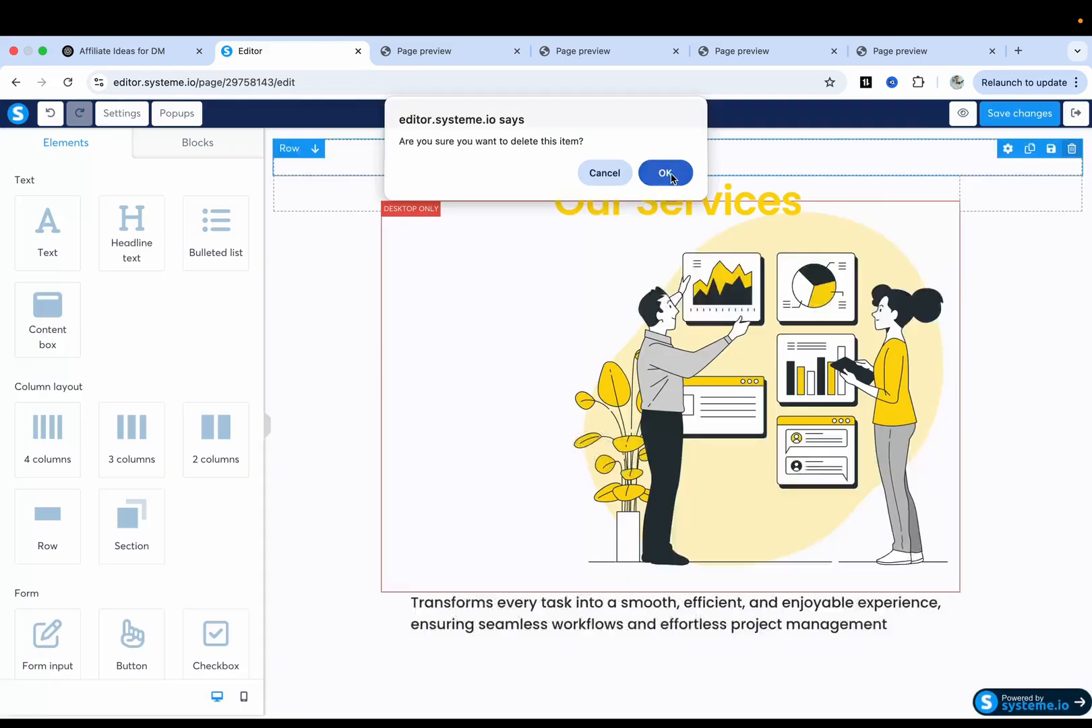
click(671, 173)
click(711, 254)
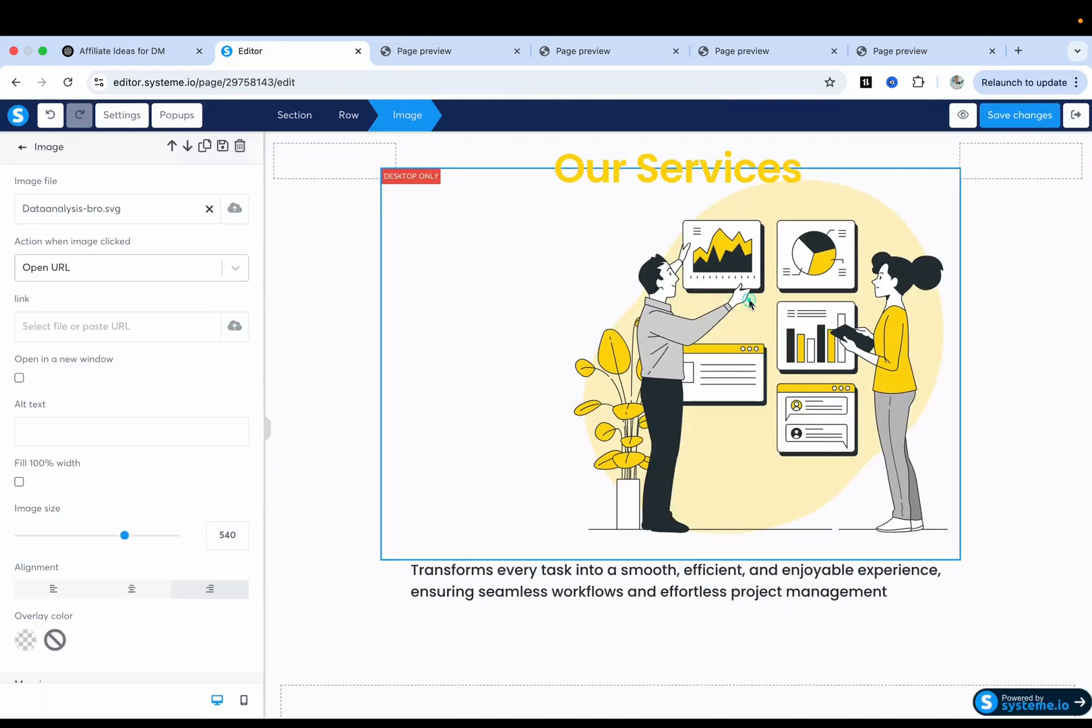
Replace the 'Our Services' headline text with 'Digital Marketing Tools'.
click(326, 309)
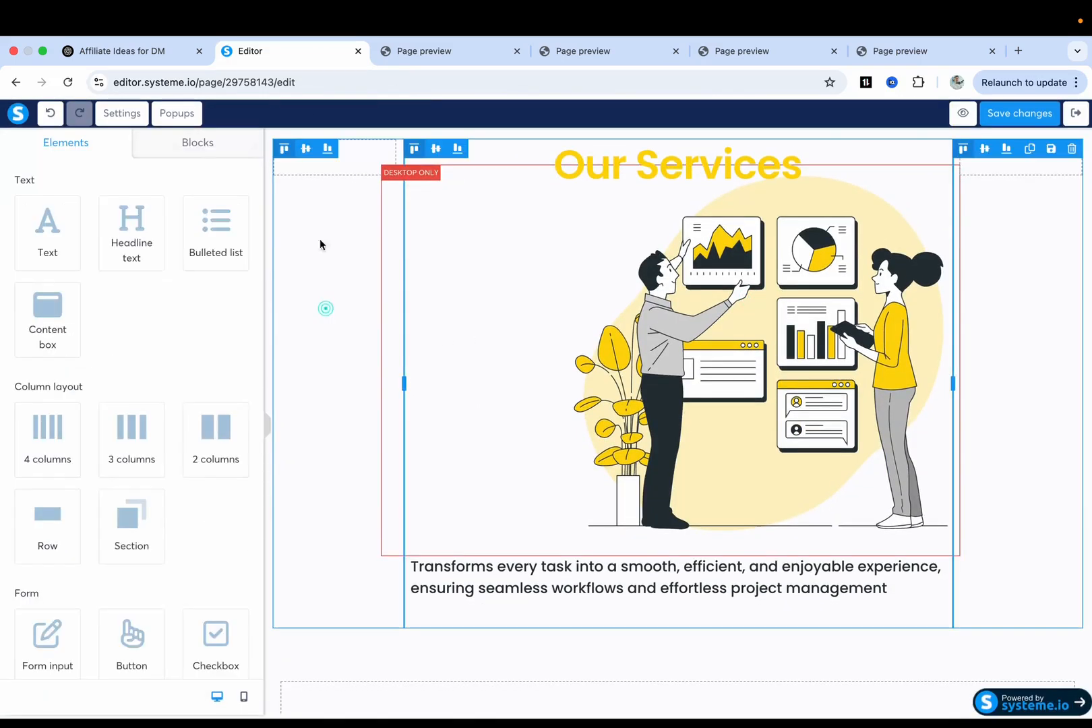
click(368, 346)
click(590, 167)
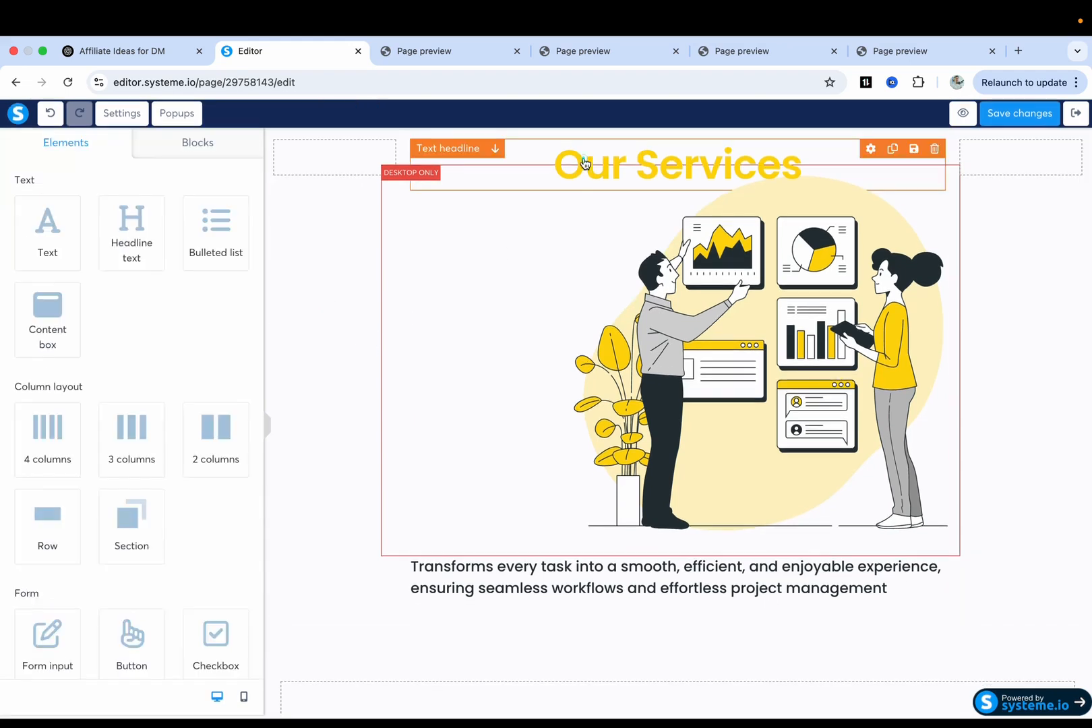
click(758, 153)
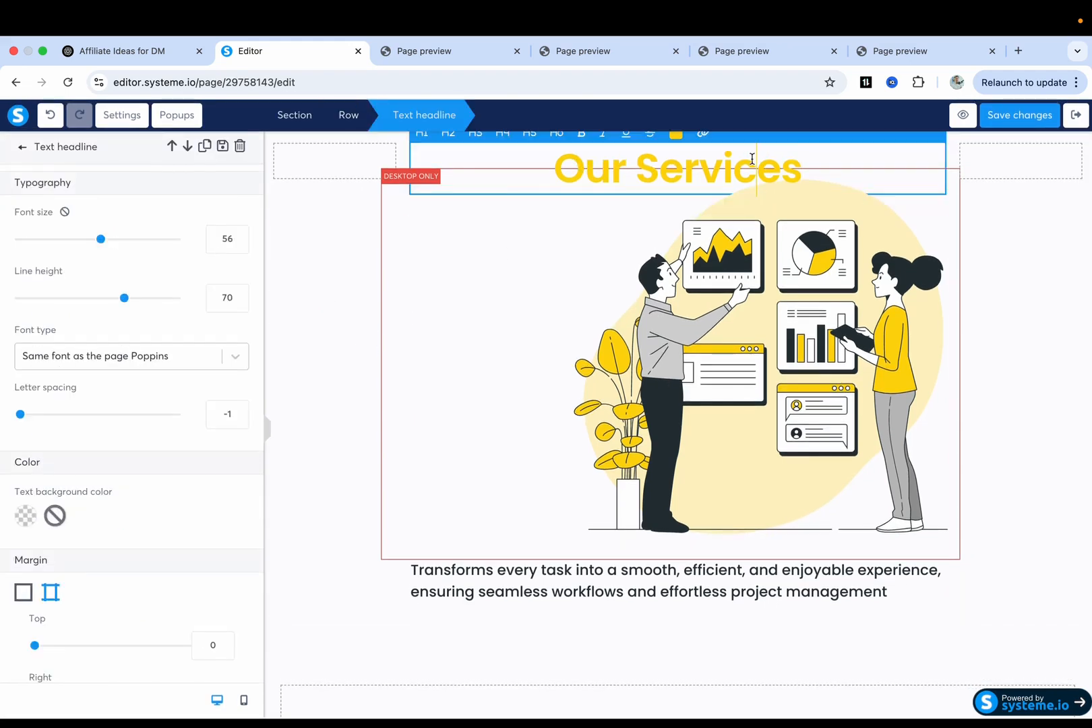
triple_click(751, 158)
text(Di)
key(BackSpace)
key(BackSpace)
text(Digital)
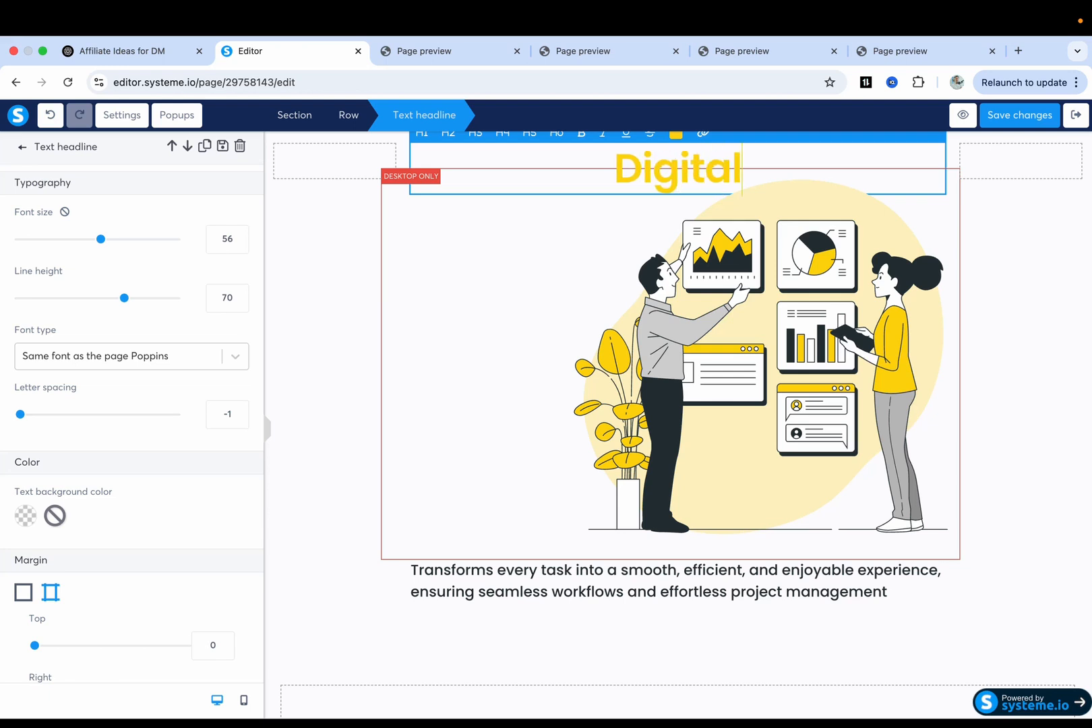
text( Marketing Tools)
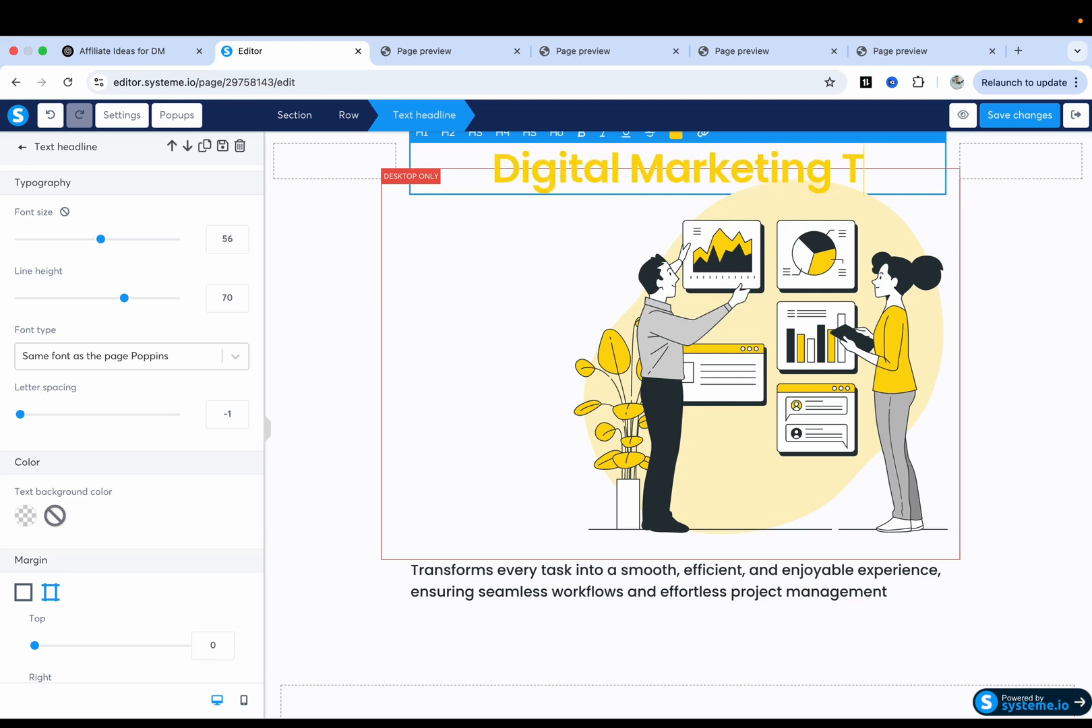
click(1009, 386)
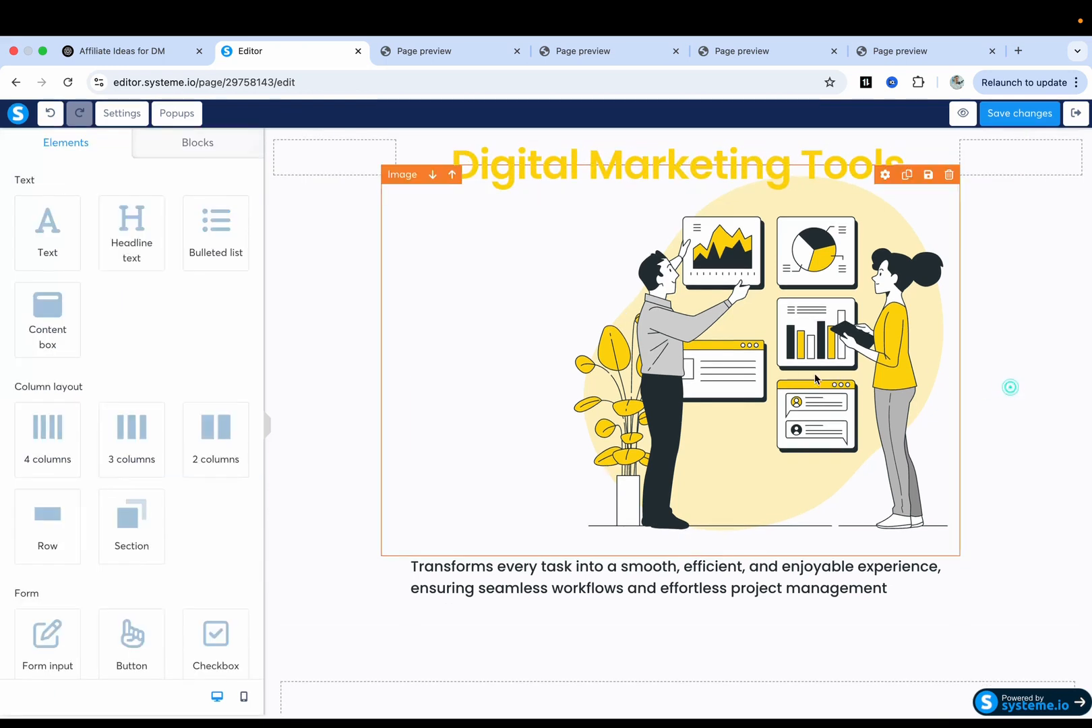
click(812, 370)
Drag the illustration's Image size slider down to 400 and set its alignment to centre.
click(991, 363)
click(866, 262)
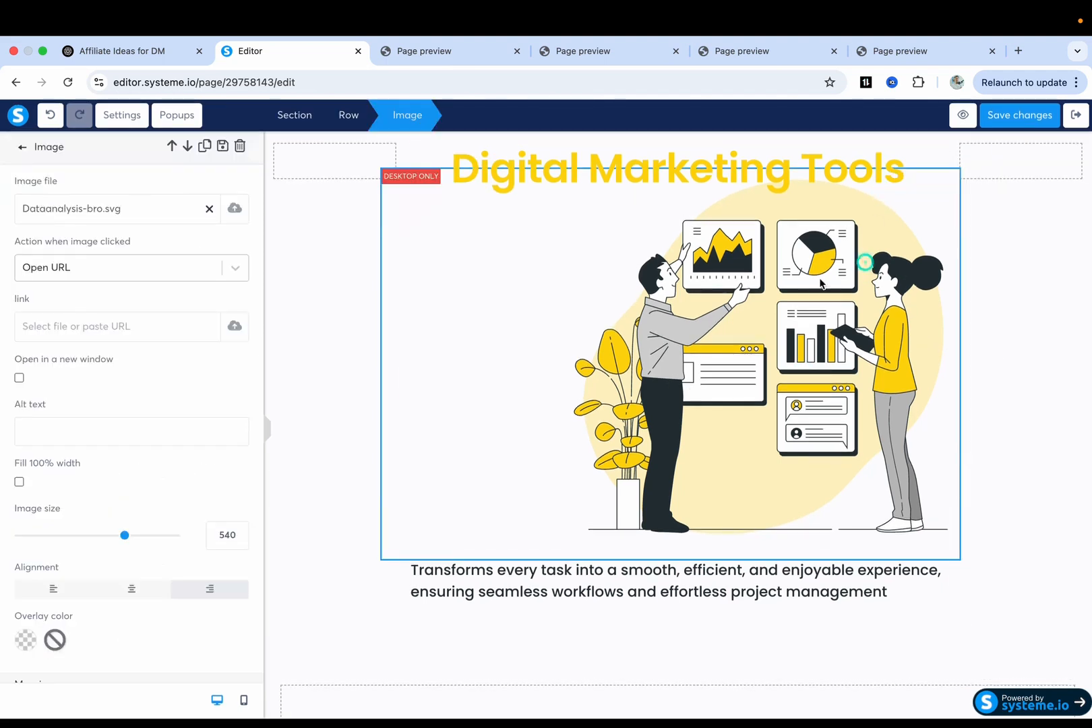
scroll(115, 419, down, 3)
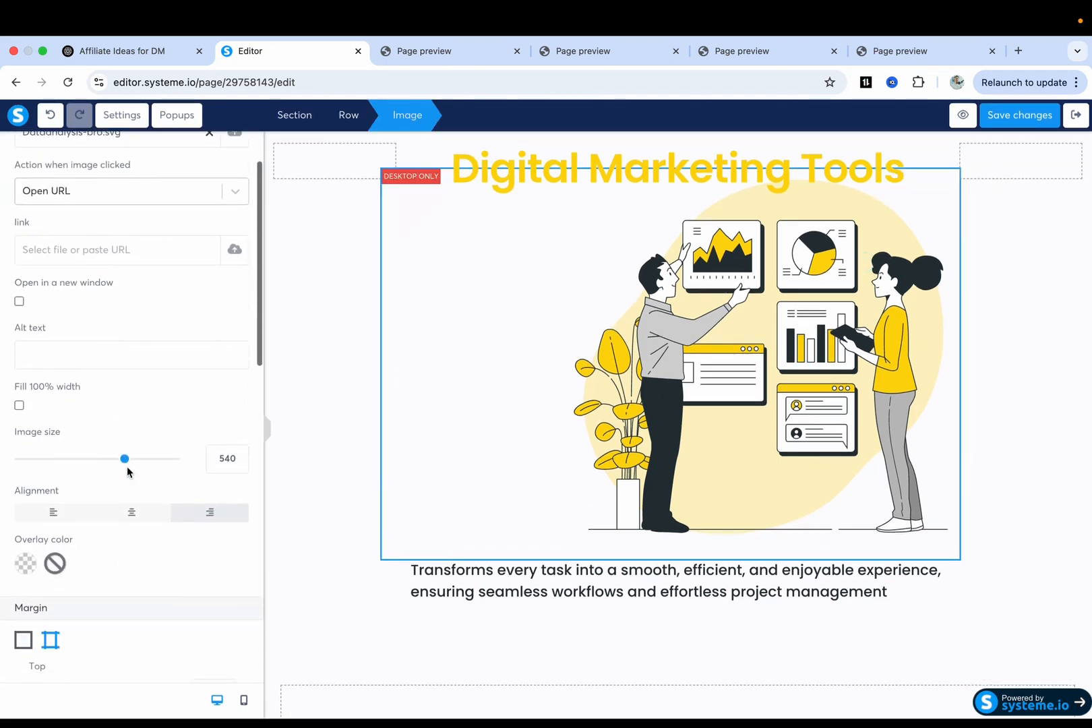
click(553, 407)
click(595, 391)
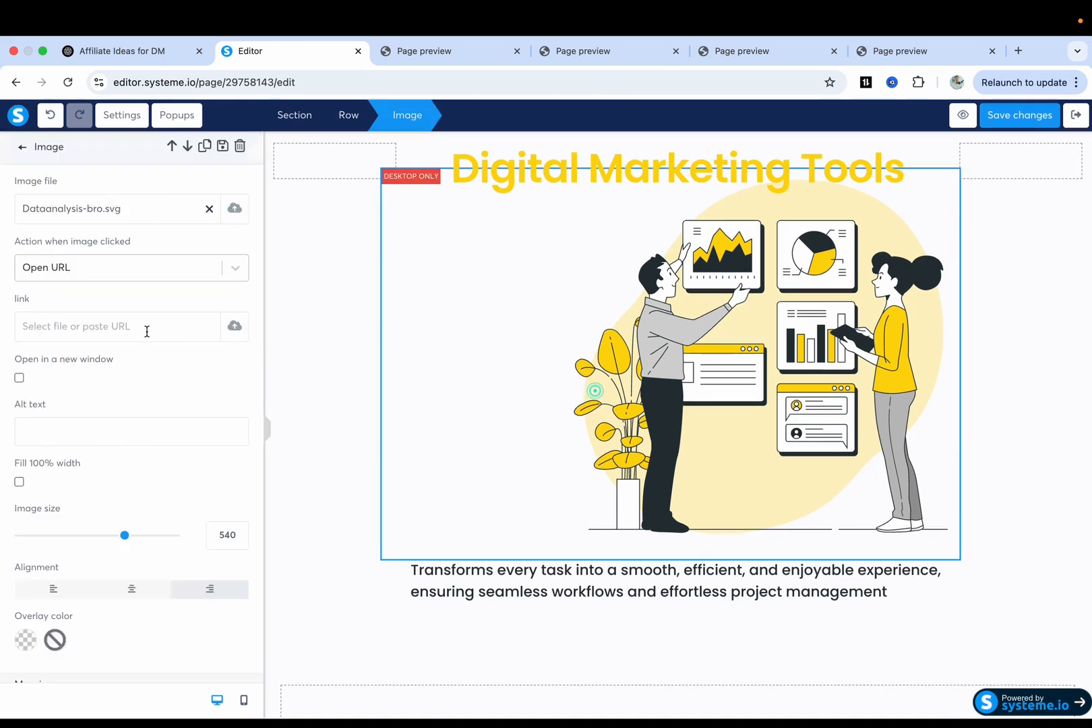
drag(125, 539, 98, 536)
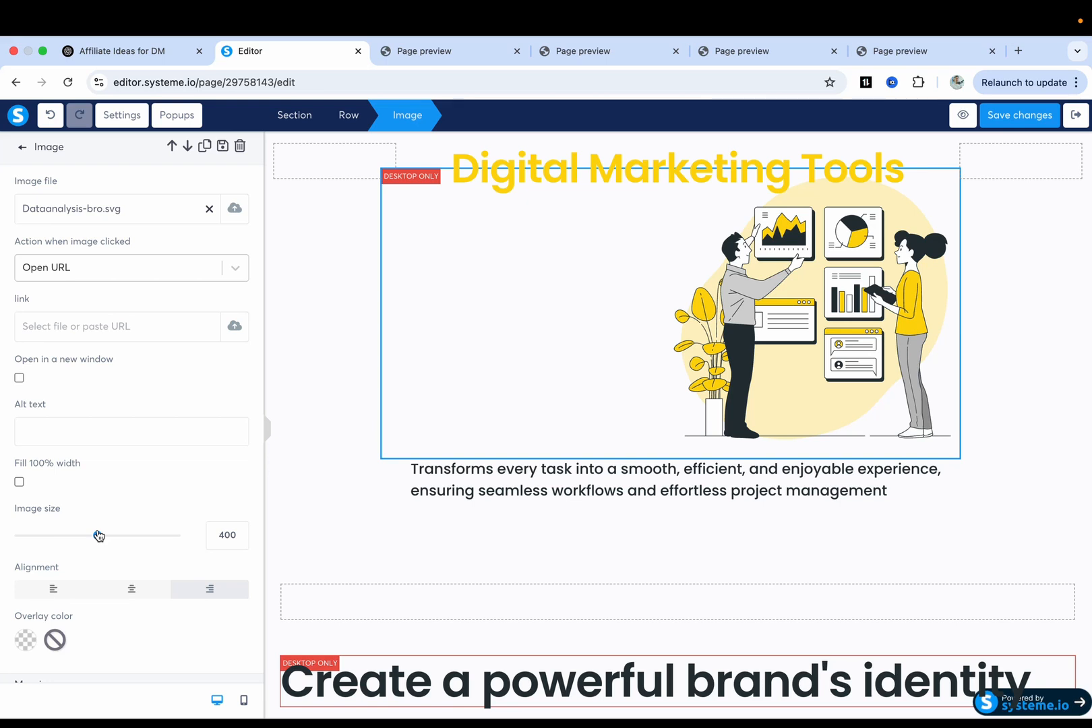
click(127, 590)
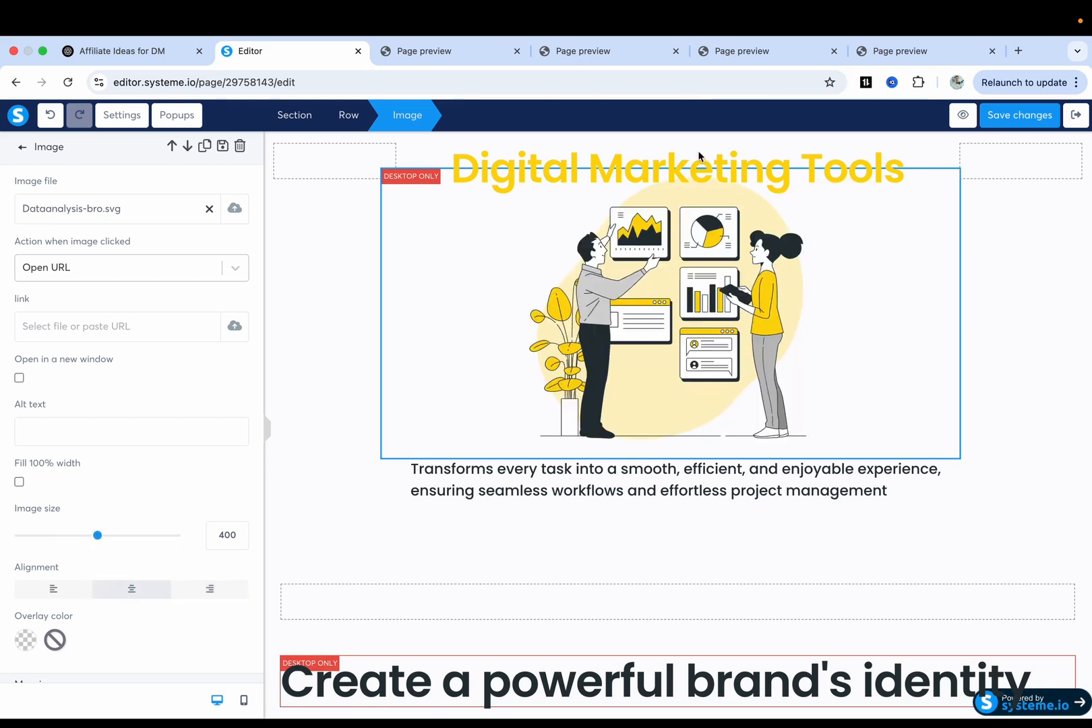
scroll(117, 441, down, 6)
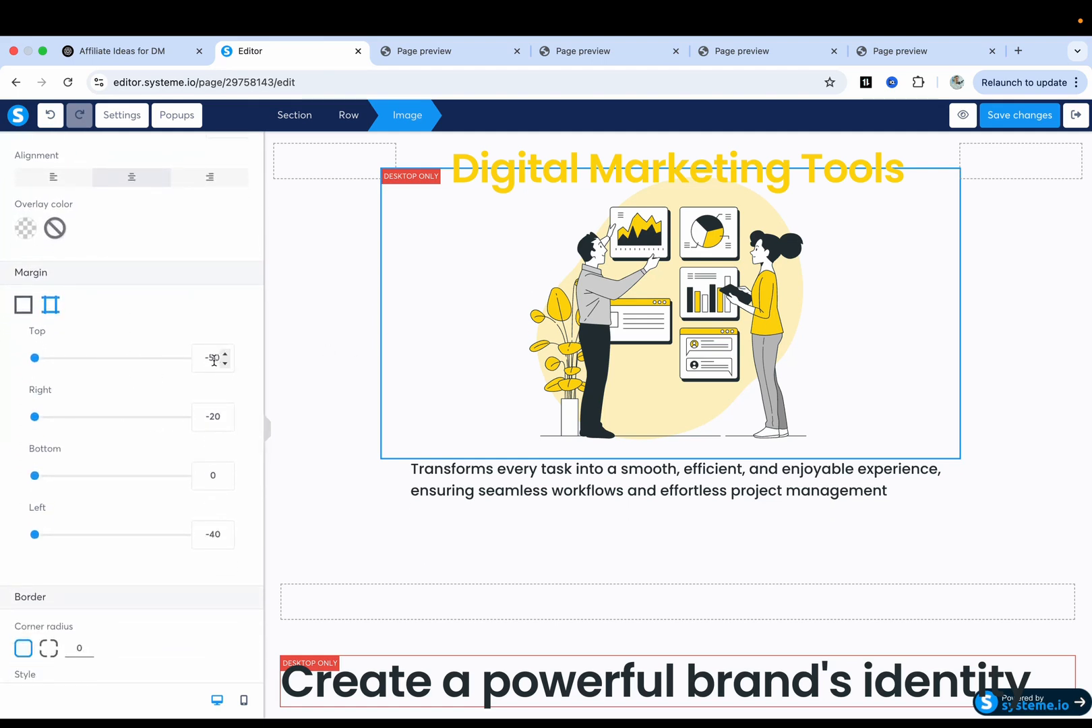
Replace the intro paragraph under the illustration with 'below you will find the best Digital Marketing tools to start and grow your busines'.
text(0)
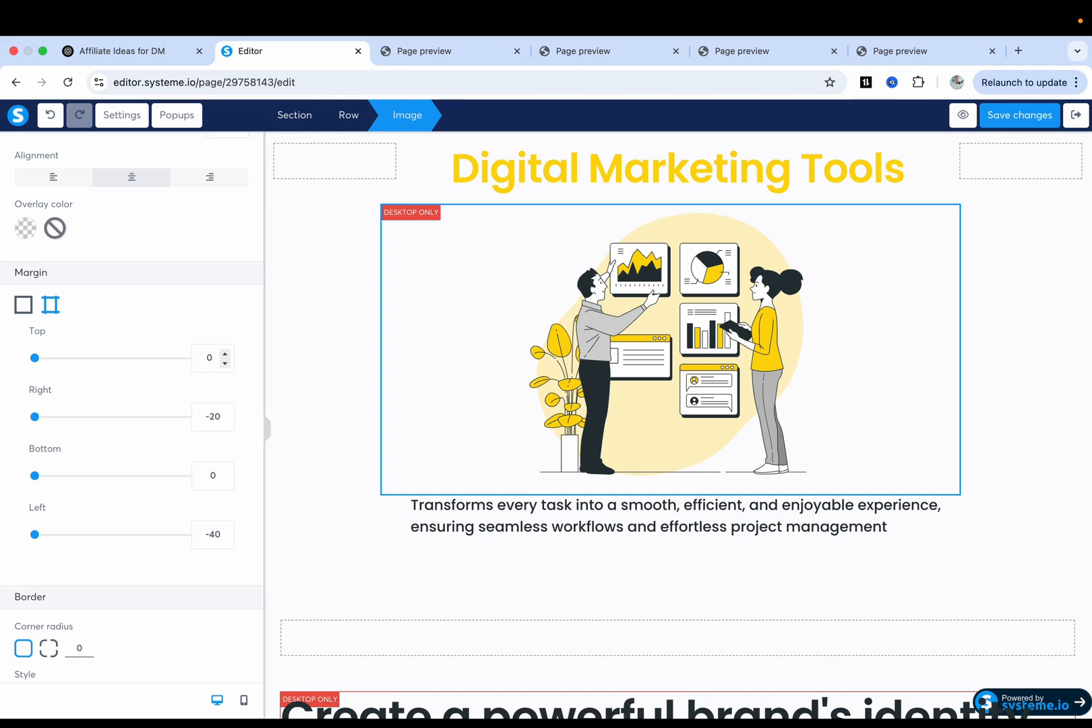
click(327, 369)
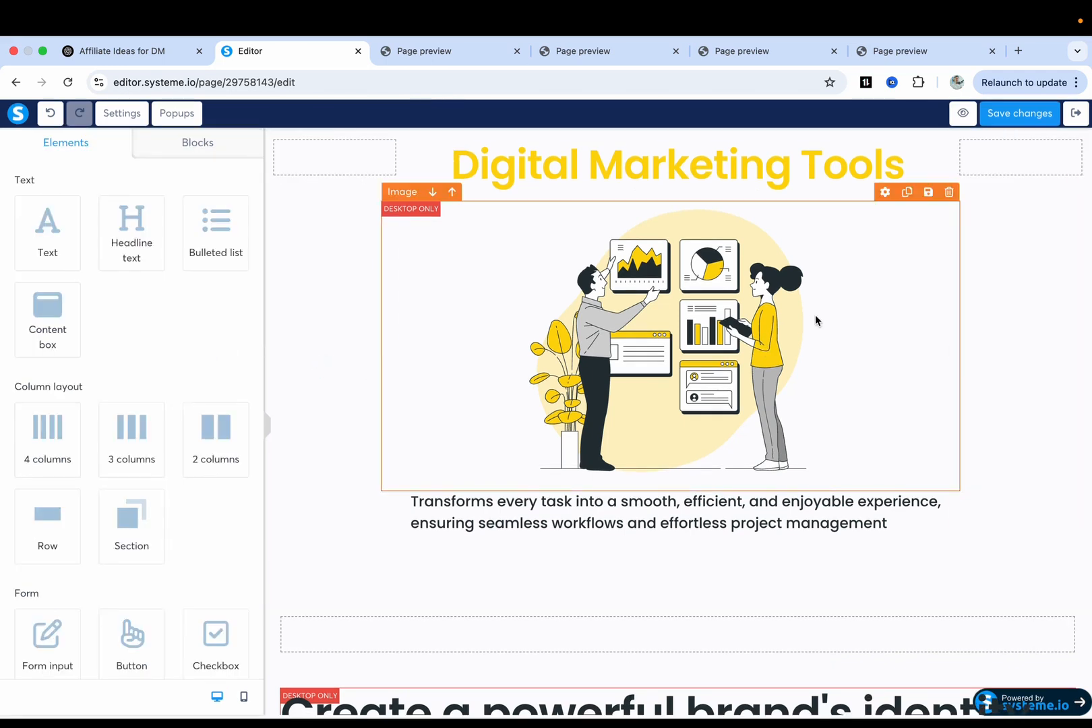
click(572, 507)
triple_click(572, 507)
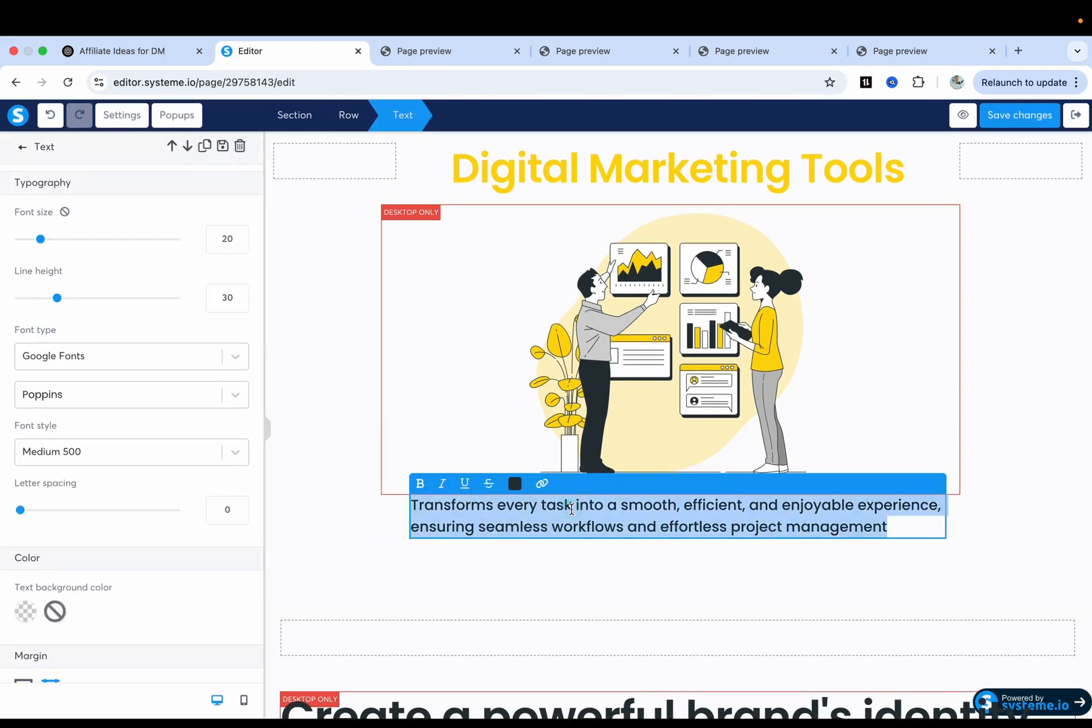
text(below you will find the best)
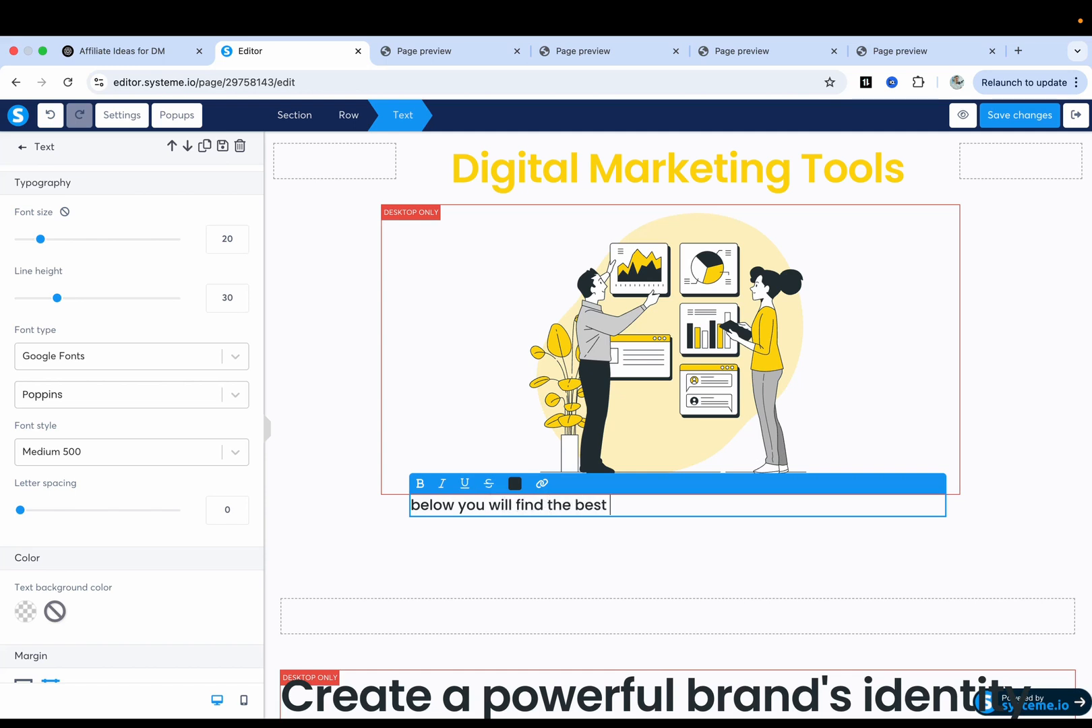
text( Digital Mar)
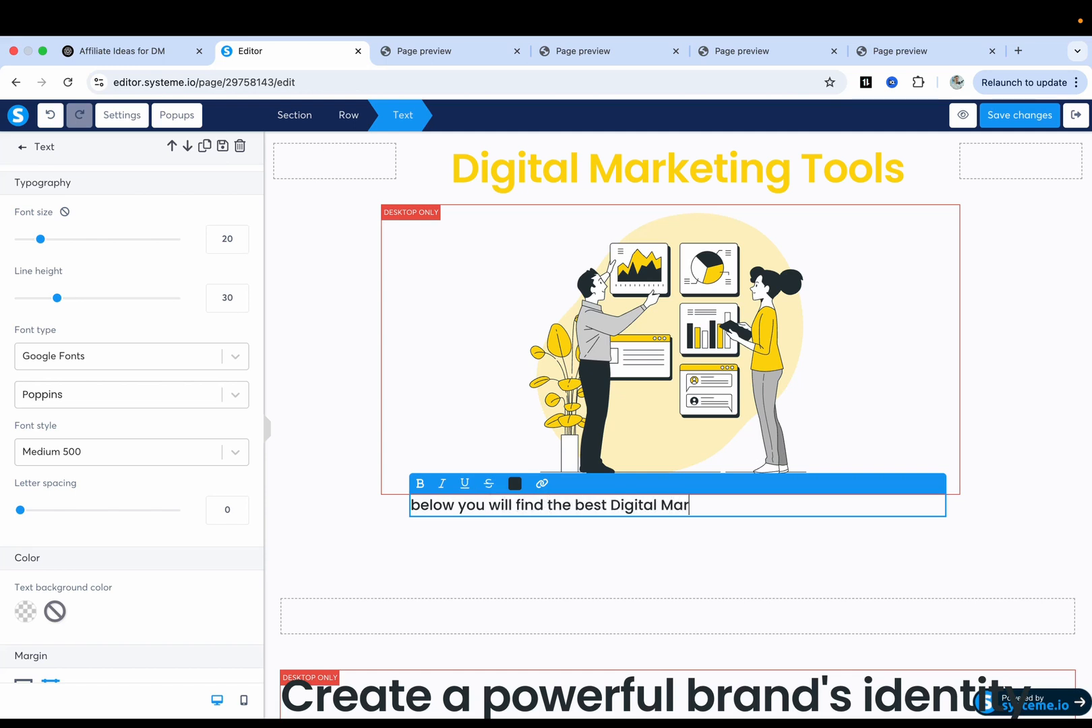
text(keting tools to start and grow yo)
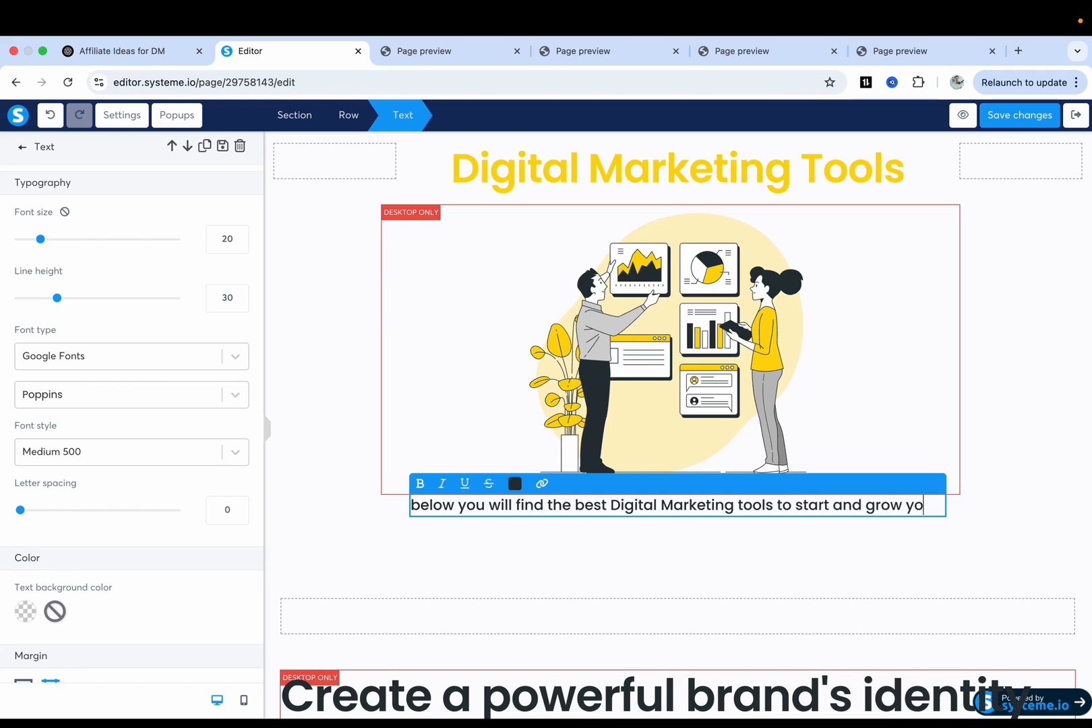
text(ur business)
Capitalise the first letter so the intro line starts with 'Below'.
click(420, 505)
key(BackSpace)
text(B)
triple_click(475, 523)
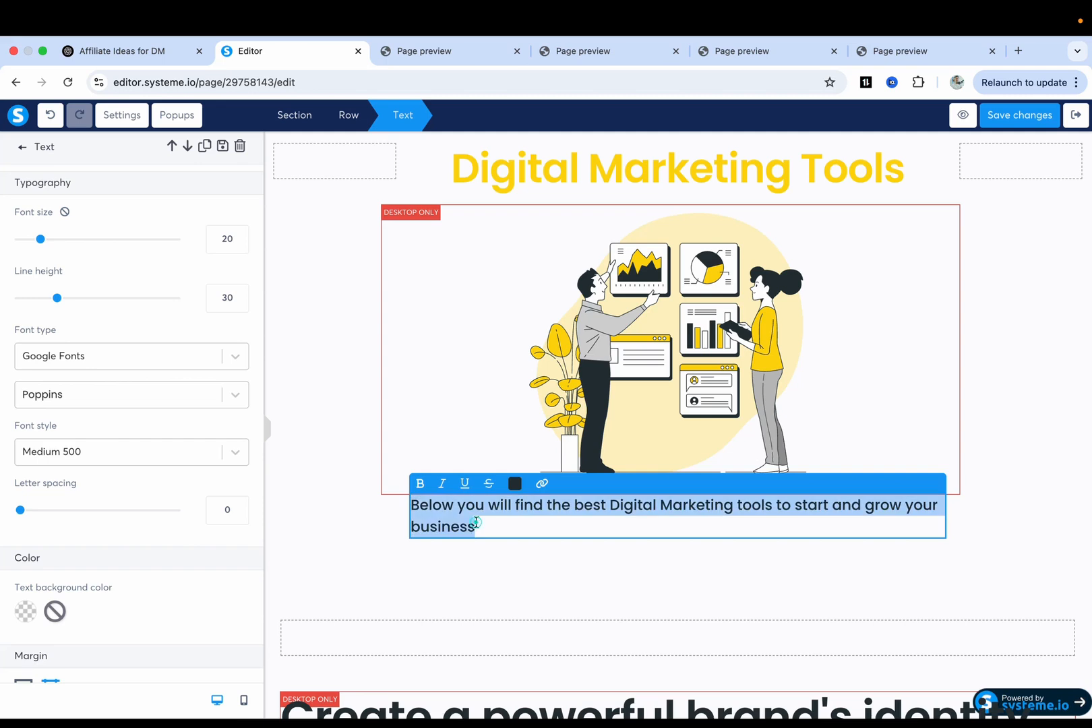
click(355, 489)
click(518, 522)
click(519, 521)
scroll(139, 520, down, 9)
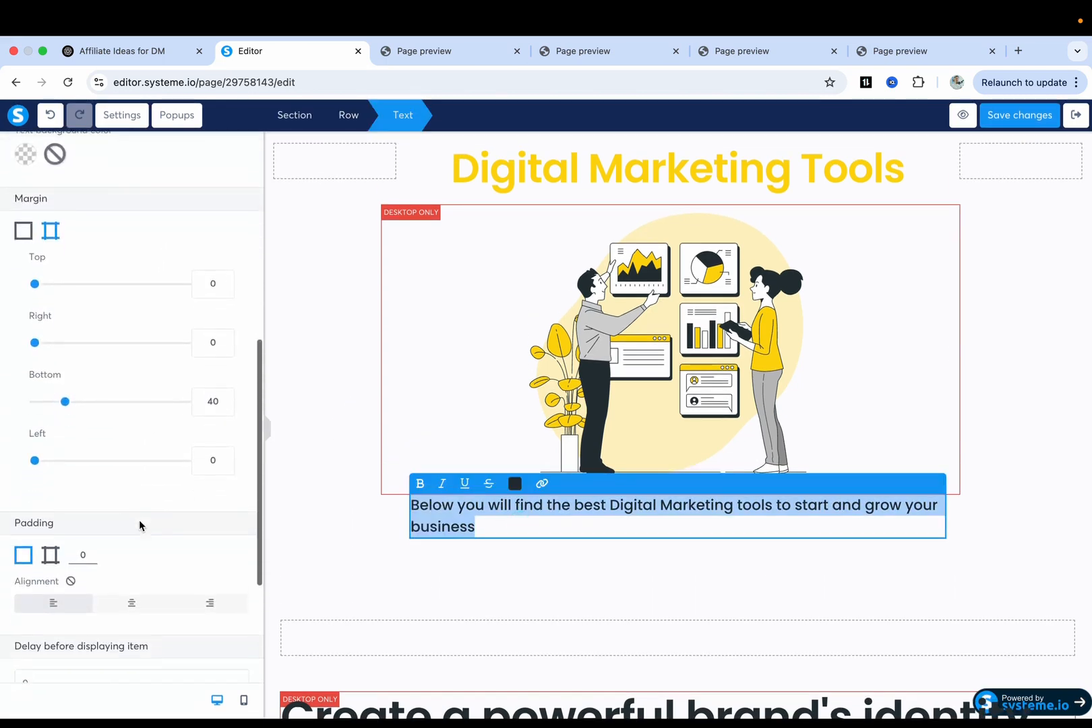
Centre-align the intro paragraph and delete the empty row beneath it.
click(131, 466)
click(666, 562)
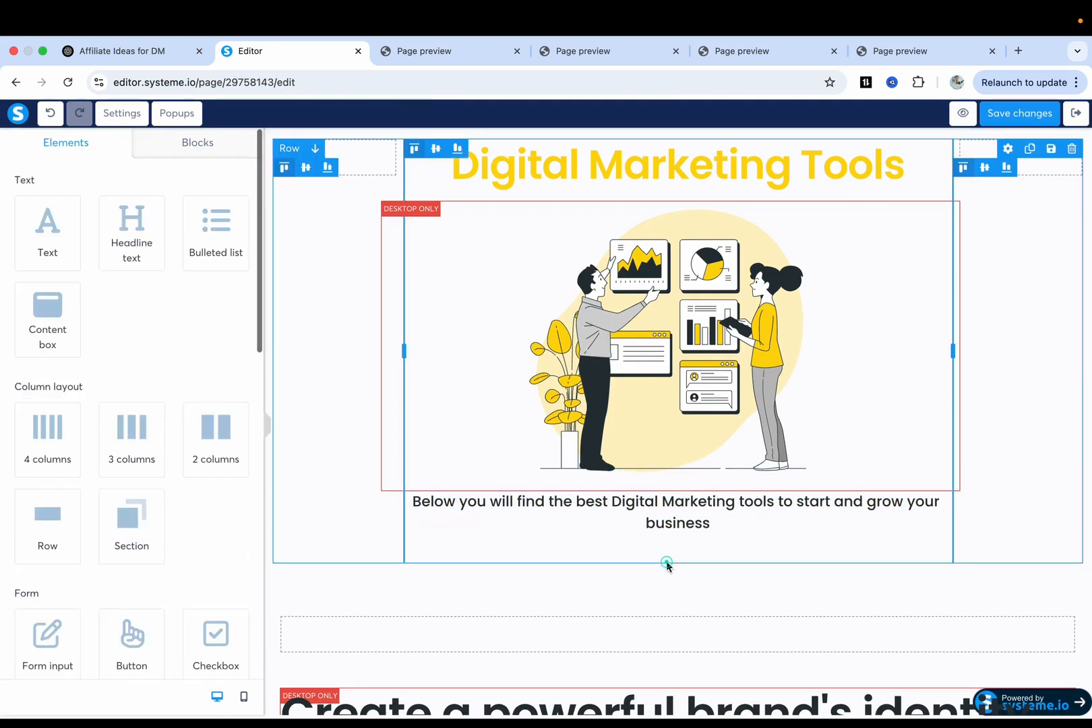
scroll(667, 451, down, 3)
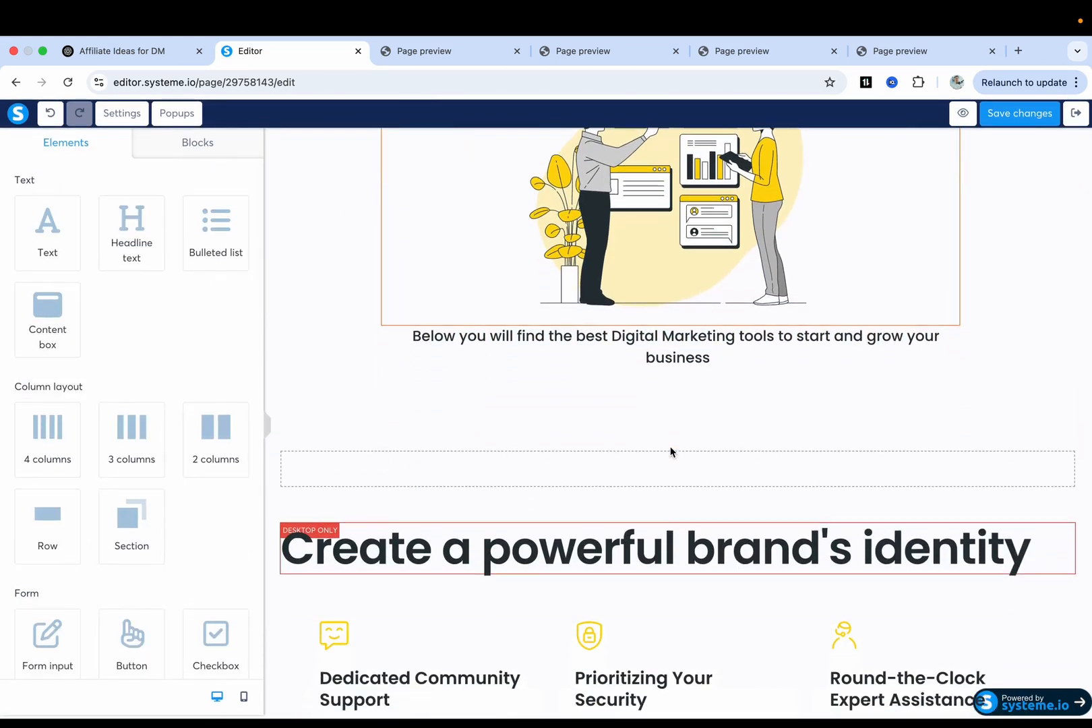
click(1072, 424)
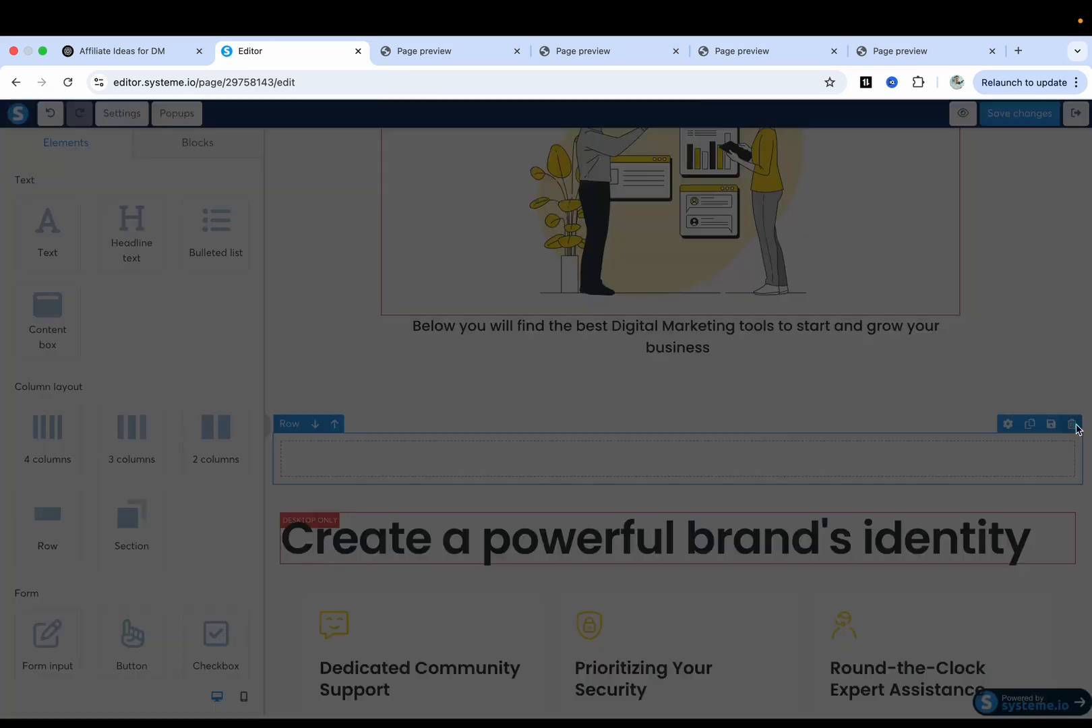
click(665, 173)
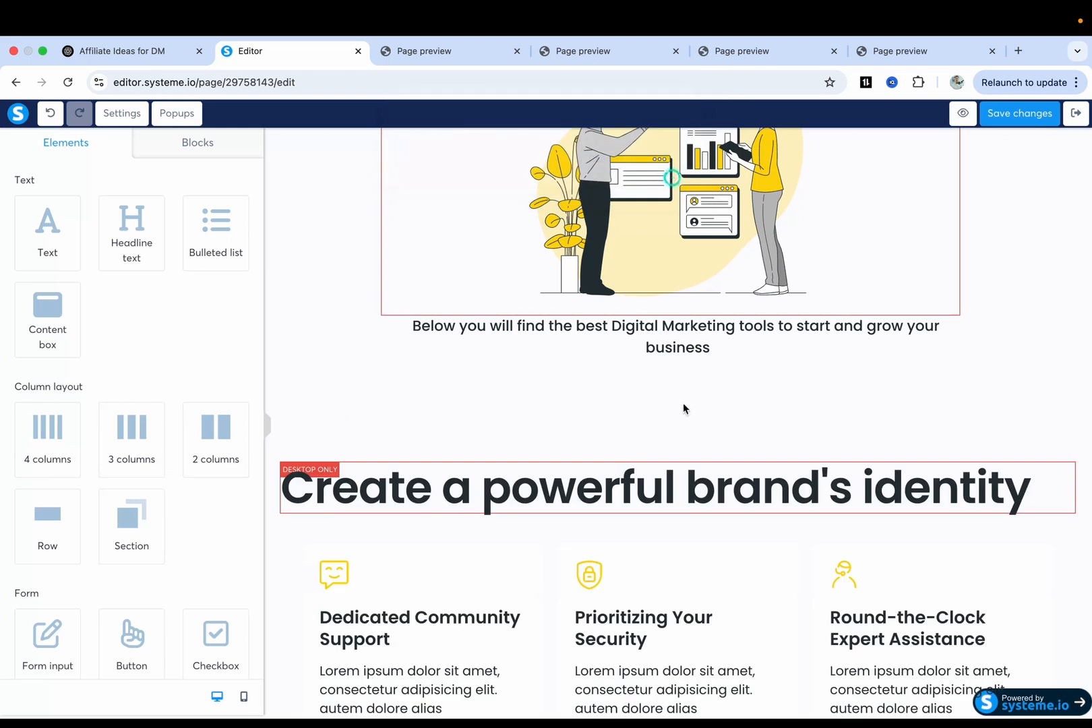
Delete the row holding the 'Create a powerful brand's identity' heading.
click(658, 428)
click(678, 448)
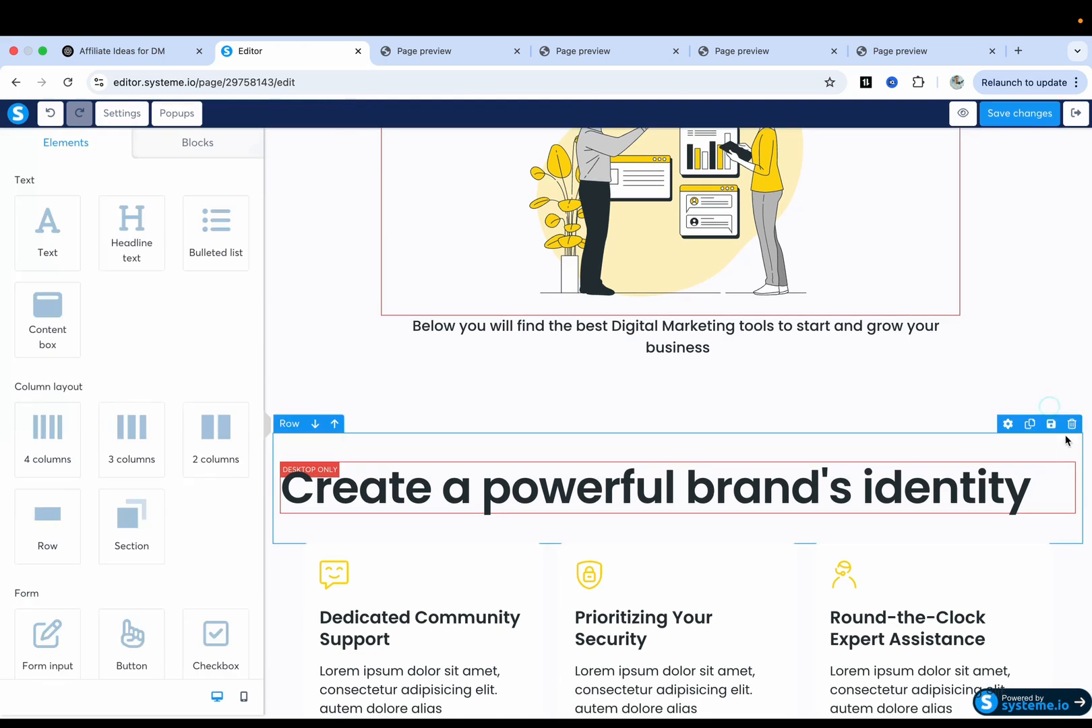
click(1071, 424)
click(669, 177)
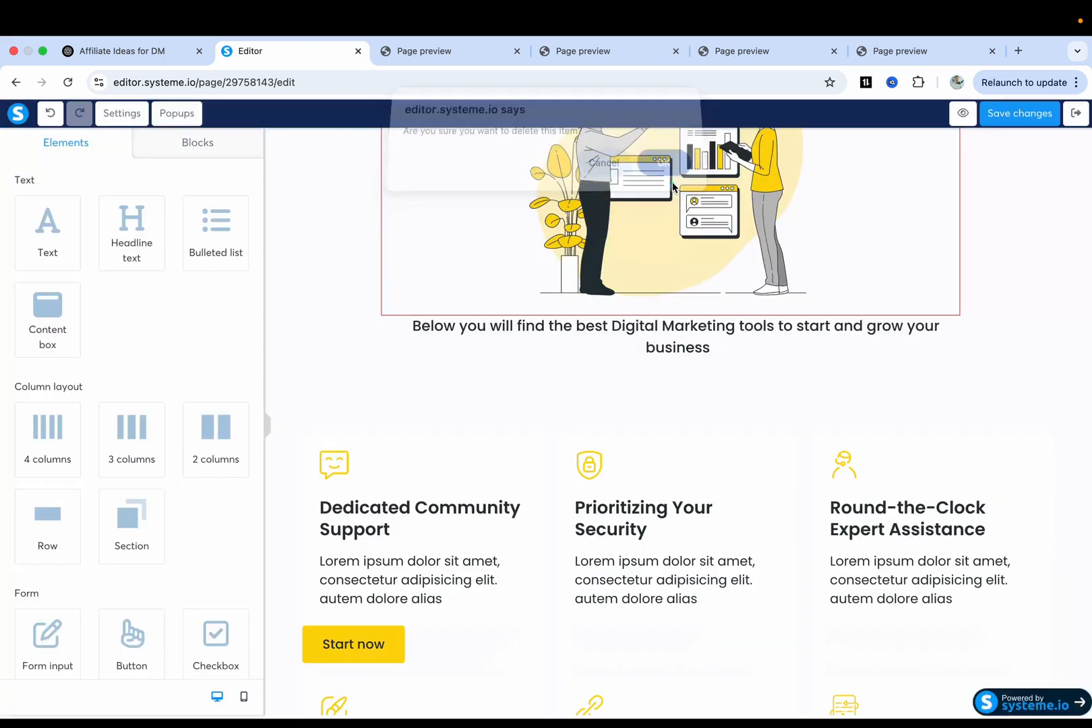
scroll(675, 419, down, 3)
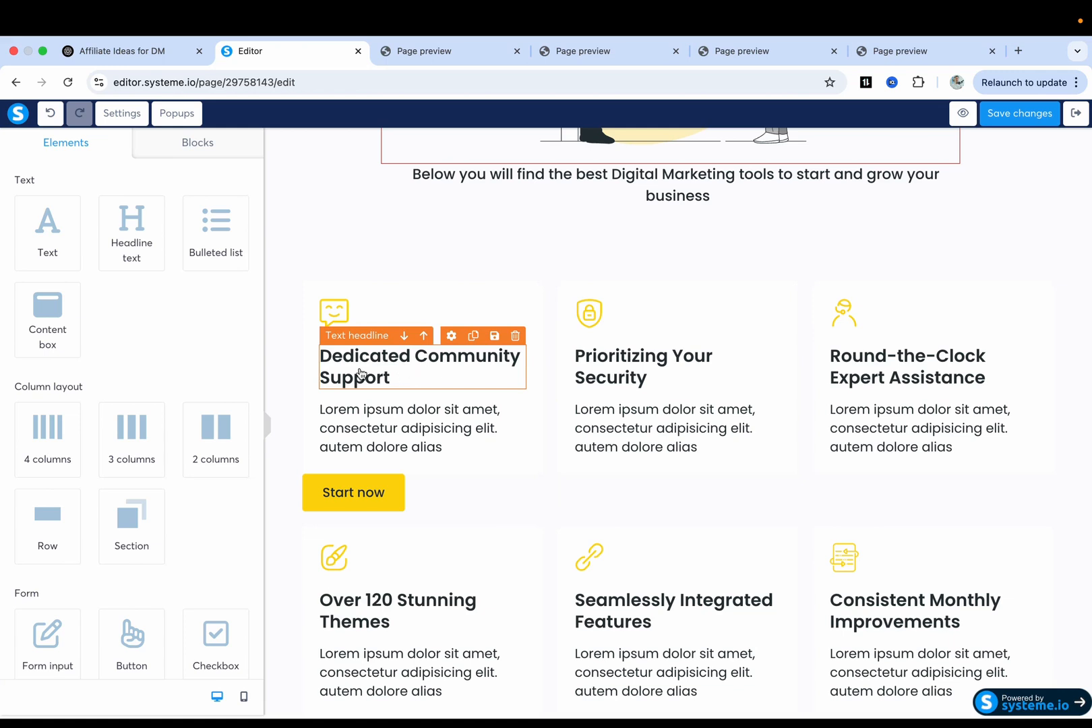
Paste the 'Krystal Hosting' heading from ChatGPT over the first card's headline.
key(ctrl+shift+Tab)
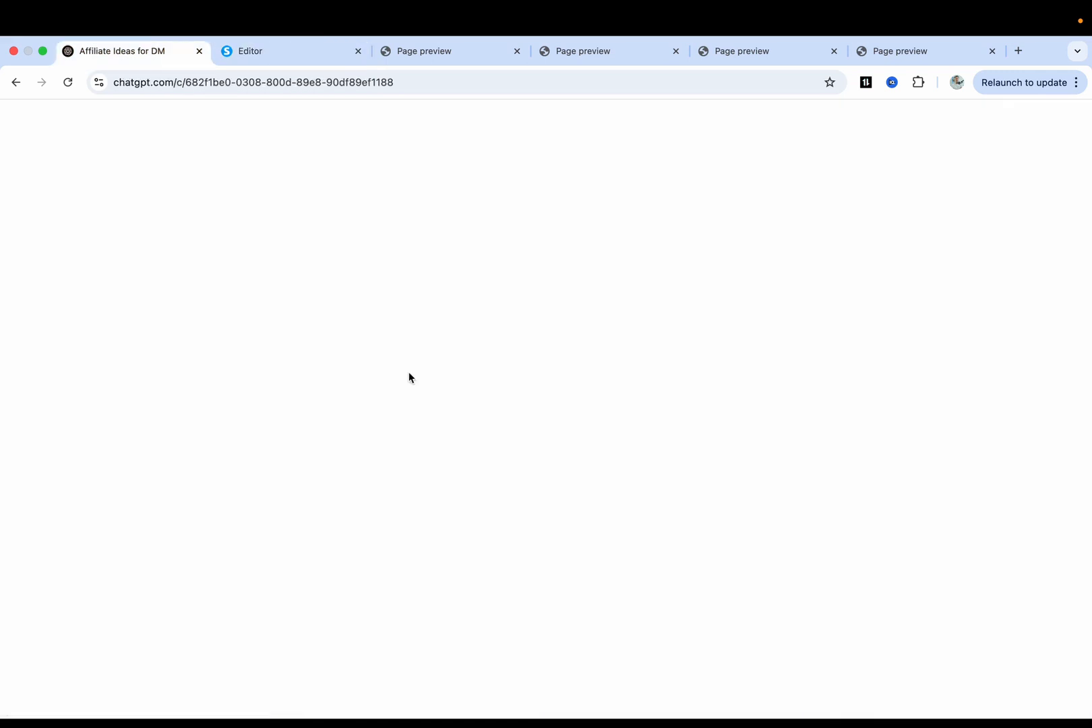
scroll(633, 371, down, 2)
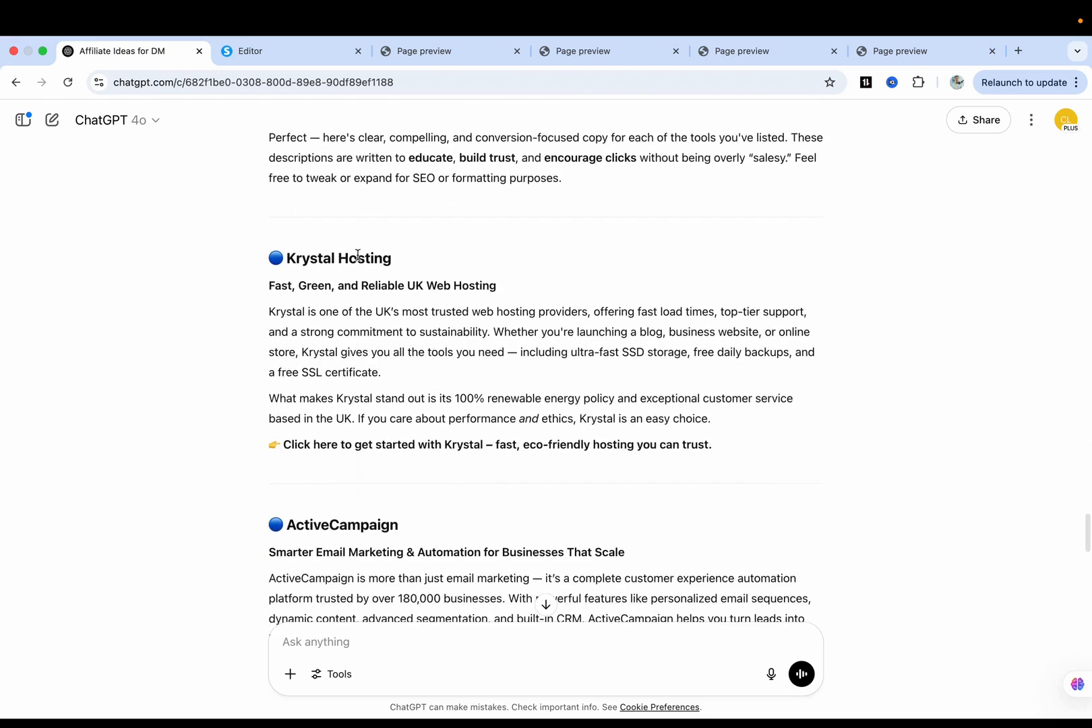
drag(288, 259, 388, 259)
key(super+c)
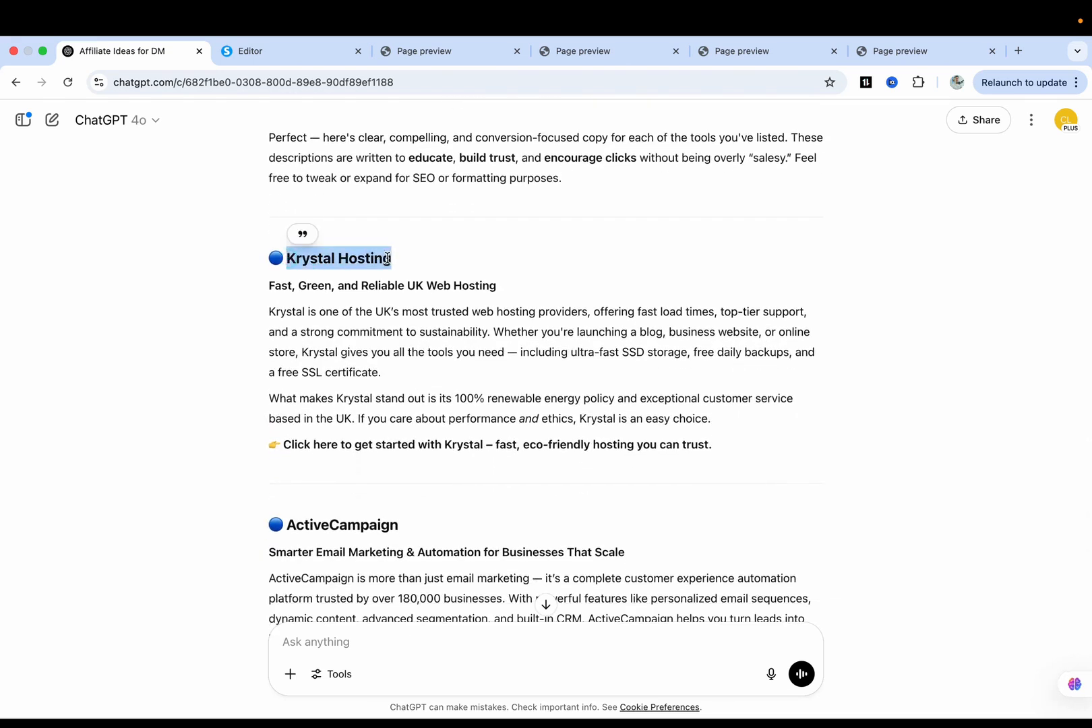
key(ctrl+Tab)
click(391, 364)
key(ctrl+a)
key(super+v)
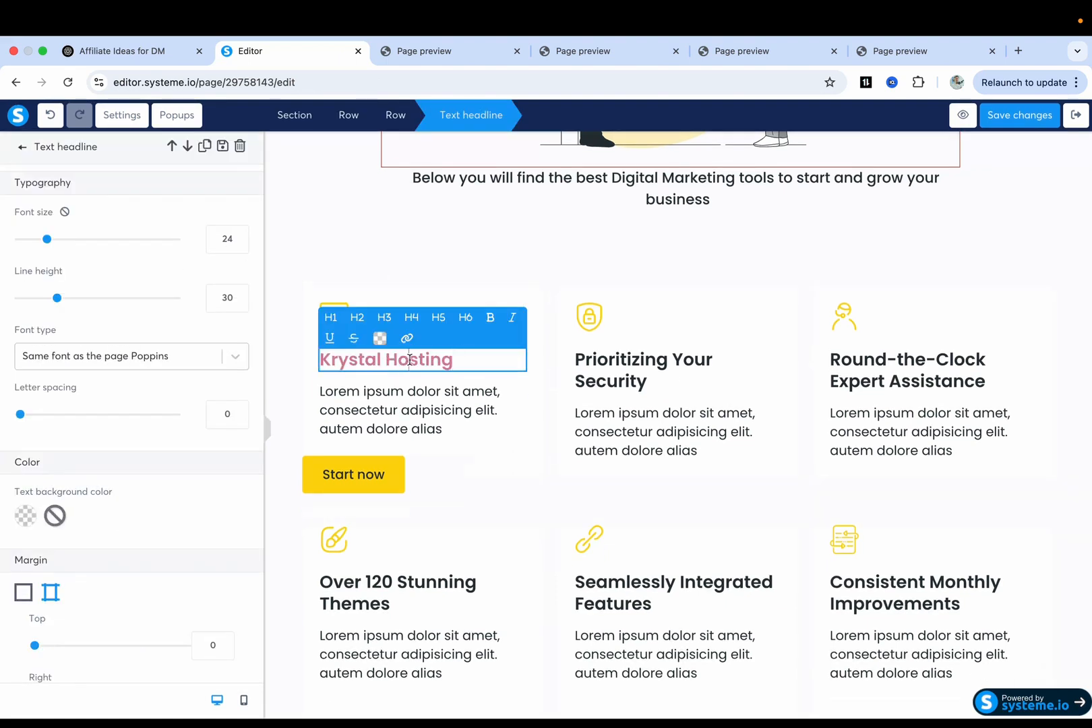
triple_click(409, 360)
click(379, 338)
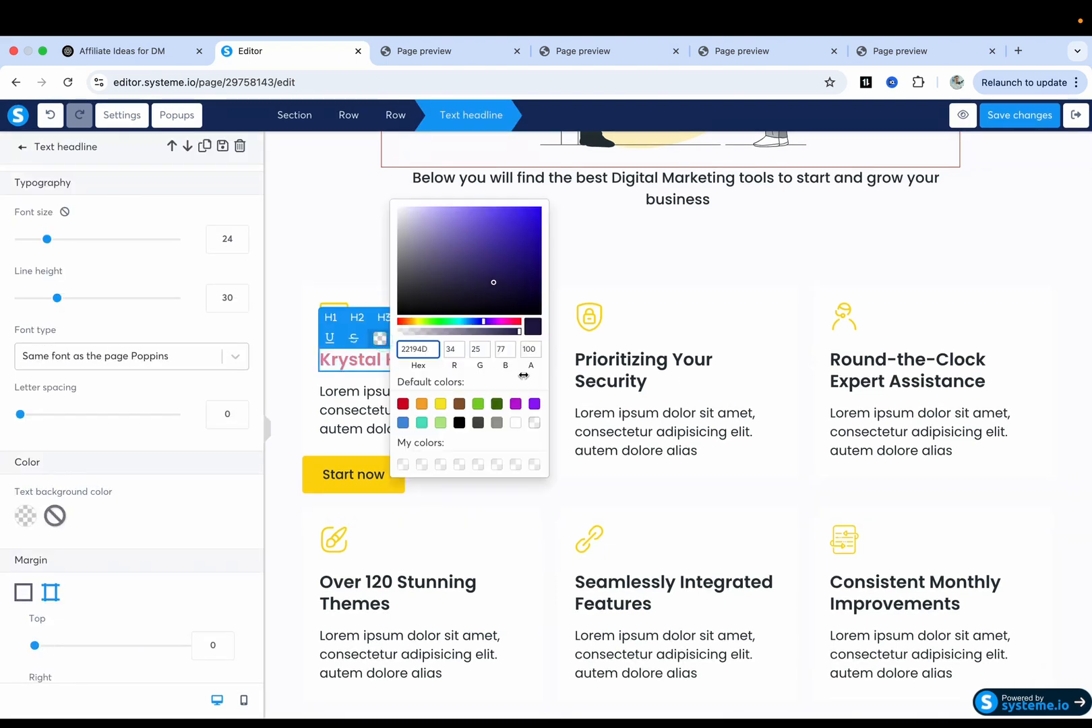
click(364, 405)
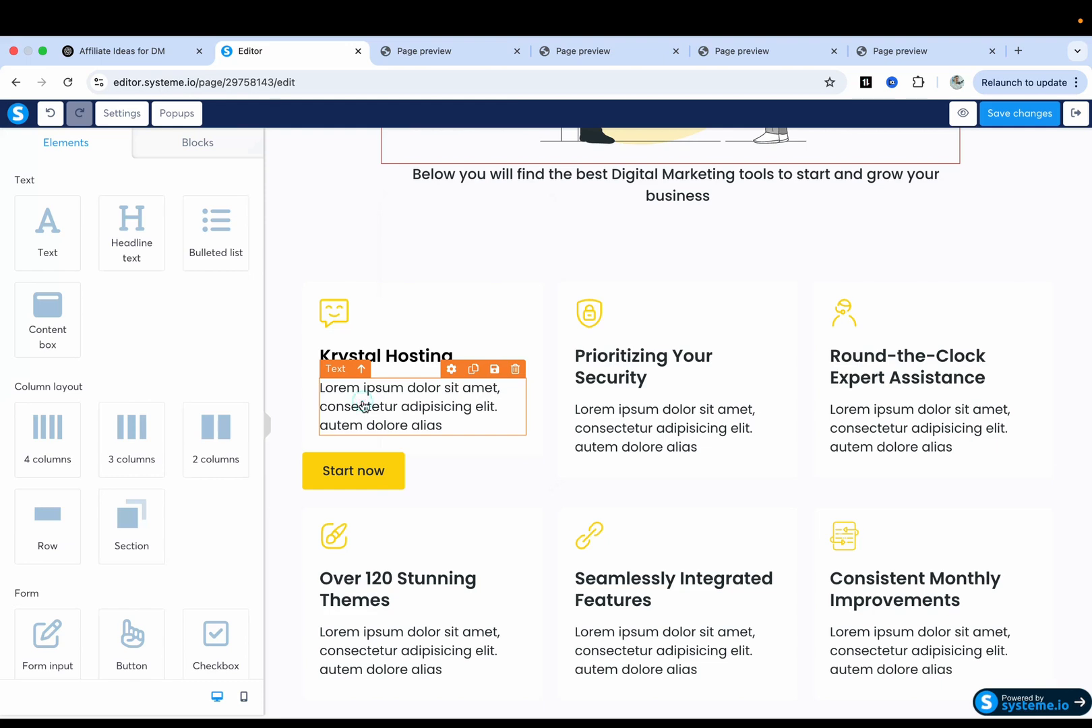
Replace the first card's placeholder text with the Krystal description from ChatGPT, coloured black.
key(ctrl+shift+Tab)
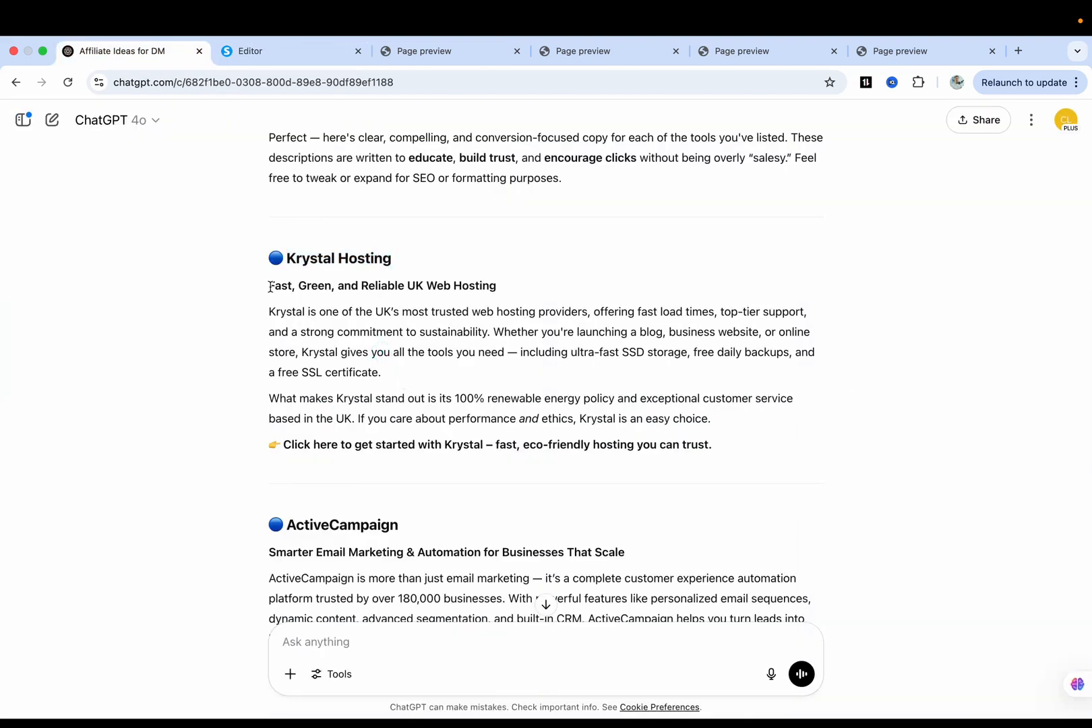
drag(270, 311, 366, 370)
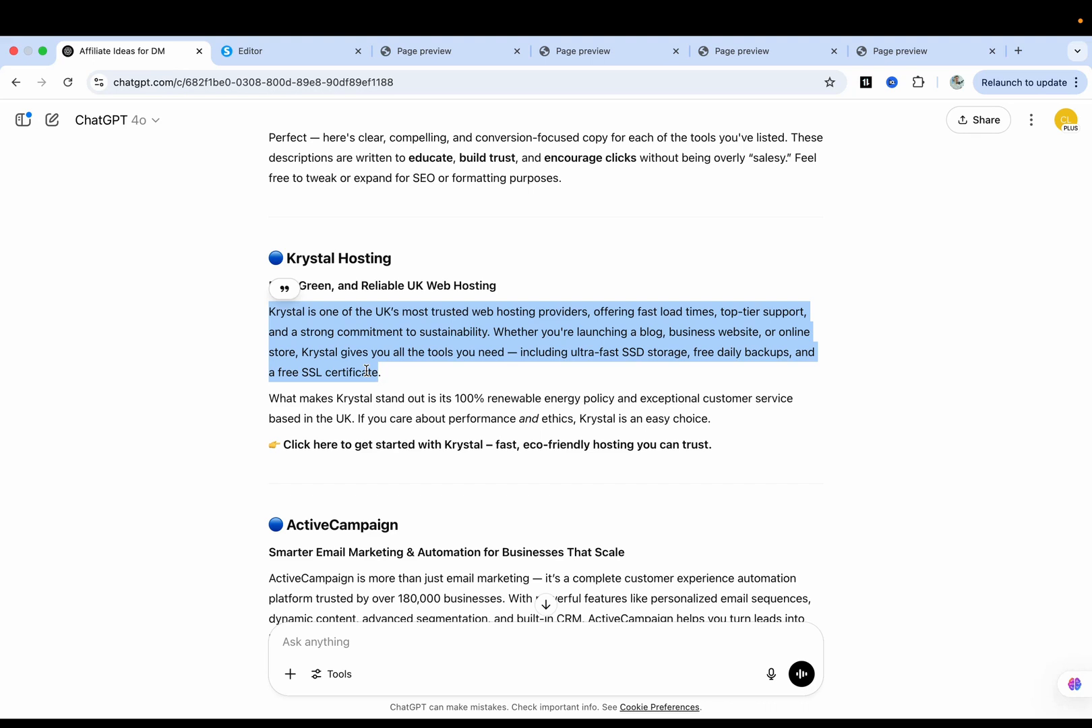
key(super+c)
key(ctrl+Tab)
triple_click(384, 398)
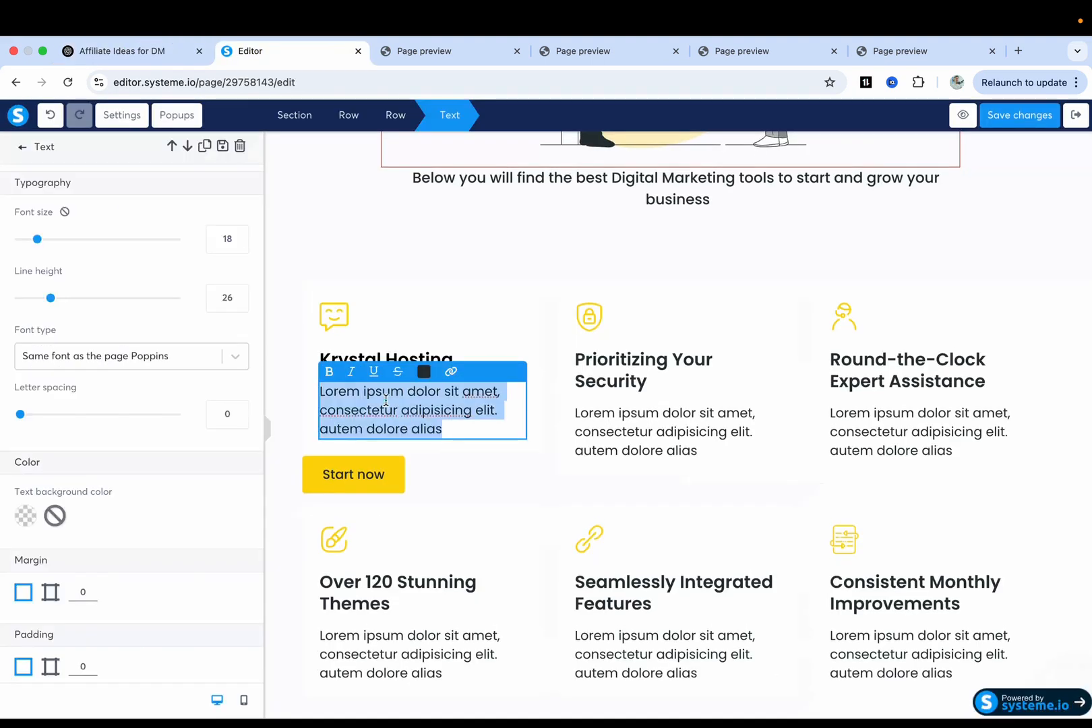
key(super+v)
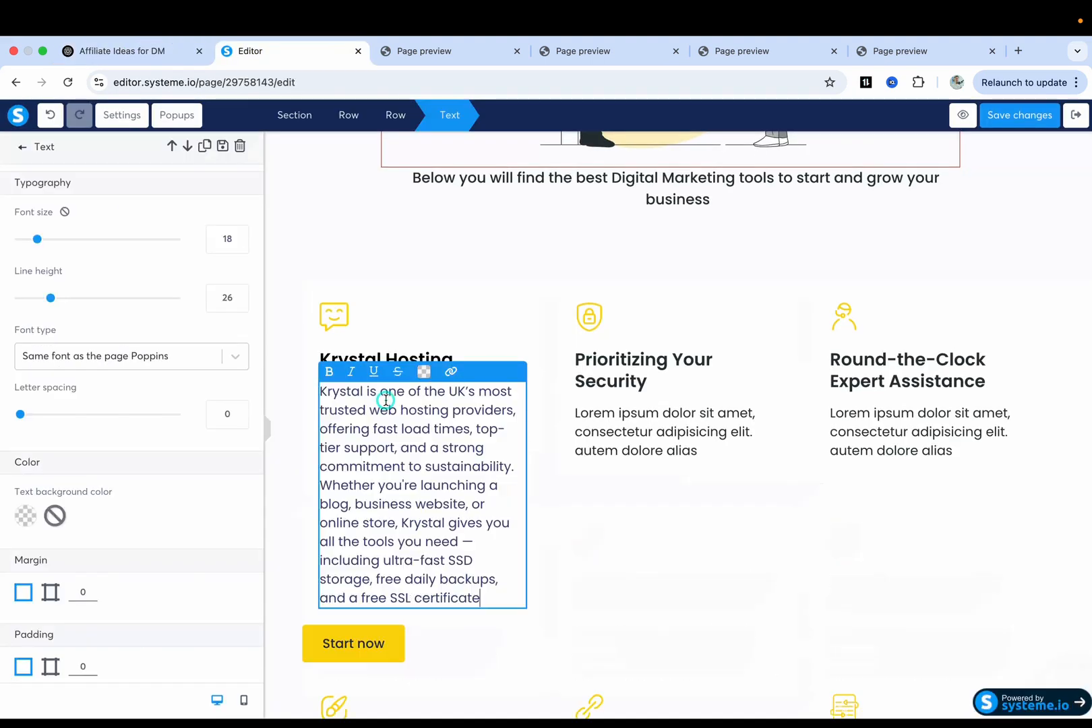
triple_click(482, 586)
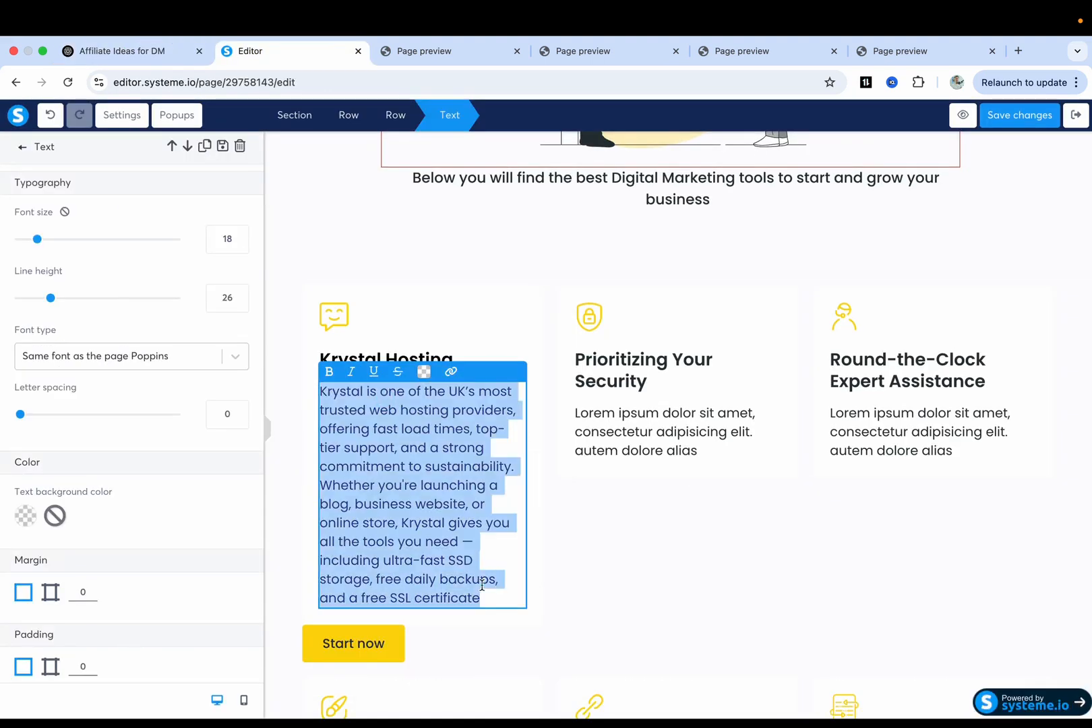
click(424, 371)
click(503, 355)
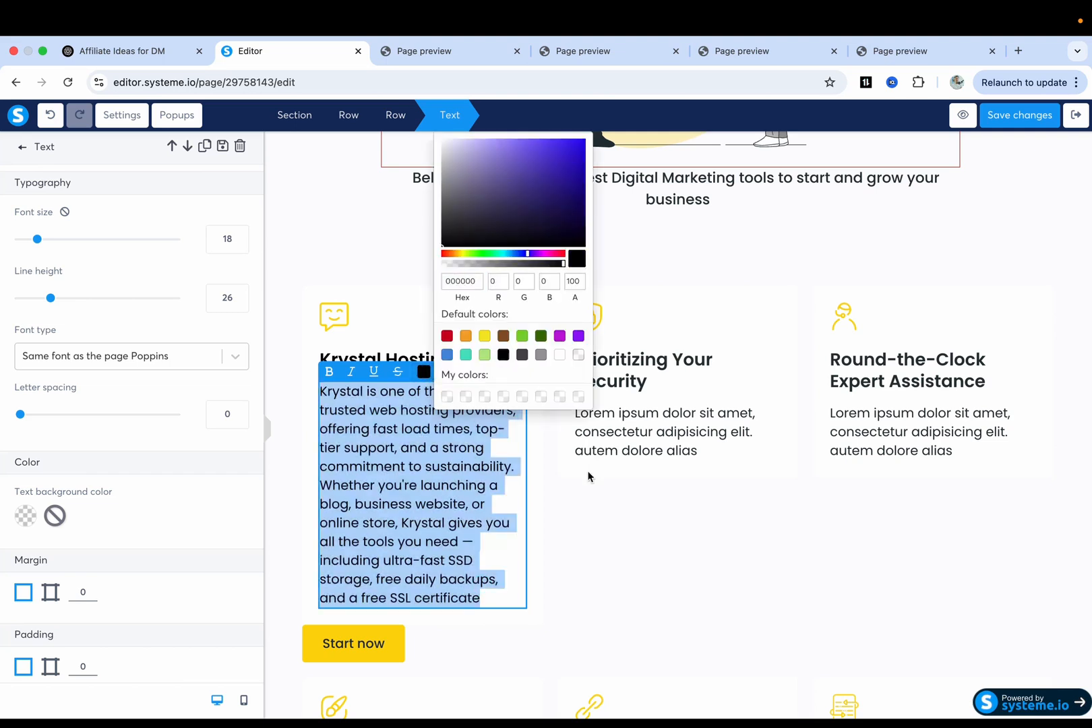
click(588, 476)
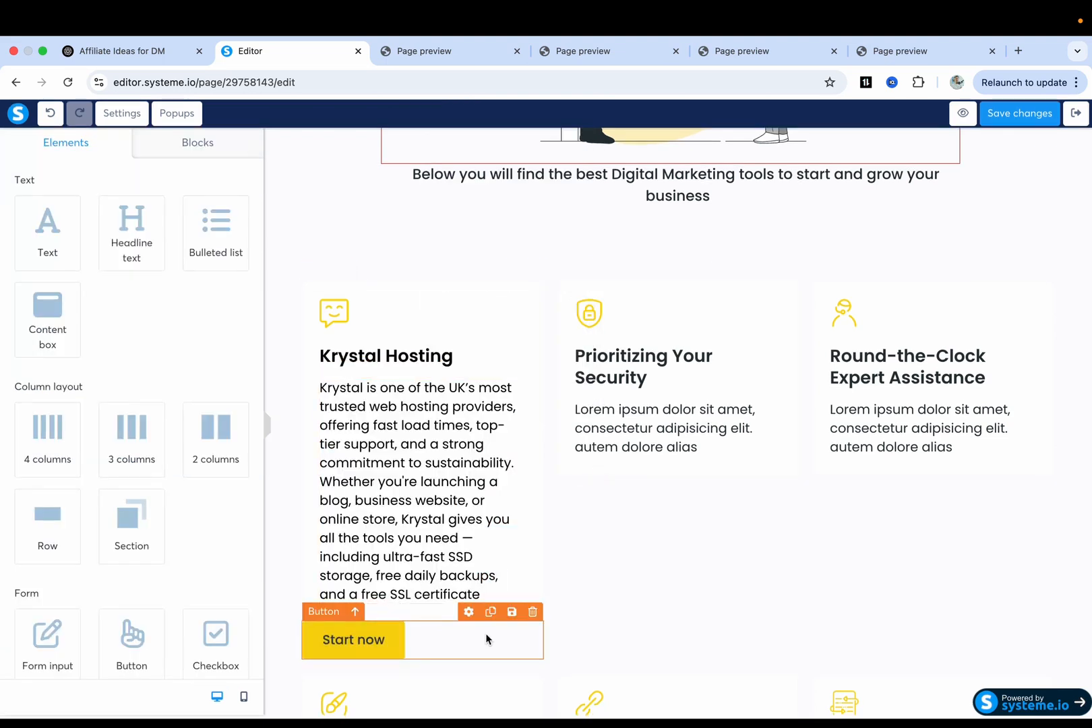
Center-align the Krystal card's 'Start now' button and relabel it 'Learn More'.
click(462, 637)
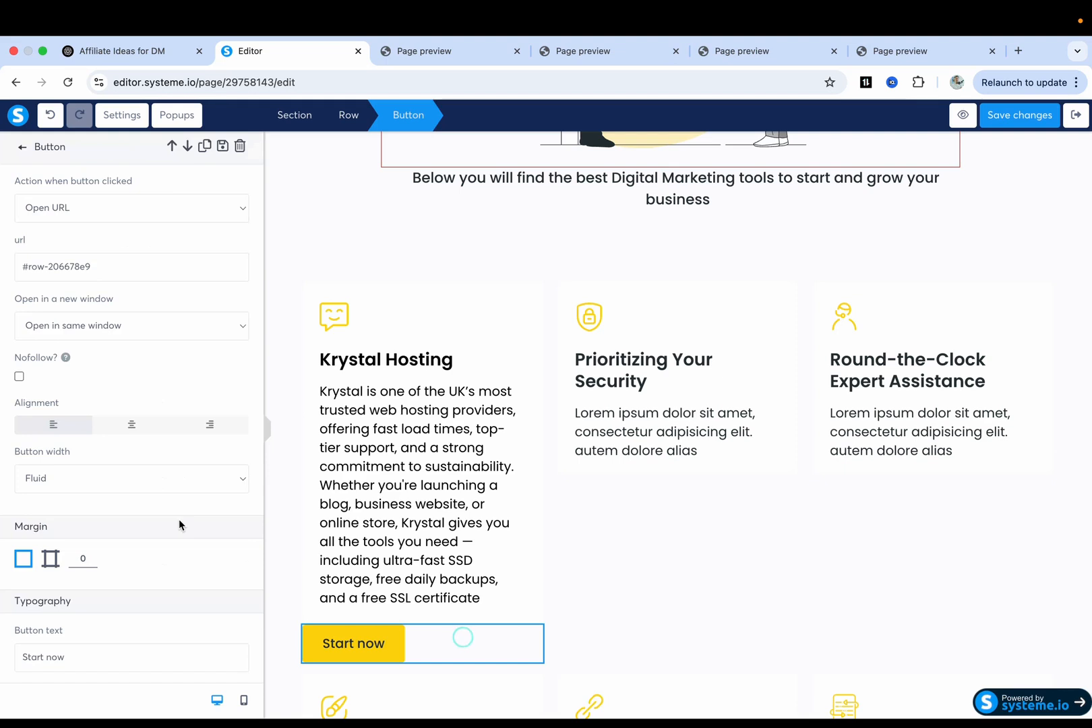
scroll(180, 524, down, 1)
click(132, 360)
click(424, 641)
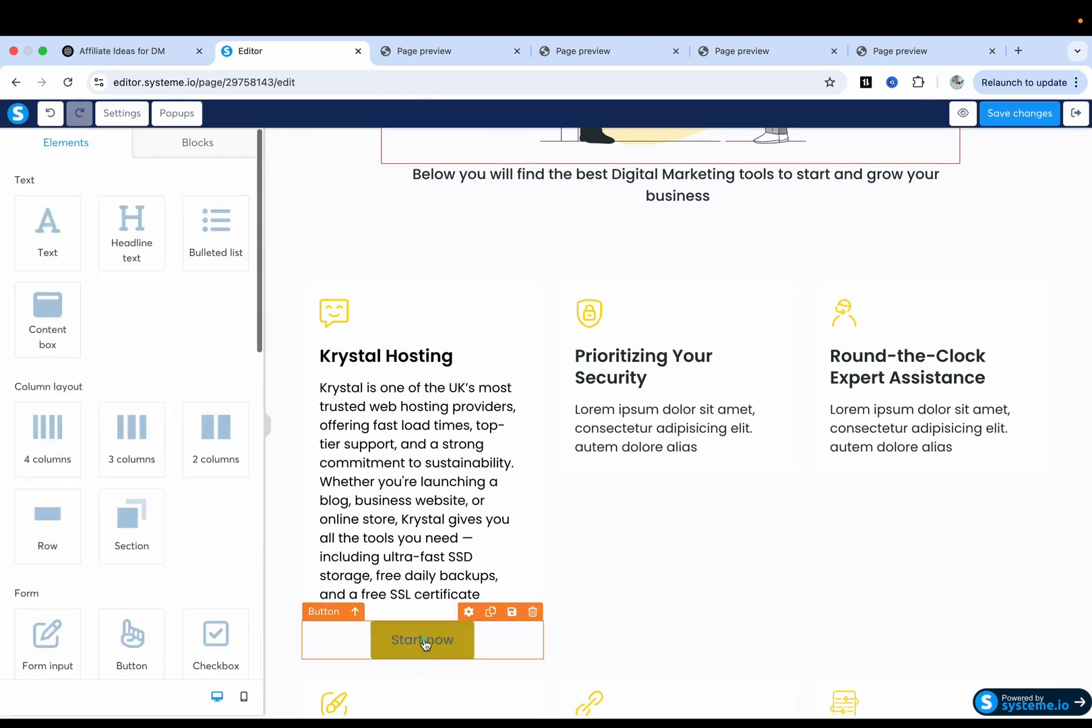
click(425, 642)
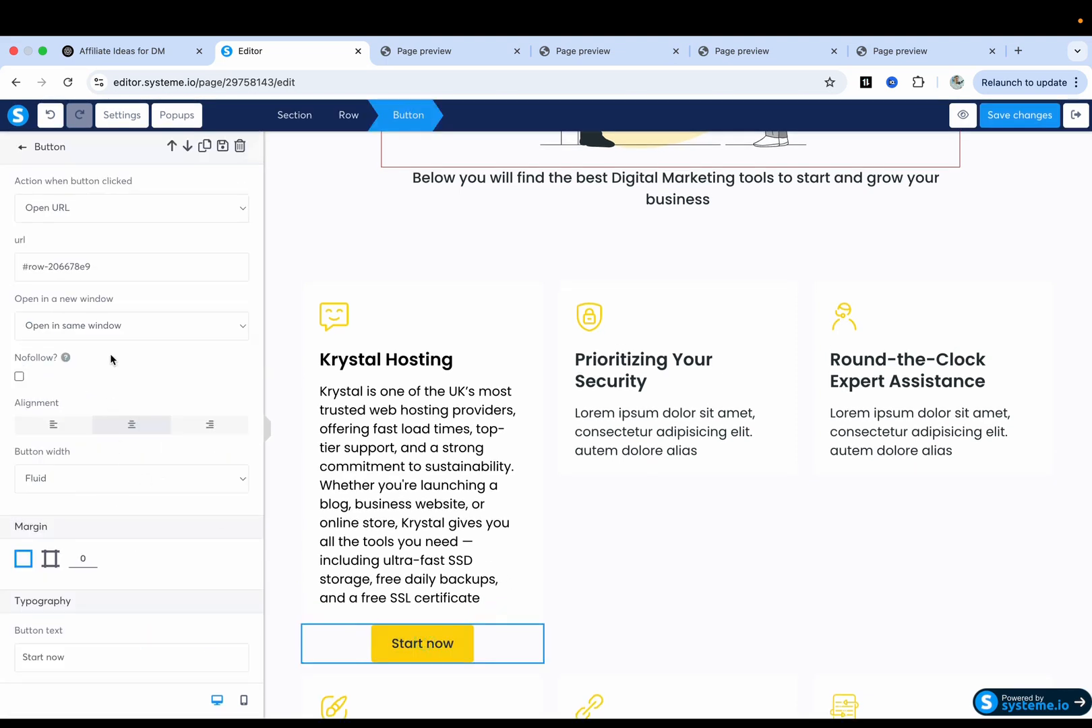
scroll(94, 297, down, 5)
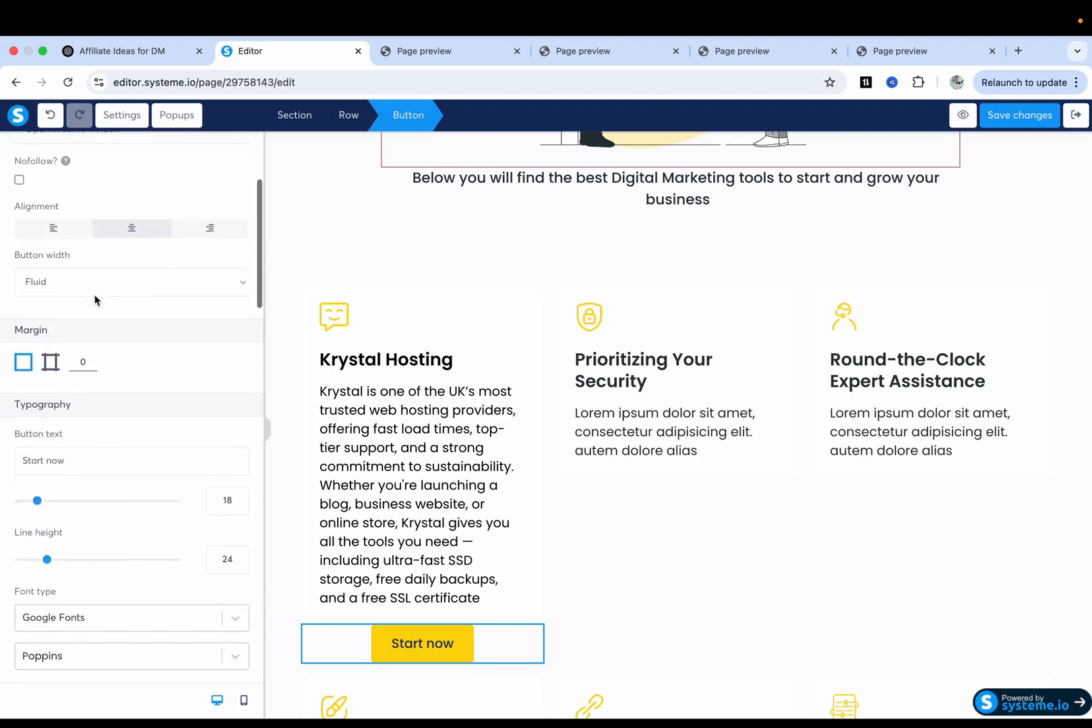
triple_click(68, 374)
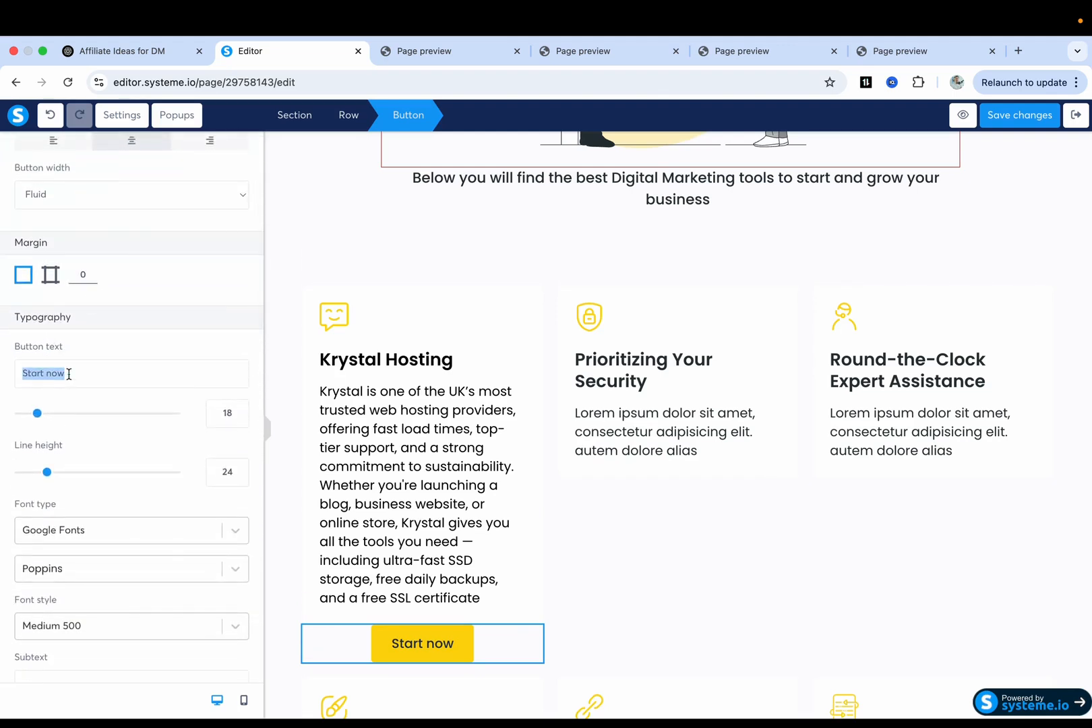
text(Learn More)
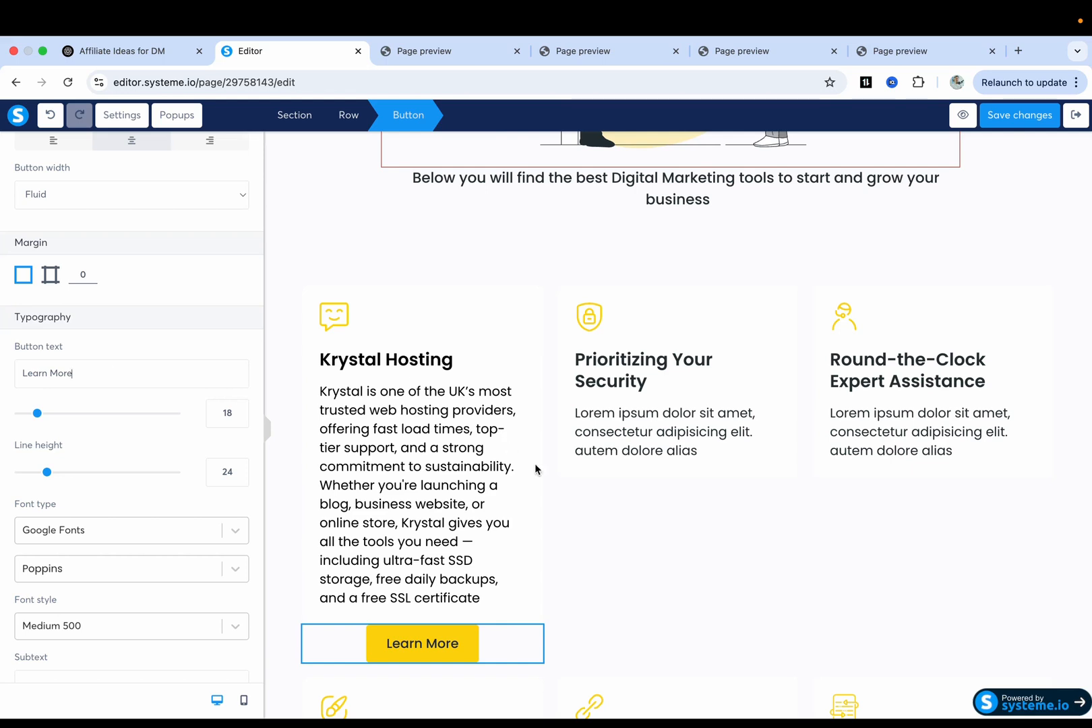
click(550, 483)
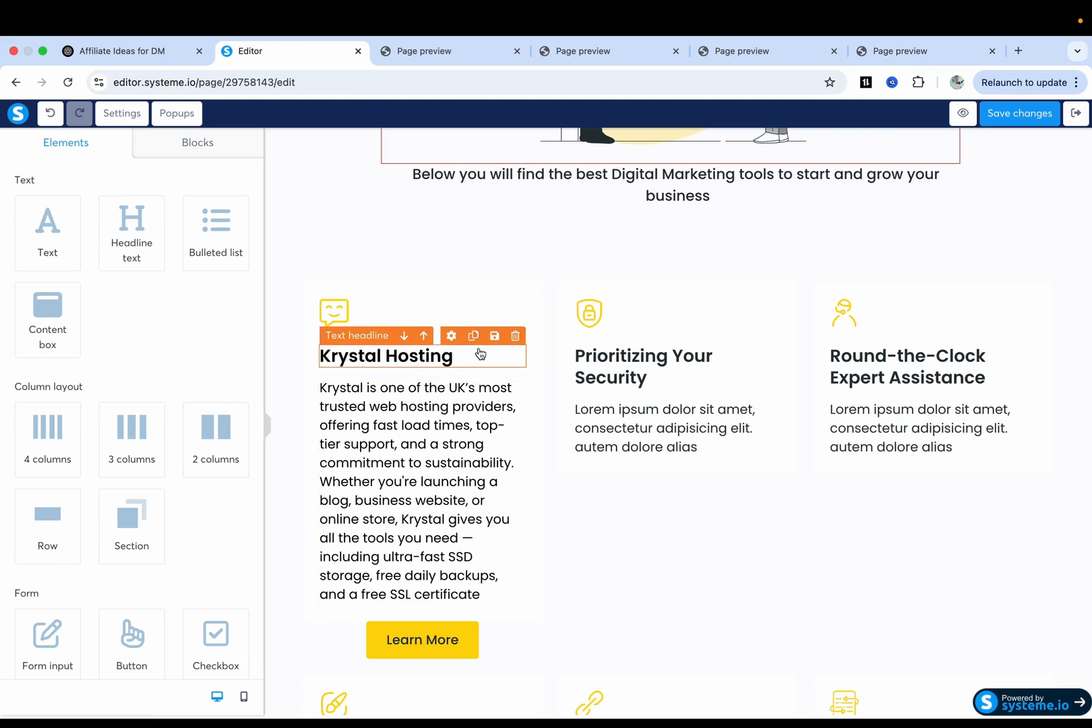
Duplicate the Krystal Hosting headline and replace it with 'Fast, Green, and Reliable UK Web Hosting' in black.
click(473, 335)
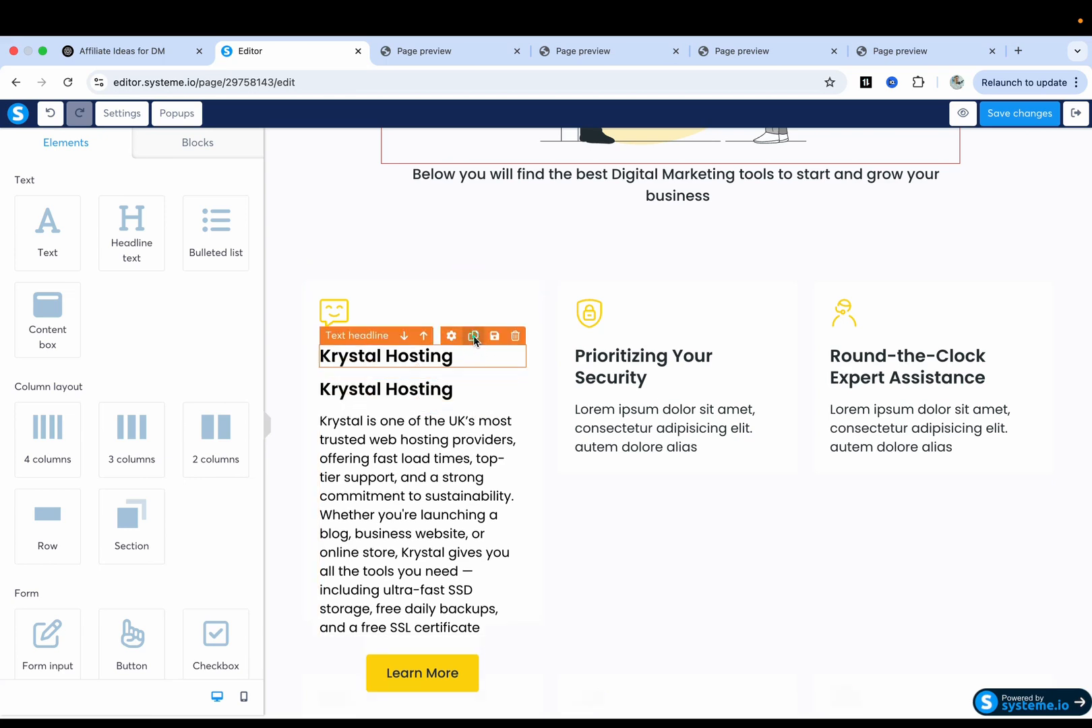
click(411, 391)
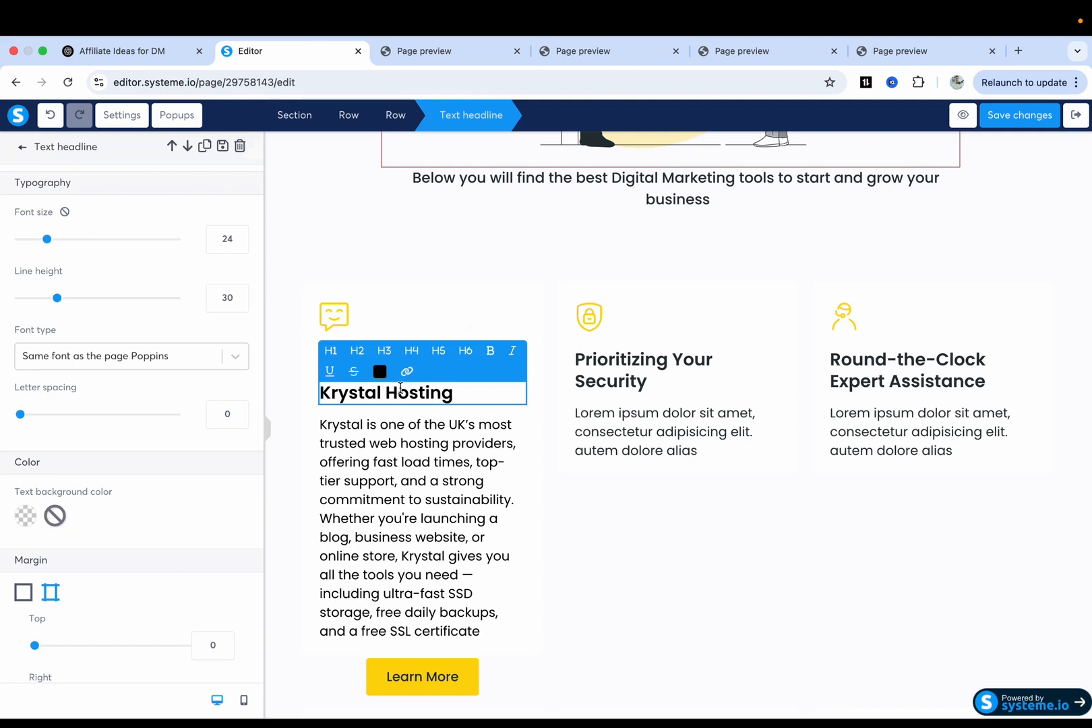
key(ctrl+shift+Tab)
click(346, 348)
drag(270, 283, 494, 281)
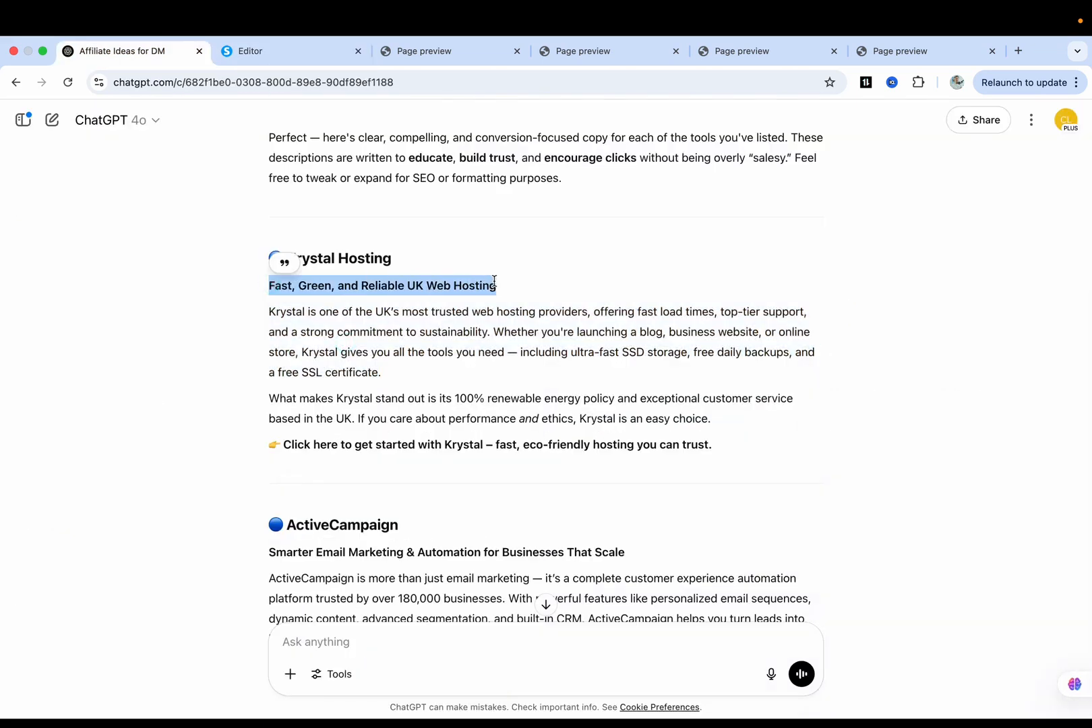
key(ctrl+Tab)
triple_click(401, 393)
key(ctrl+v)
triple_click(401, 394)
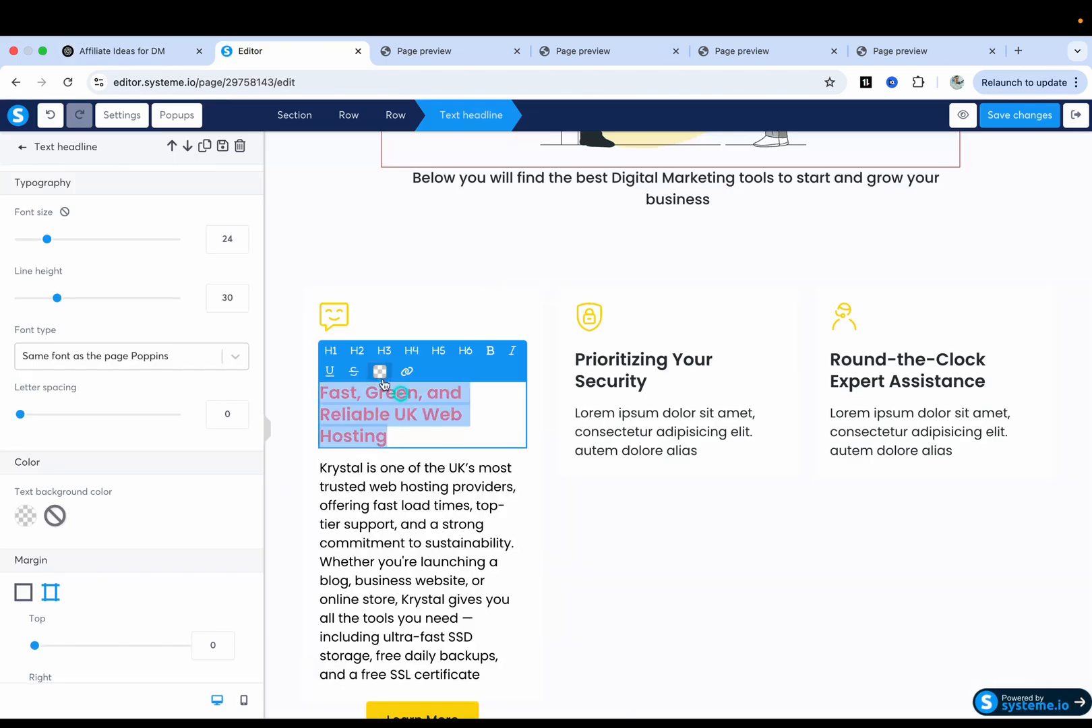
click(381, 372)
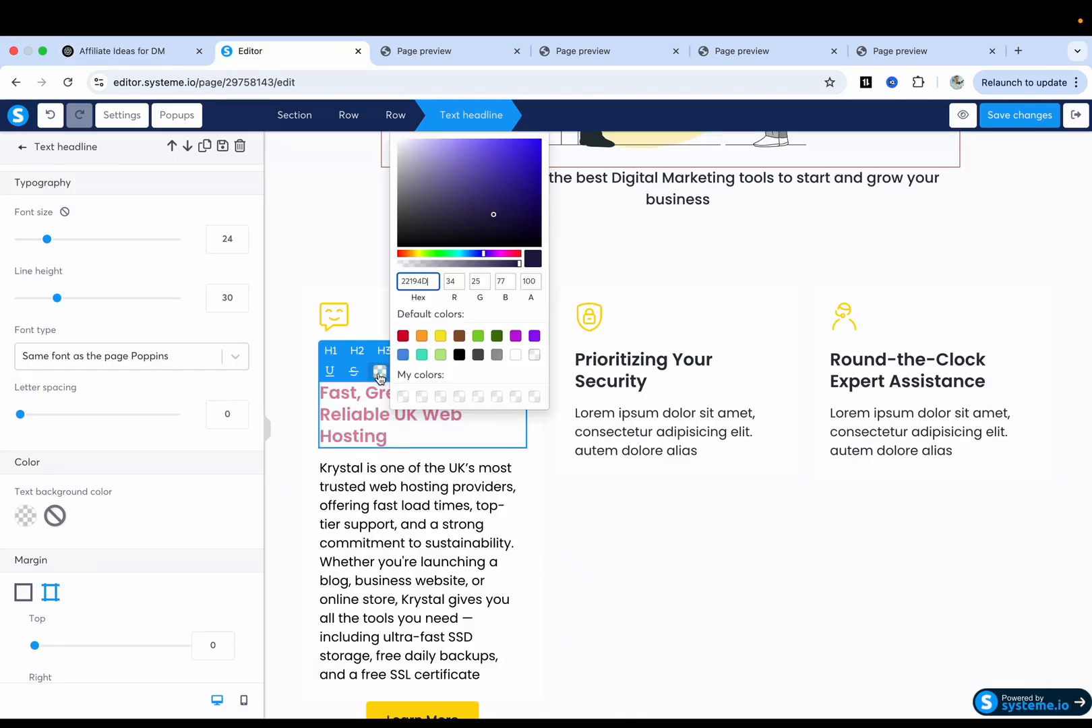
click(459, 357)
click(457, 501)
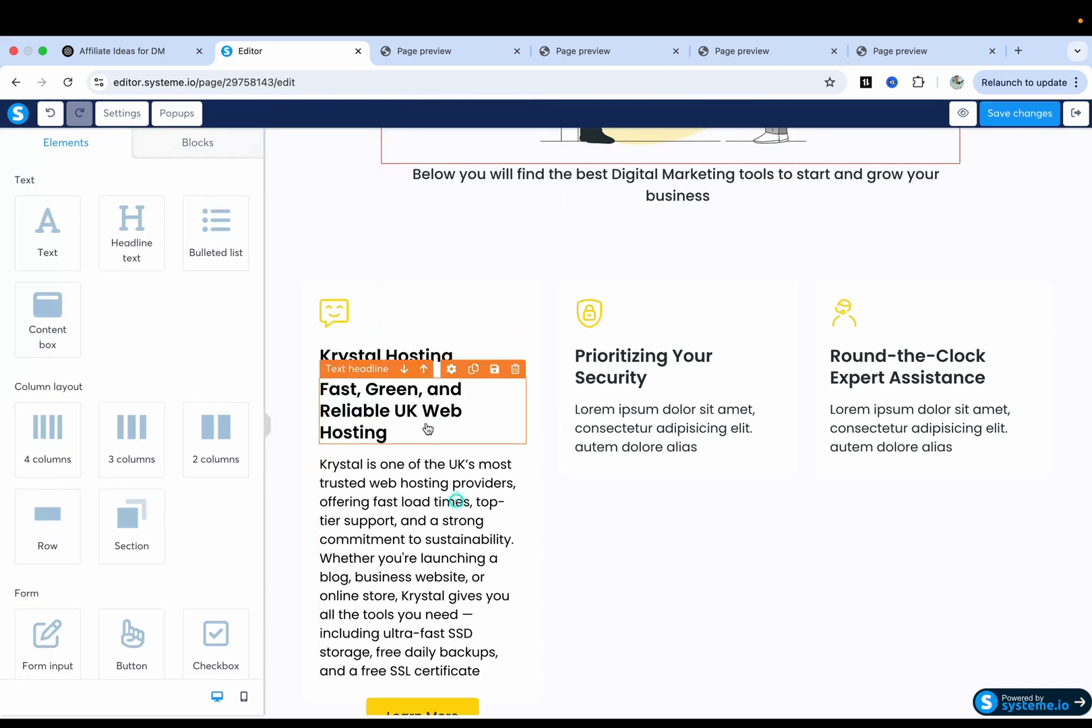
Left-align the new subheading.
triple_click(428, 429)
scroll(140, 519, down, 3)
scroll(139, 573, down, 5)
click(134, 574)
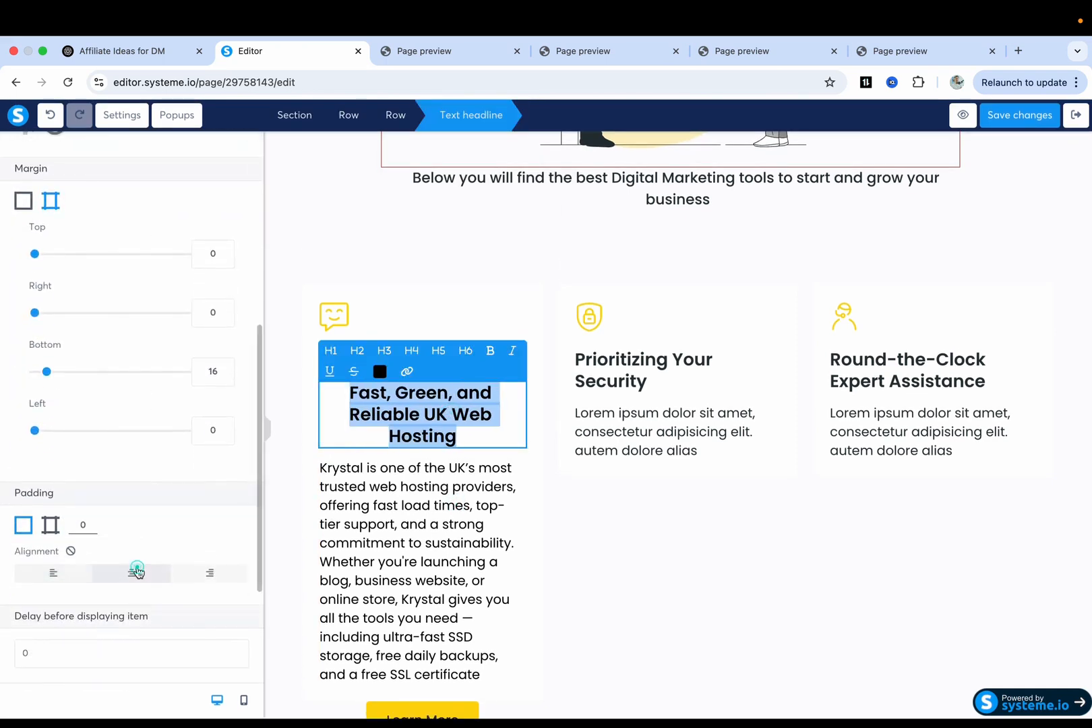
click(442, 517)
triple_click(432, 429)
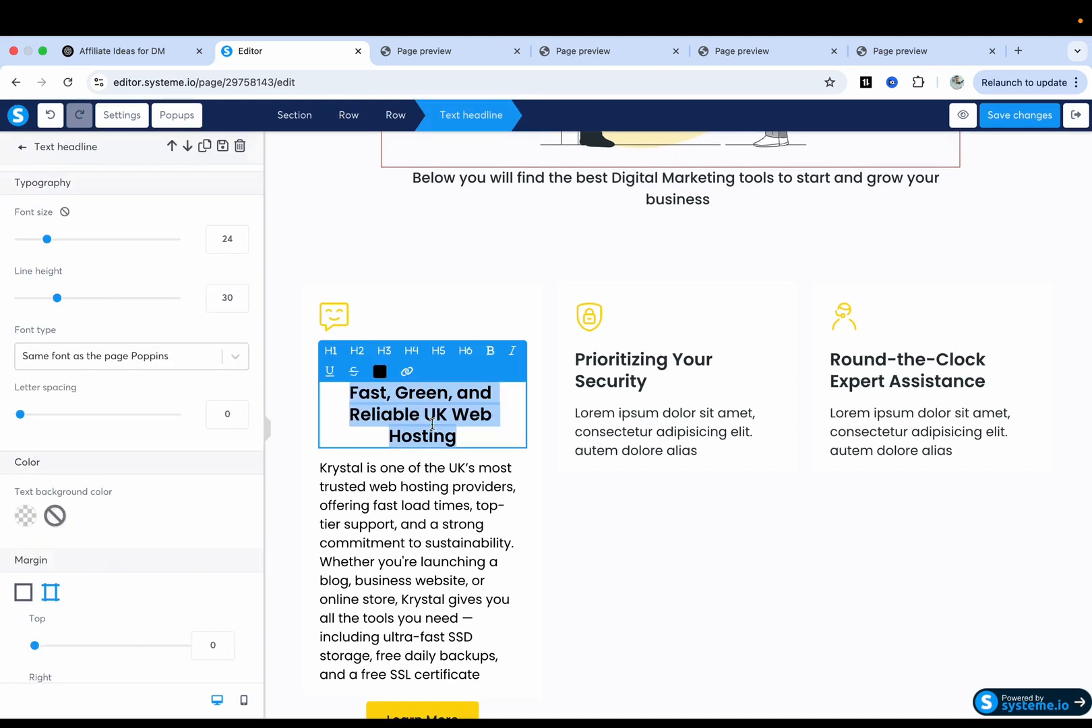
scroll(115, 573, down, 5)
scroll(94, 525, down, 3)
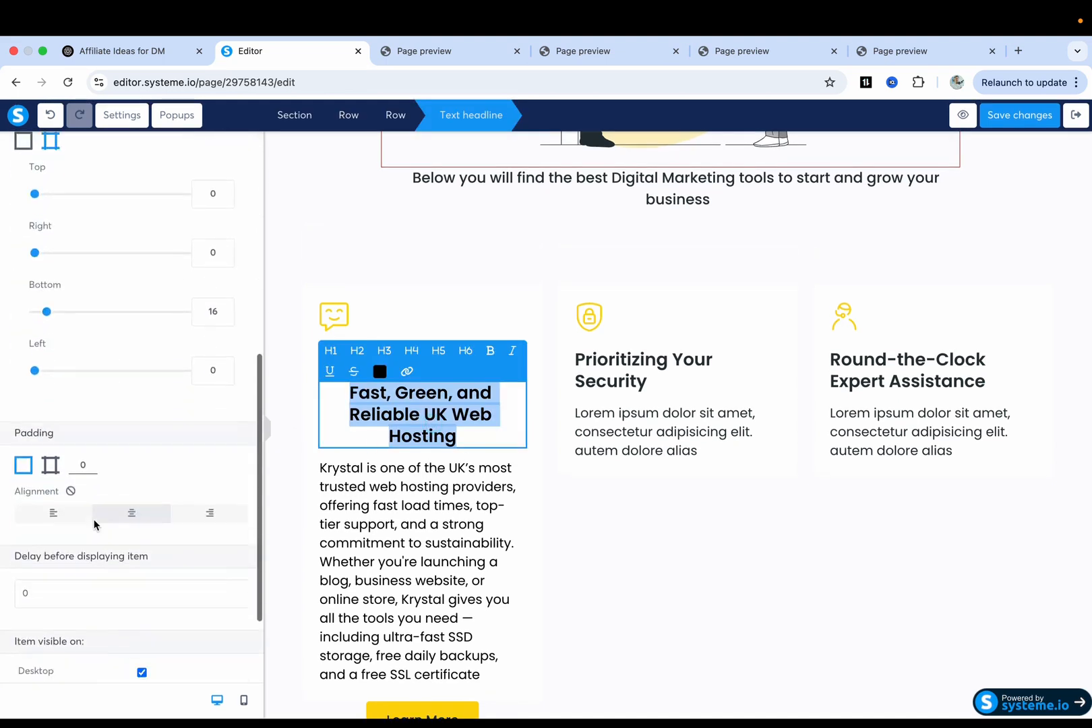
click(53, 501)
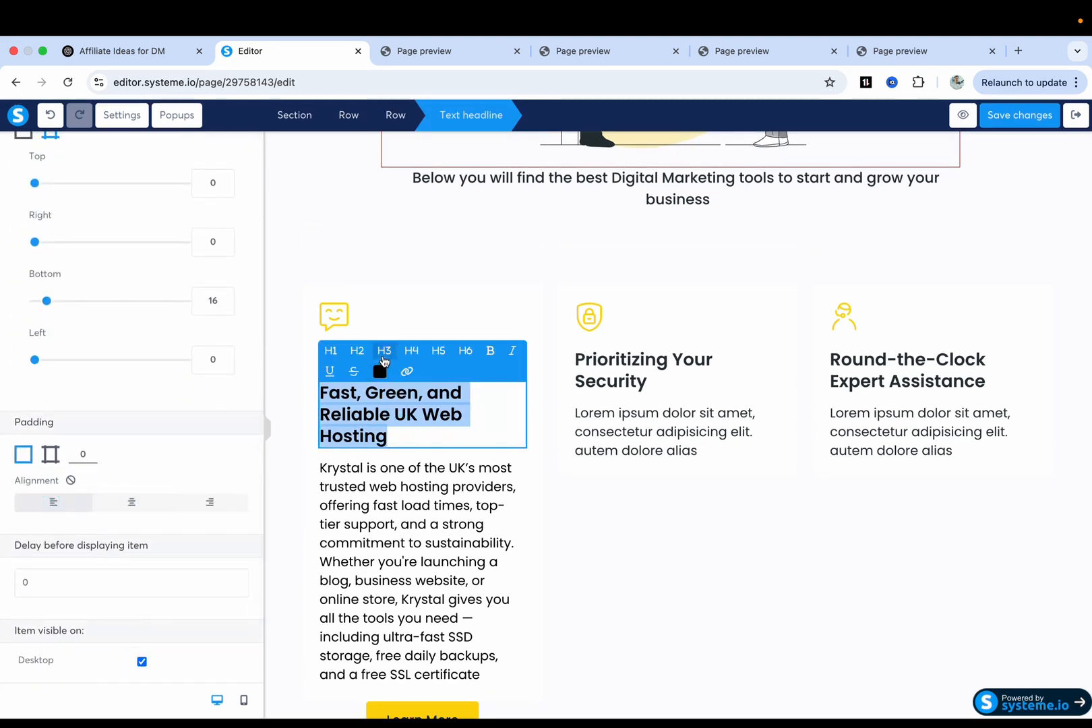
Set the subheading to heading level H5 after trying the other sizes.
click(384, 351)
click(357, 351)
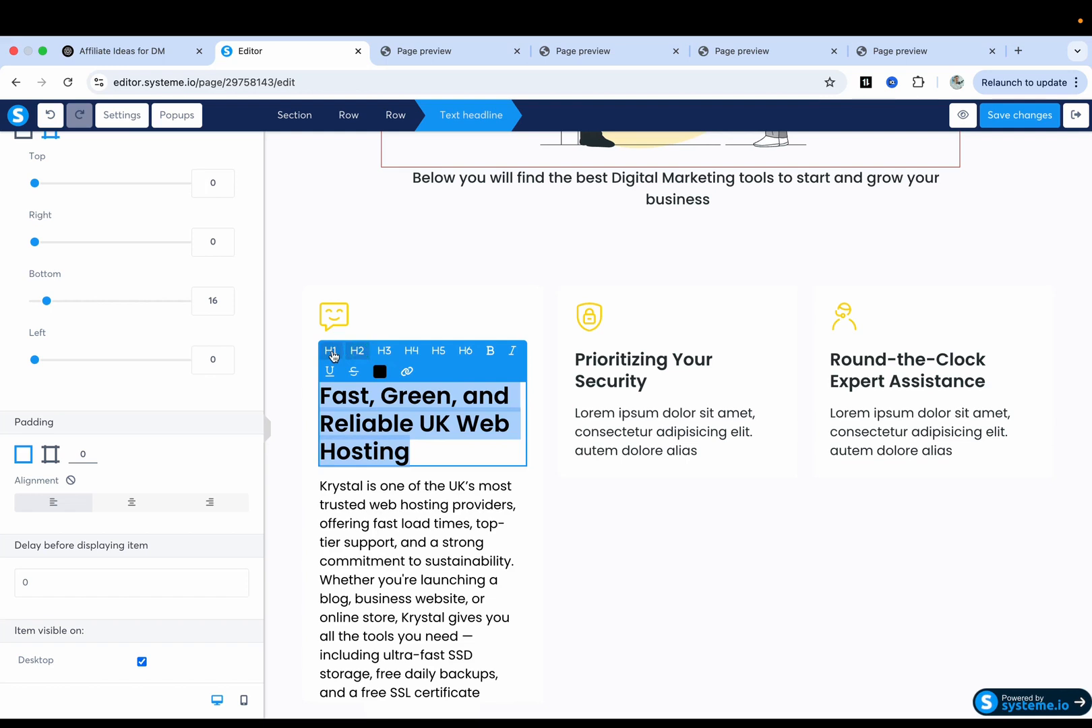
click(330, 352)
click(411, 351)
click(439, 351)
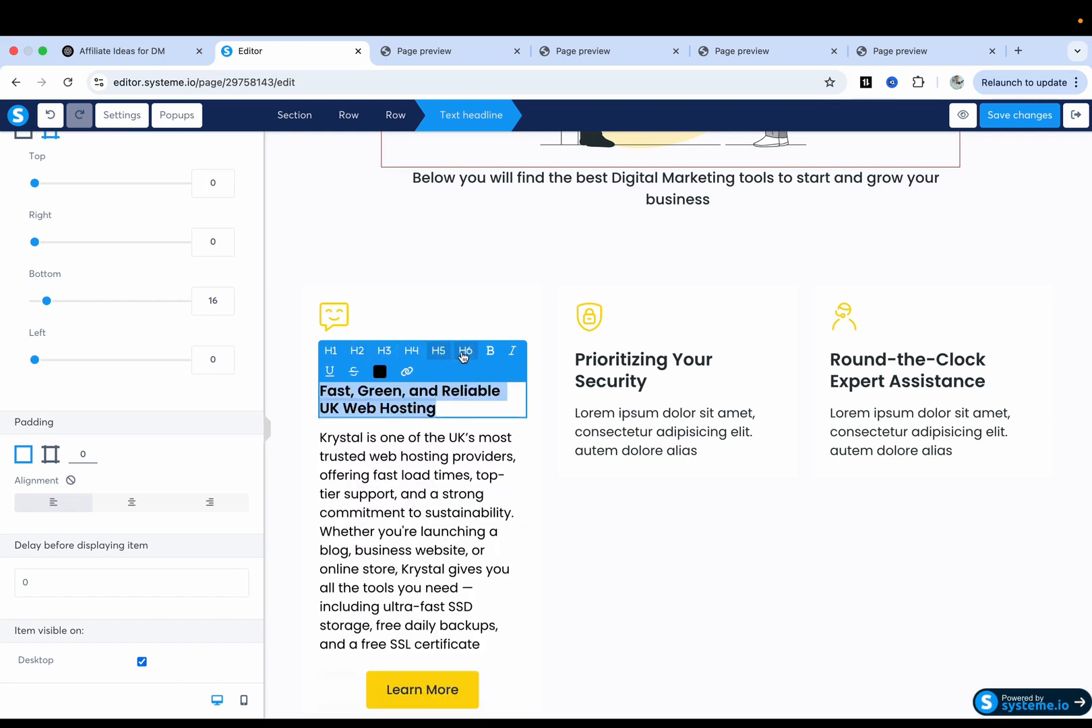
click(466, 352)
click(438, 351)
click(447, 503)
click(612, 511)
click(613, 511)
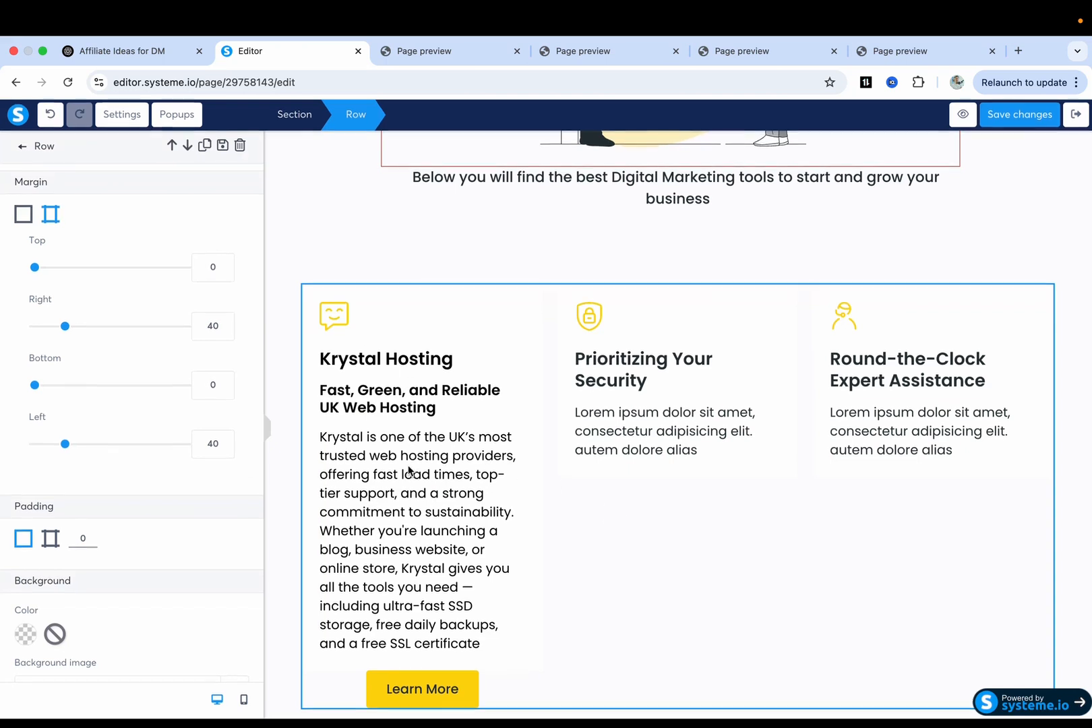
click(462, 258)
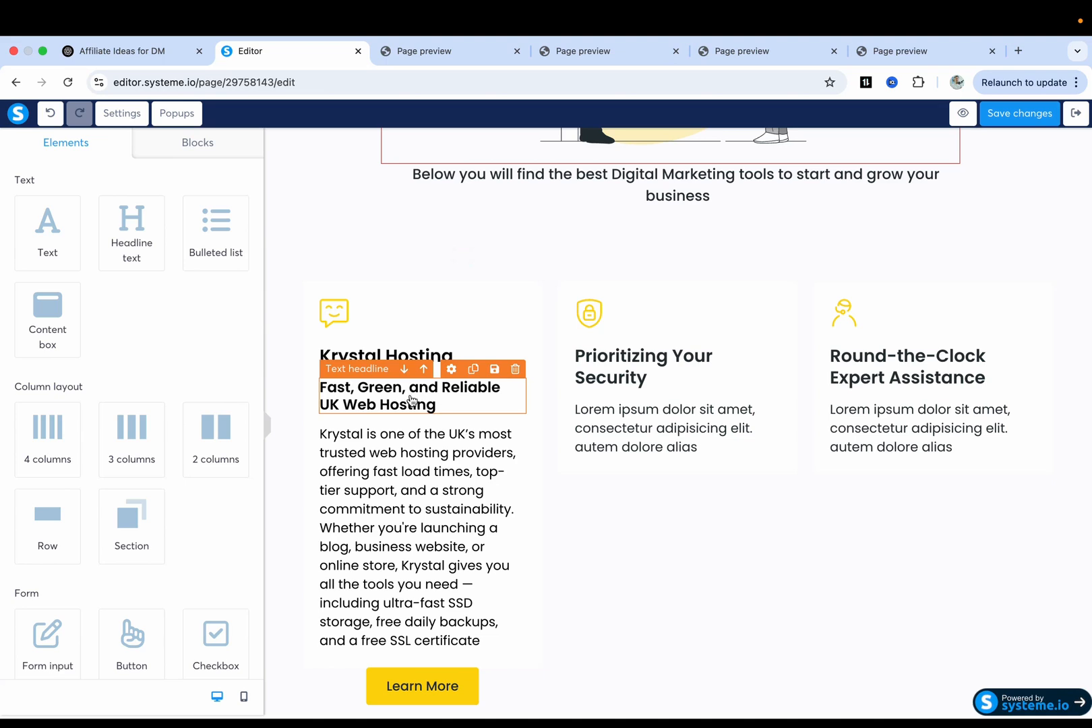
Duplicate the Krystal subheading into the second card and copy the 'ActiveCampaign' heading from ChatGPT.
click(475, 369)
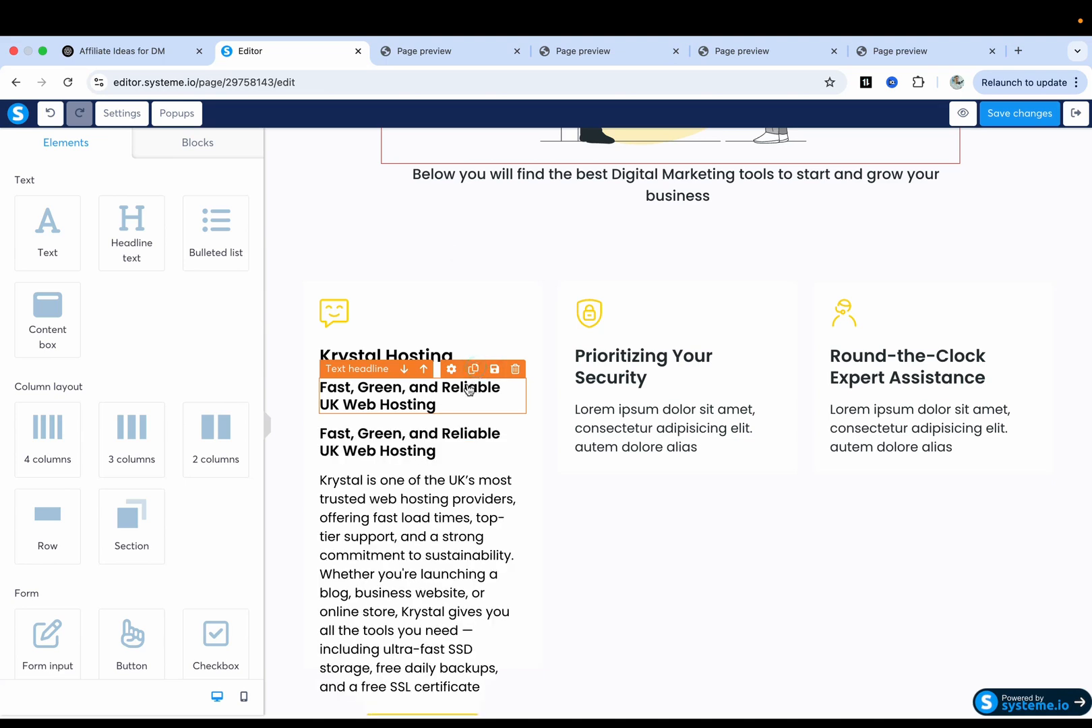
drag(409, 435, 622, 376)
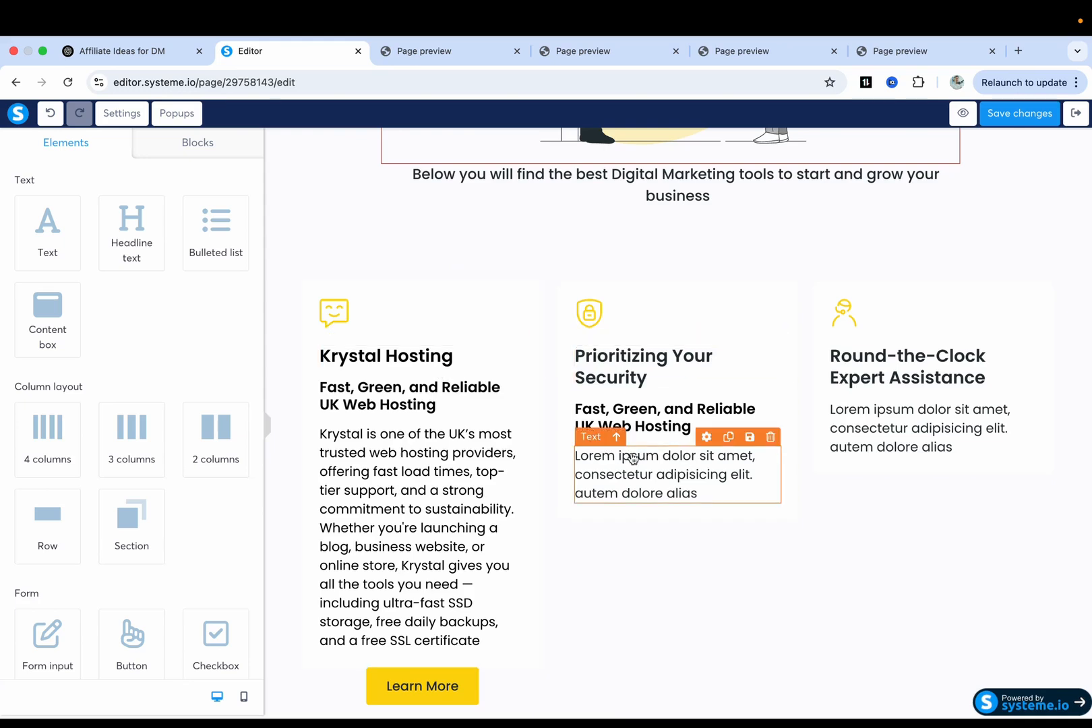
key(ctrl+shift+Tab)
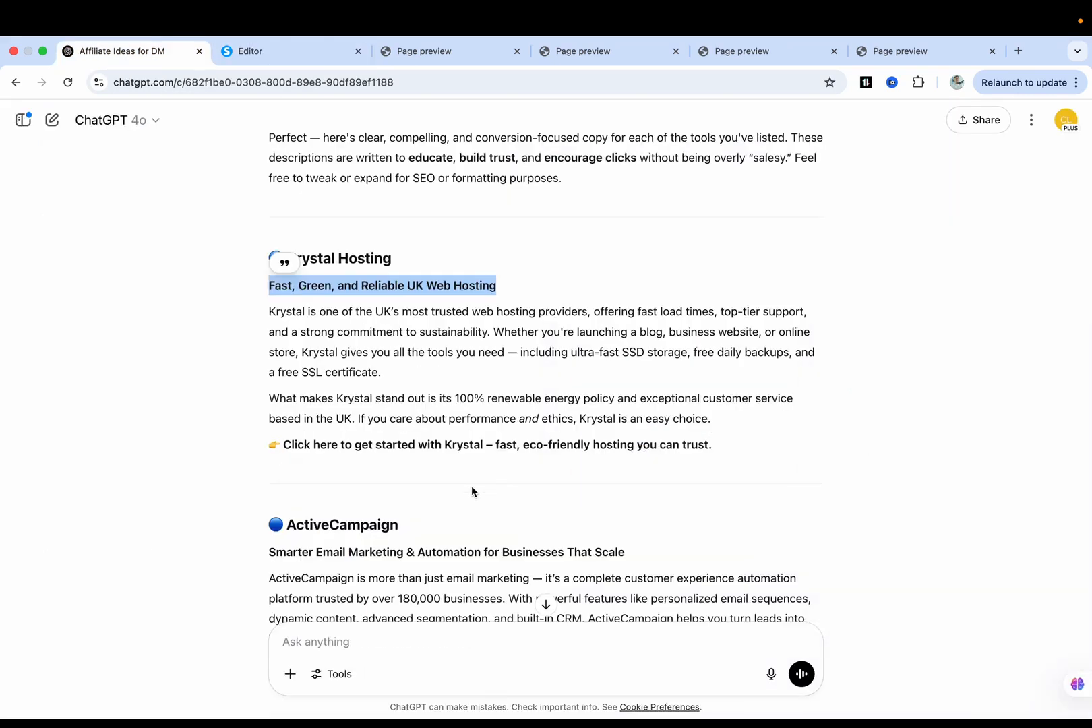
drag(288, 527, 420, 527)
key(super+c)
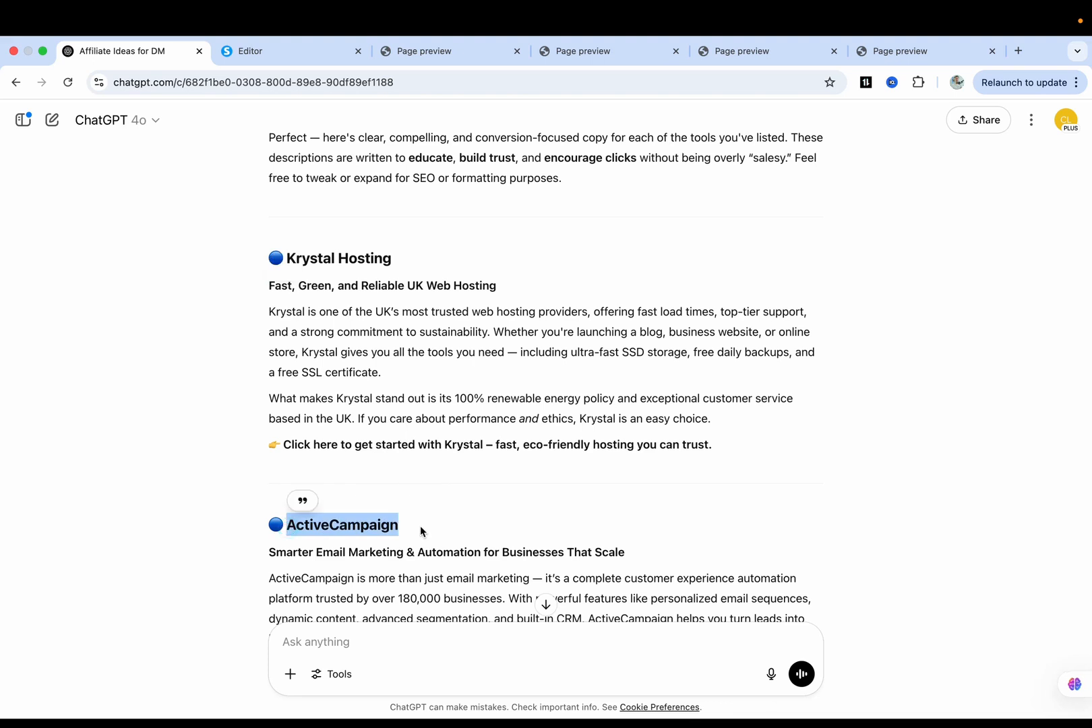
key(ctrl+Tab)
Paste 'ActiveCampaign' over the 'Prioritizing Your Security' heading and make it black.
triple_click(599, 375)
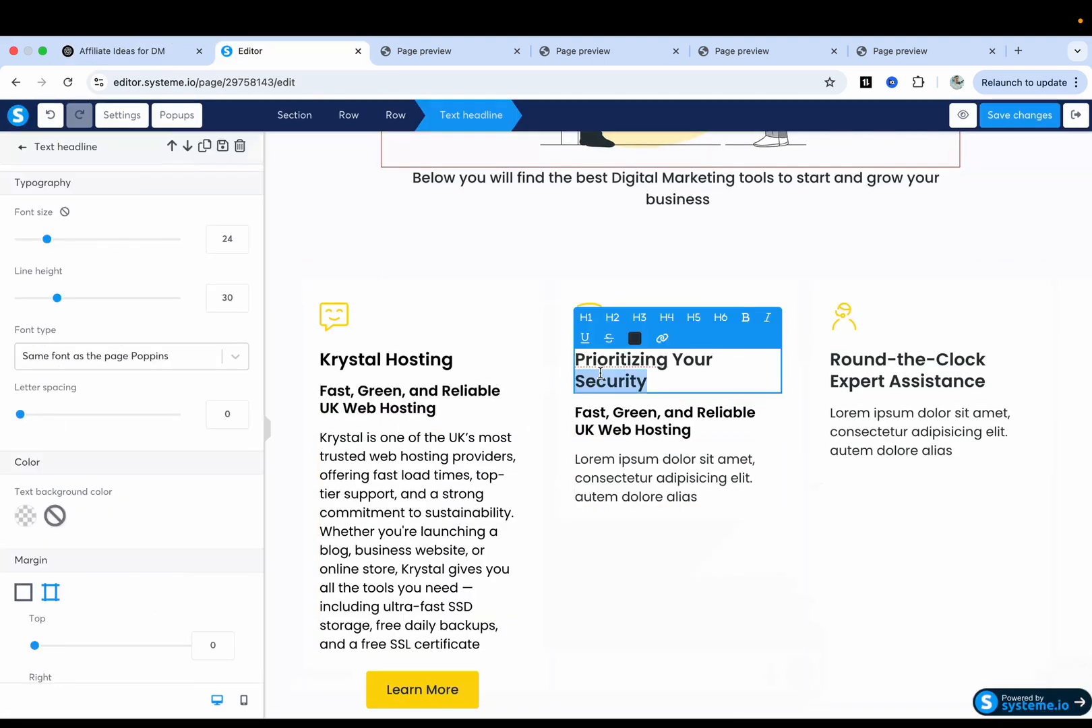
right_click(600, 374)
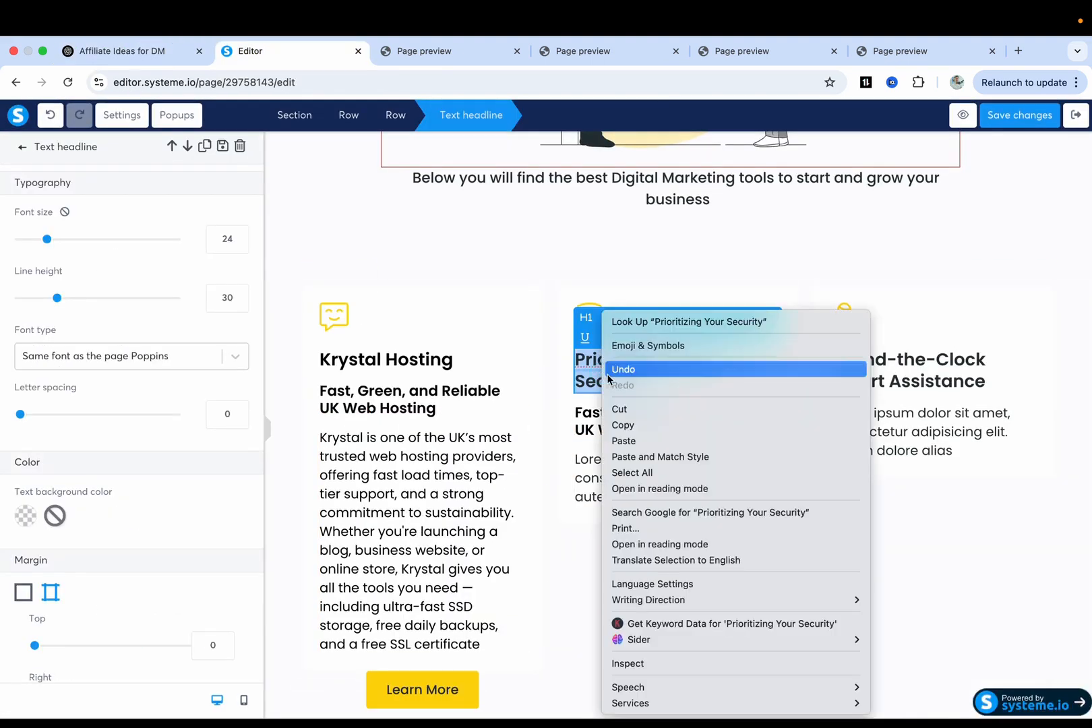
click(634, 440)
double_click(653, 360)
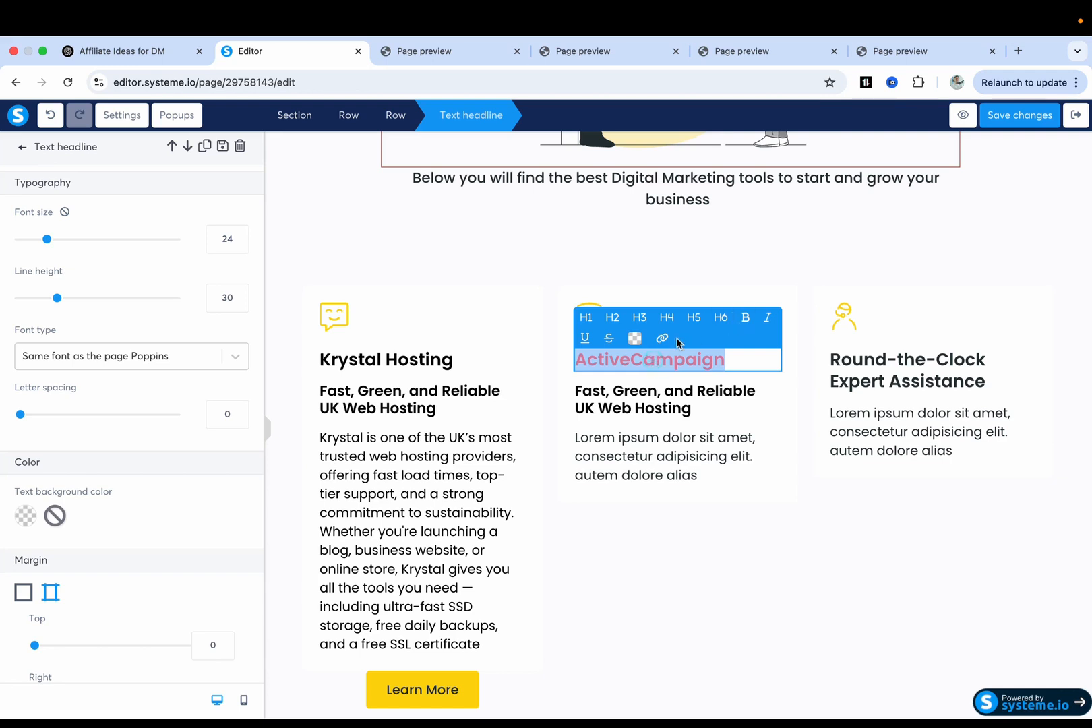
click(634, 337)
click(714, 423)
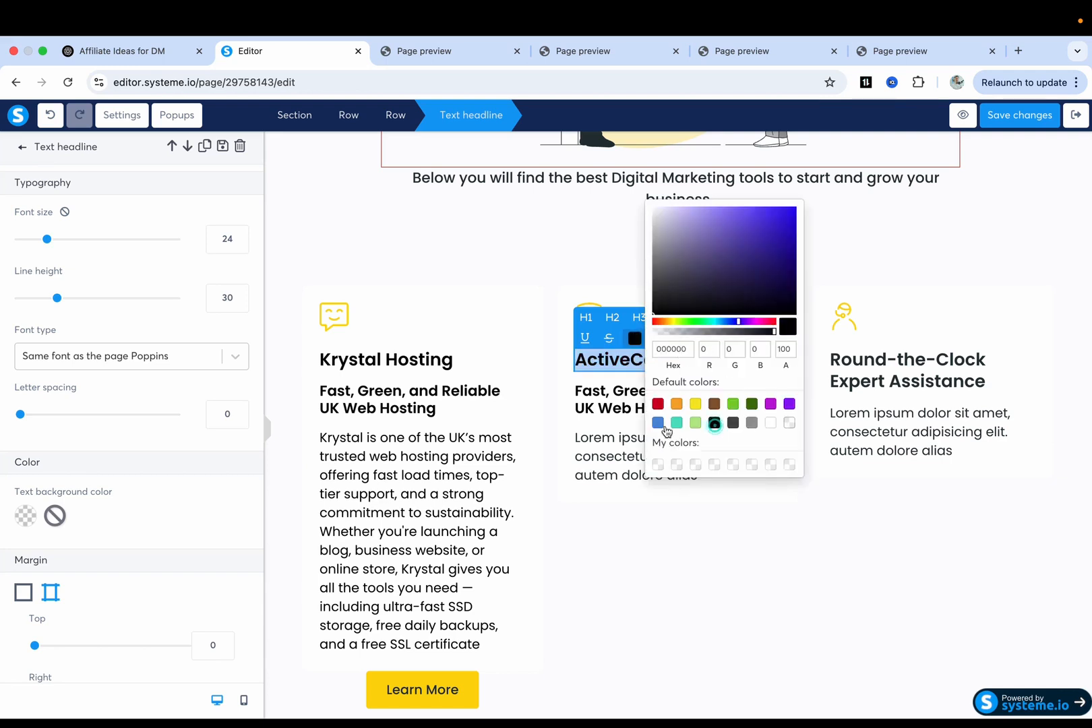
click(602, 438)
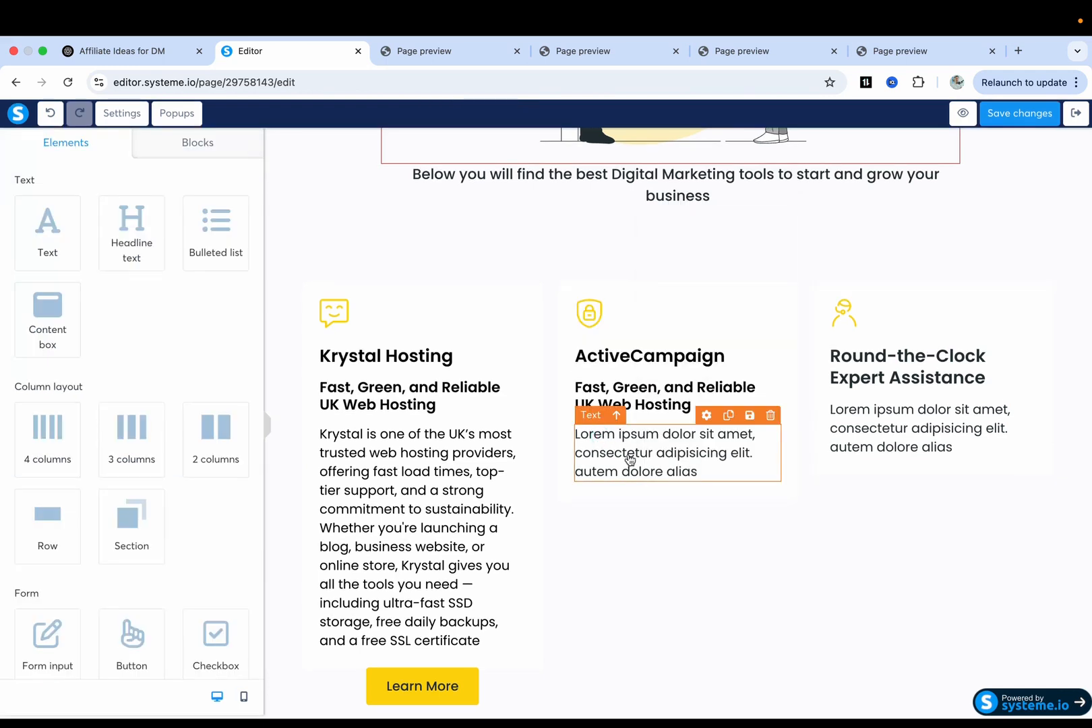
Copy the ActiveCampaign subheading from the ChatGPT conversation.
key(ctrl+shift+Tab)
click(374, 464)
scroll(374, 461, down, 1)
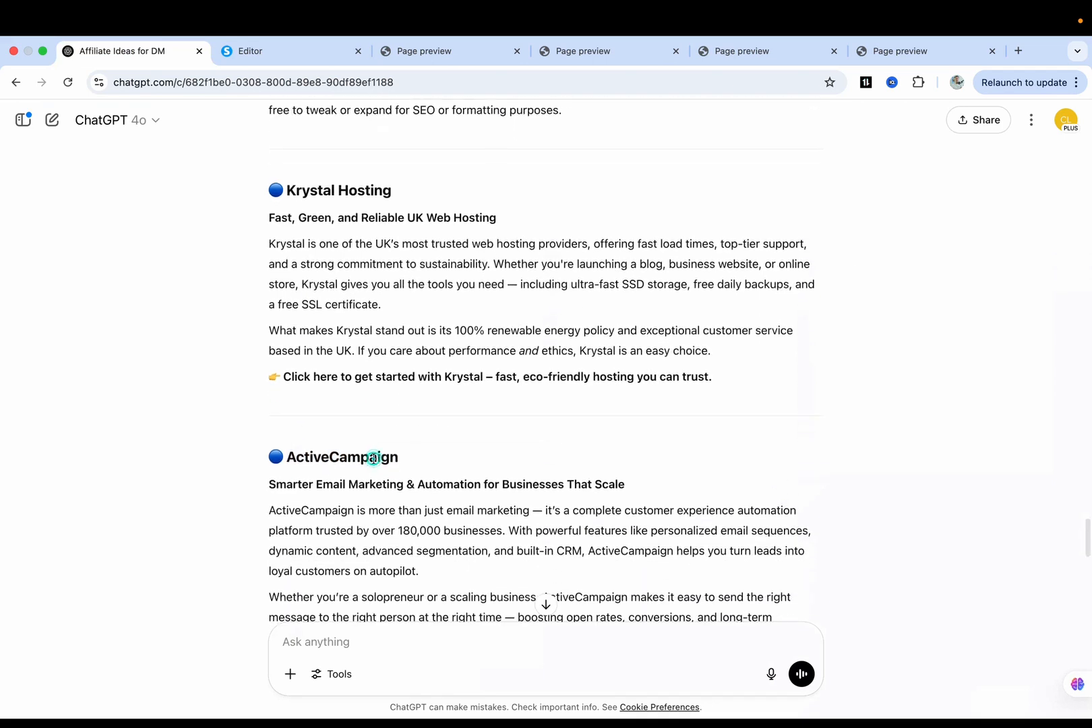
drag(269, 485, 621, 484)
key(ctrl+c)
key(ctrl+Tab)
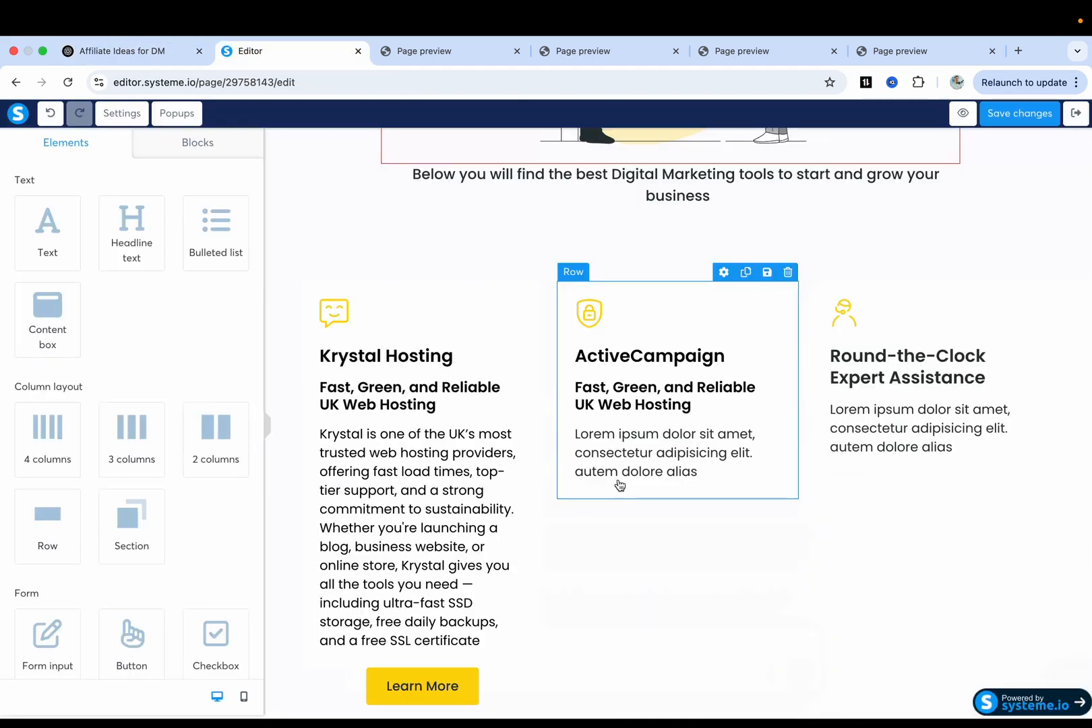
Replace the second card's subheading with 'Smarter Email Marketing & Automation for Businesses That Scale' in black.
triple_click(625, 392)
key(ctrl+v)
triple_click(626, 391)
click(635, 371)
click(713, 358)
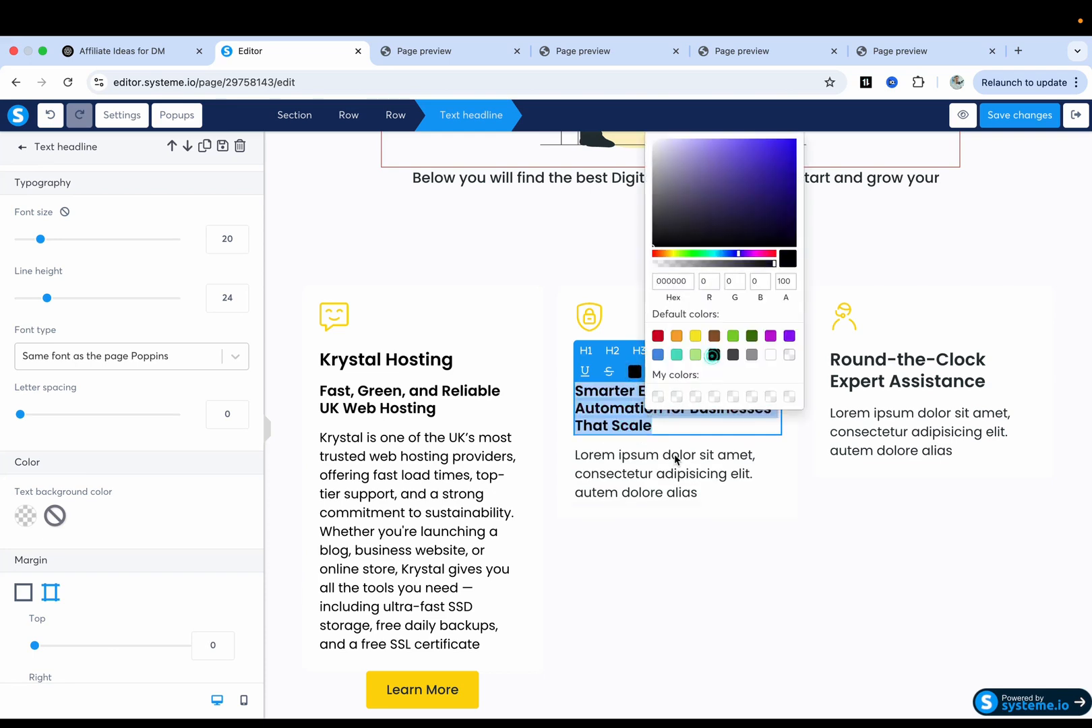
click(675, 461)
Copy the ActiveCampaign description paragraph from ChatGPT.
key(ctrl+shift+Tab)
click(450, 545)
scroll(450, 545, down, 3)
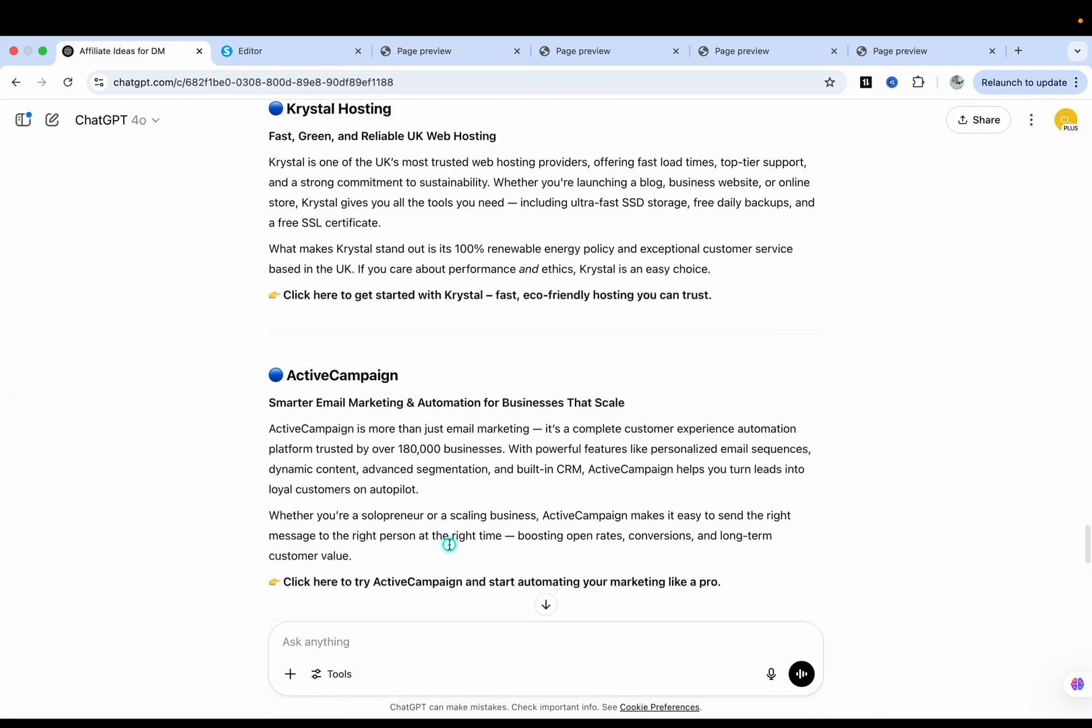
drag(270, 376, 457, 441)
key(super+c)
key(ctrl+Tab)
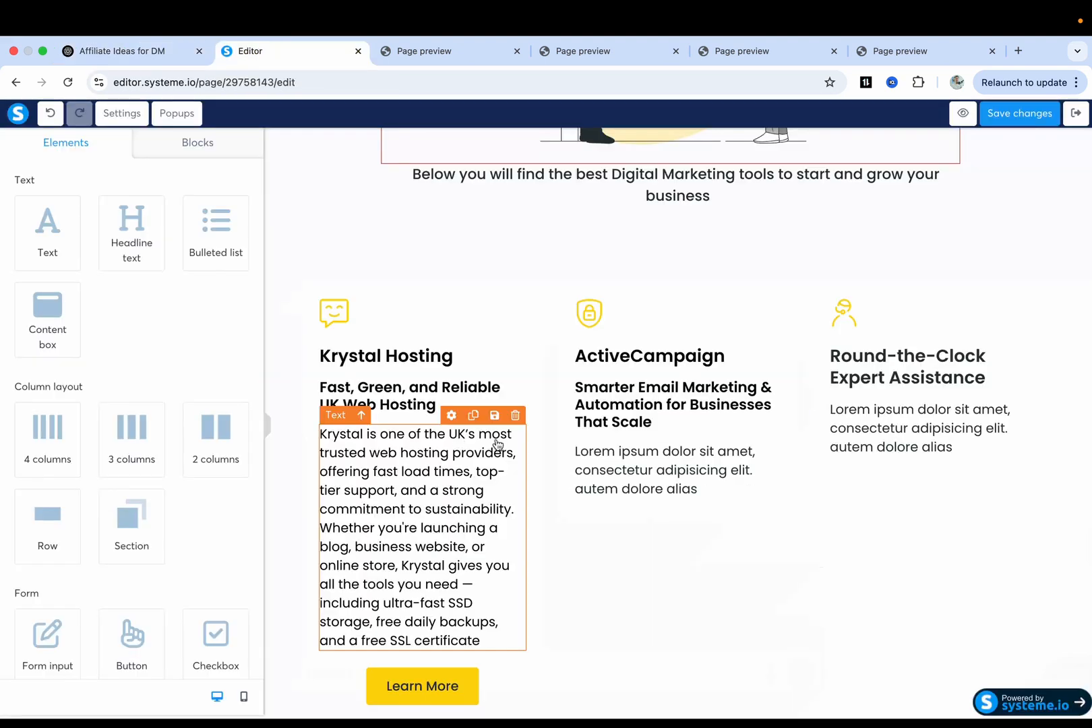
Paste the ActiveCampaign description over the card's placeholder text and make it black.
click(631, 470)
key(super+a)
key(super+v)
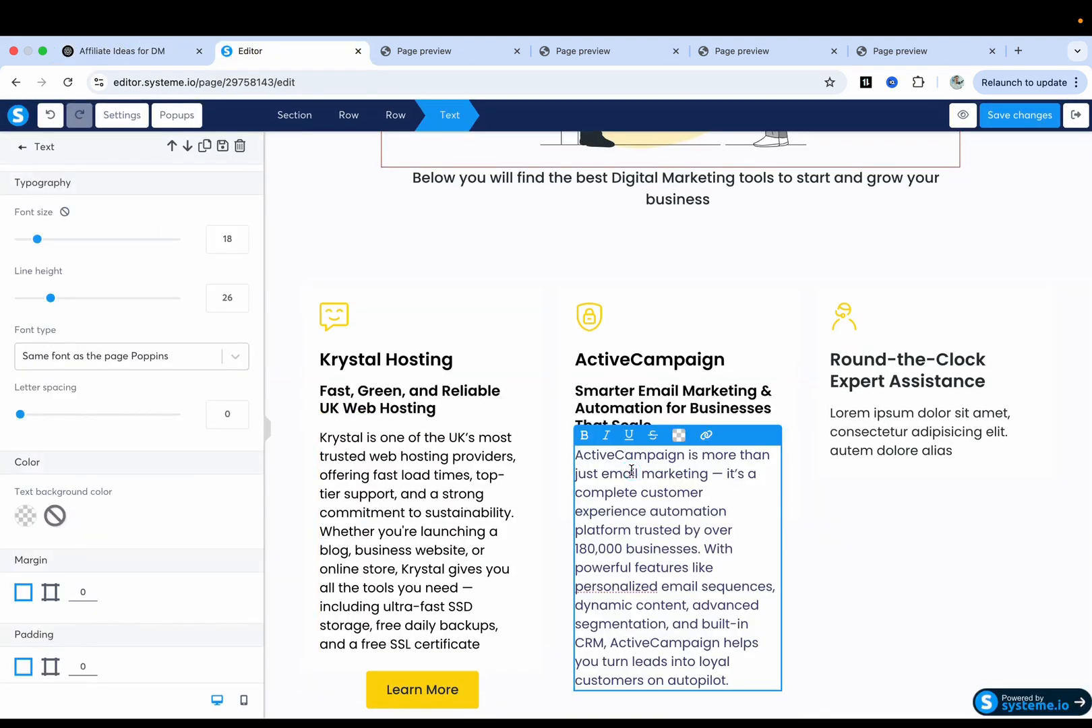
key(super+a)
click(679, 435)
click(758, 387)
click(519, 449)
Select the second Krystal paragraph in ChatGPT, then pick the Krystal card's description.
scroll(519, 450, down, 5)
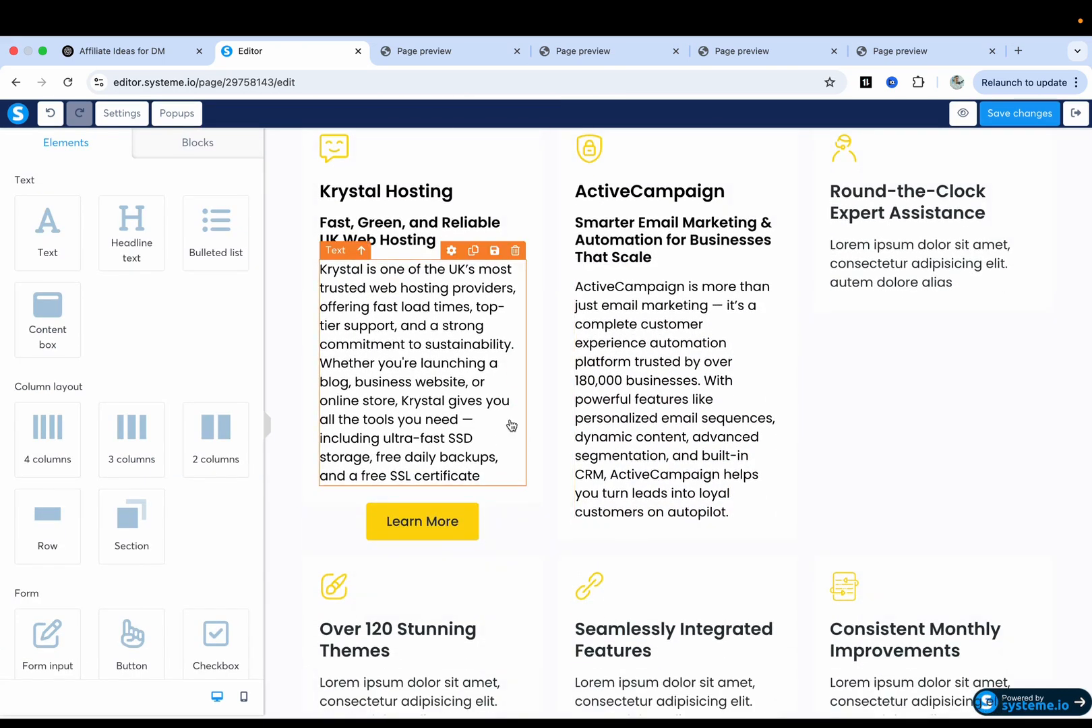
key(ctrl+shift+Tab)
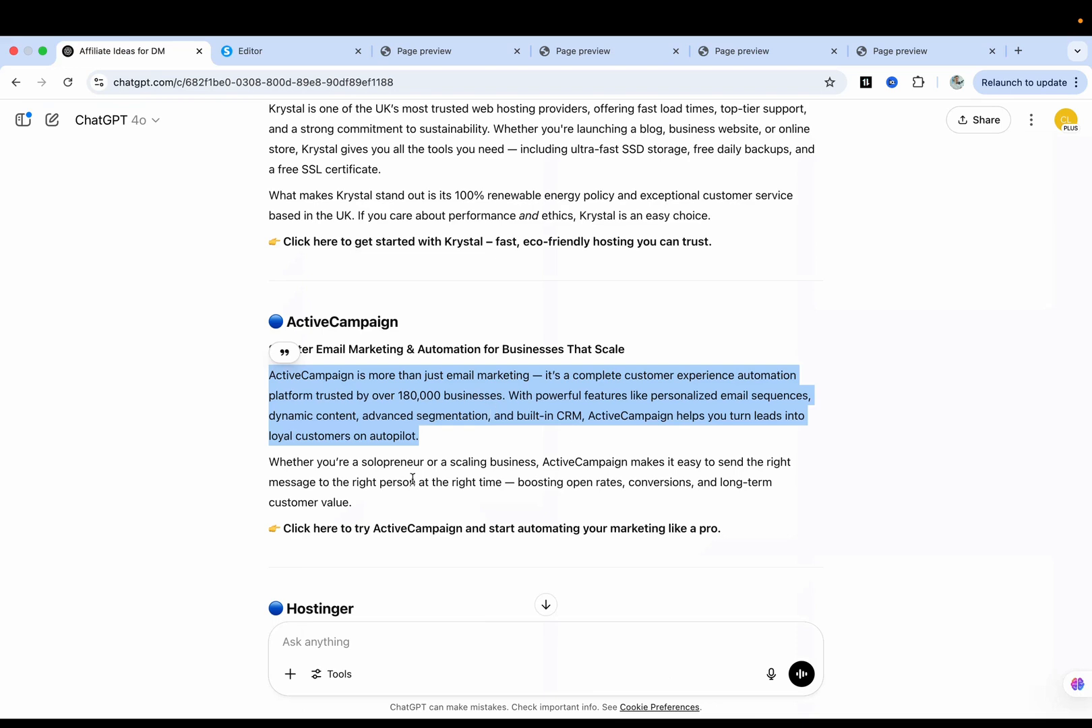
scroll(413, 479, up, 3)
drag(272, 325, 715, 350)
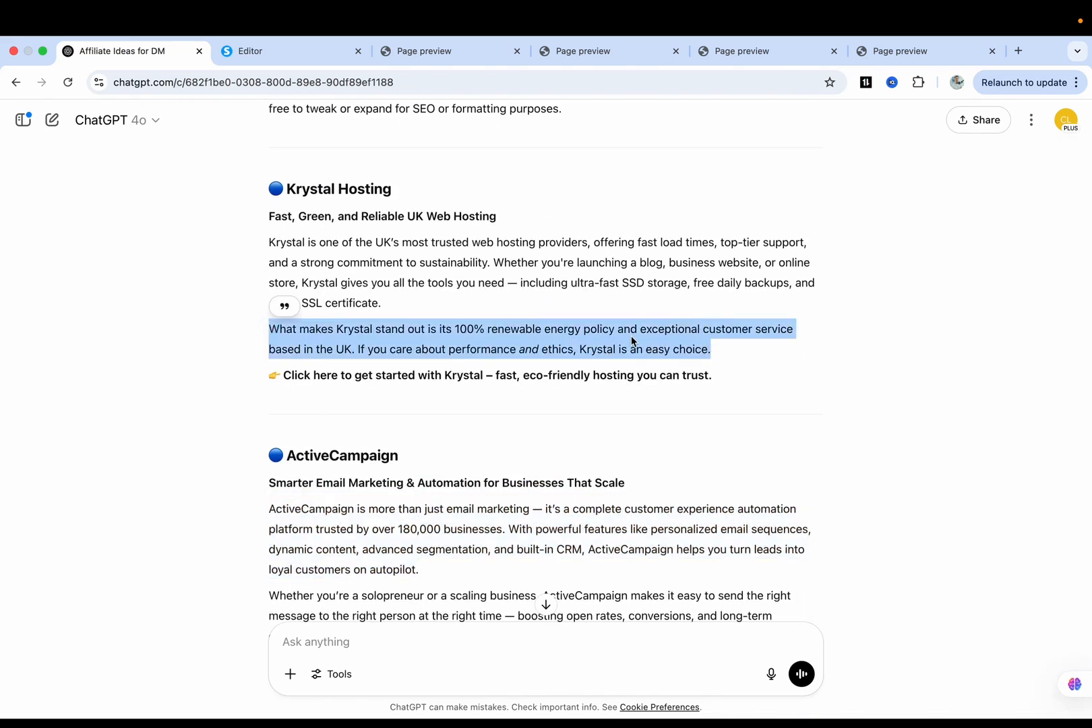
key(ctrl+Tab)
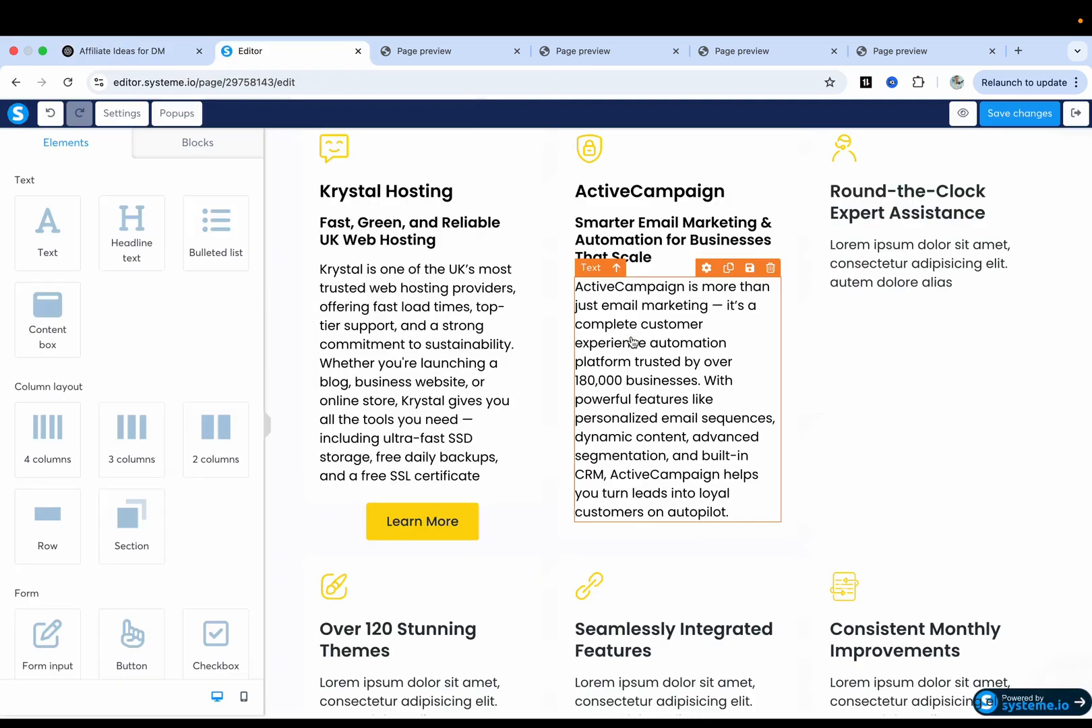
click(410, 405)
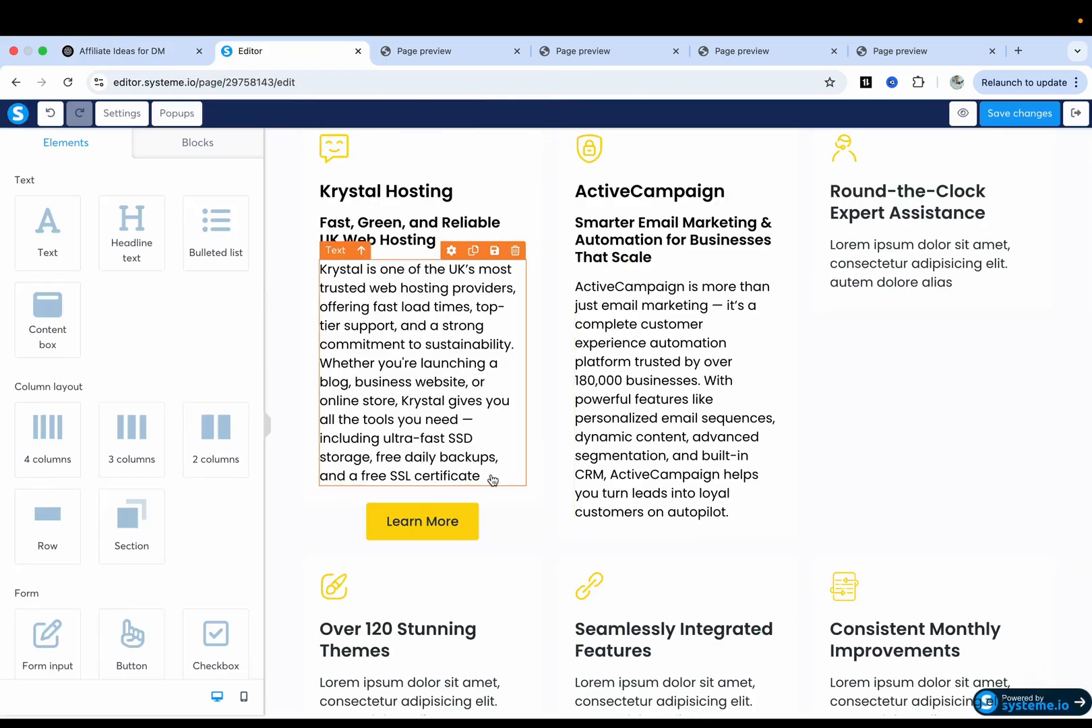
Make the Krystal description paragraph's text black.
click(493, 480)
click(492, 475)
click(546, 437)
click(472, 251)
triple_click(429, 523)
key(ctrl+v)
double_click(429, 518)
triple_click(428, 518)
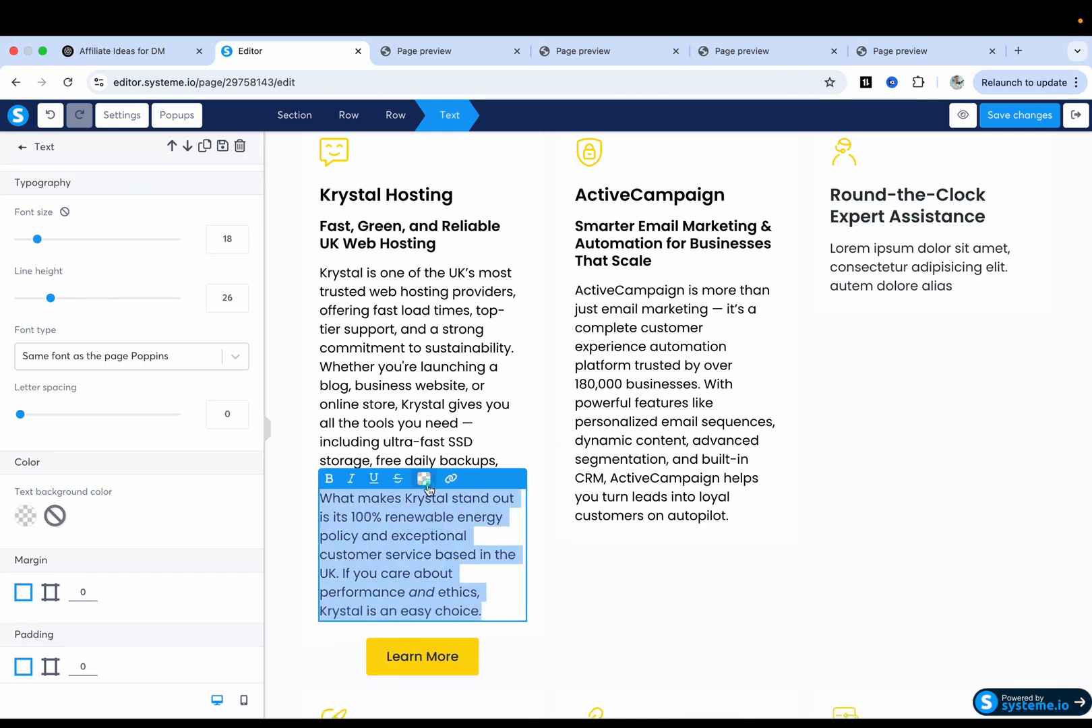
click(424, 478)
click(502, 430)
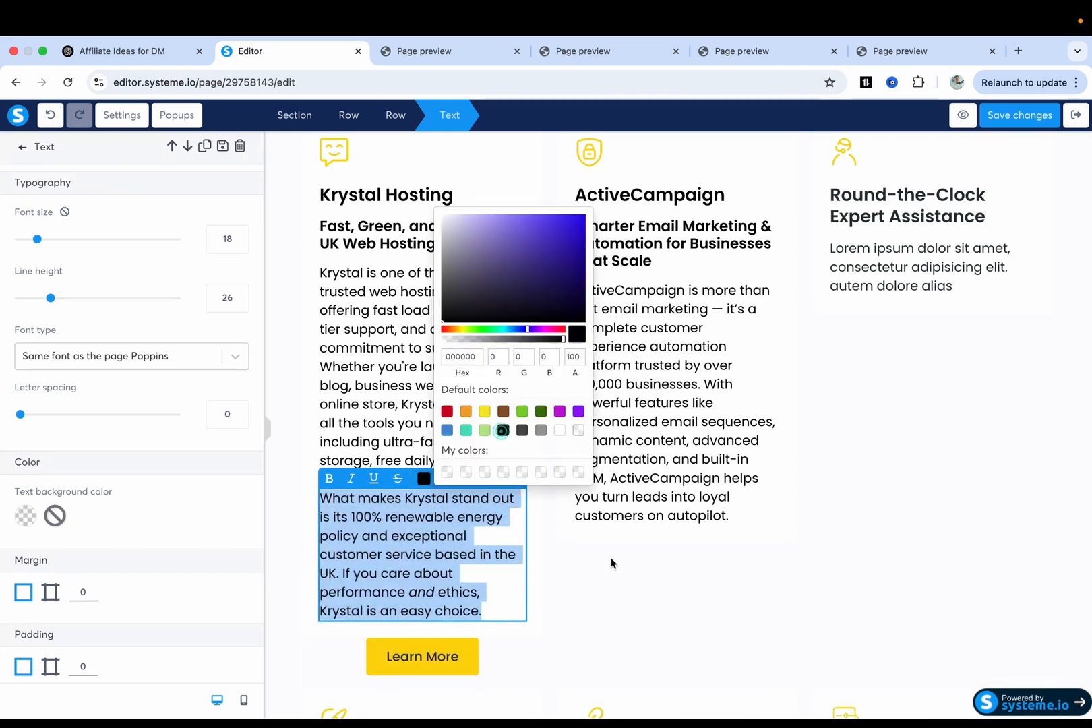
click(610, 557)
triple_click(431, 524)
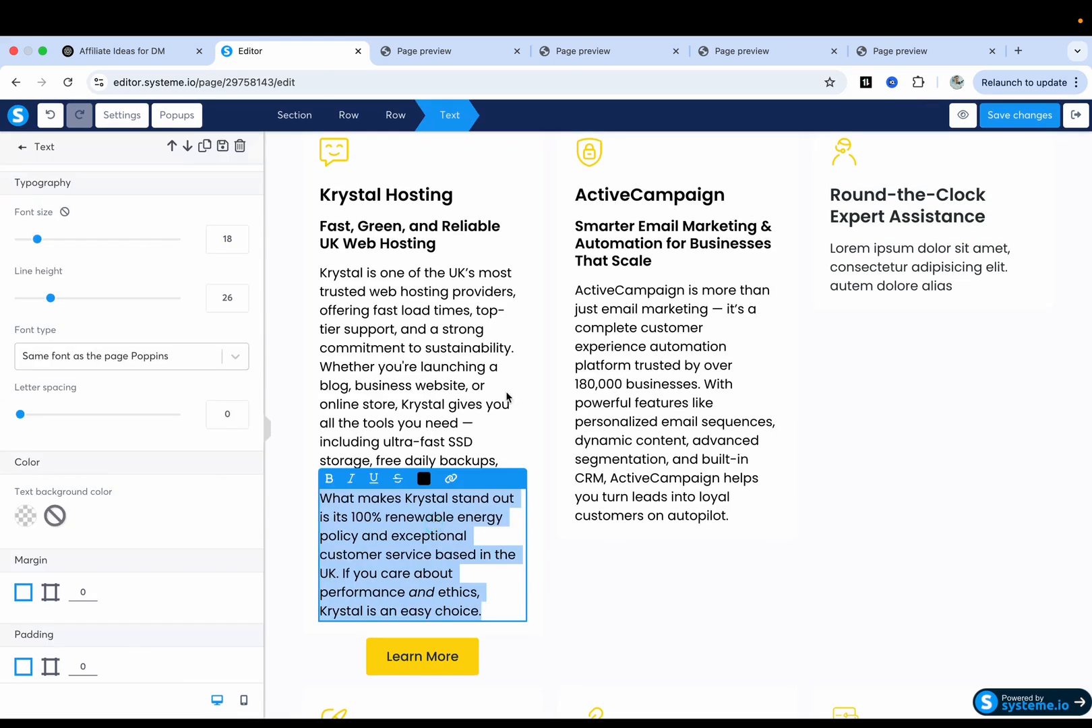
key(Escape)
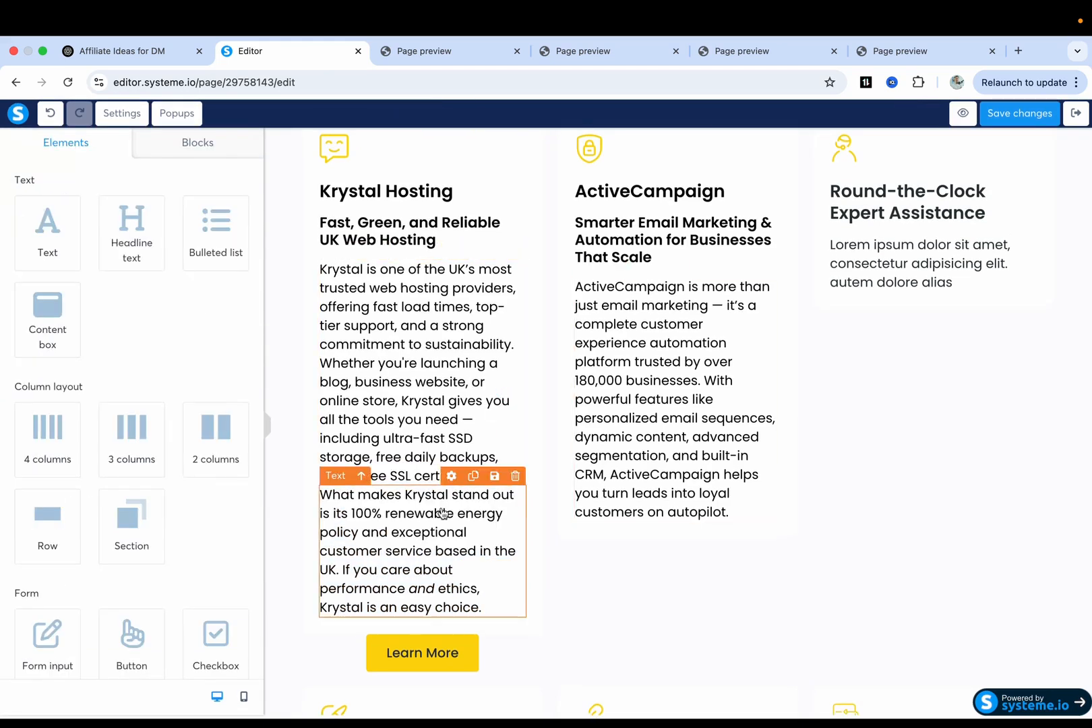
Duplicate the 'Fast, Green, and Reliable UK Web Hosting' headline and drag the copy below the paragraph.
click(473, 204)
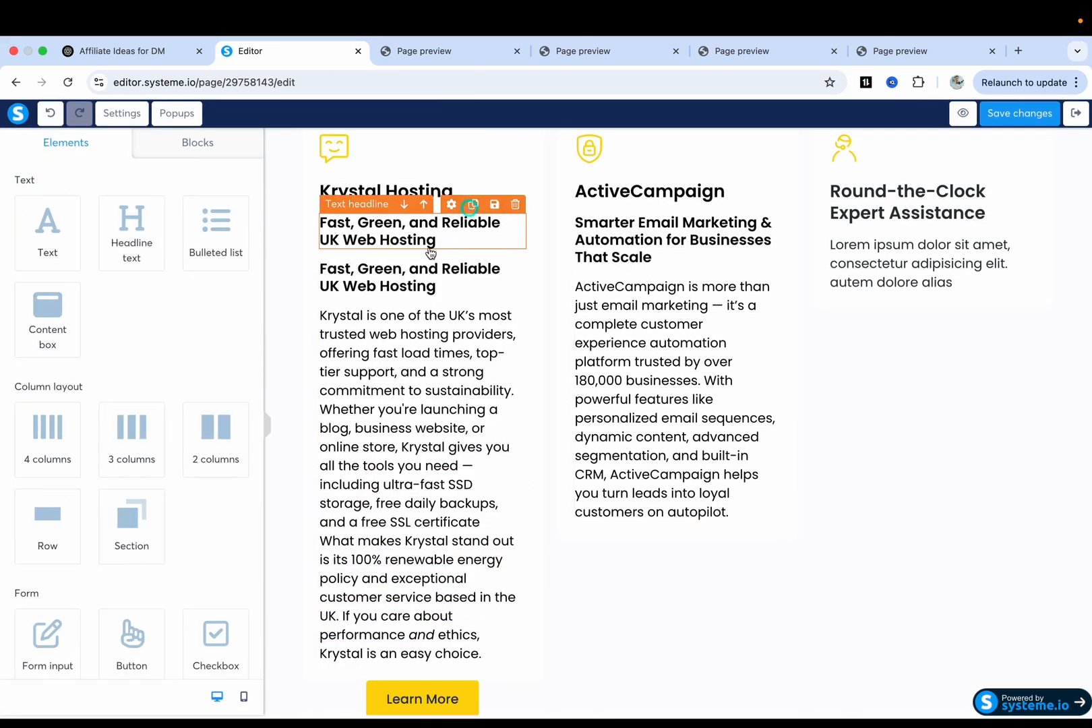
double_click(427, 274)
click(468, 395)
drag(427, 271, 403, 629)
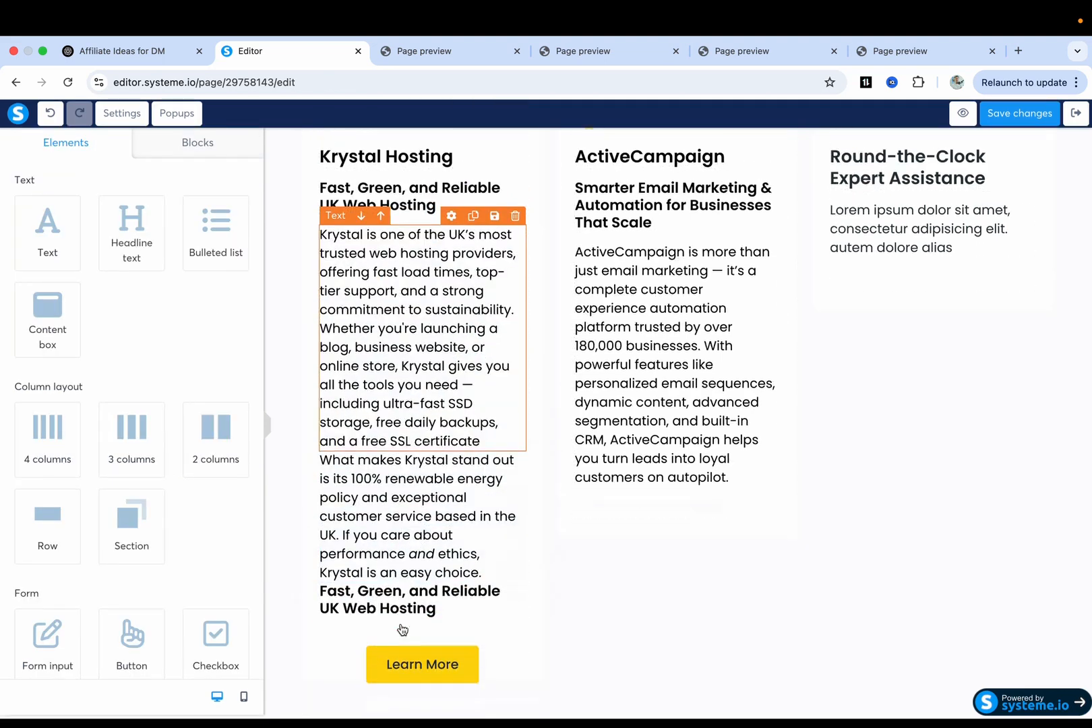
scroll(403, 629, down, 1)
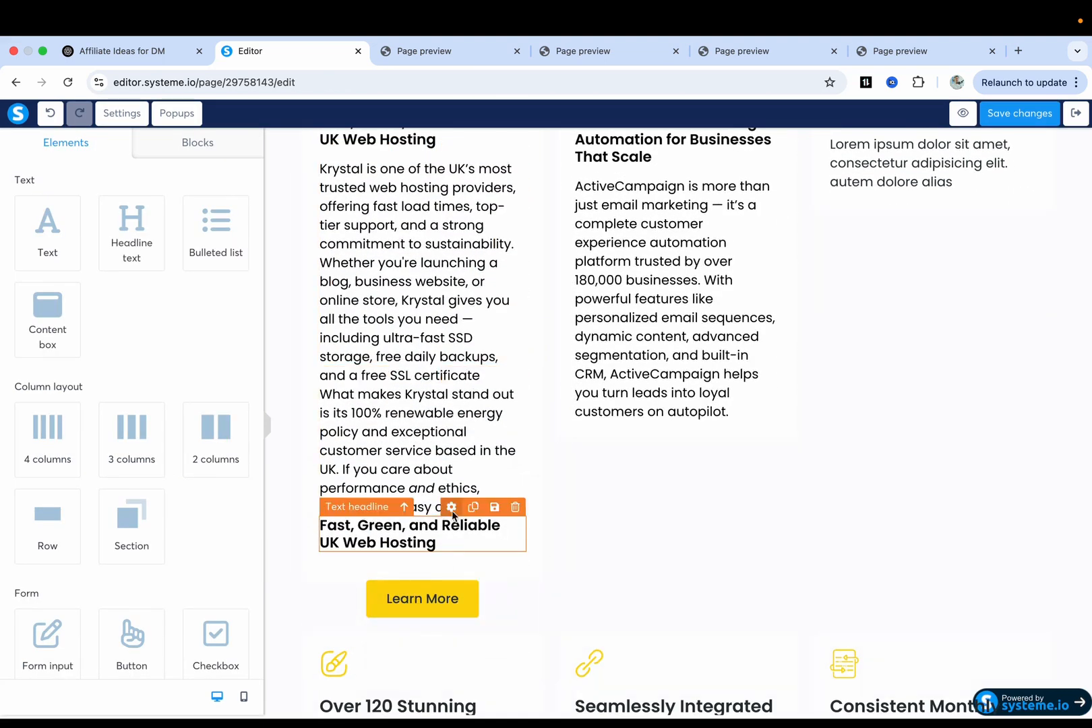
Raise the duplicate headline's Margin Top to about 20.
click(452, 513)
click(563, 556)
click(454, 547)
scroll(148, 438, down, 4)
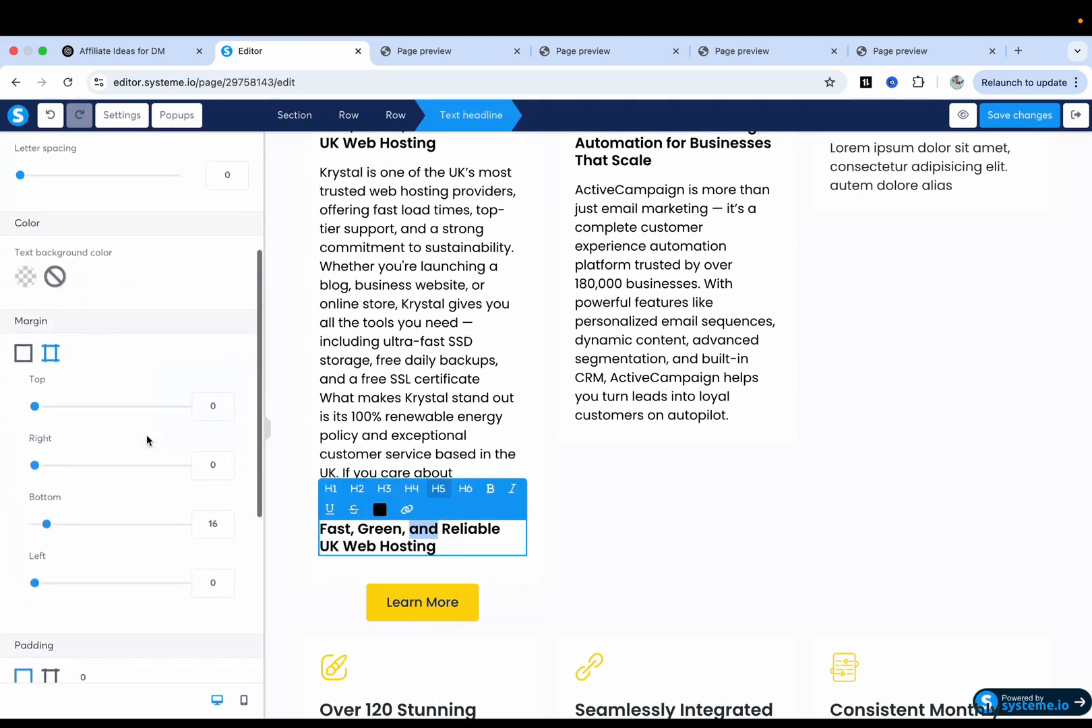
drag(36, 387, 50, 389)
click(641, 517)
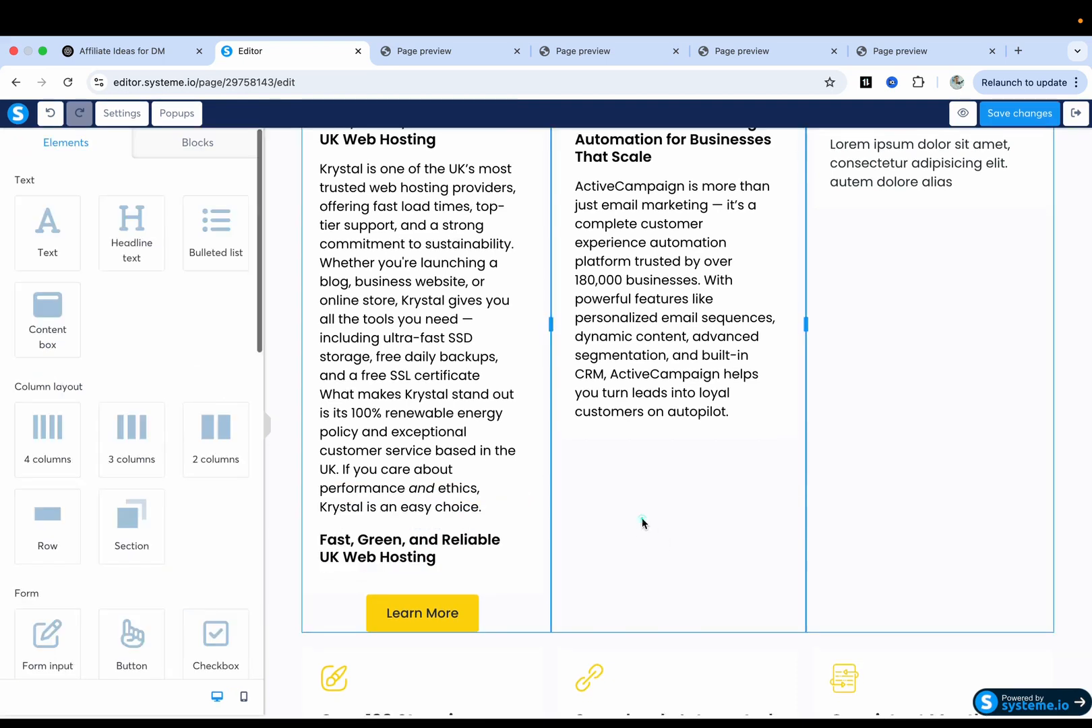
scroll(489, 499, up, 2)
scroll(447, 446, down, 2)
triple_click(448, 445)
click(582, 502)
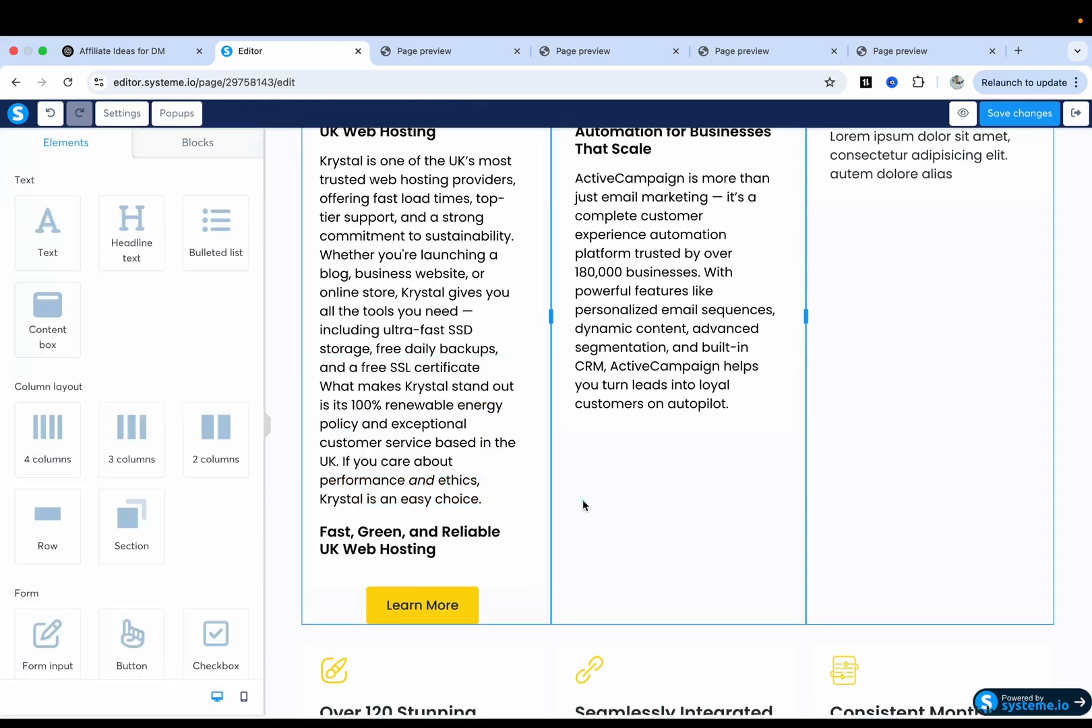
scroll(582, 502, up, 3)
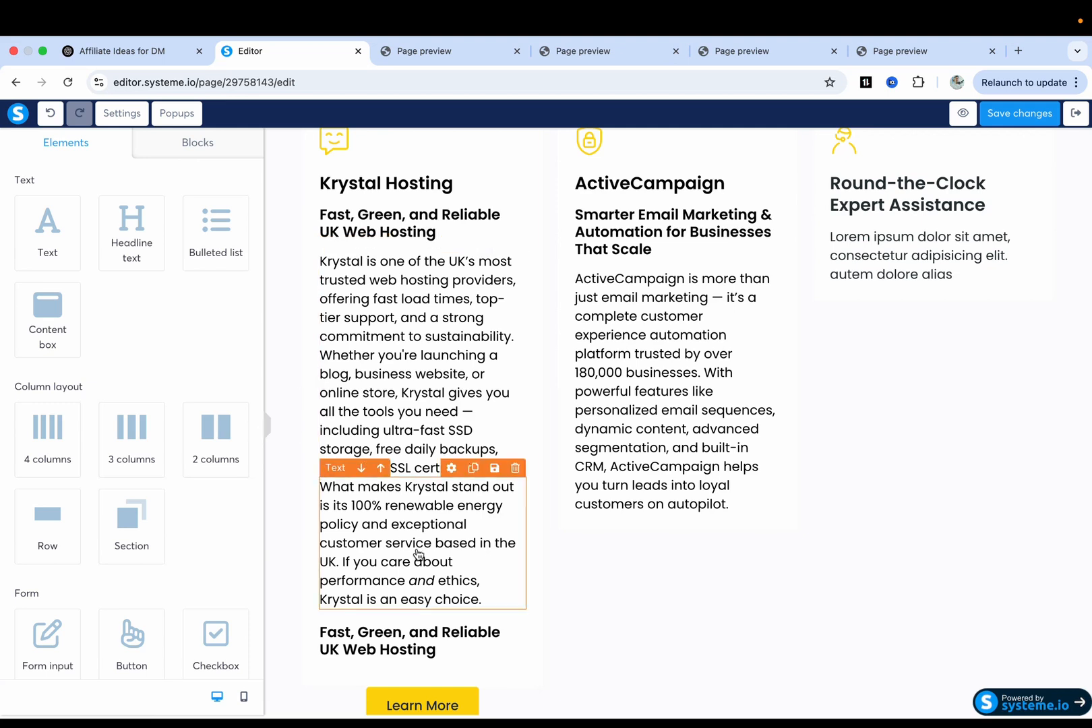
scroll(419, 619, down, 2)
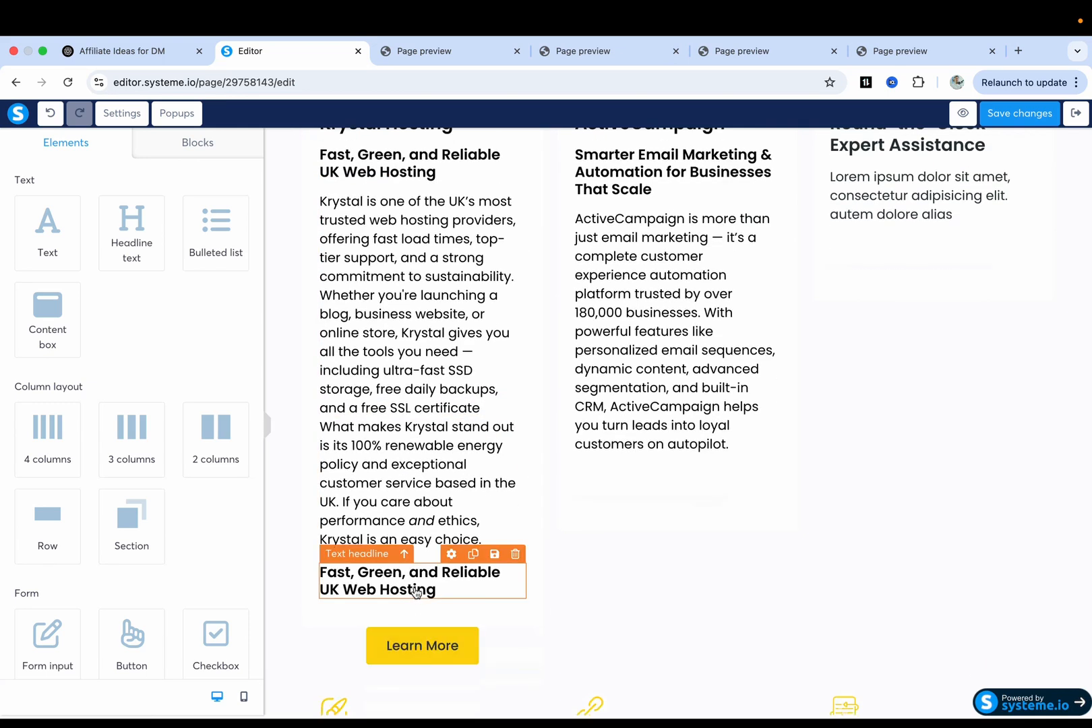
Copy the Krystal call-to-action line from ChatGPT and paste it over the duplicate headline.
key(ctrl+shift+Tab)
click(375, 409)
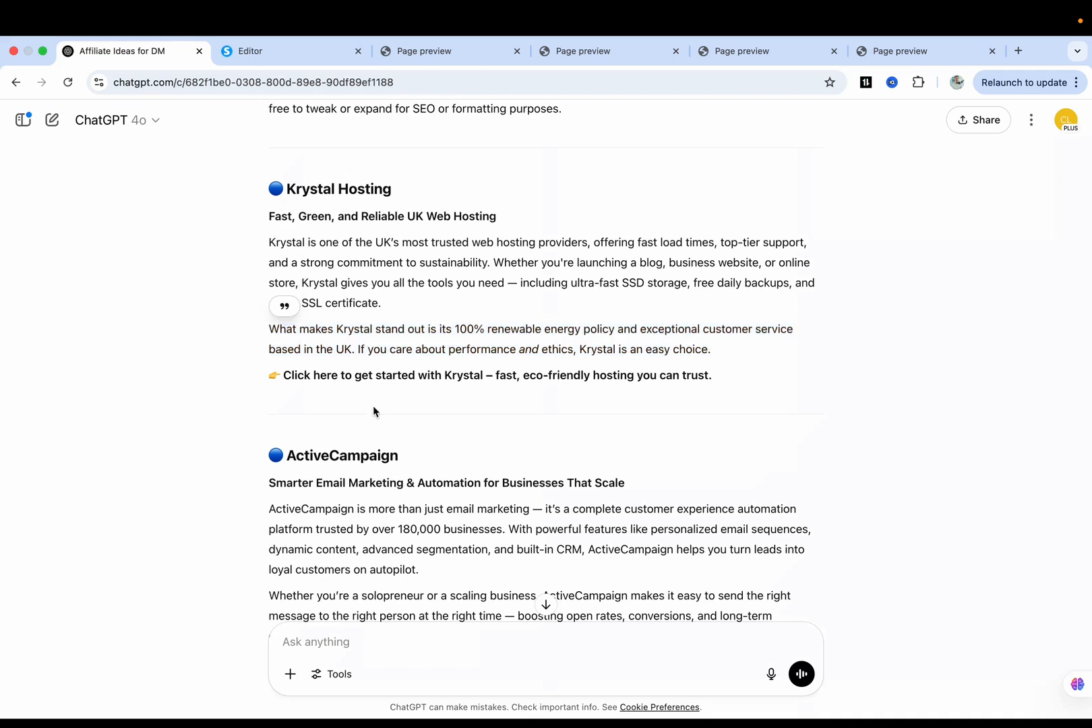
drag(285, 377, 719, 373)
key(super+c)
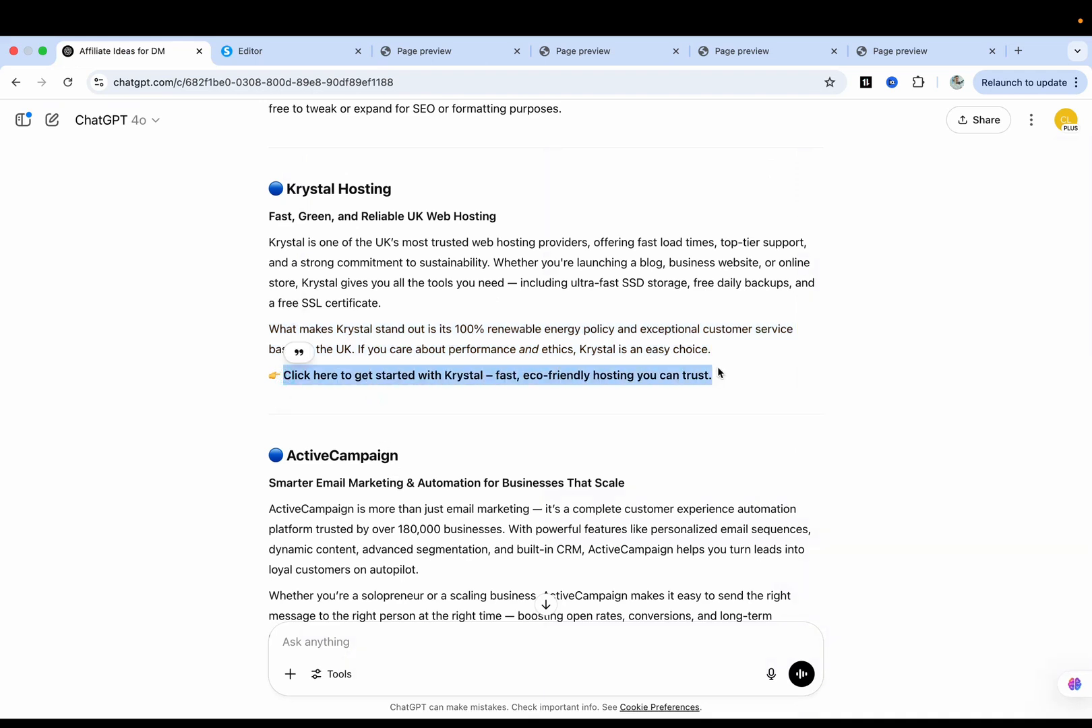
key(ctrl+Tab)
double_click(424, 577)
key(super+v)
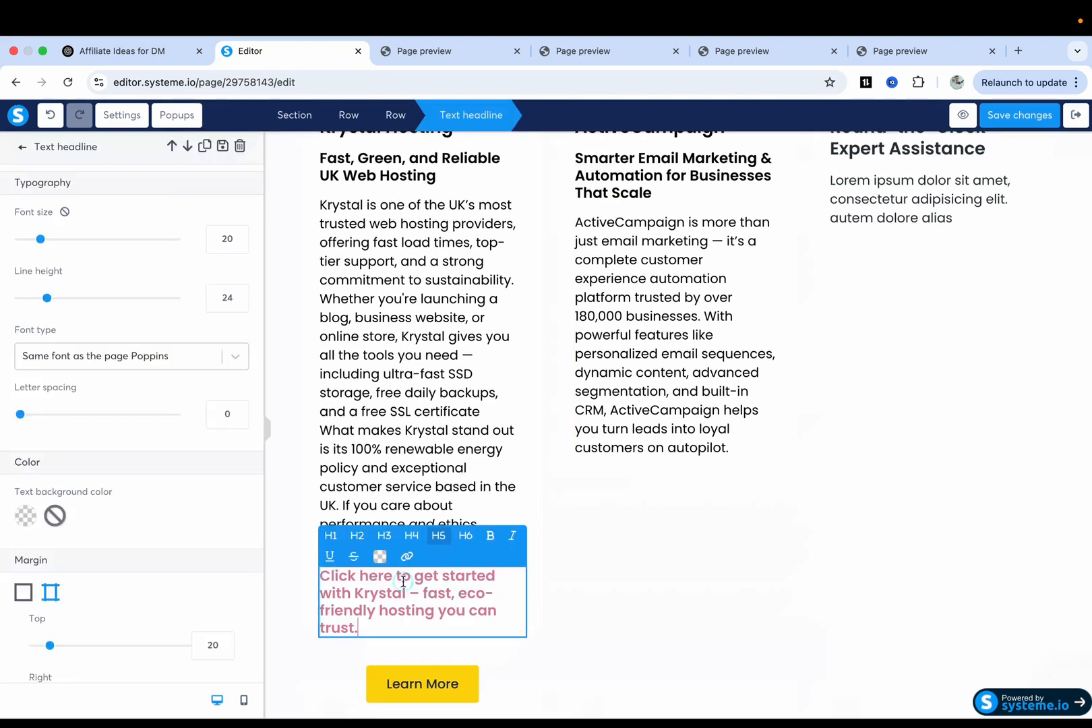
Change 'here' to 'below', make the line black, and remove the dash and eco-friendly's hyphen.
double_click(385, 578)
text(below)
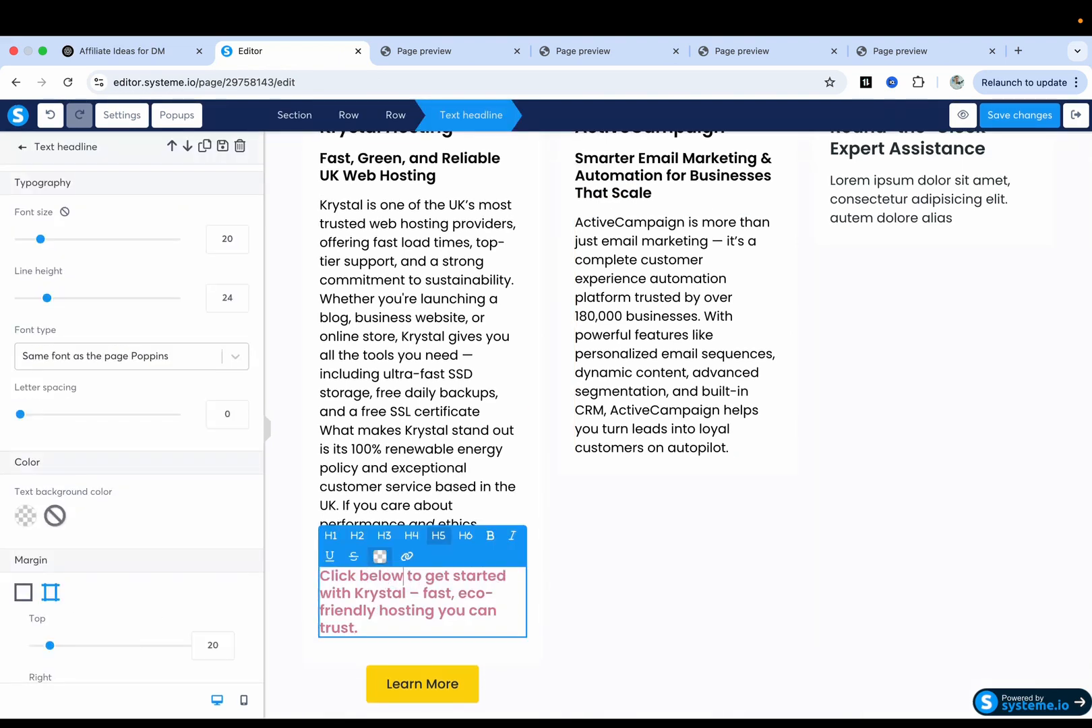
triple_click(399, 595)
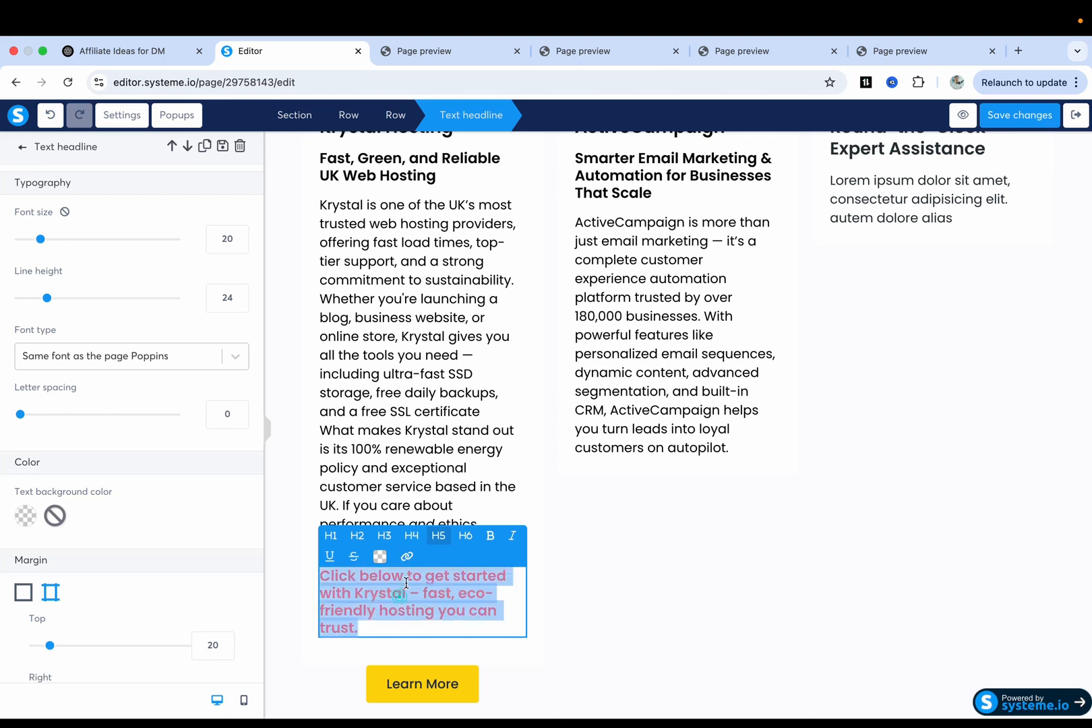
click(380, 556)
click(459, 508)
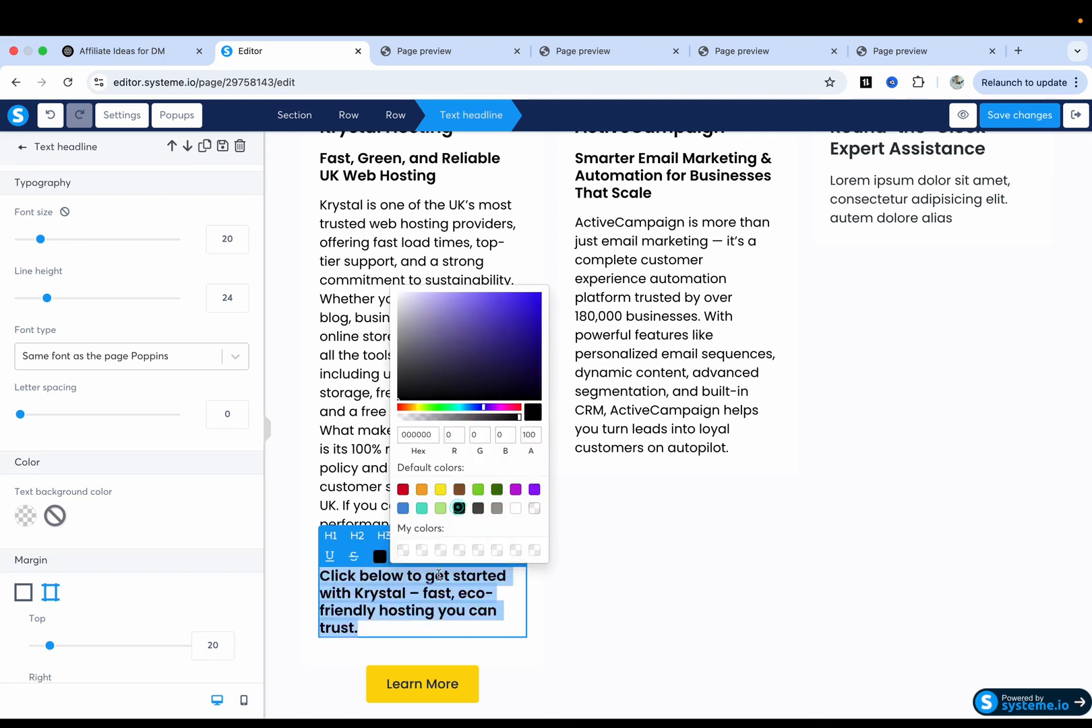
click(427, 594)
key(BackSpace)
key(BackSpace)
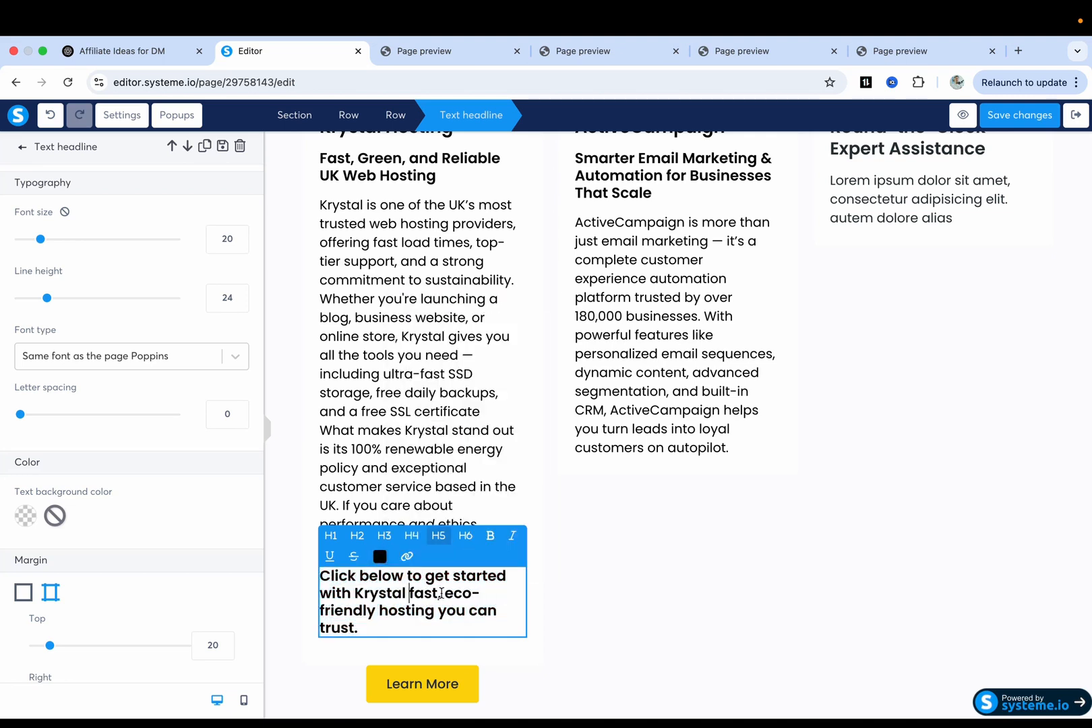
click(481, 595)
key(BackSpace)
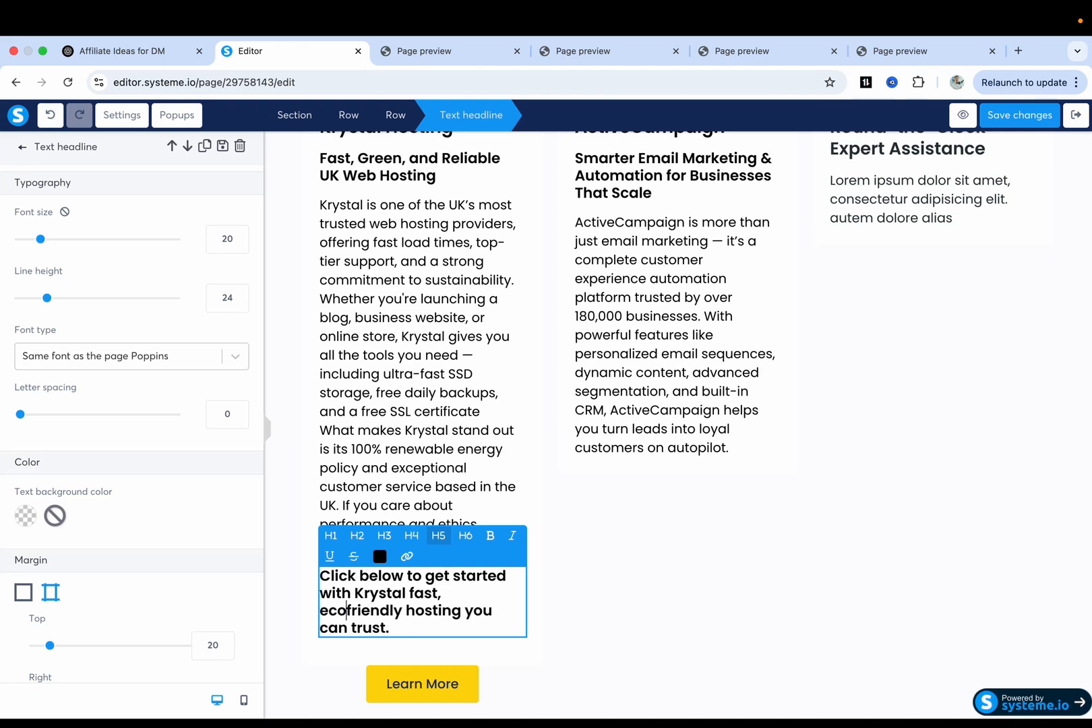
Check the spelling suggestions for 'ecofriendly' and finish editing the headline.
click(486, 442)
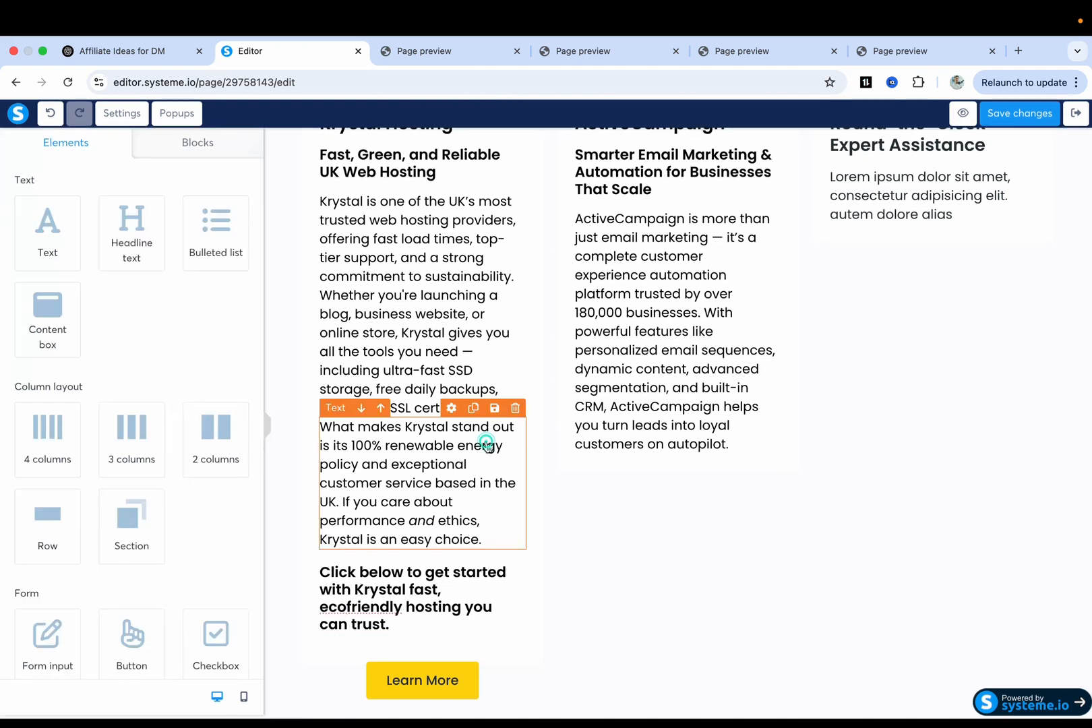
click(354, 603)
right_click(348, 605)
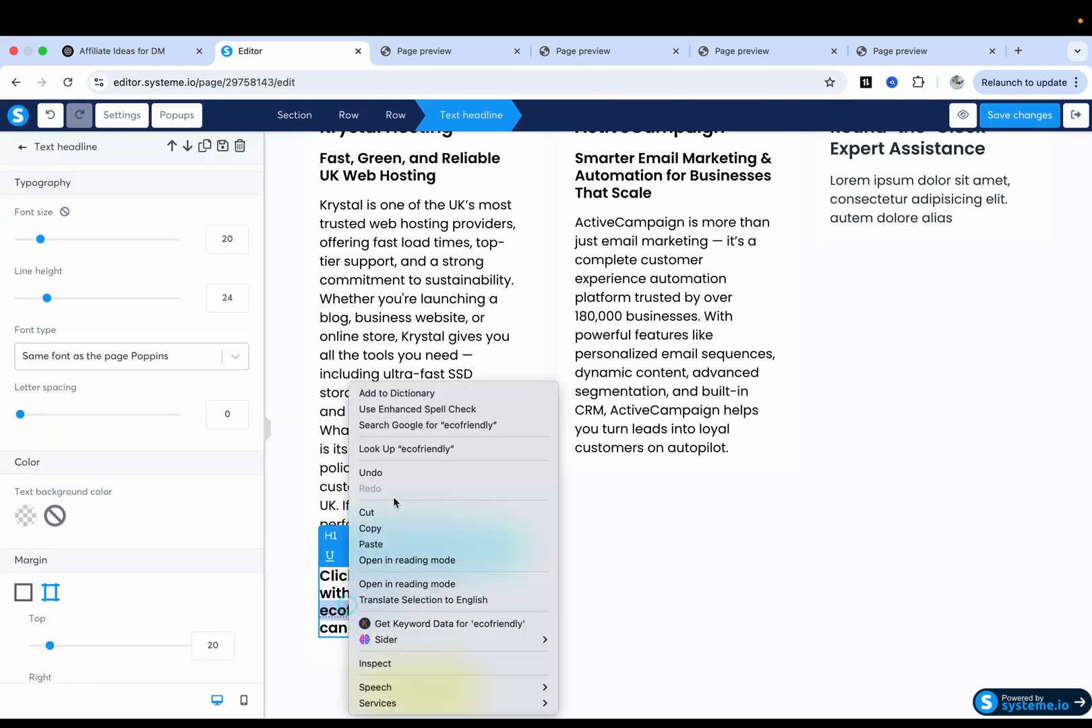
click(319, 511)
click(569, 570)
scroll(570, 569, up, 3)
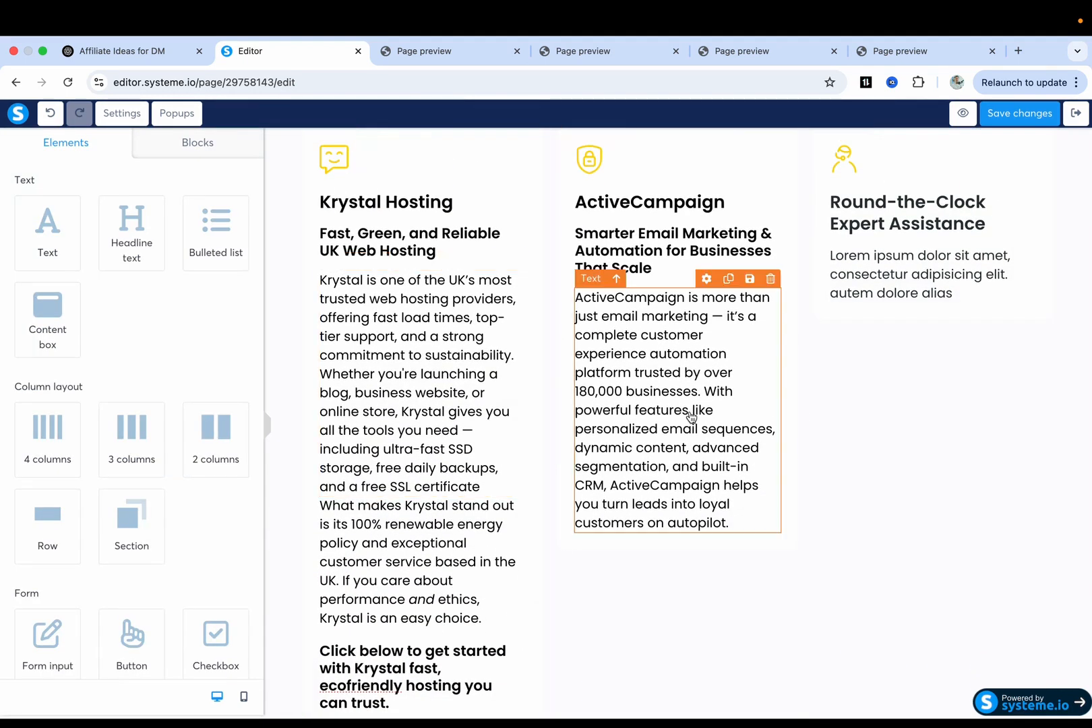
key(ctrl+shift+Tab)
Paste the 'Whether you're a solopreneur or a scaling business' paragraph into a duplicate ActiveCampaign text block.
scroll(349, 500, down, 3)
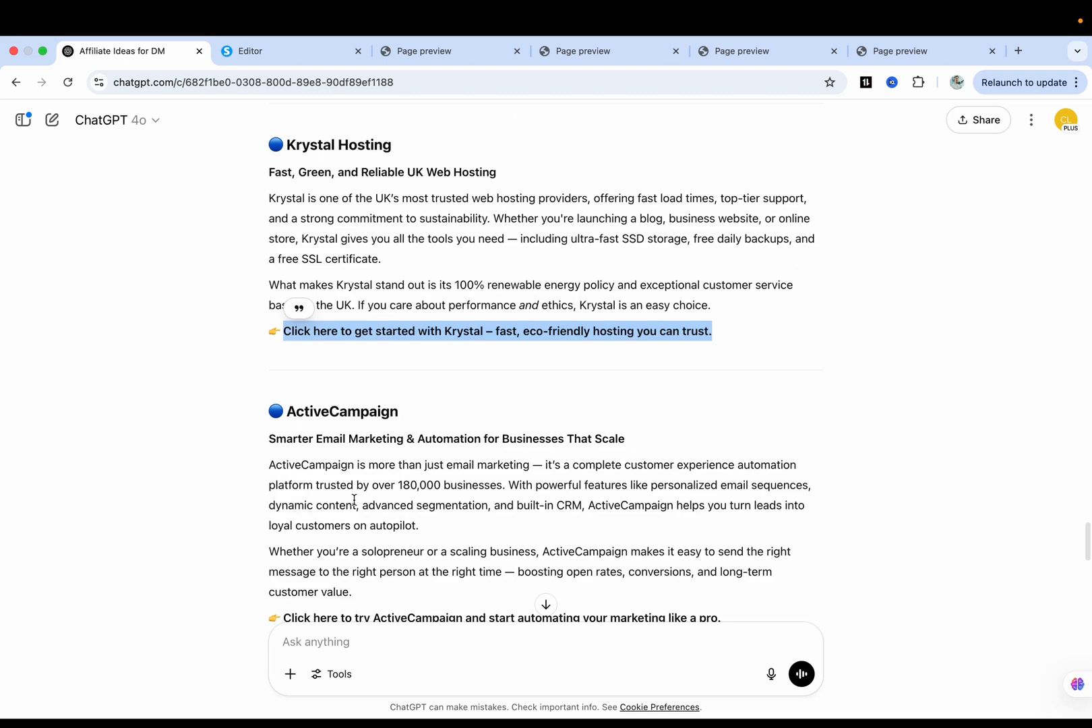
drag(269, 462, 409, 507)
key(super+c)
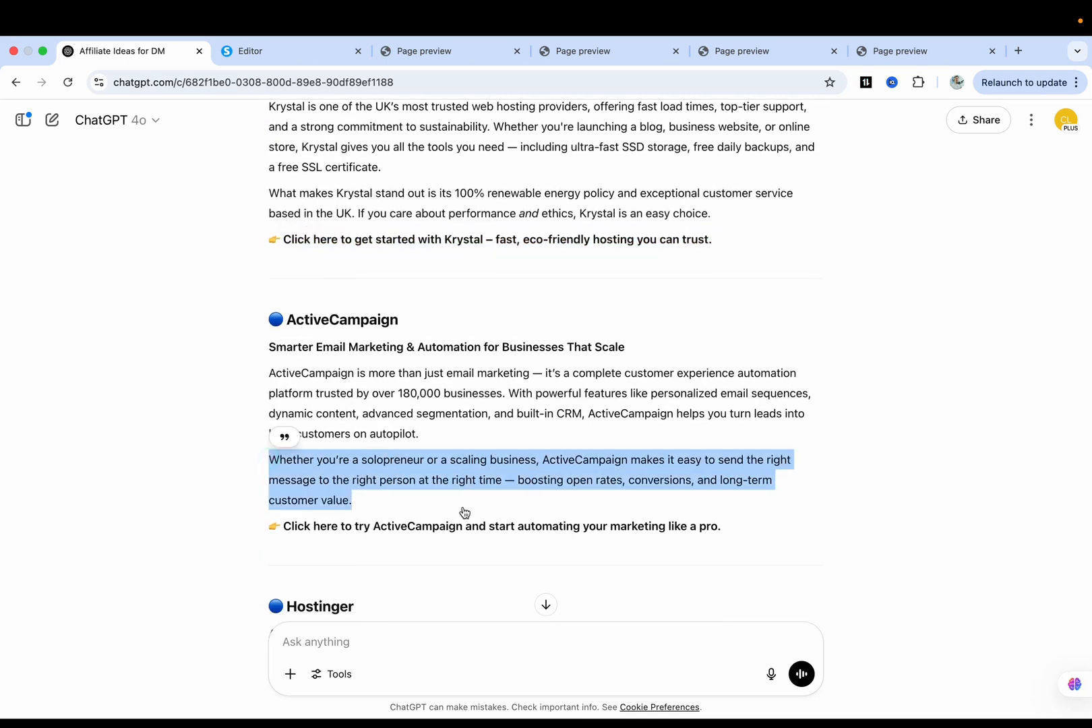
key(ctrl+Tab)
click(646, 521)
click(830, 406)
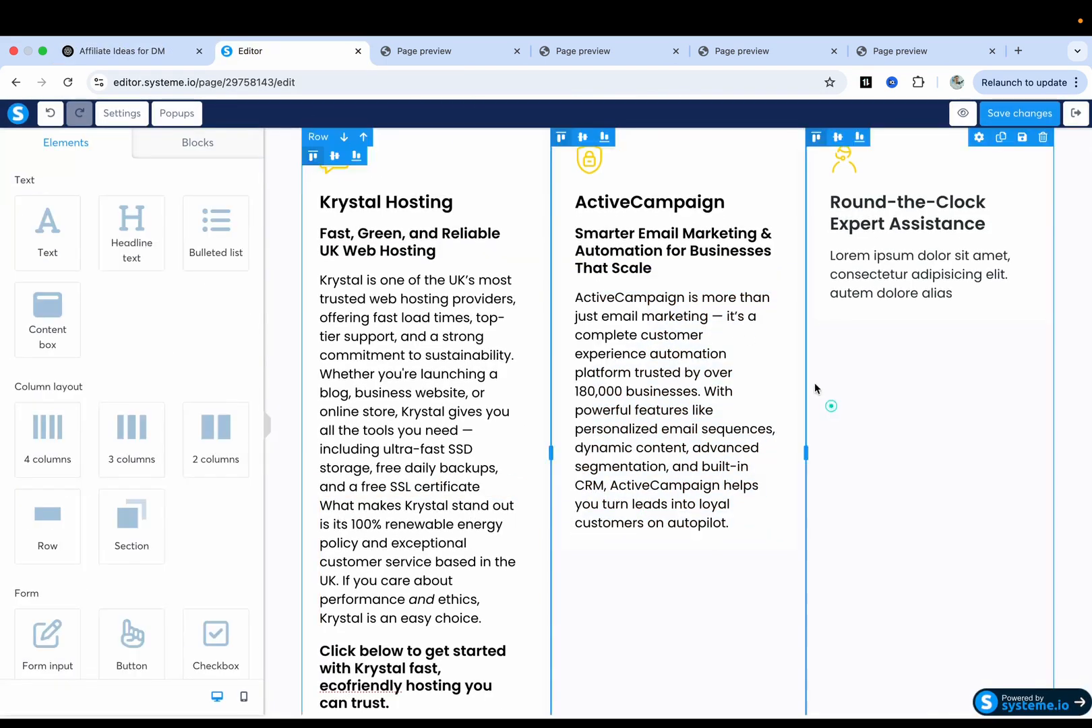
click(734, 280)
click(650, 594)
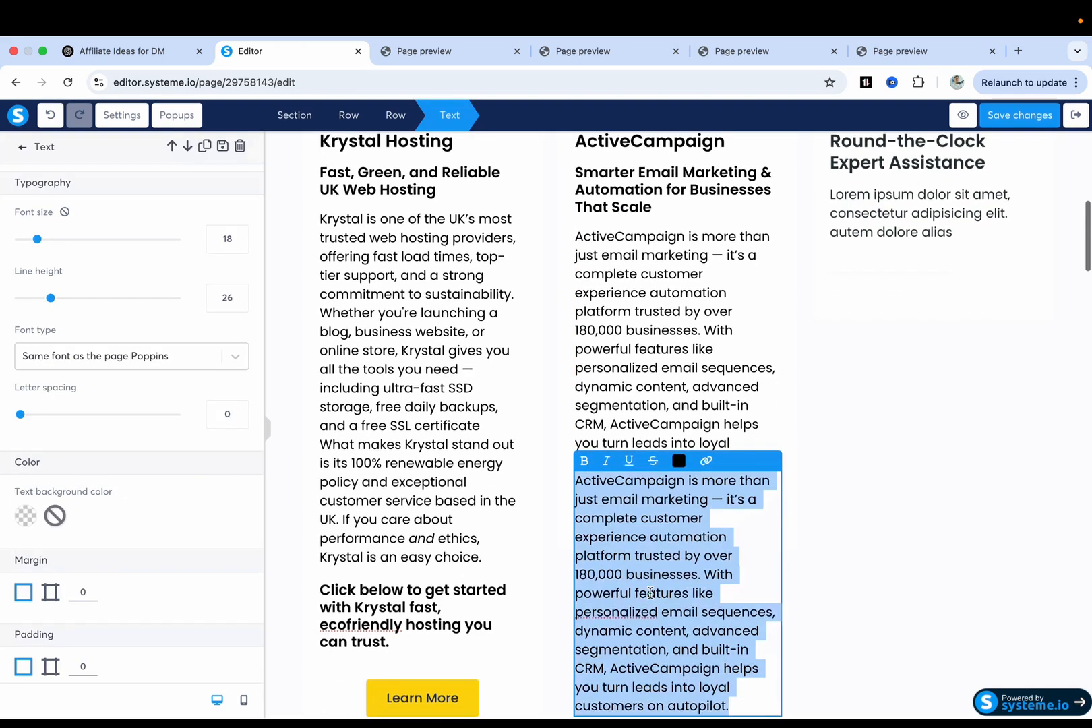
key(super+v)
Set the new ActiveCampaign paragraph's text colour to black.
click(678, 461)
click(760, 412)
triple_click(689, 525)
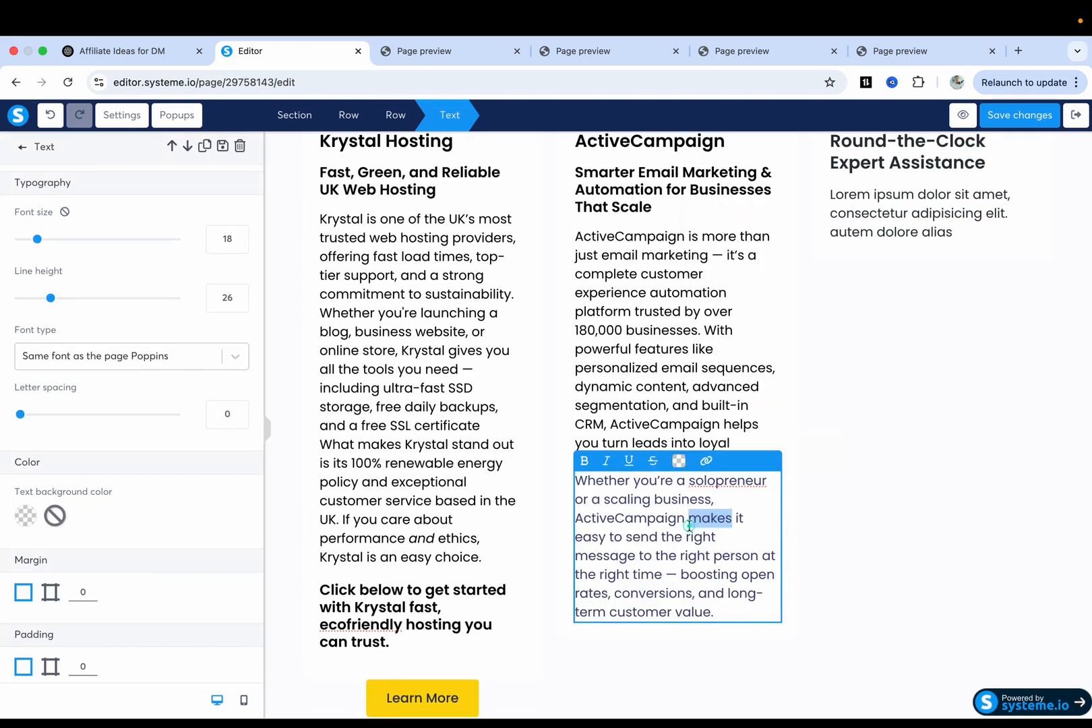
click(679, 461)
click(758, 414)
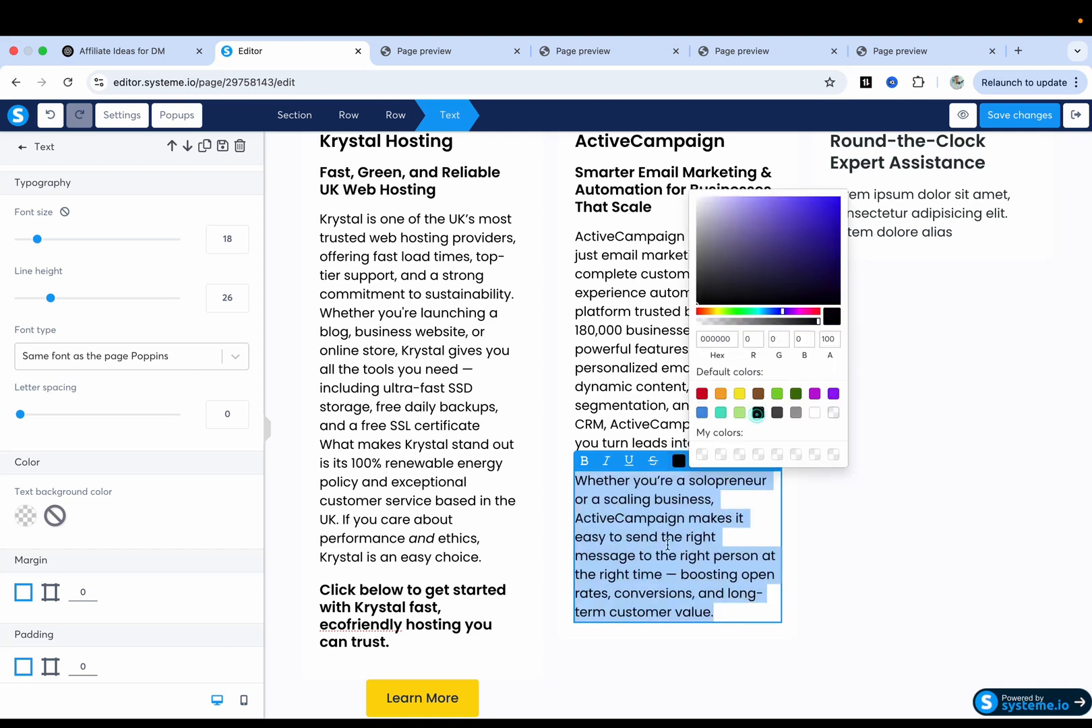
click(558, 519)
scroll(557, 520, down, 2)
Duplicate the Krystal call-to-action headline and place the copy under the ActiveCampaign text.
mouse_move(418, 471)
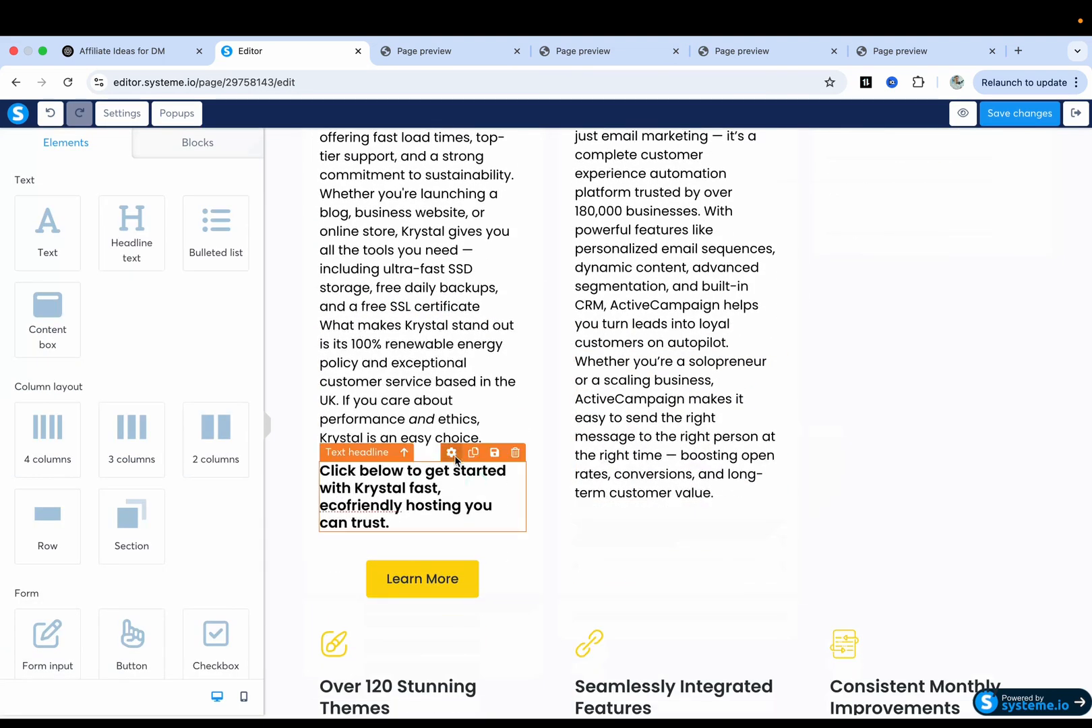
click(474, 453)
drag(409, 504, 653, 529)
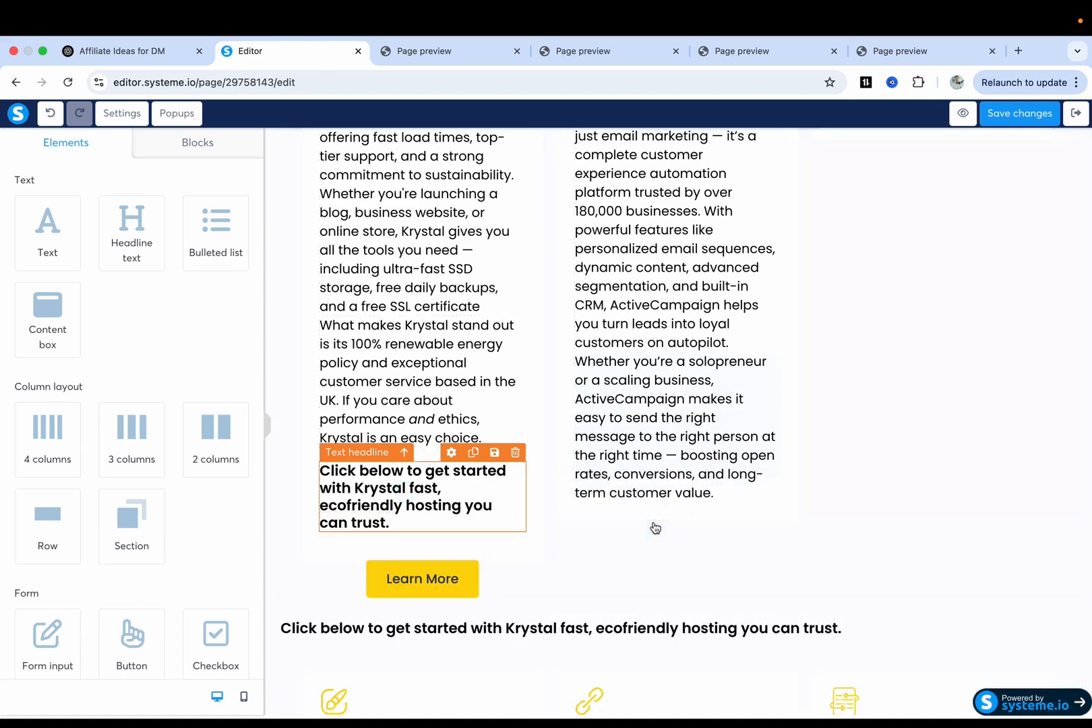
scroll(670, 515, up, 4)
scroll(670, 517, down, 3)
scroll(670, 517, up, 3)
scroll(670, 517, down, 5)
scroll(670, 517, down, 2)
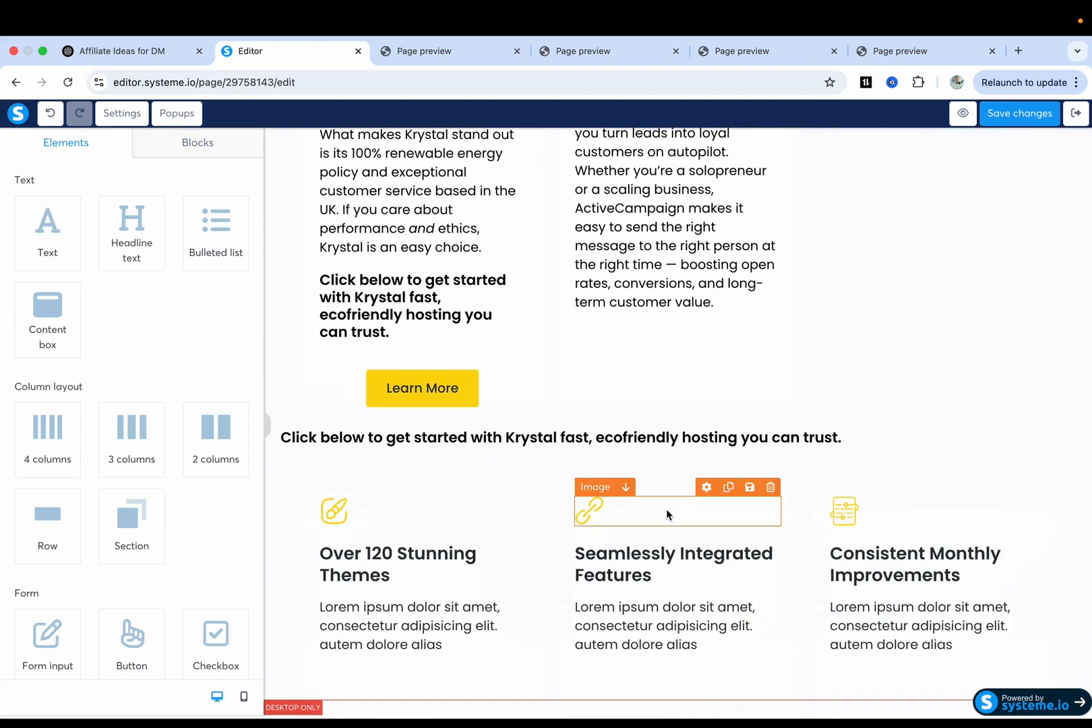
drag(411, 442, 613, 304)
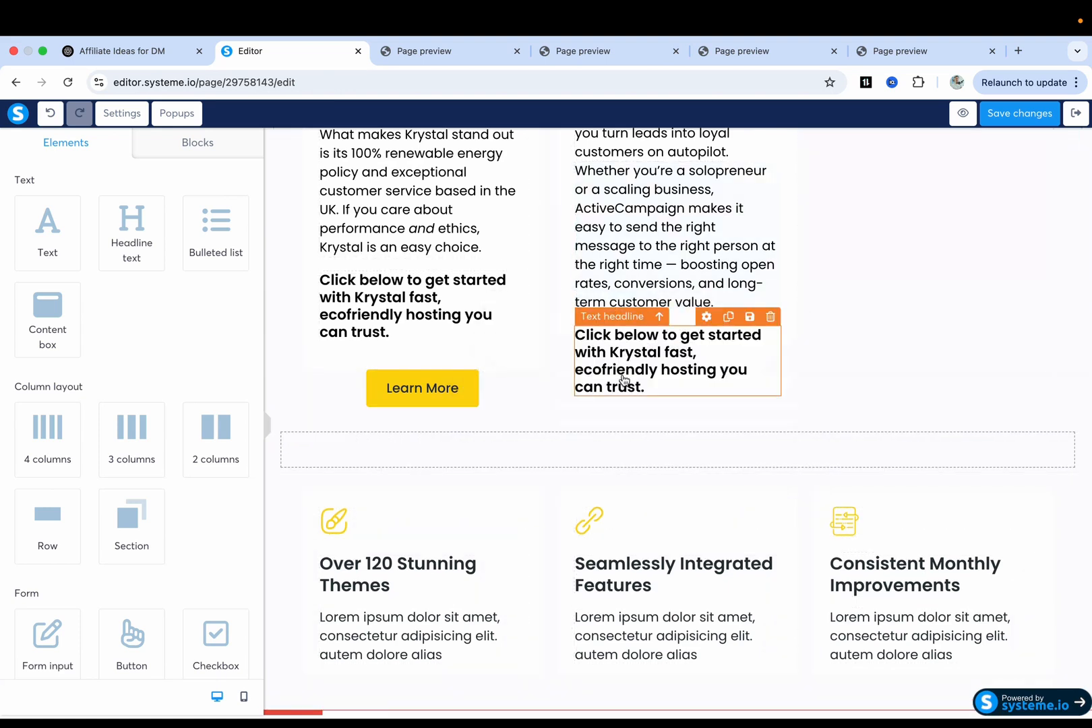
Replace the copy with the ActiveCampaign call-to-action line from ChatGPT and make it black.
key(ctrl+shift+Tab)
drag(286, 521, 716, 530)
key(ctrl+c)
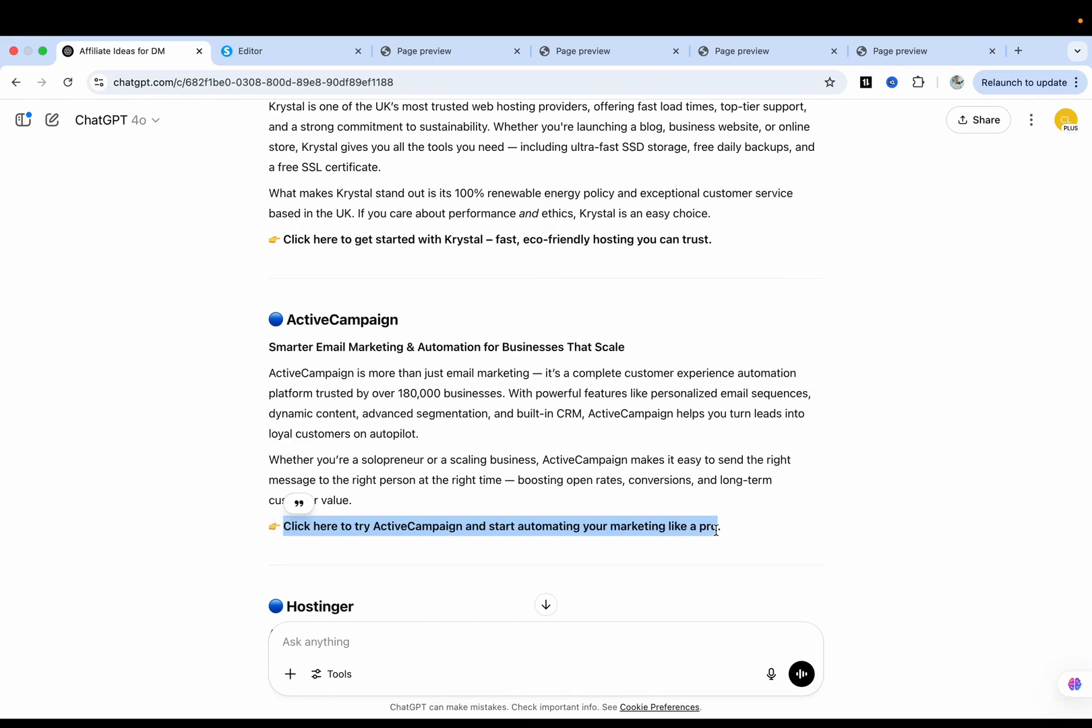
key(ctrl+Tab)
click(655, 367)
key(ctrl+a)
key(ctrl+v)
click(634, 323)
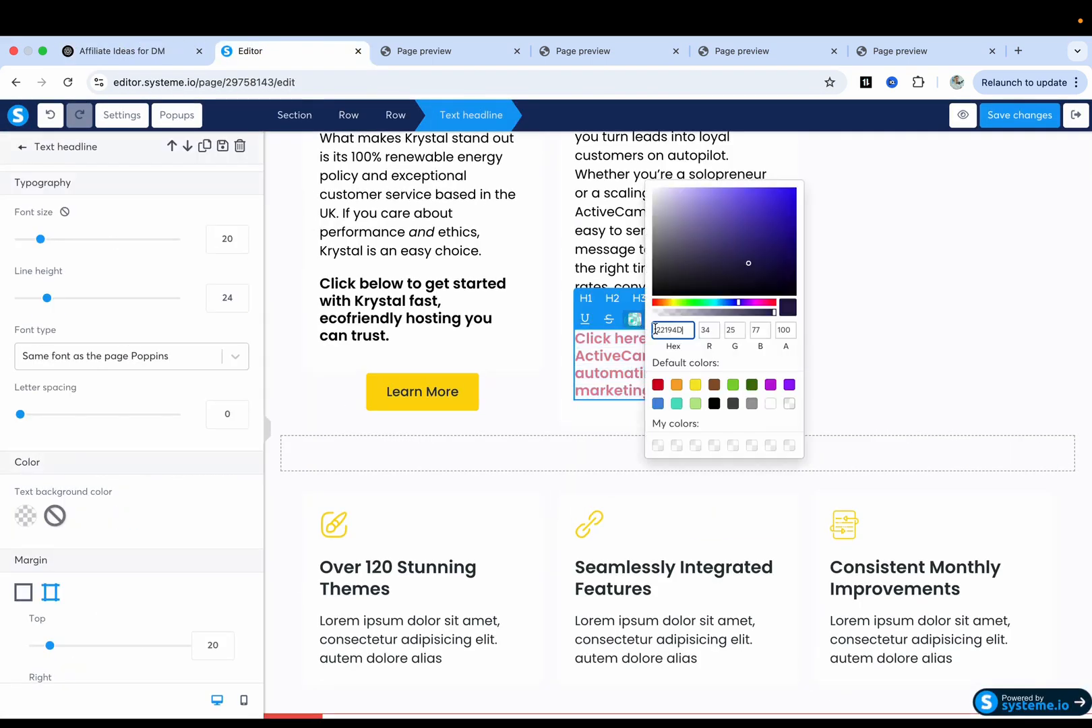
click(714, 403)
click(499, 283)
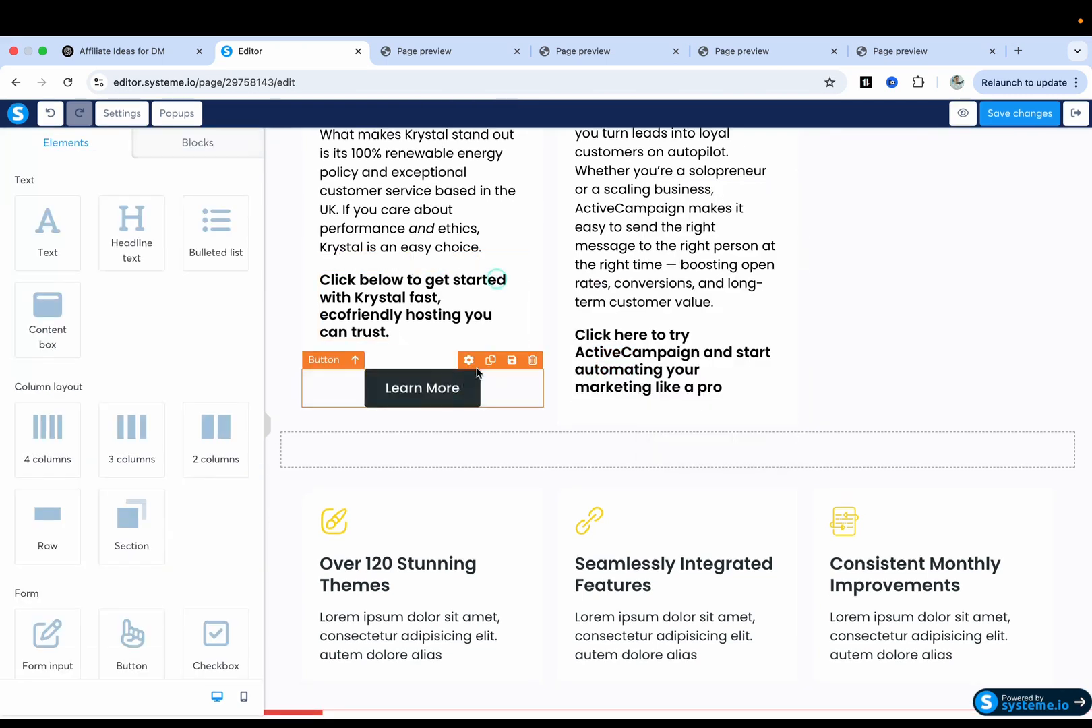
Duplicate the Krystal Learn More button and place the copy in the ActiveCampaign card.
click(490, 360)
drag(441, 385, 698, 383)
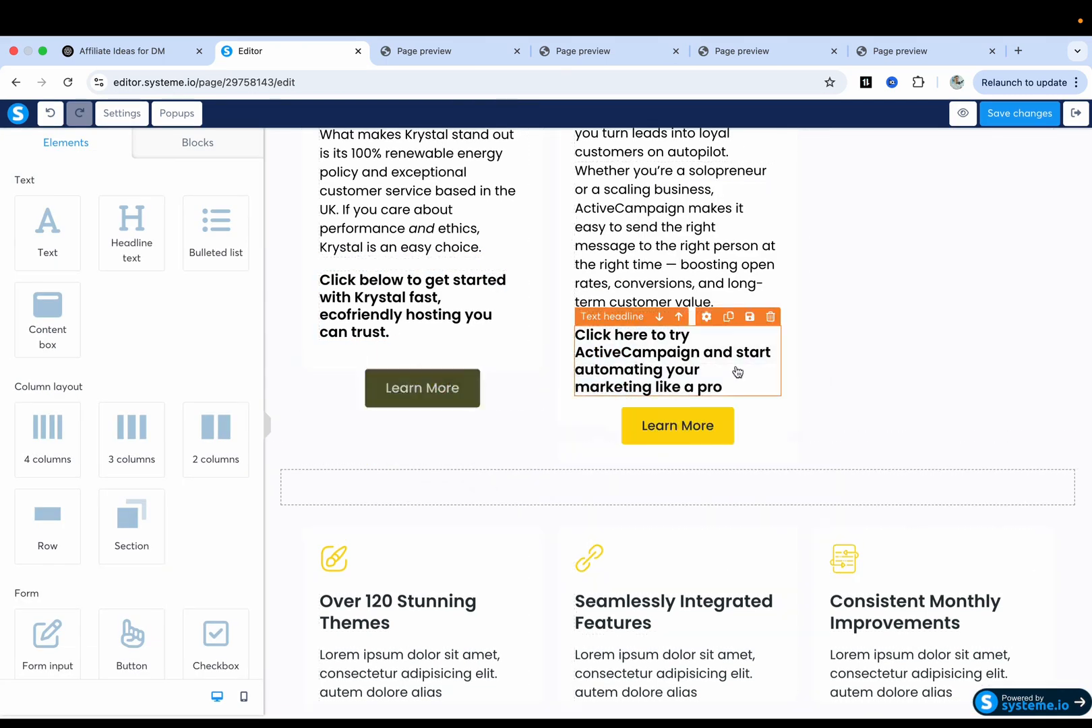
scroll(853, 359, up, 3)
click(854, 360)
scroll(854, 359, up, 3)
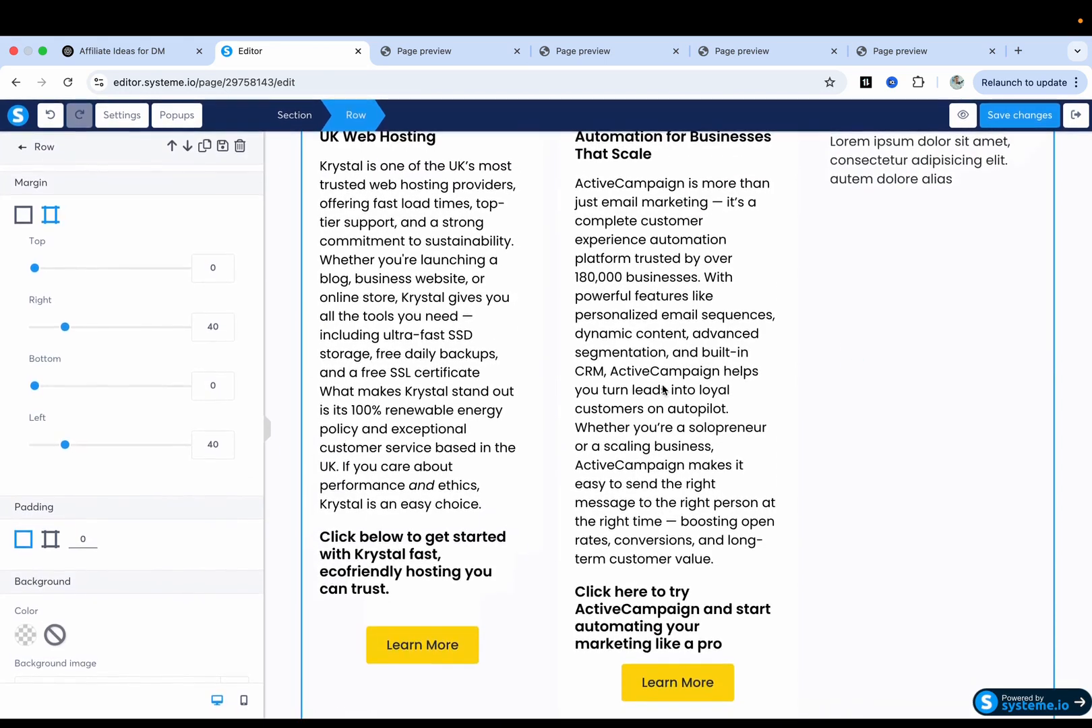
Delete the closing phrase from the Hostinger description paragraph.
click(595, 408)
scroll(607, 425, up, 5)
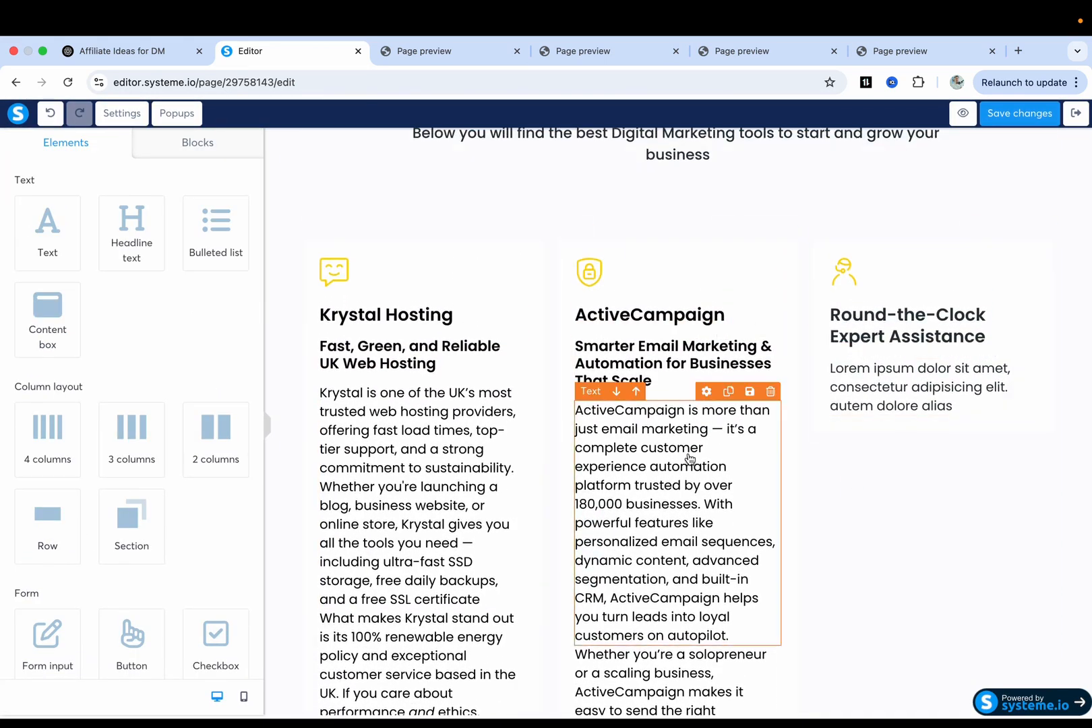
scroll(589, 469, down, 1)
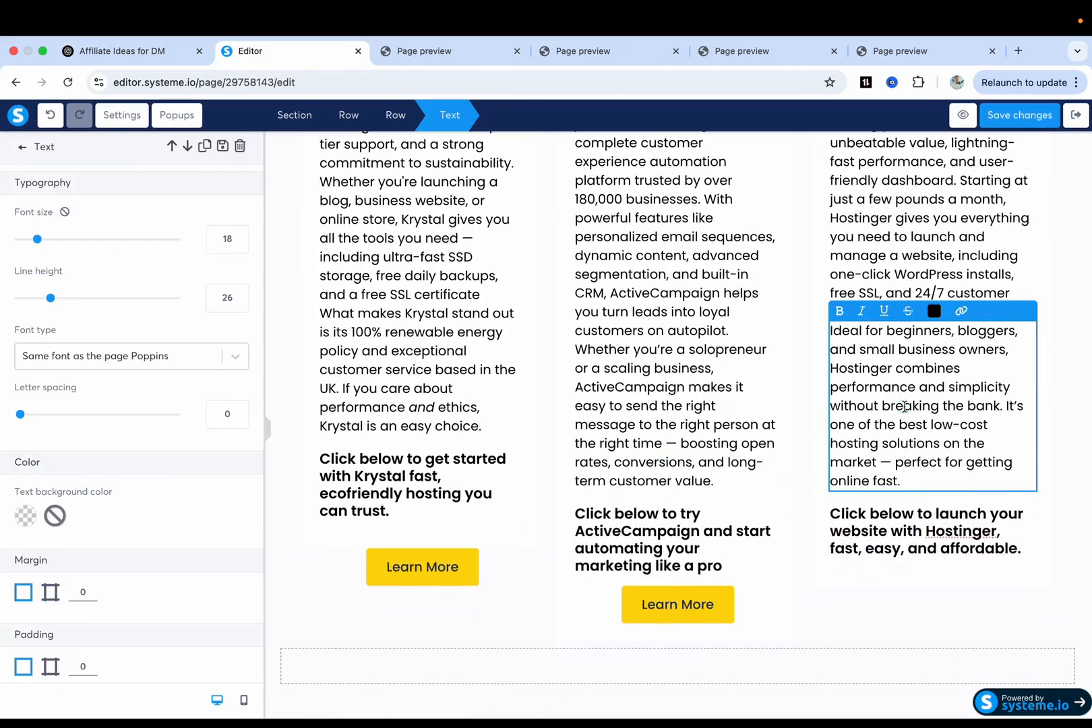
key(BackSpace)
key(BackSpace)
key(BackSpace)
key(BackSpace)
key(BackSpace)
key(BackSpace)
key(BackSpace)
key(BackSpace)
key(BackSpace)
key(BackSpace)
key(BackSpace)
key(BackSpace)
key(BackSpace)
key(BackSpace)
key(BackSpace)
key(BackSpace)
key(BackSpace)
key(BackSpace)
key(BackSpace)
key(BackSpace)
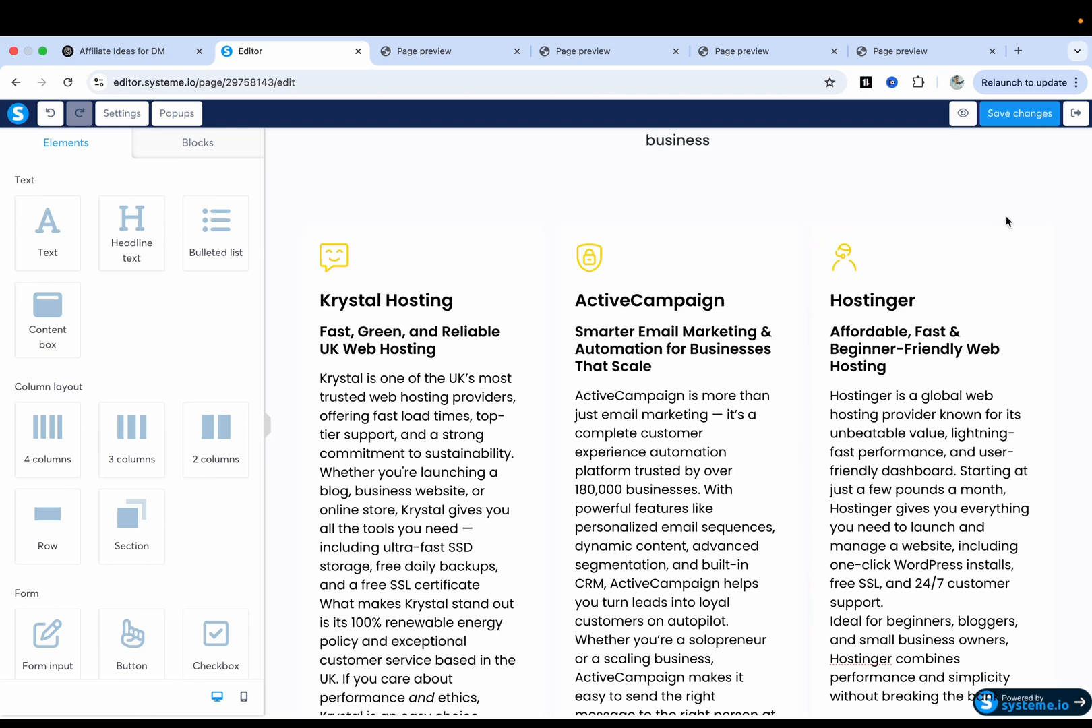
Undo the accidental duplicate of the Hostinger card content.
click(999, 211)
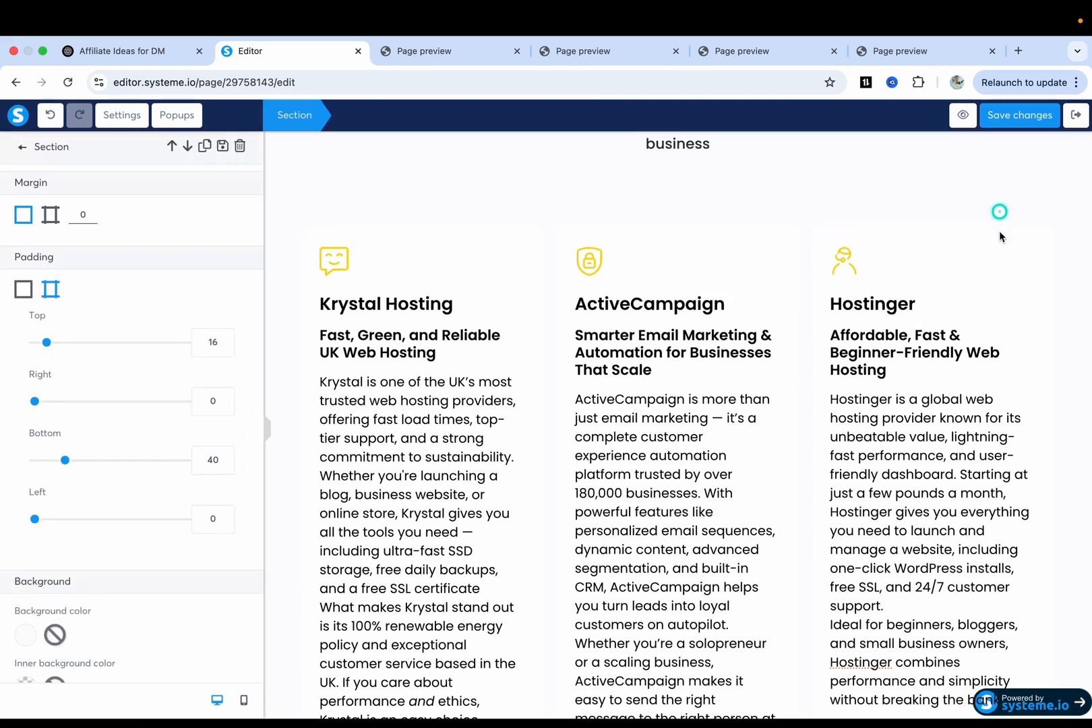
click(786, 268)
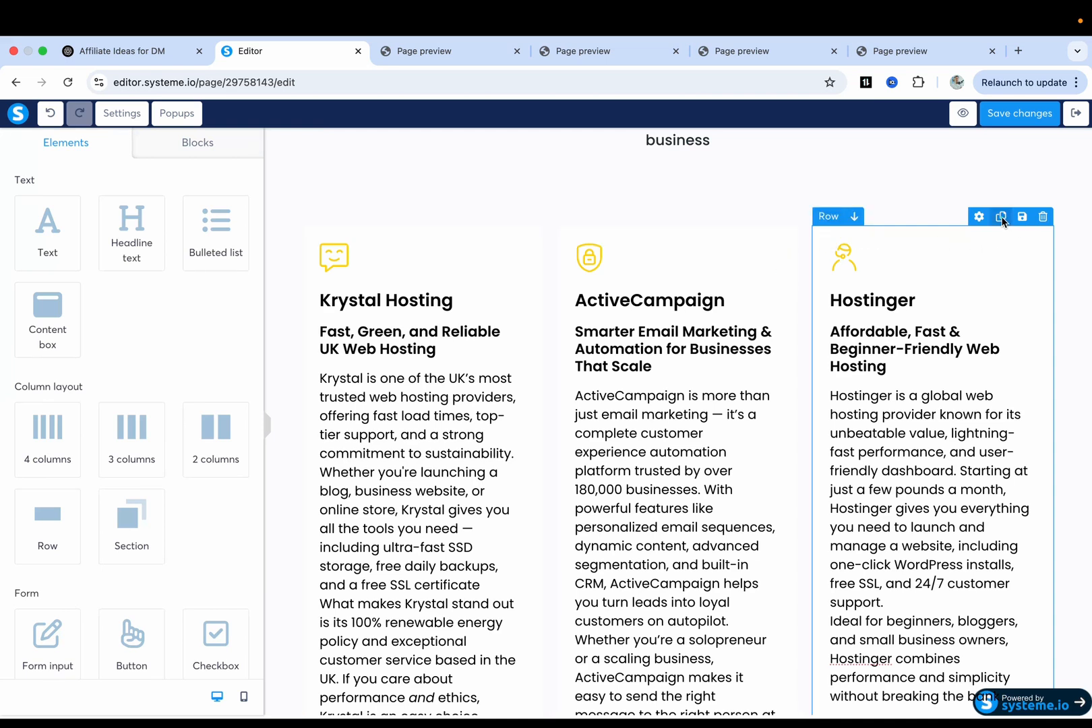
scroll(966, 385, down, 7)
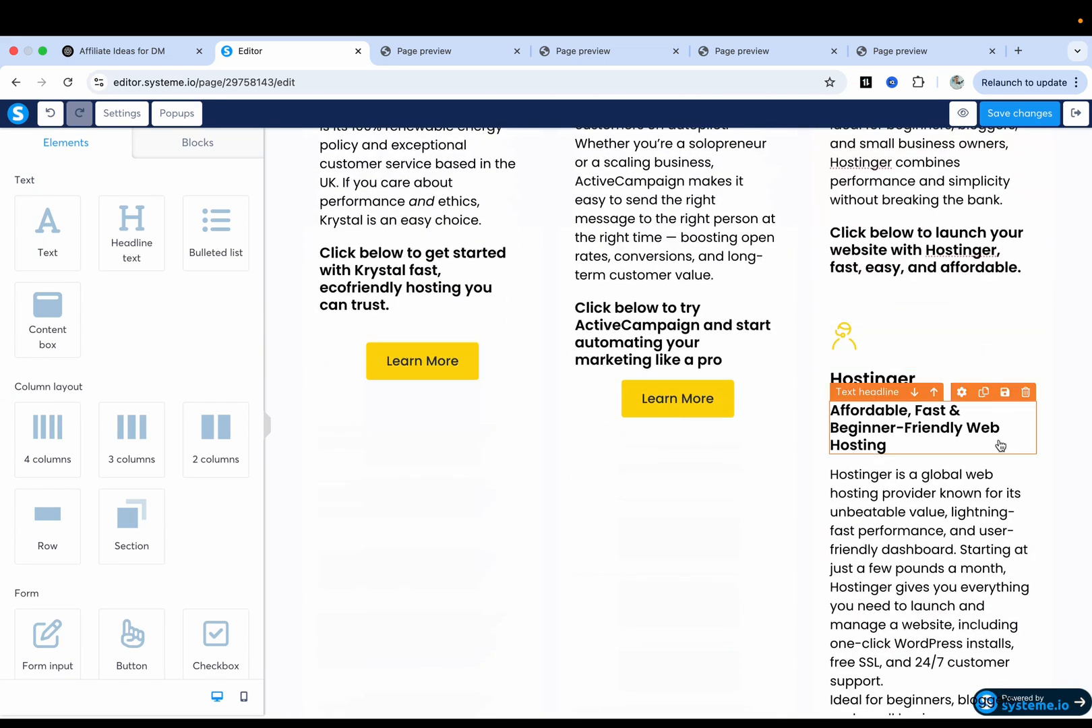
click(50, 114)
Save the page changes.
scroll(724, 360, up, 4)
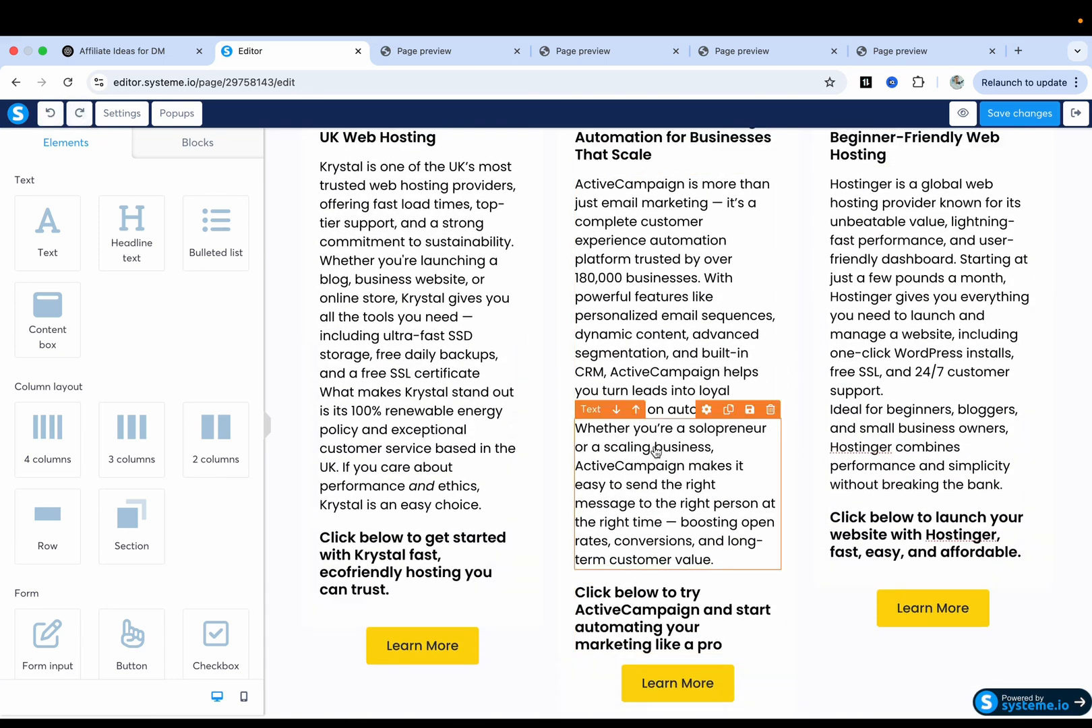
scroll(653, 449, up, 2)
scroll(655, 451, up, 3)
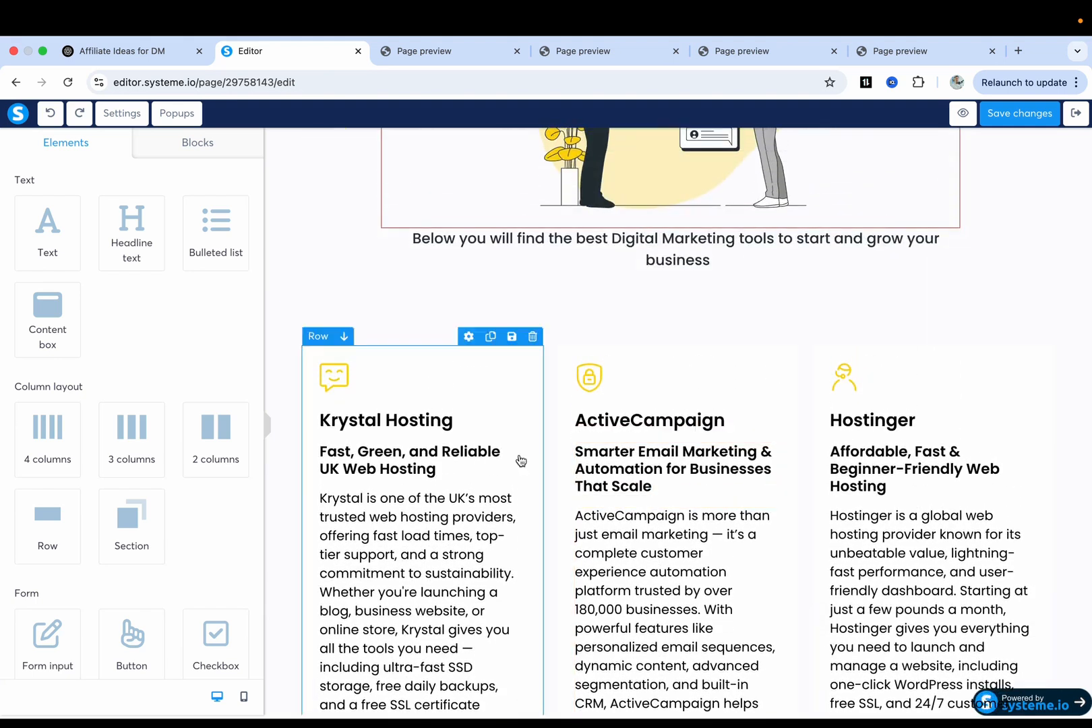
scroll(945, 412, up, 4)
scroll(945, 413, down, 2)
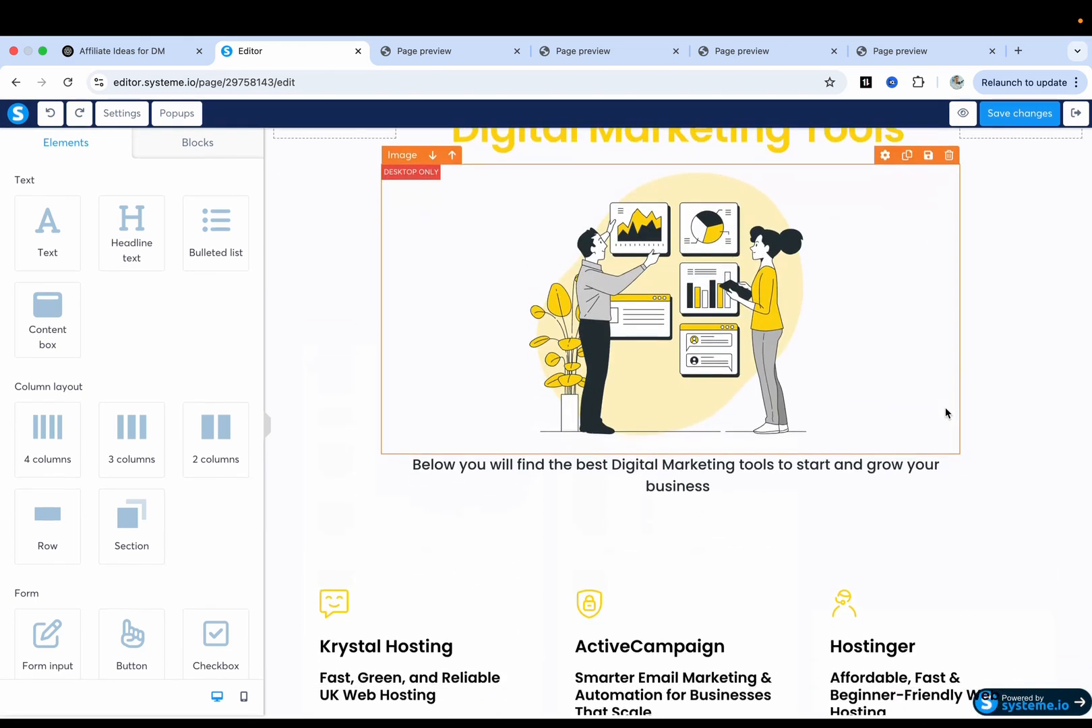
click(1012, 115)
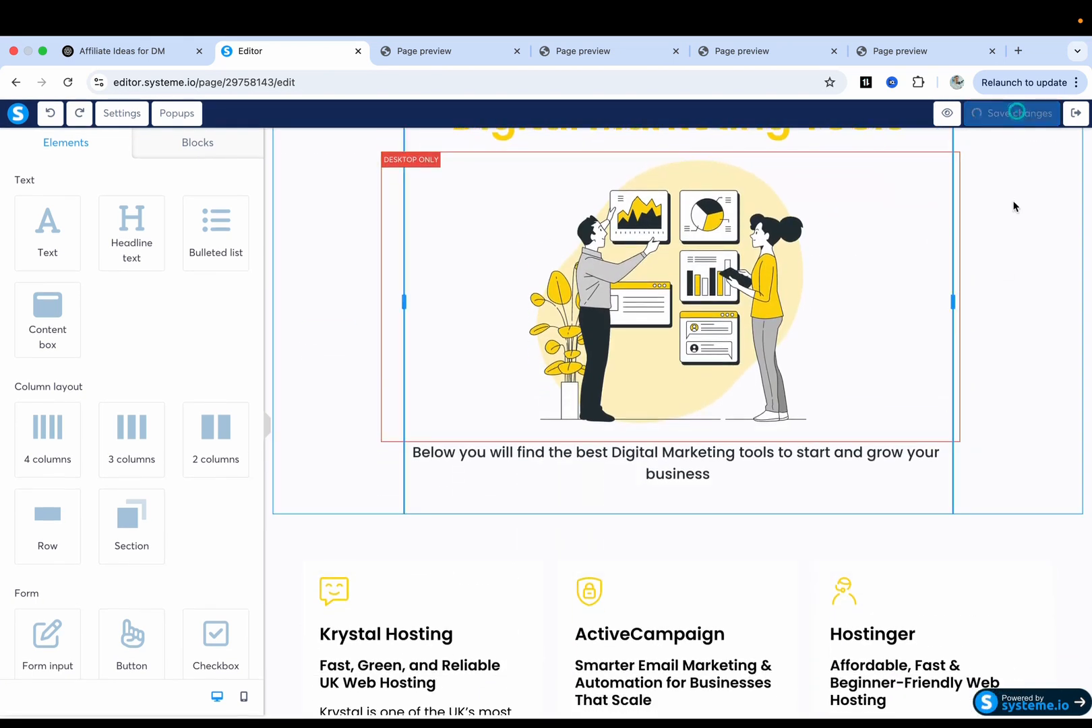
Preview the page, review the Krystal, ActiveCampaign and Hostinger cards, then return to the editor.
click(963, 115)
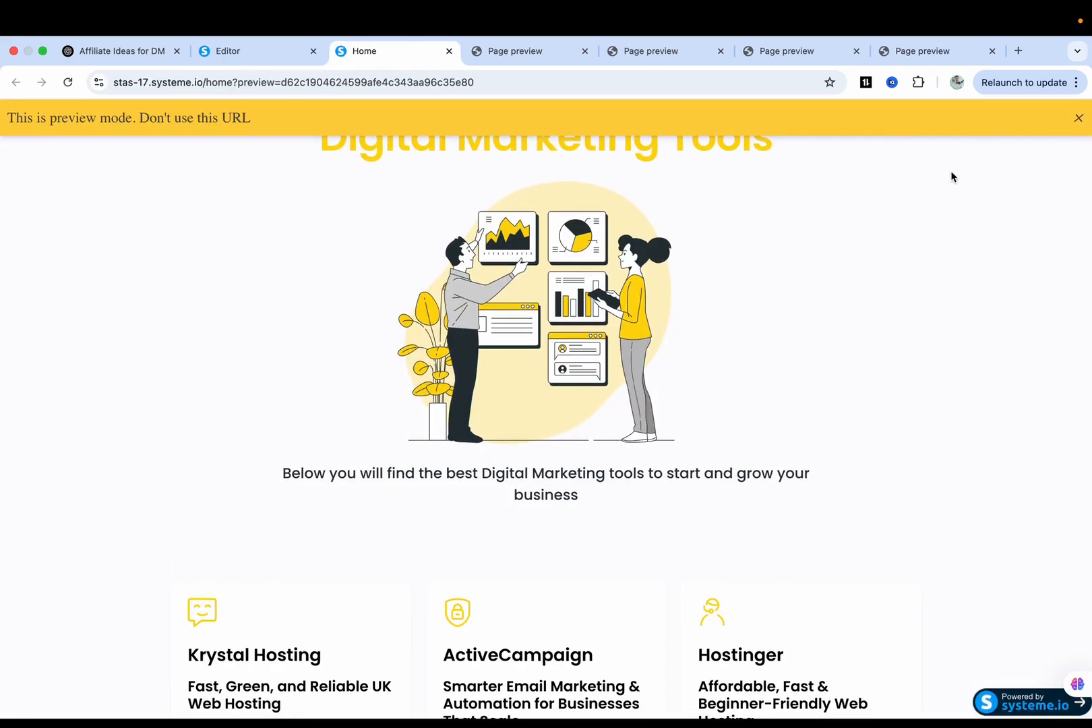
click(1077, 119)
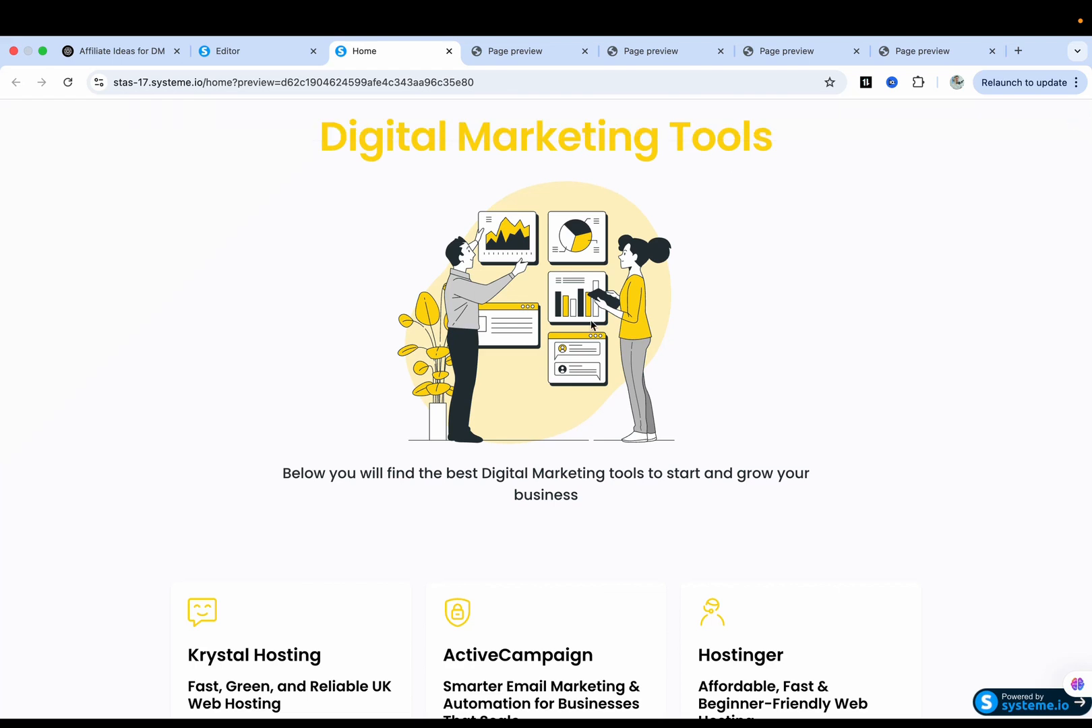
drag(303, 471, 707, 482)
click(707, 482)
scroll(505, 504, down, 3)
scroll(504, 503, down, 2)
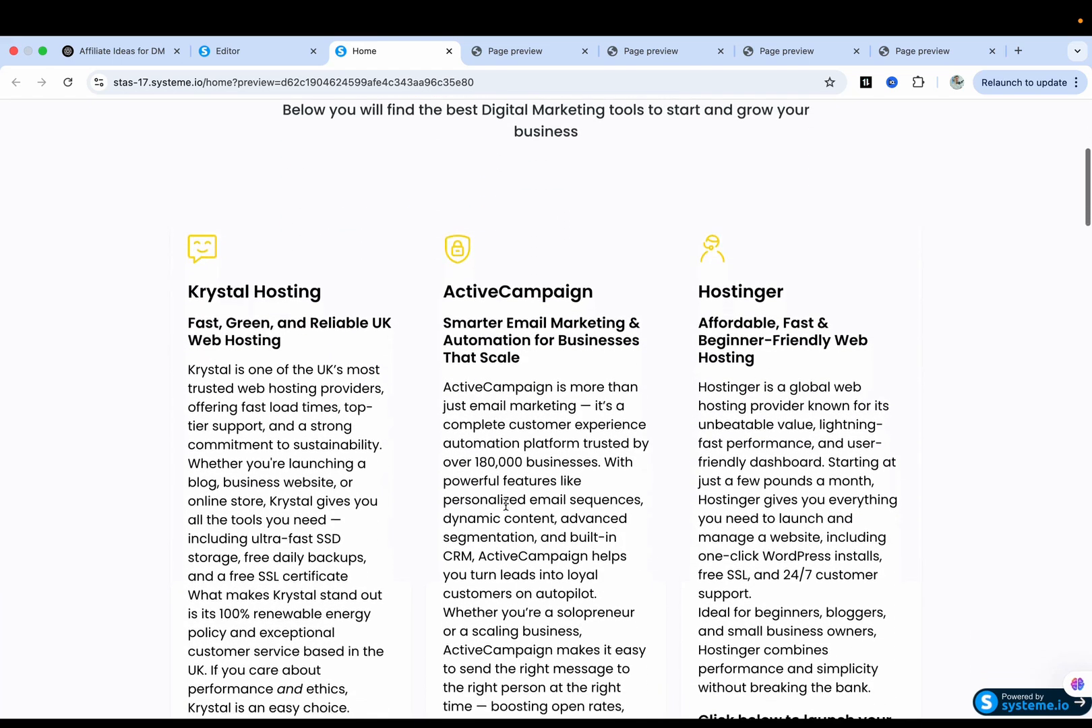
scroll(589, 400, down, 4)
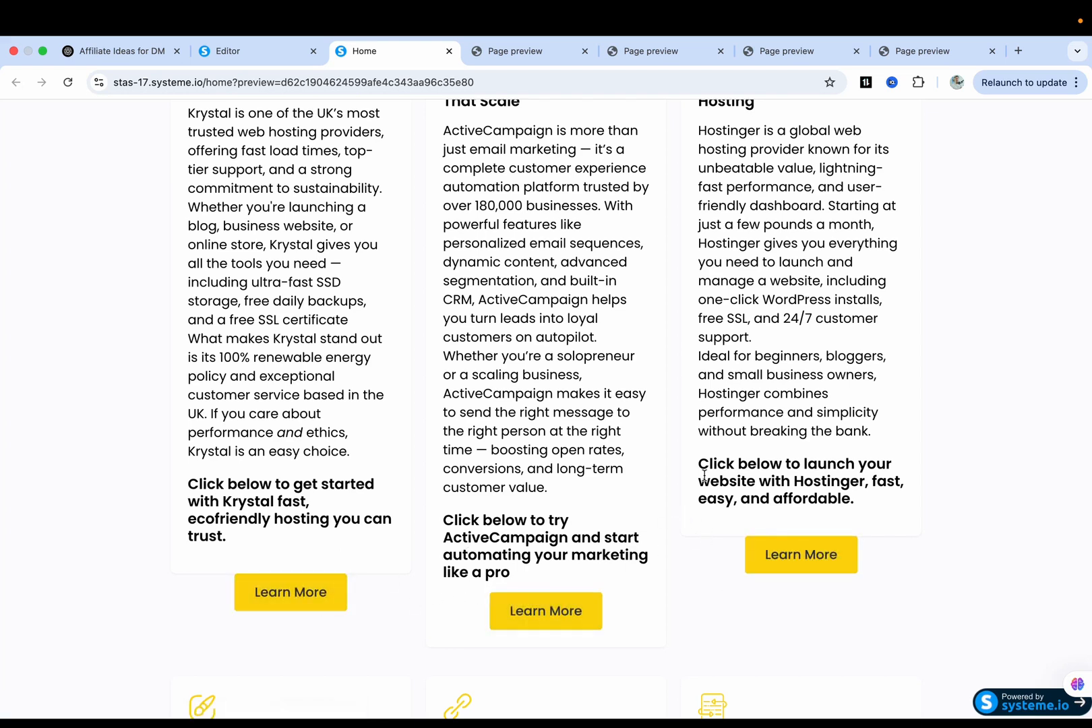
key(ctrl+shift+Tab)
scroll(680, 536, down, 8)
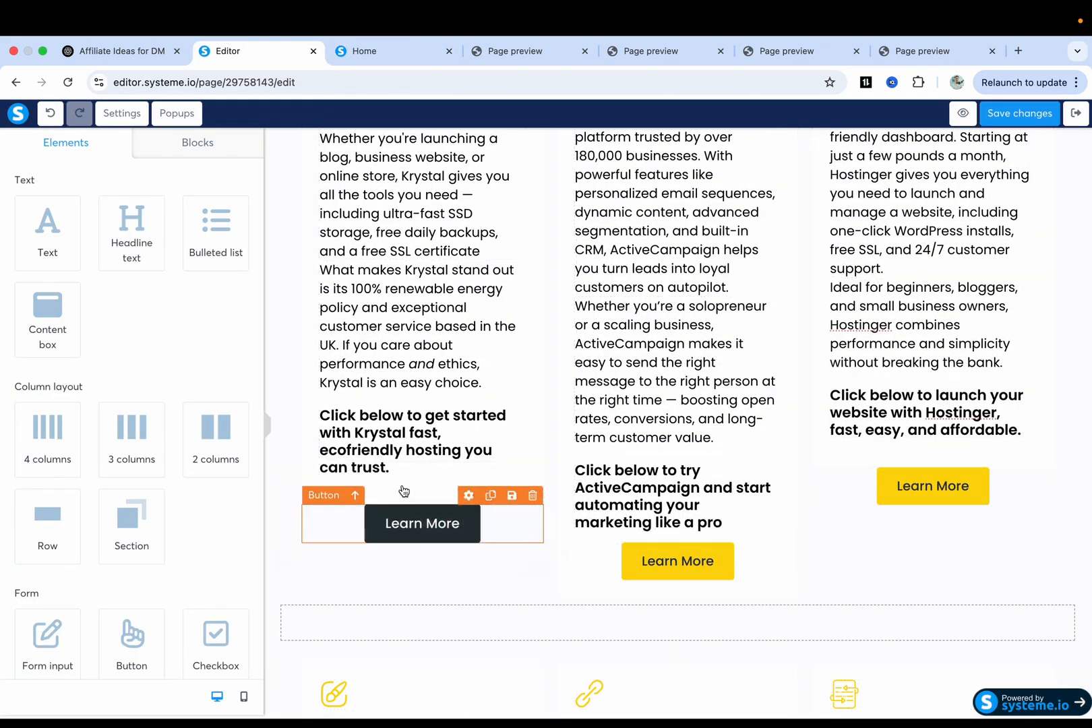
Drag the Krystal and Hostinger Learn More buttons up under their text, then save the page.
drag(464, 520, 435, 471)
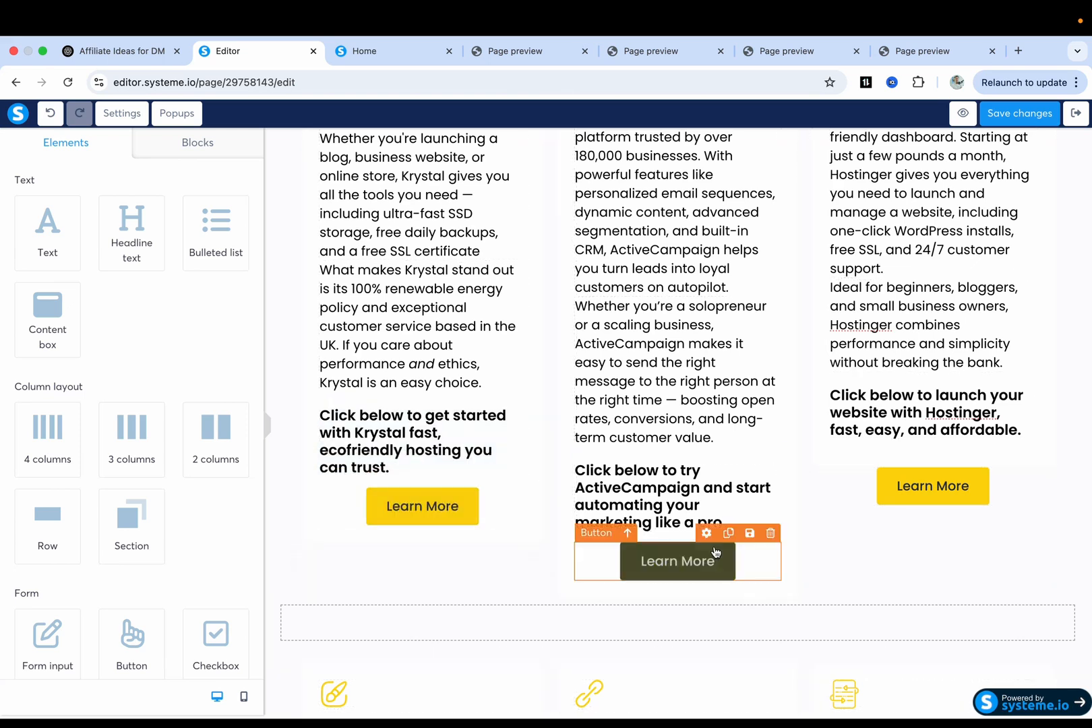
drag(906, 480, 902, 445)
click(1000, 115)
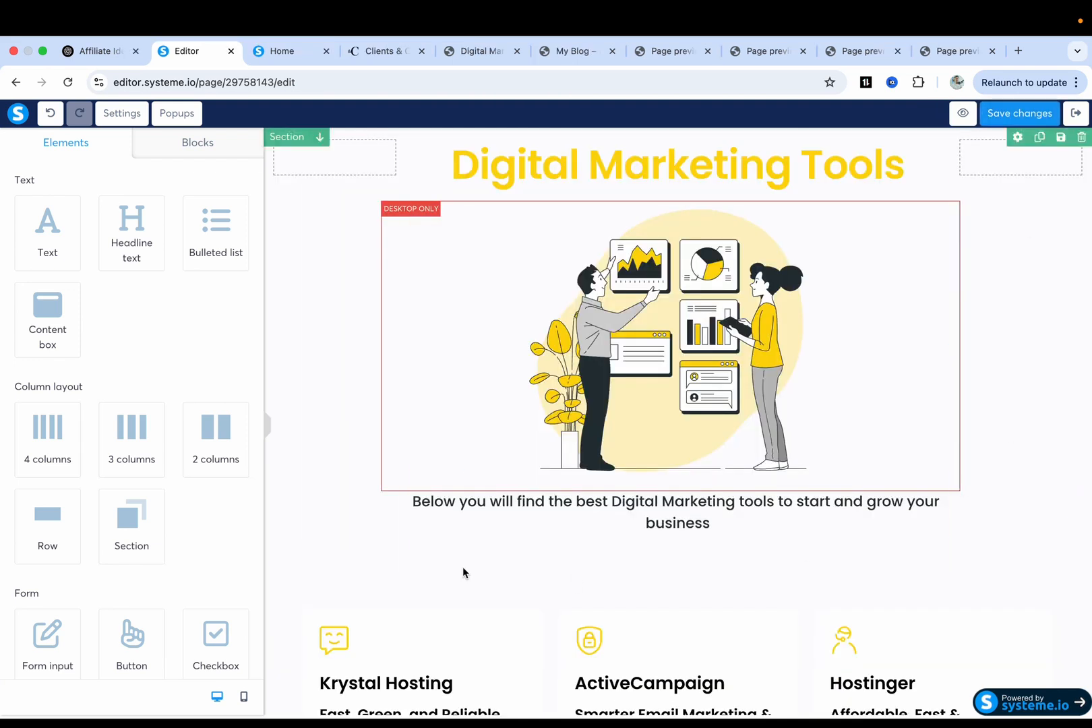
scroll(463, 573, down, 10)
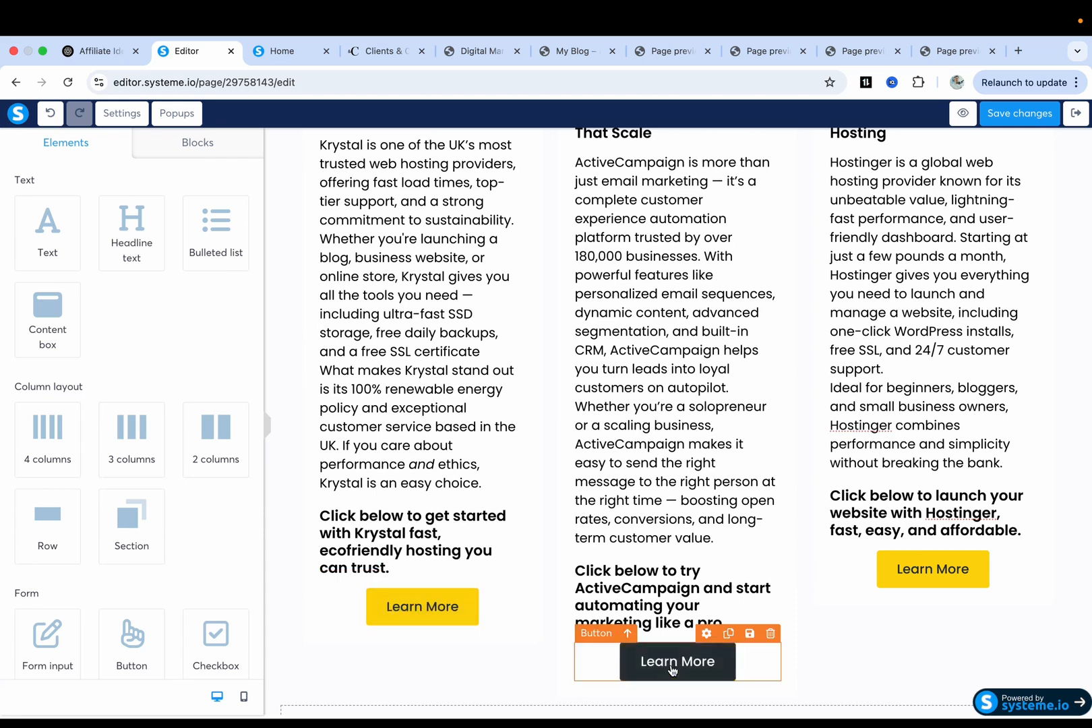
Delete the ultimatedigitaltoolbox.com address from the Krystal Learn More button, keeping its Open URL action.
click(410, 609)
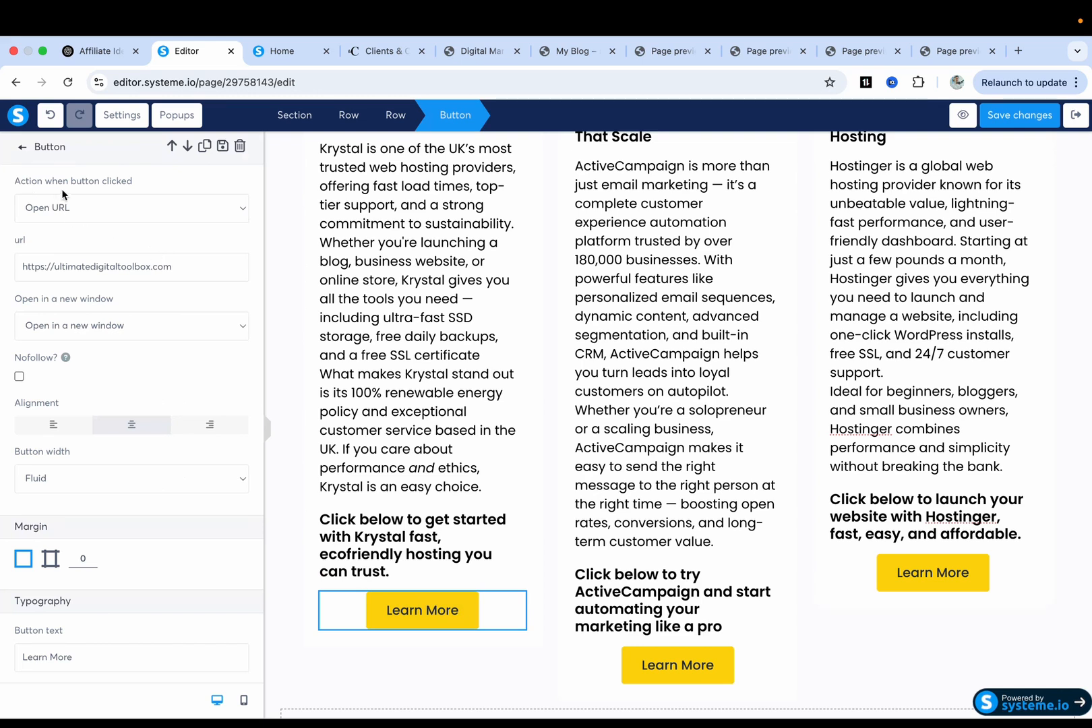
click(113, 207)
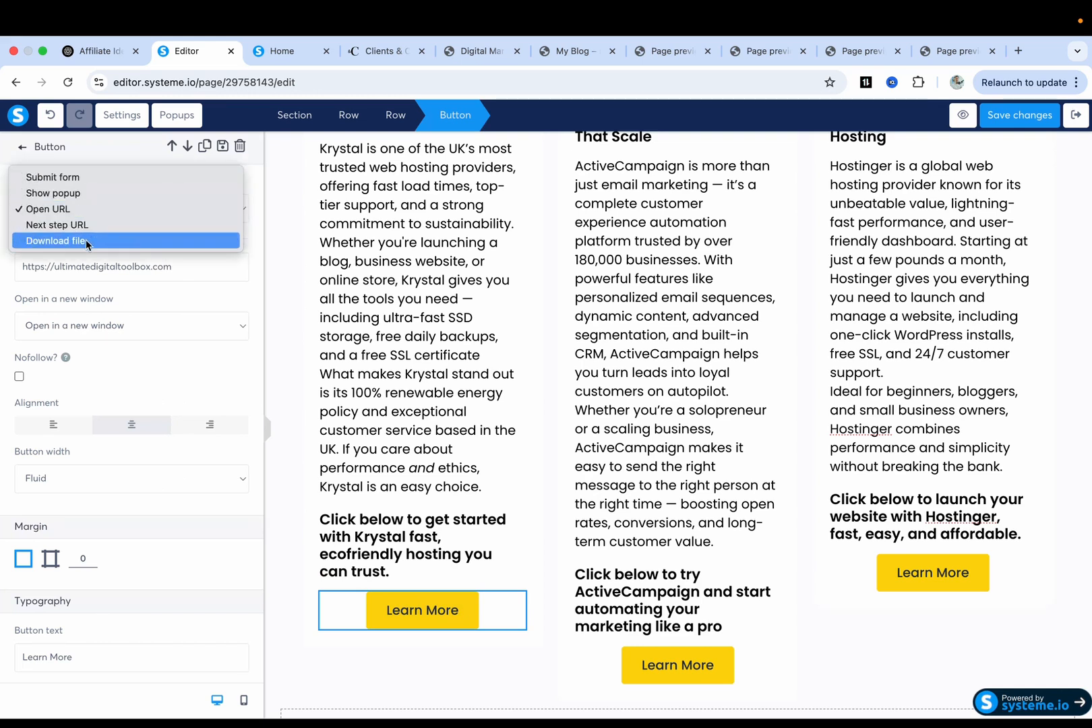
click(76, 209)
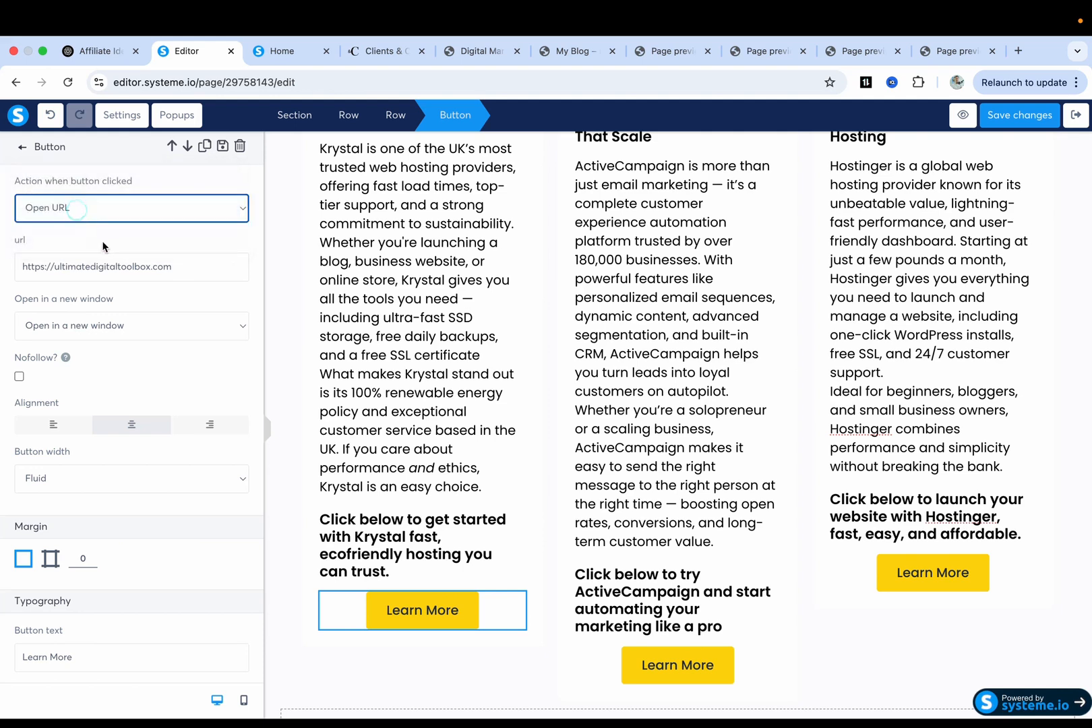
triple_click(93, 270)
key(BackSpace)
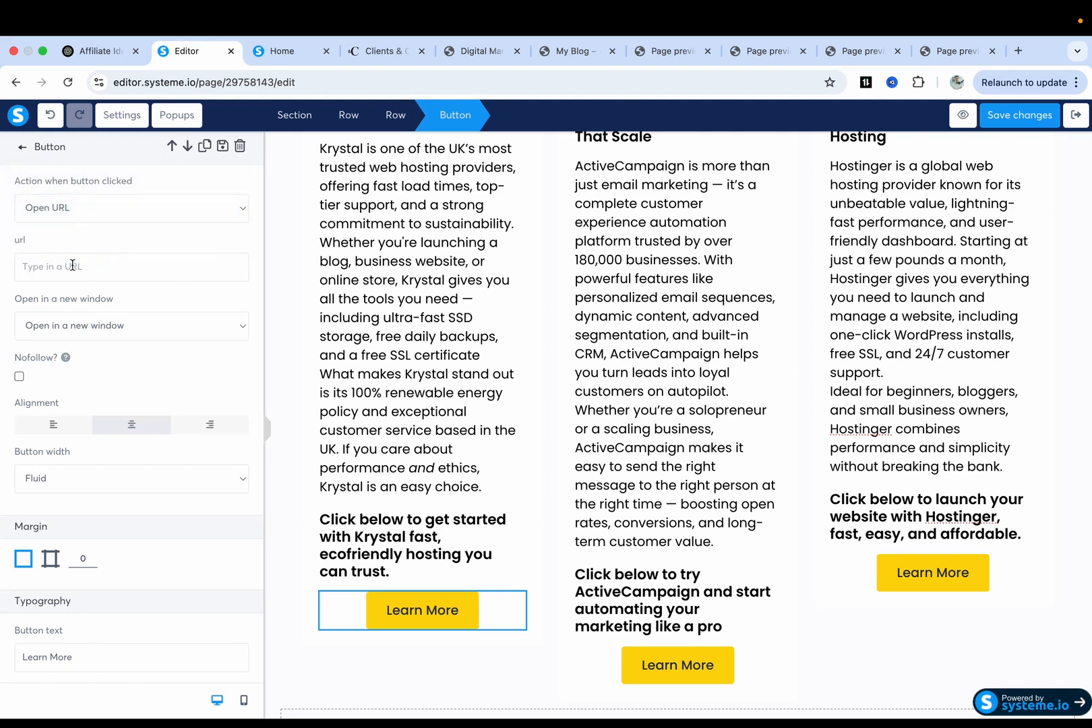
click(590, 421)
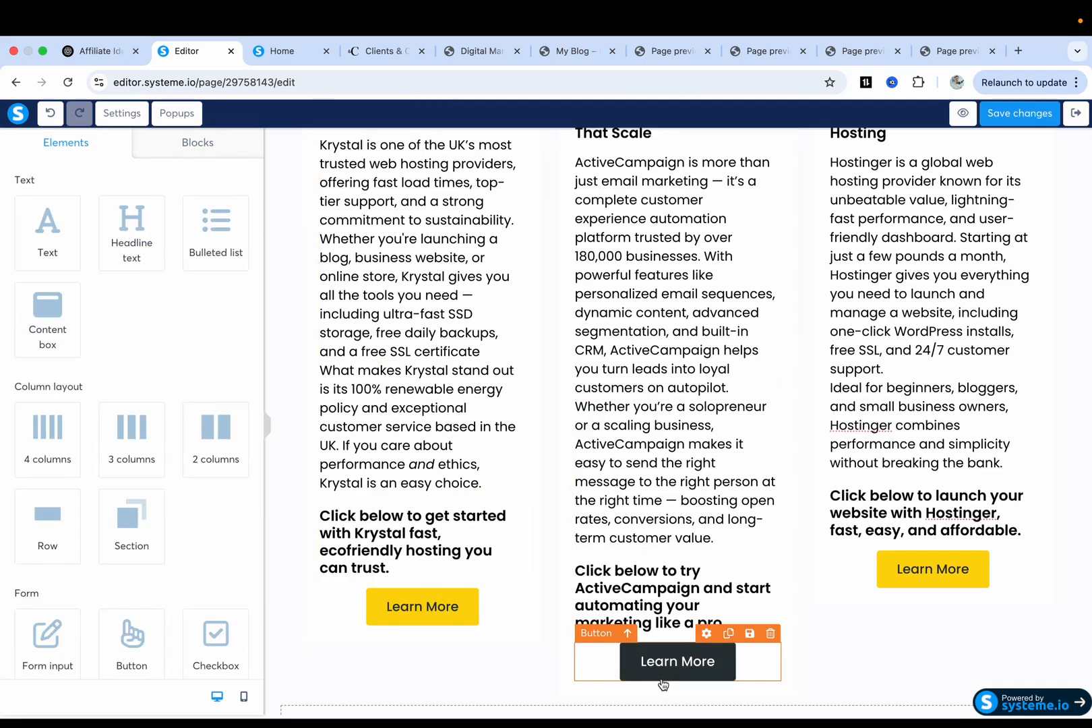
scroll(933, 579, up, 2)
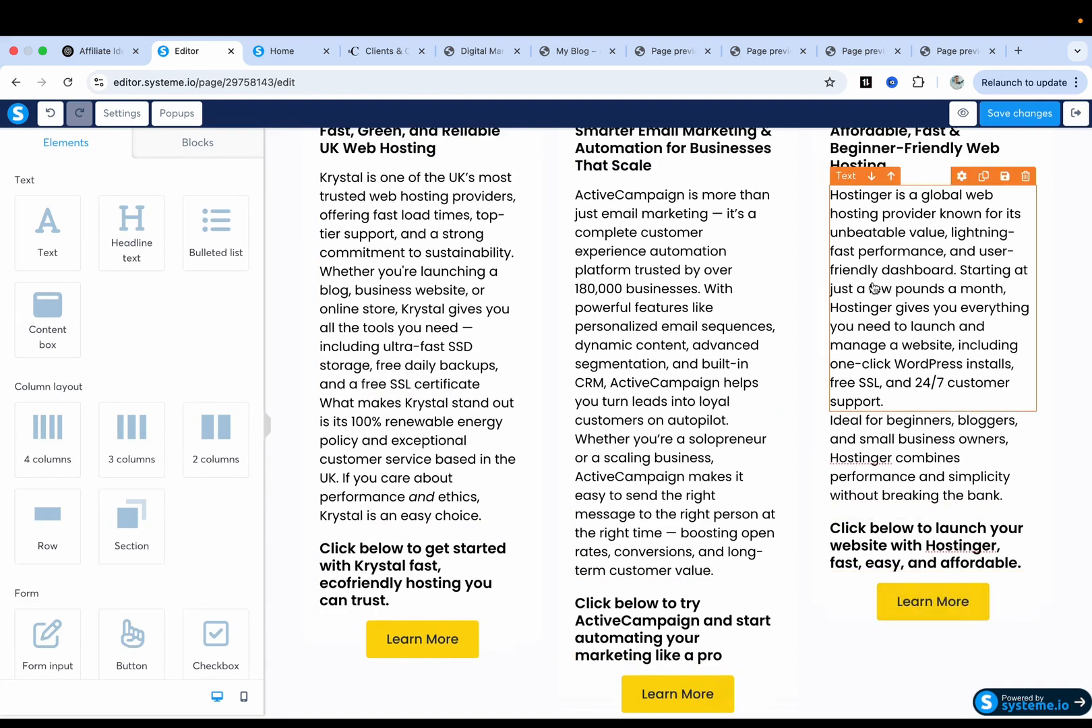
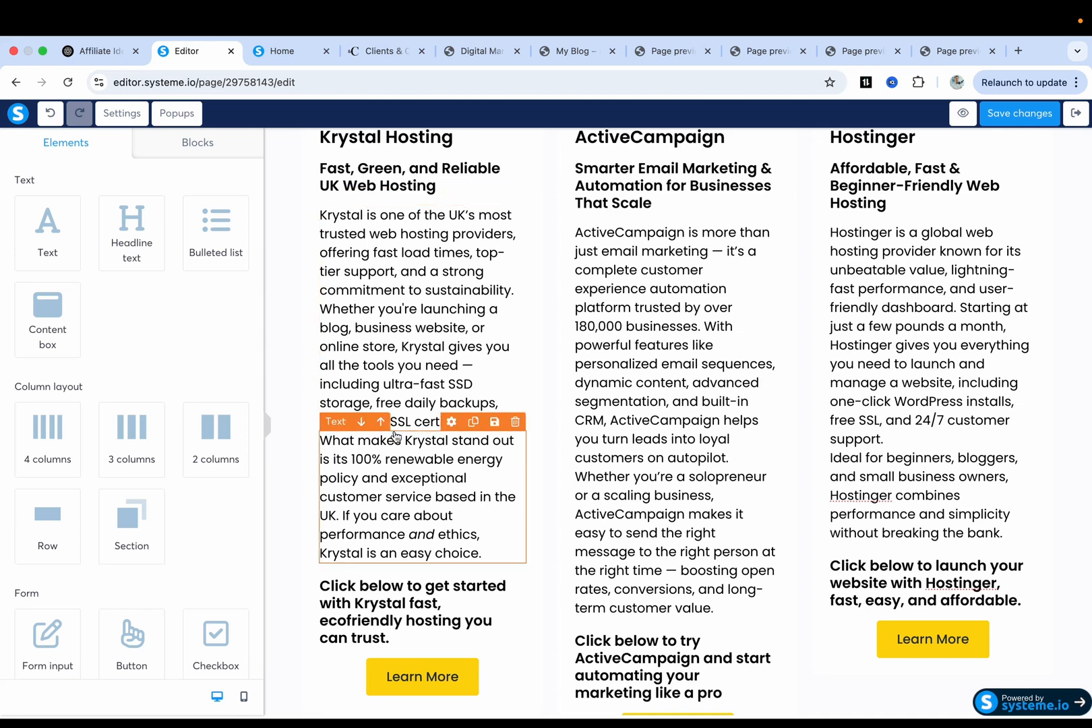
Paste the Krystal affiliate link into the Krystal Learn More button's URL field and verify it.
scroll(411, 529, down, 3)
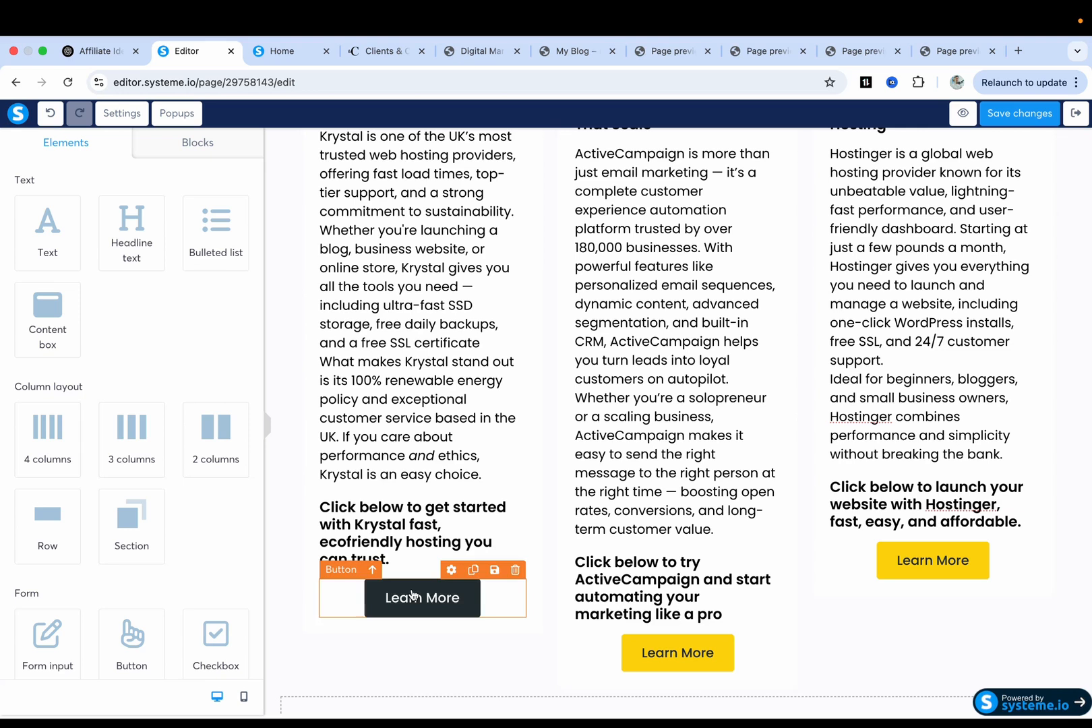
click(430, 600)
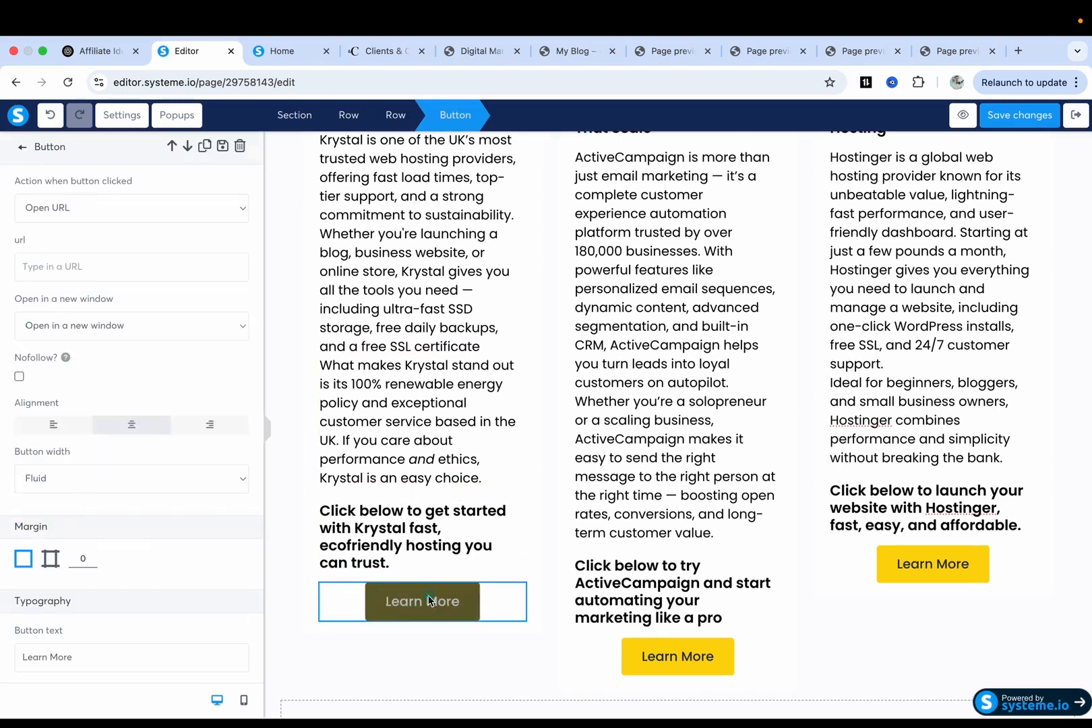
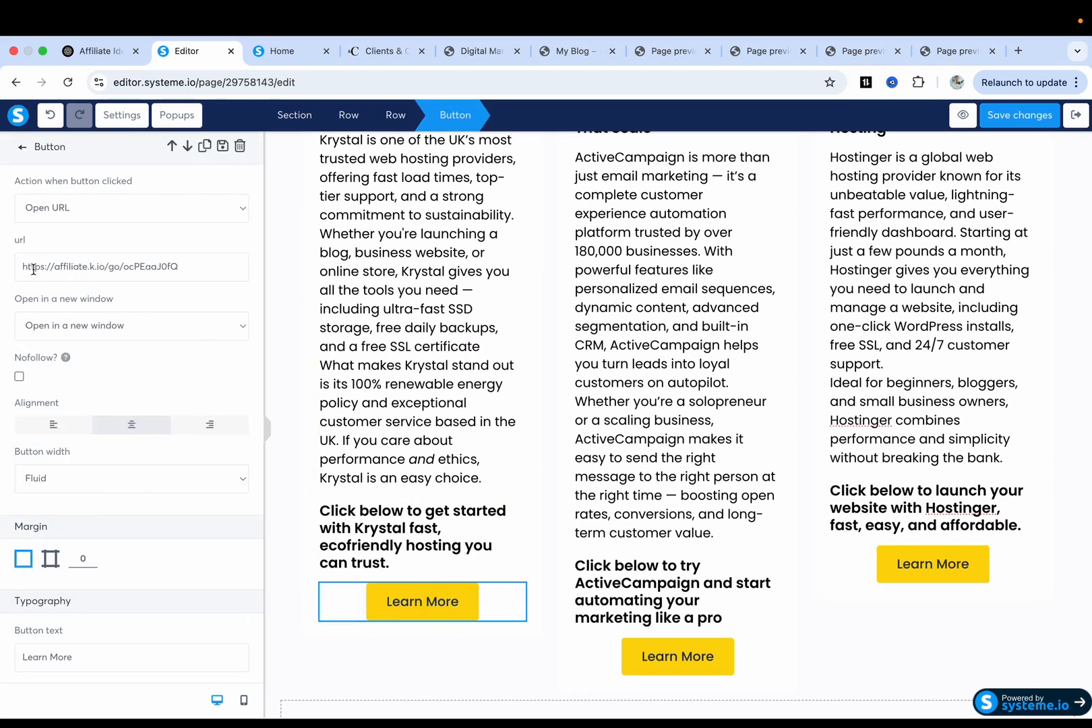
scroll(33, 270, up, 5)
drag(68, 263, 135, 259)
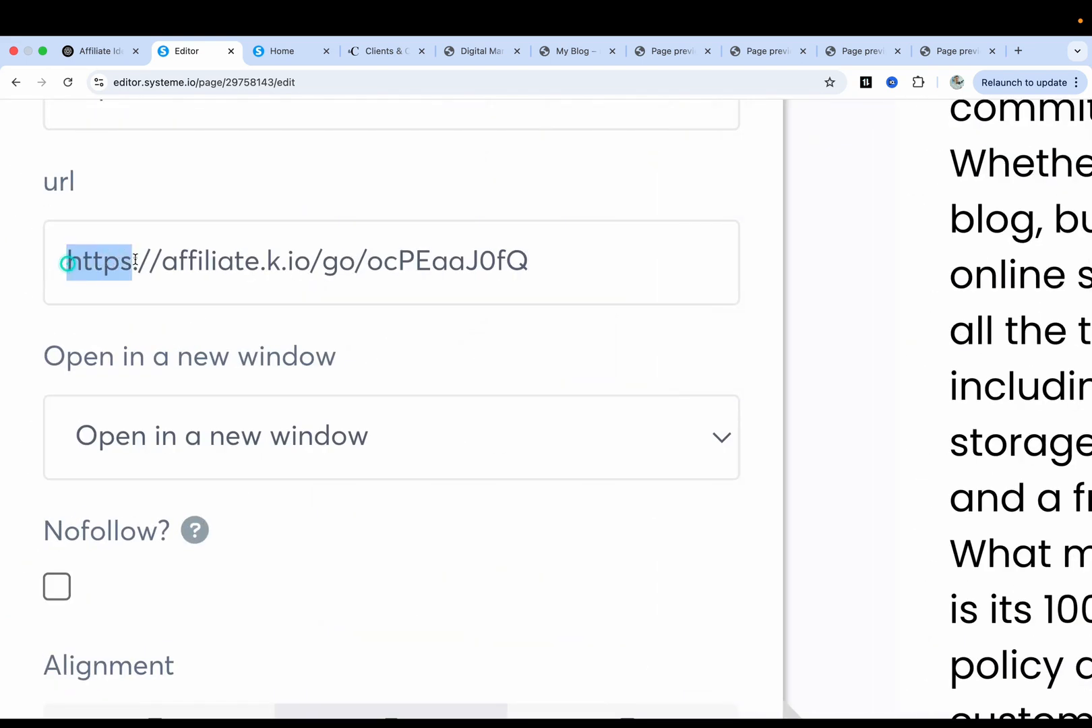
click(134, 259)
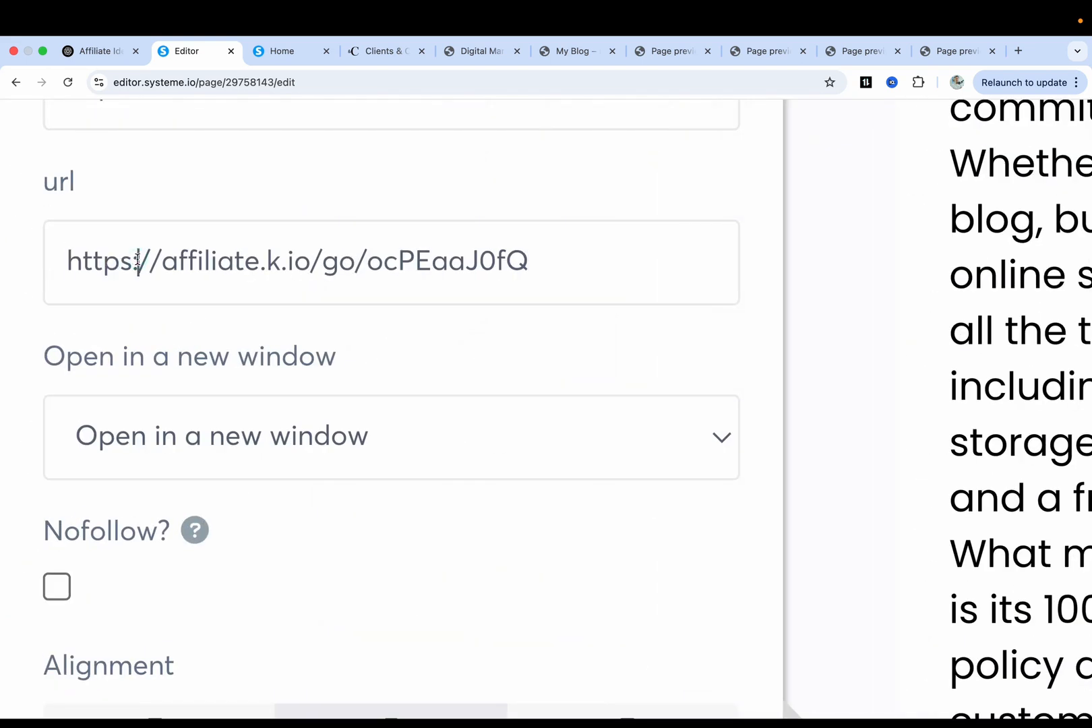
scroll(225, 282, down, 5)
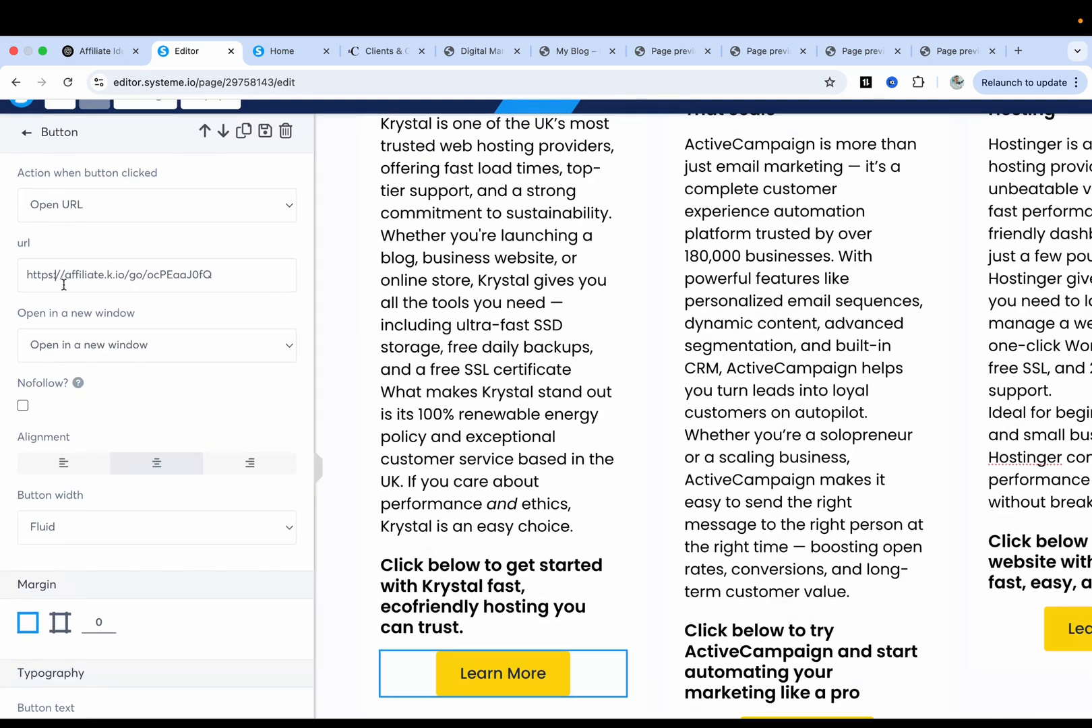
drag(66, 274, 211, 273)
click(218, 269)
scroll(214, 276, down, 5)
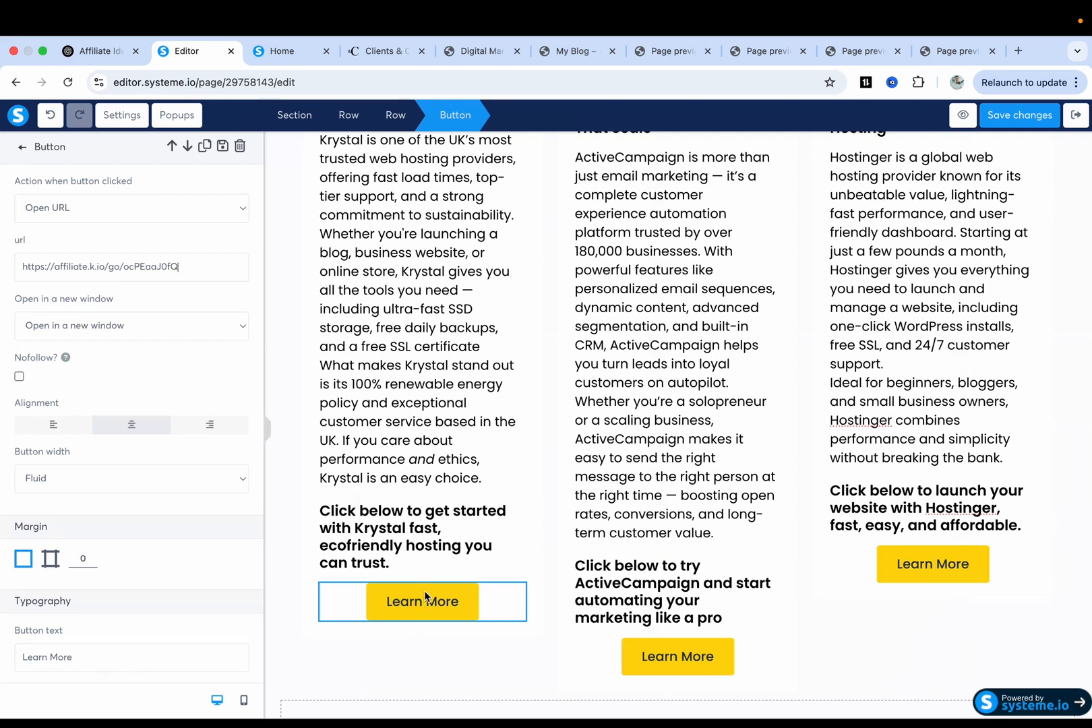
click(643, 570)
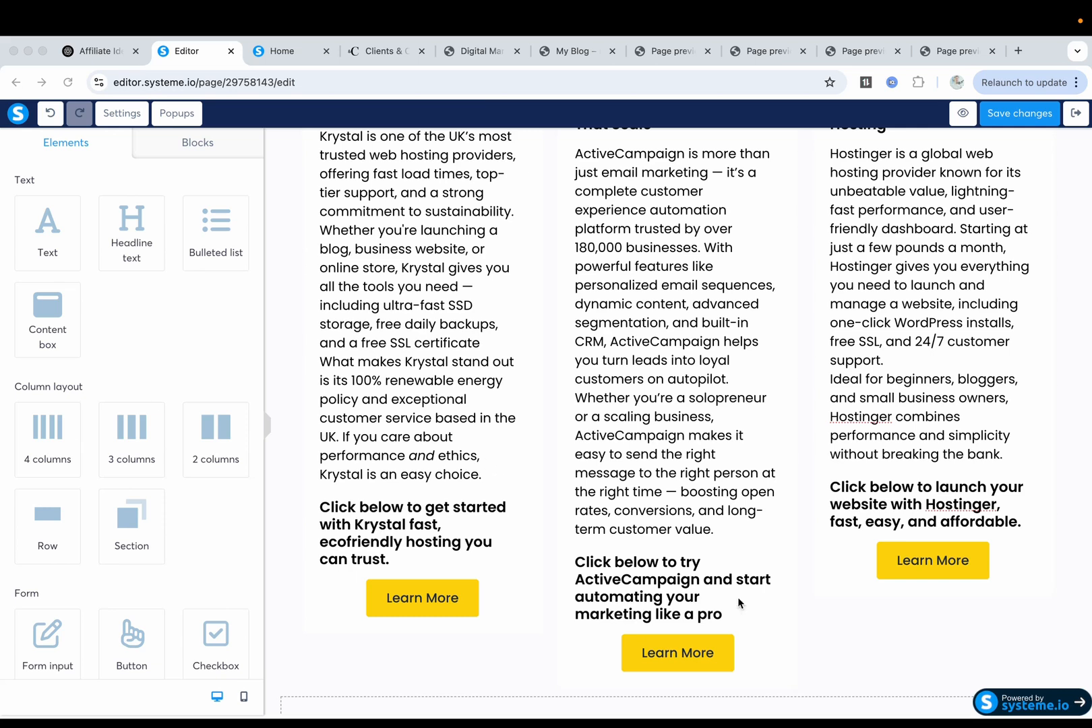
Replace the ActiveCampaign Learn More button's old URL with the ActiveCampaign referral link.
click(691, 657)
triple_click(123, 272)
key(BackSpace)
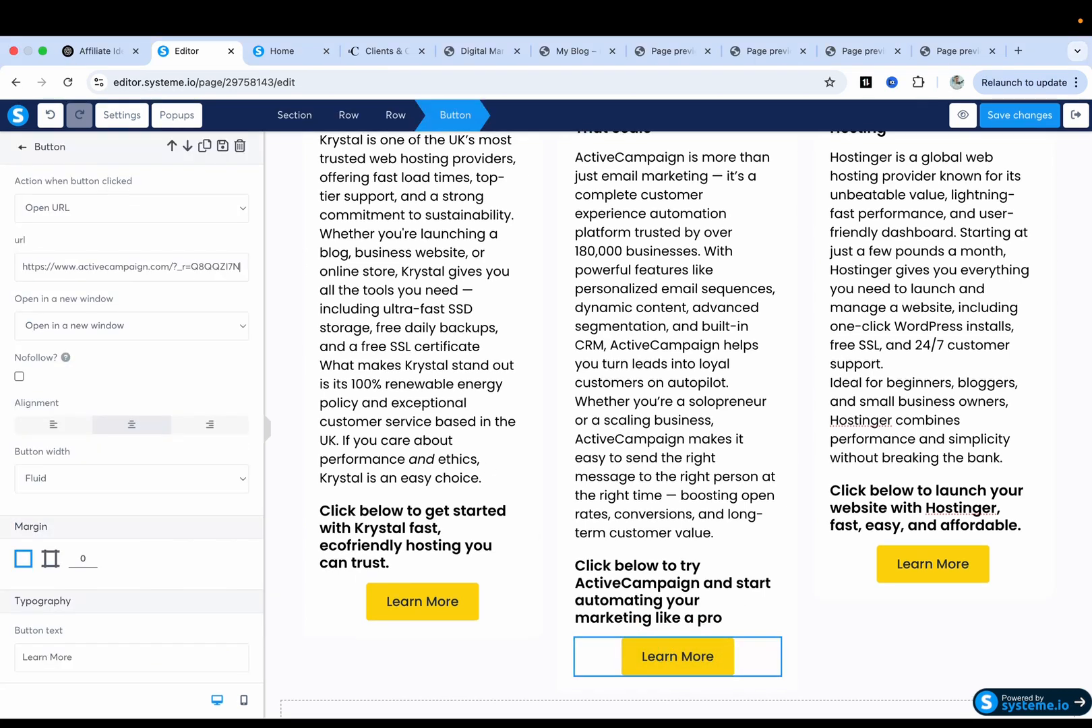
drag(181, 267, 225, 267)
click(193, 269)
Recheck the links on the ActiveCampaign and Krystal Learn More buttons.
click(482, 420)
click(667, 654)
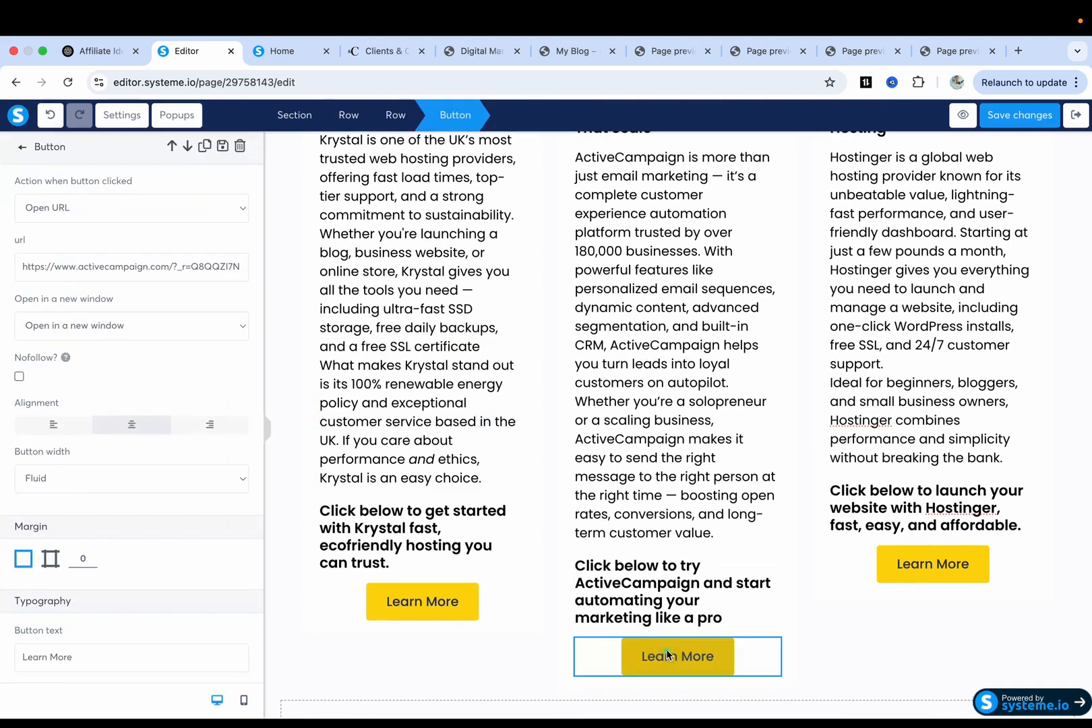
click(448, 596)
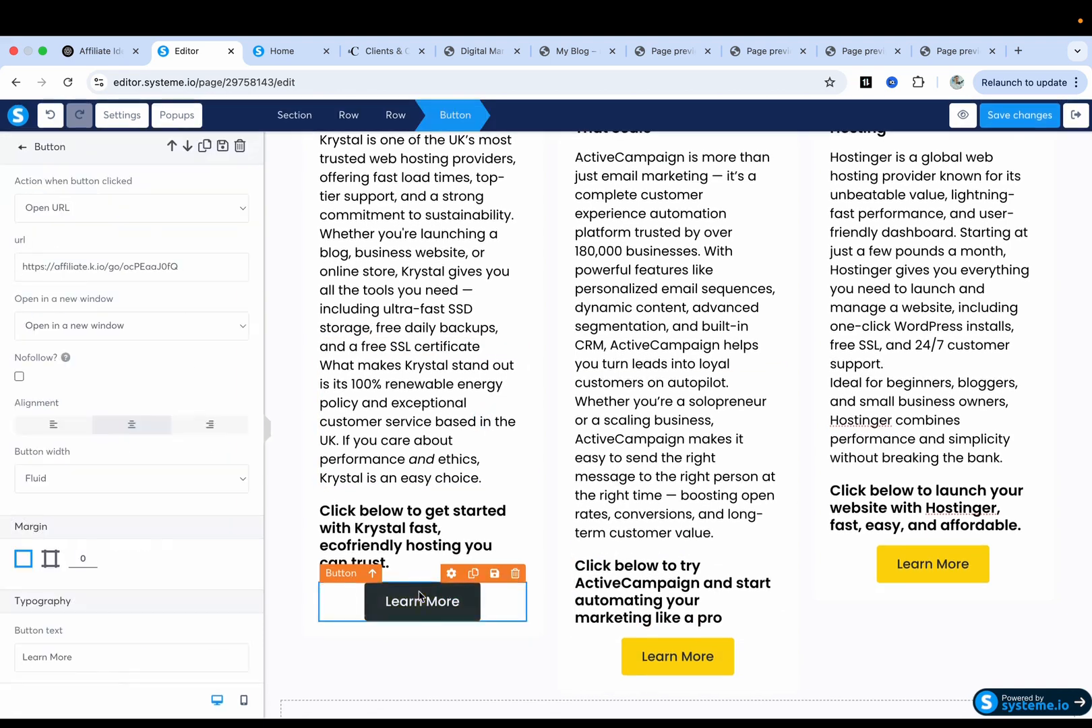
click(652, 509)
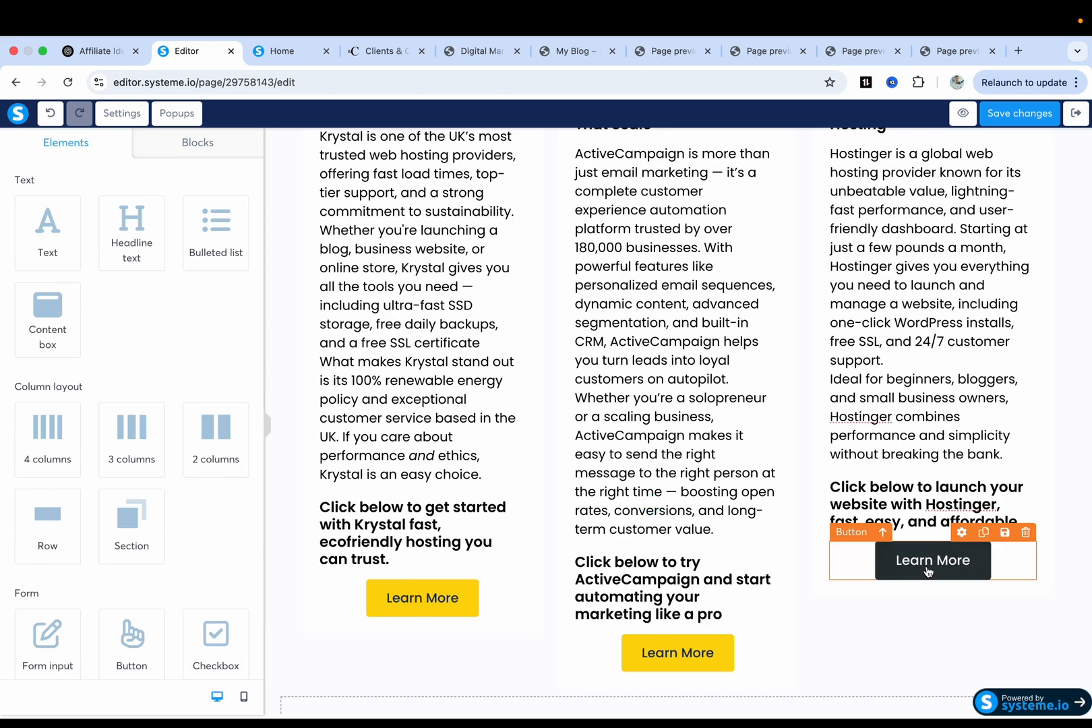
Replace the Hostinger card's Learn More URL with the Simplified referral link.
scroll(924, 405, up, 2)
scroll(920, 375, down, 1)
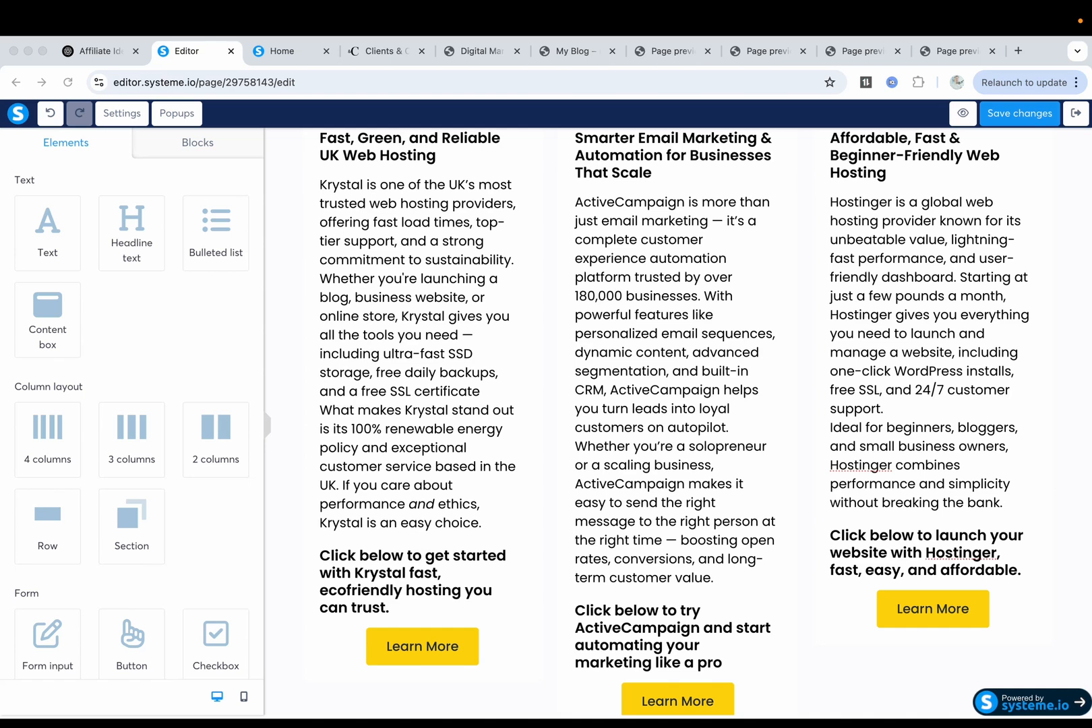
click(934, 609)
drag(166, 267, 140, 273)
key(super+a)
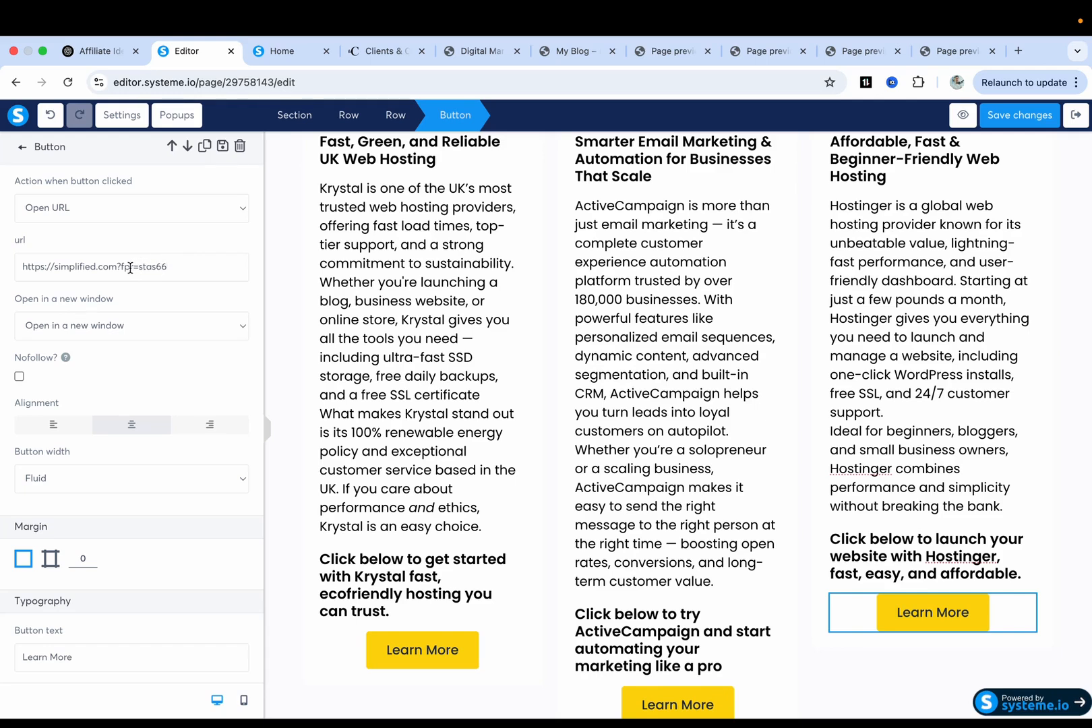
click(561, 369)
Save the page changes and open the live preview.
click(1002, 114)
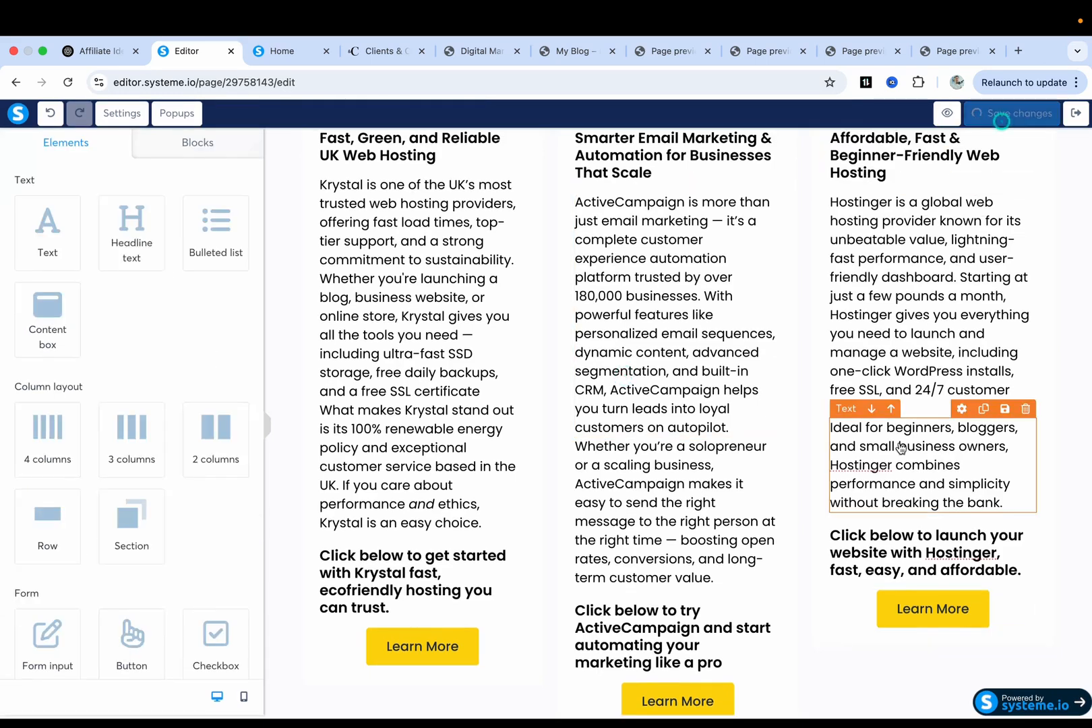
scroll(674, 337, up, 2)
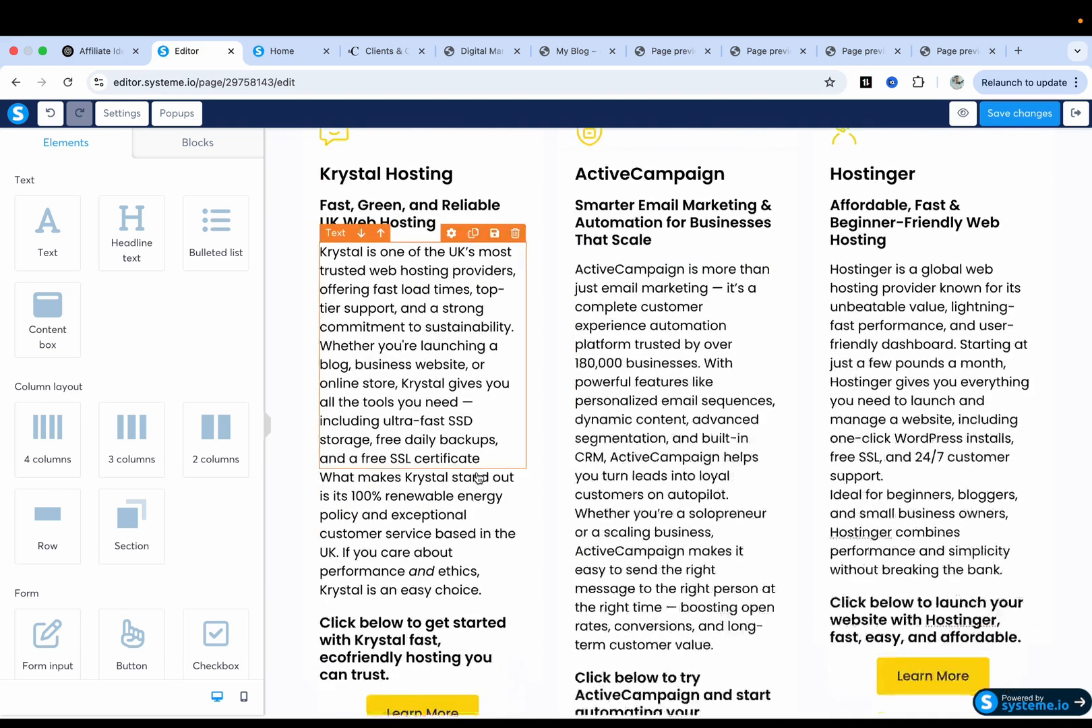
scroll(478, 478, down, 2)
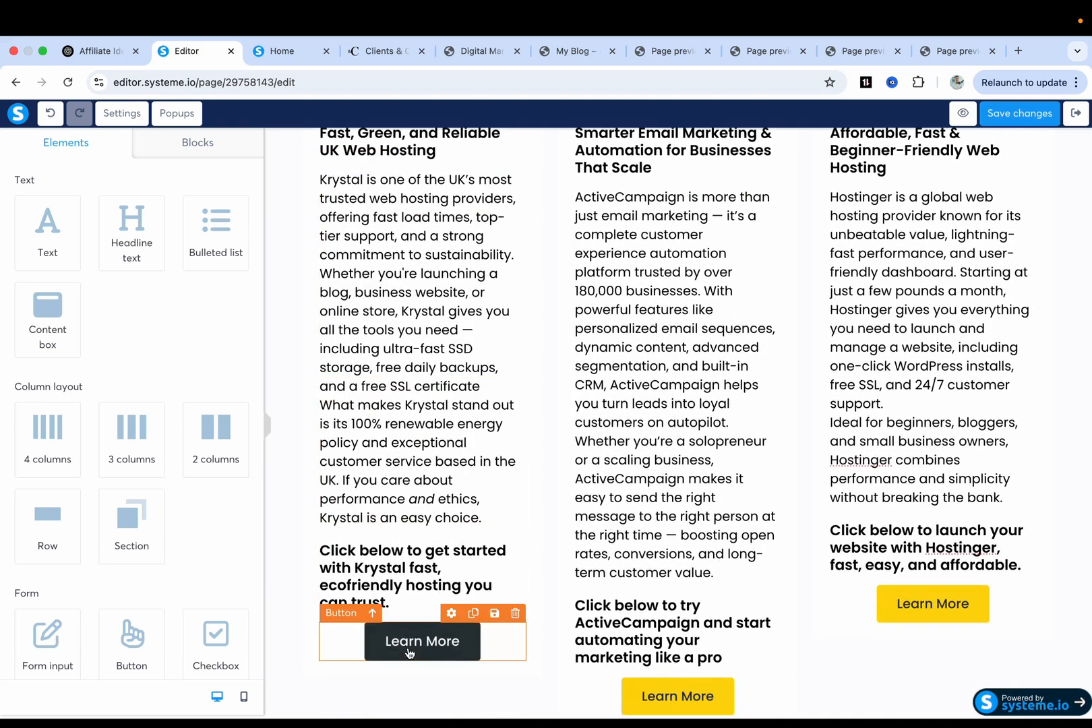
scroll(487, 361, up, 2)
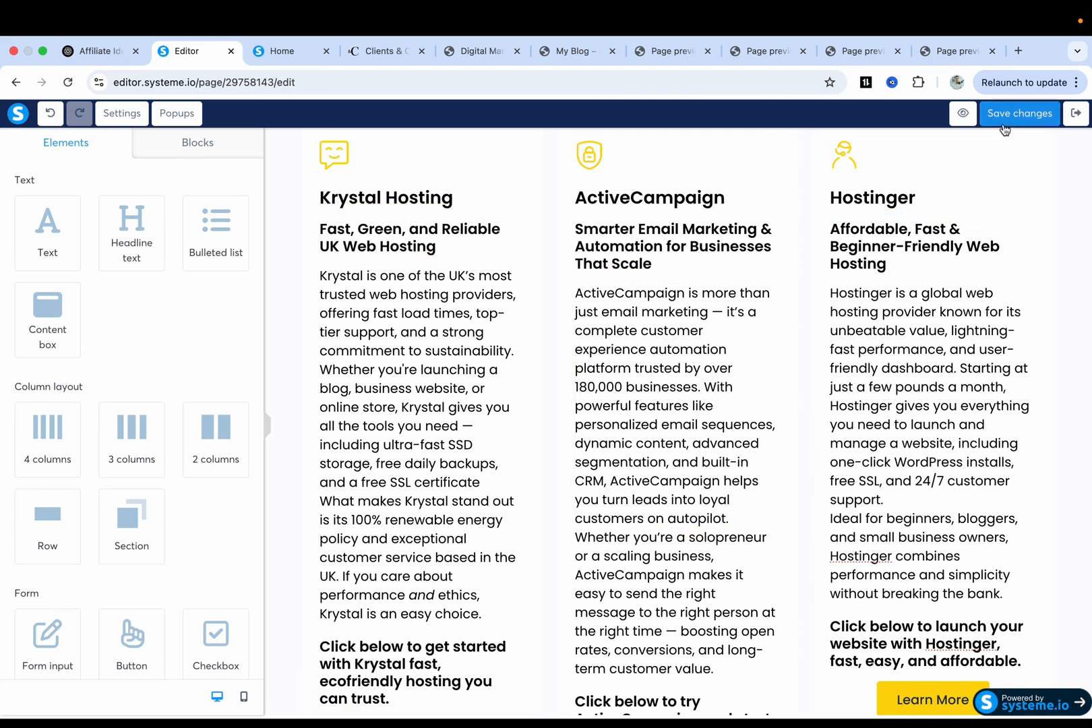
click(963, 115)
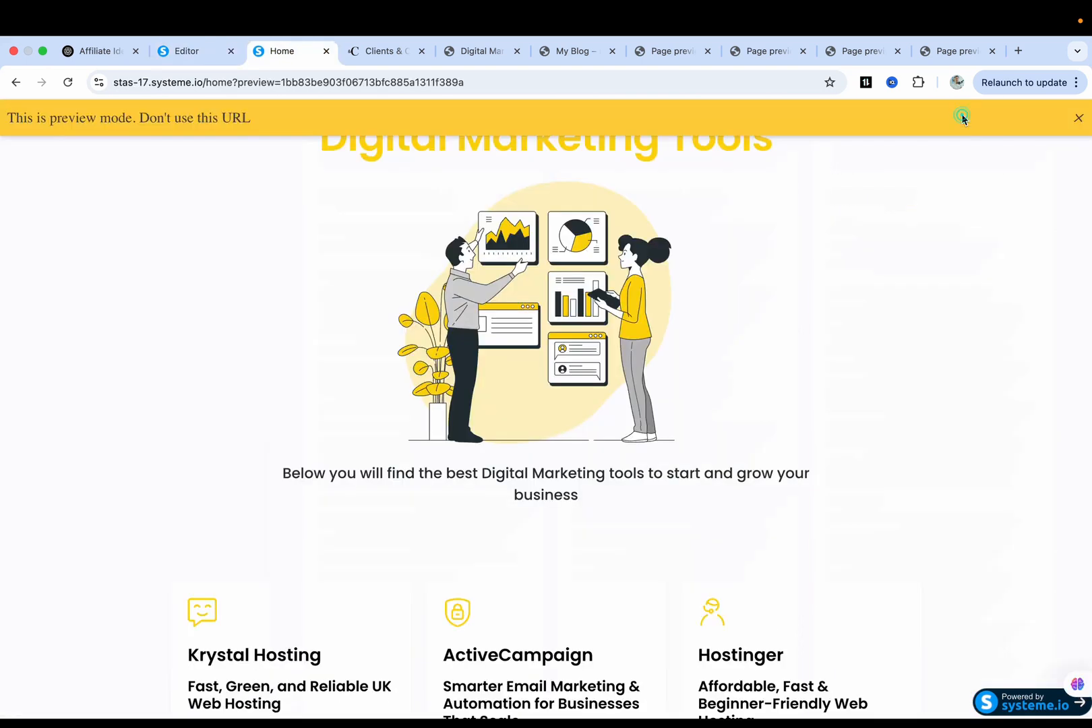
Test the Krystal, ActiveCampaign and Hostinger Learn More links from the preview.
scroll(687, 277, down, 5)
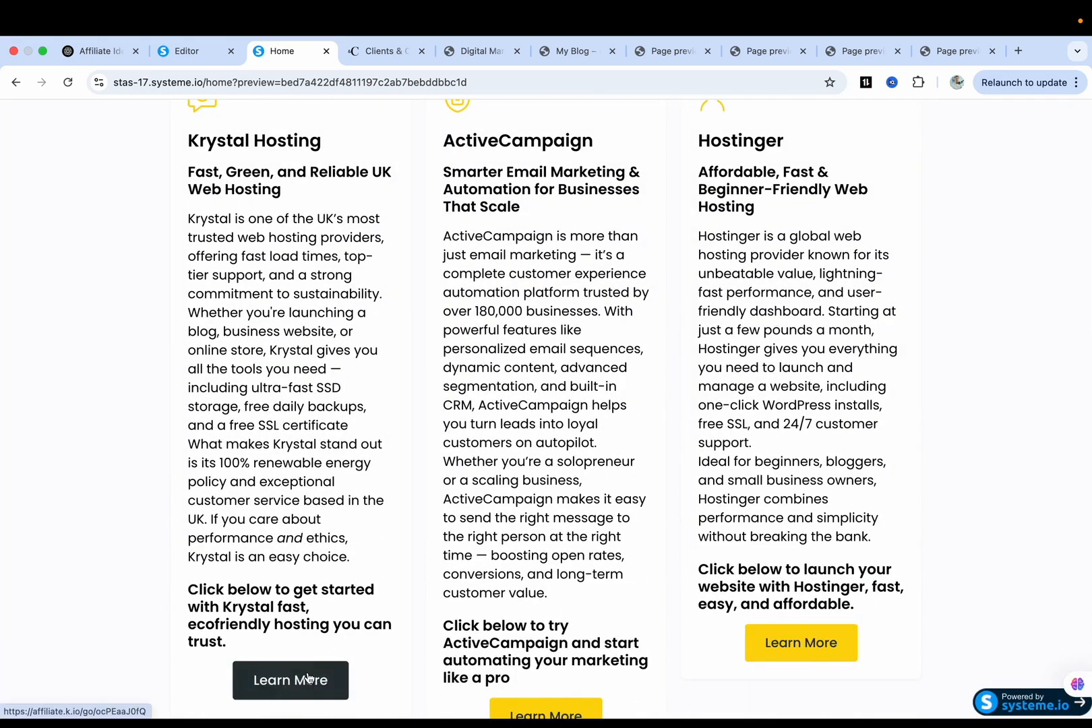
click(288, 678)
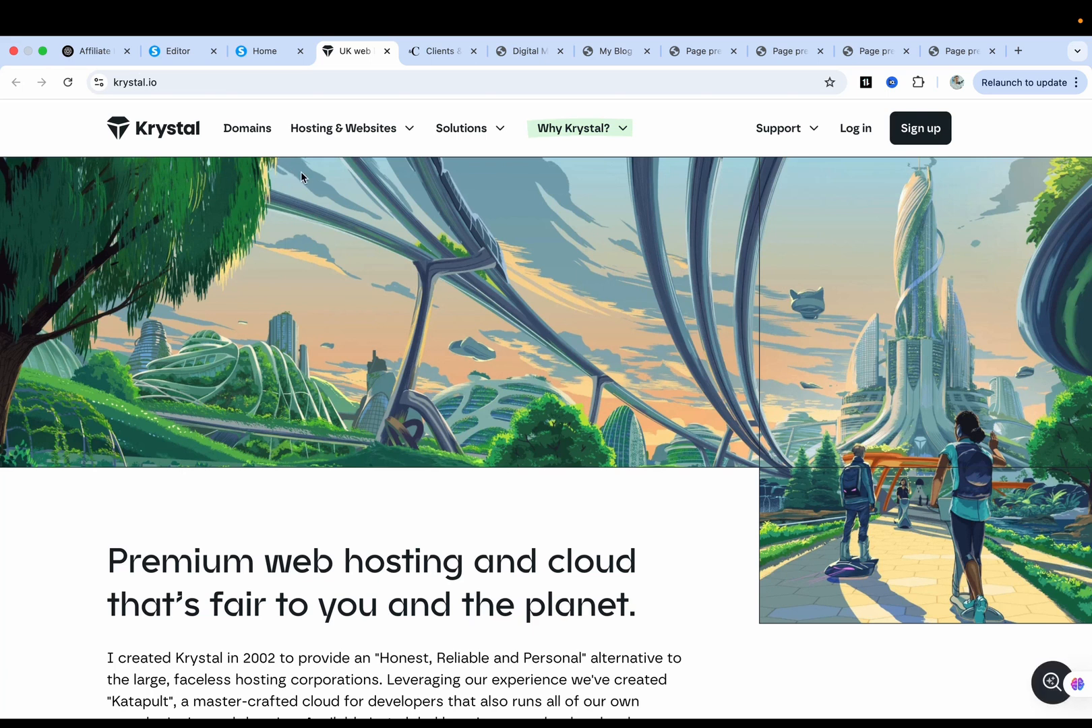
click(268, 57)
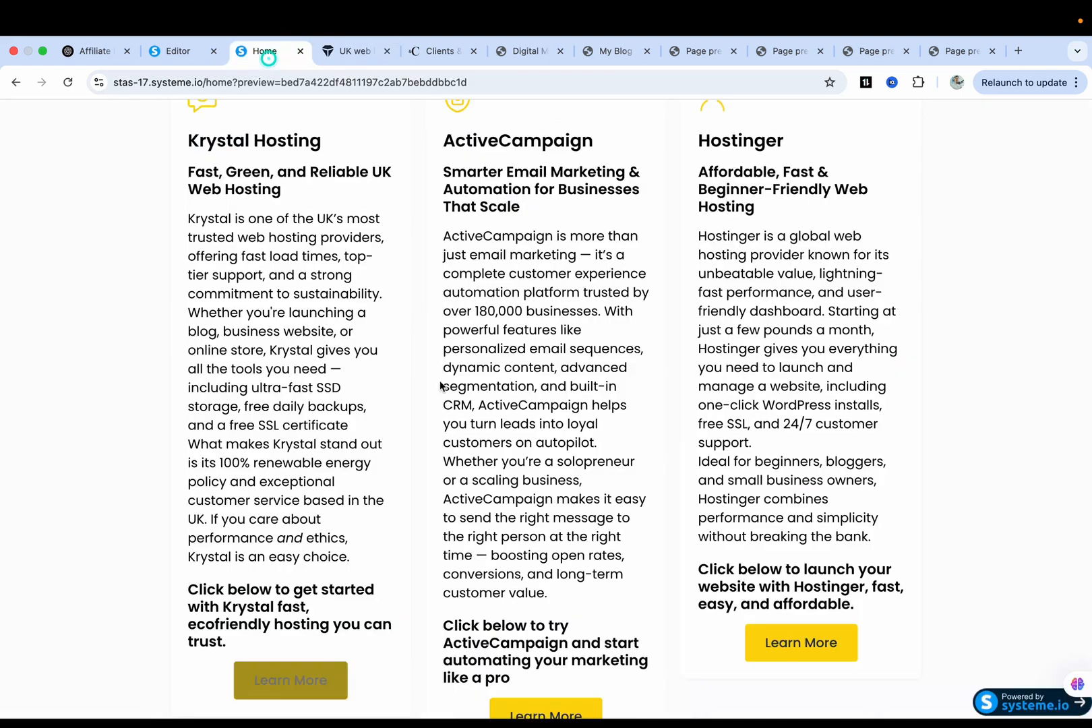
scroll(463, 421, down, 2)
click(543, 550)
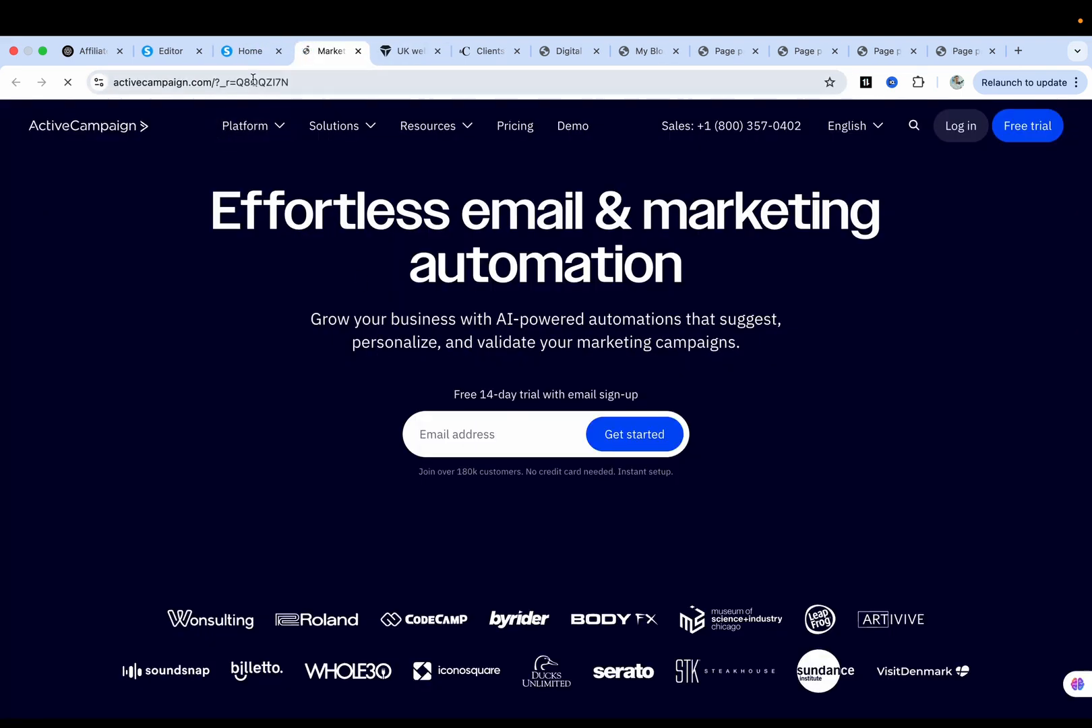
click(251, 54)
scroll(833, 424, up, 3)
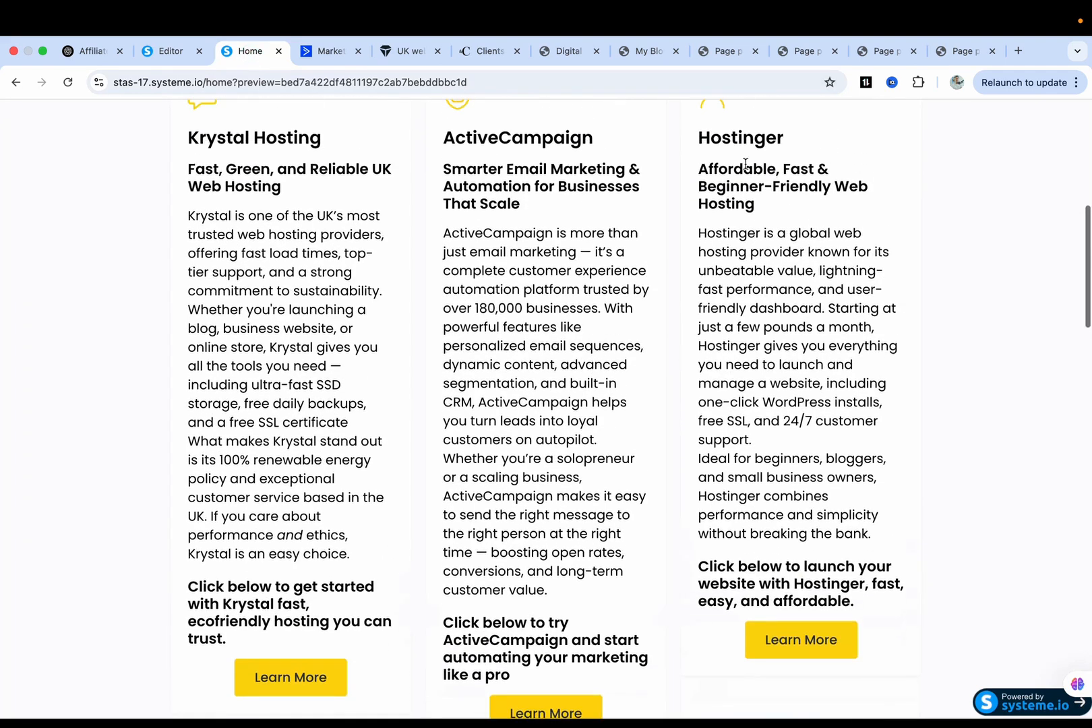
click(793, 647)
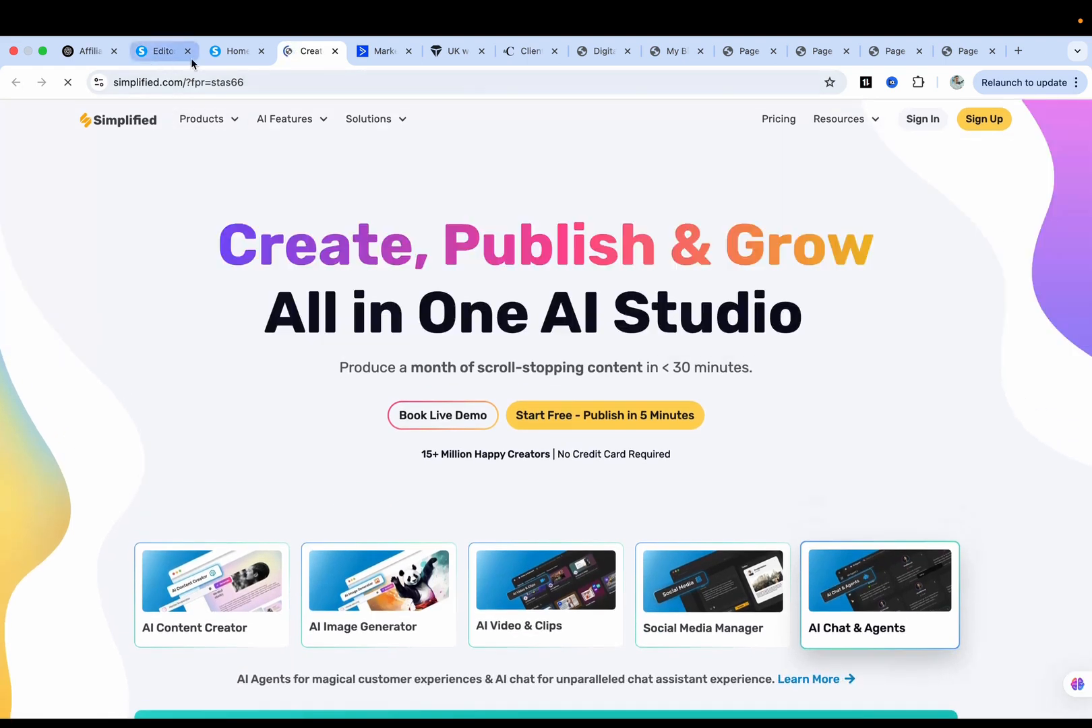
click(233, 51)
Look over the previewed page, then switch back to the editor tab.
scroll(408, 346, up, 2)
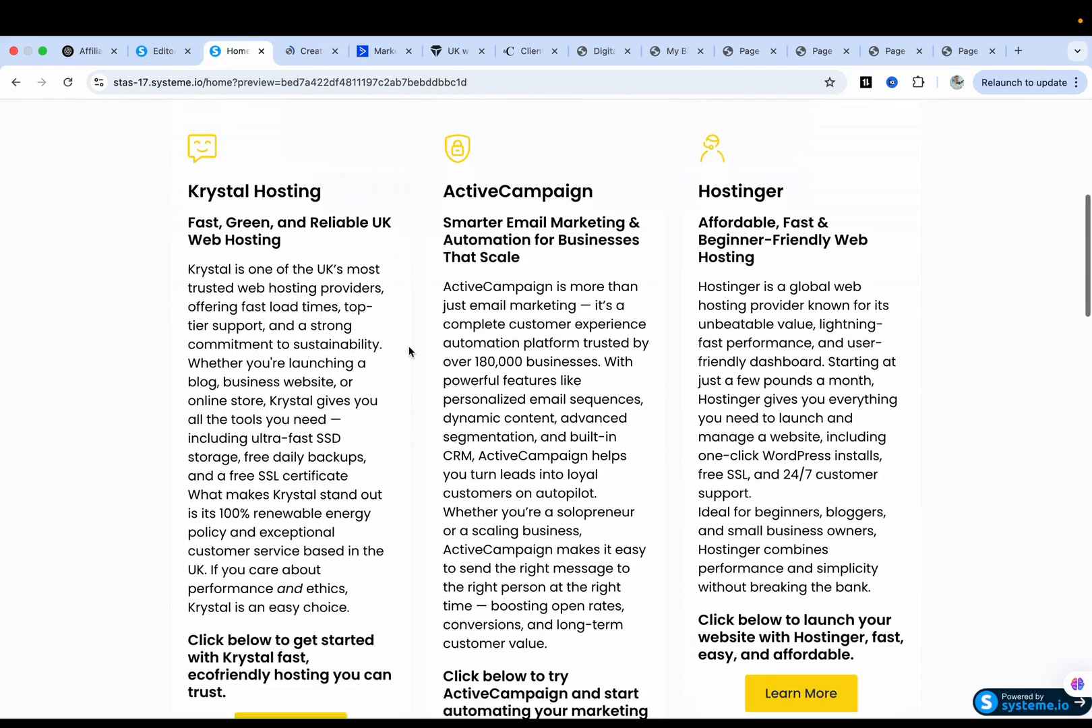
scroll(408, 350, down, 1)
scroll(419, 401, down, 3)
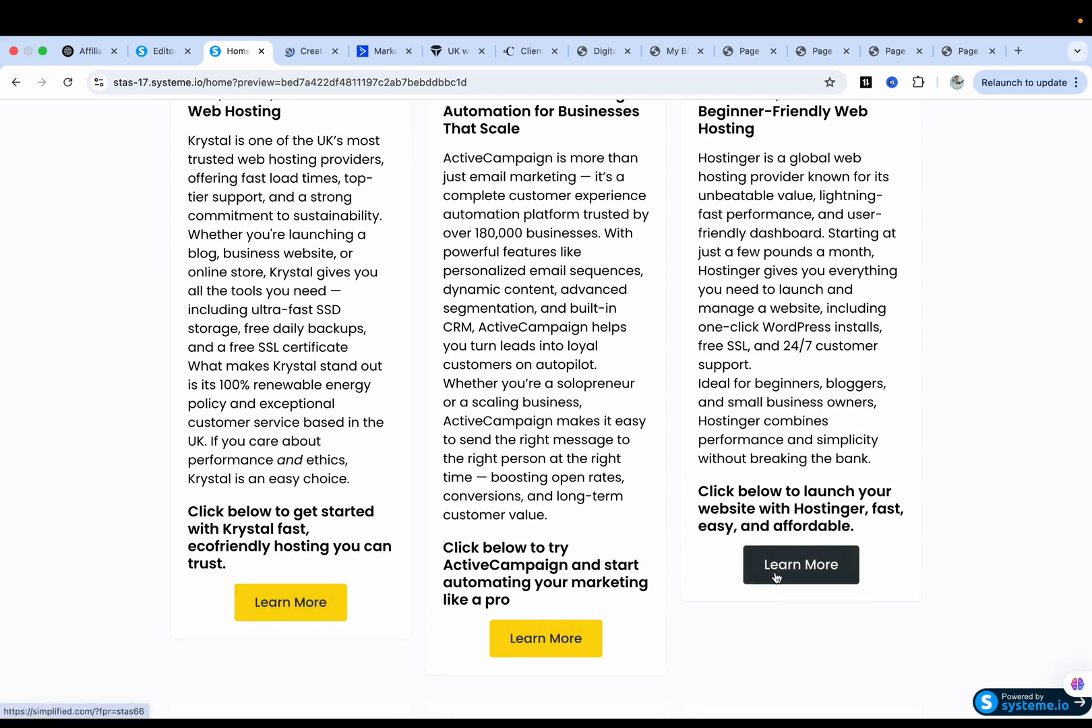
scroll(637, 474, up, 1)
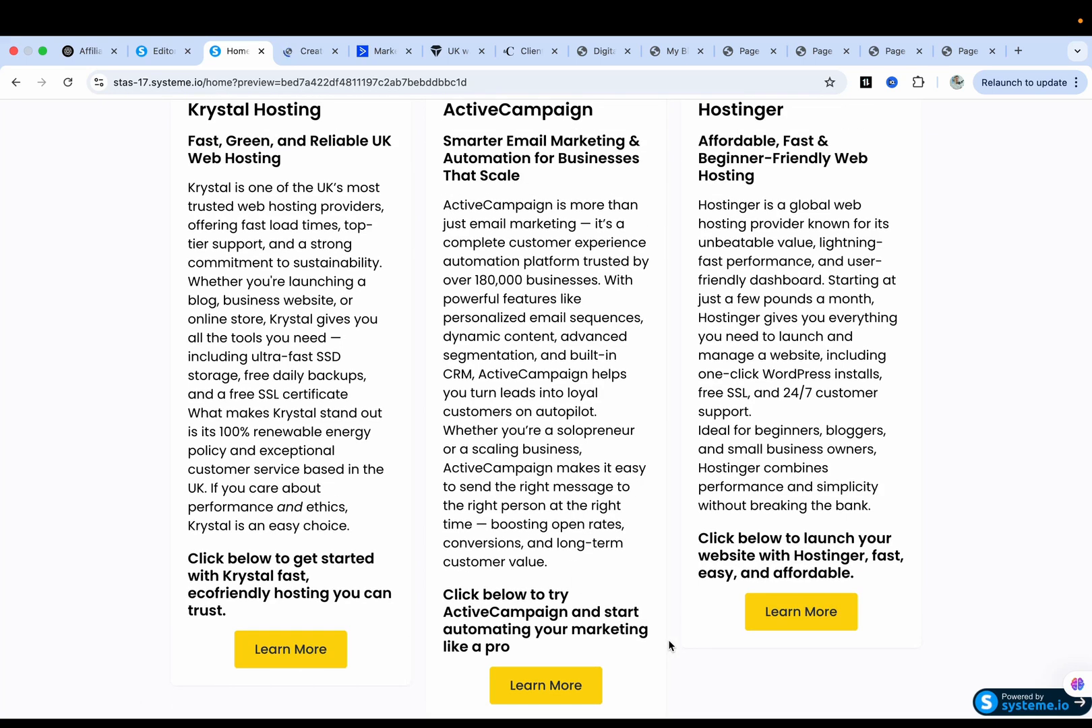
scroll(540, 633, down, 2)
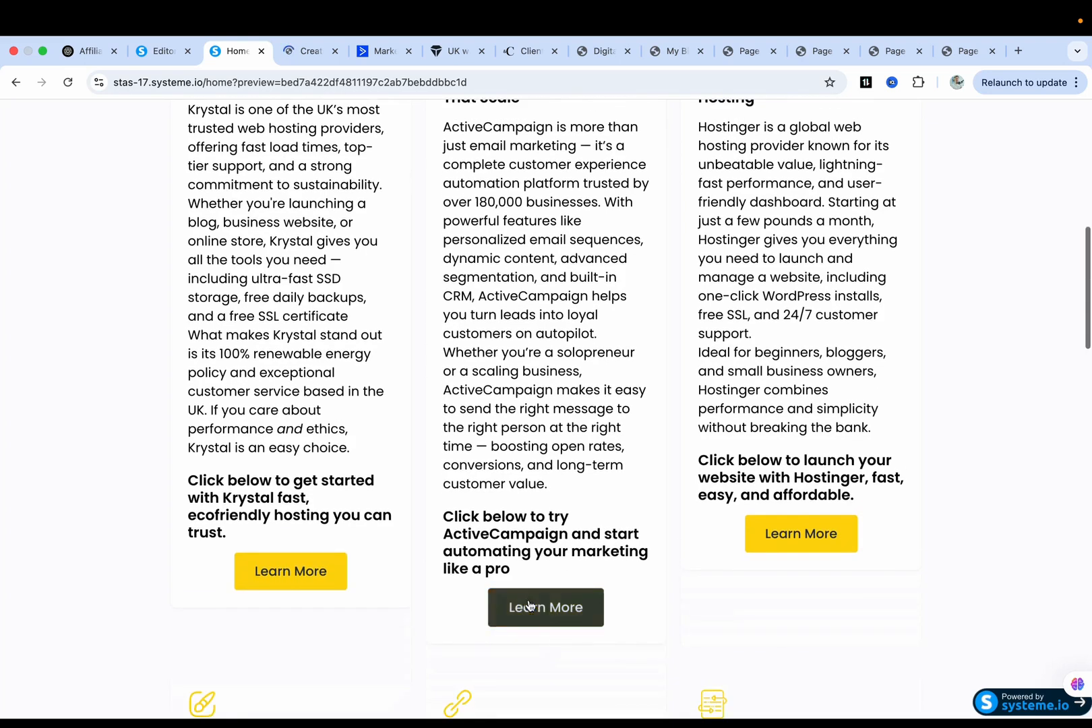
scroll(326, 560, up, 1)
key(ctrl+shift+Tab)
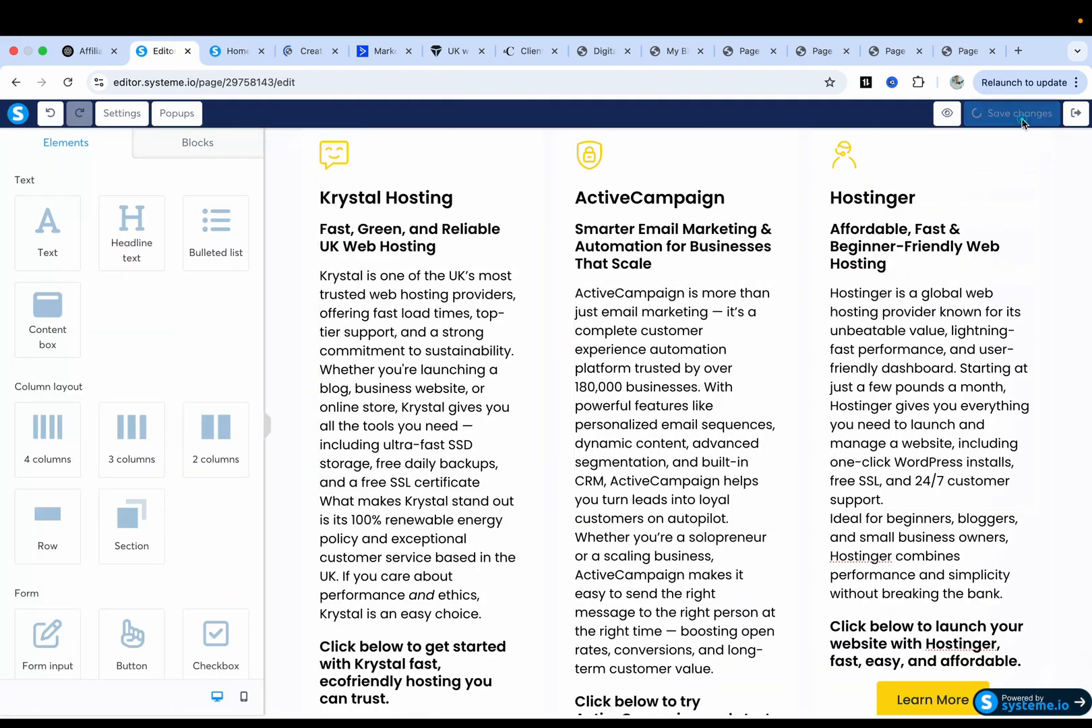
Save the page with its three linked Learn More buttons.
scroll(699, 404, up, 8)
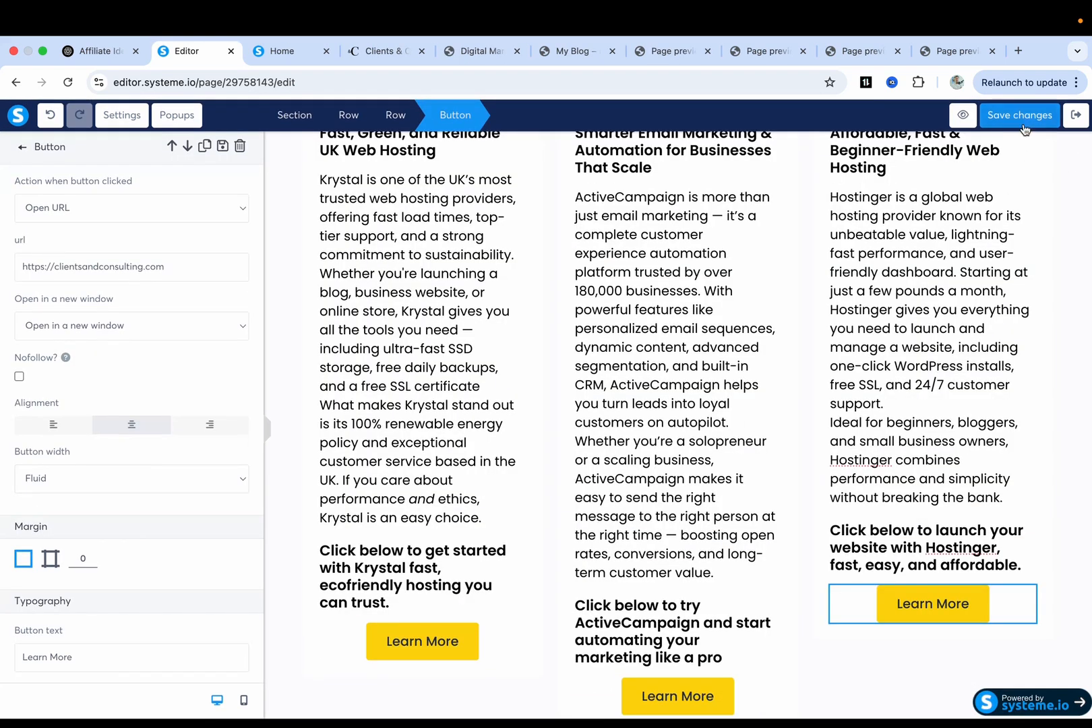
click(1019, 115)
scroll(676, 411, up, 1)
scroll(753, 339, down, 1)
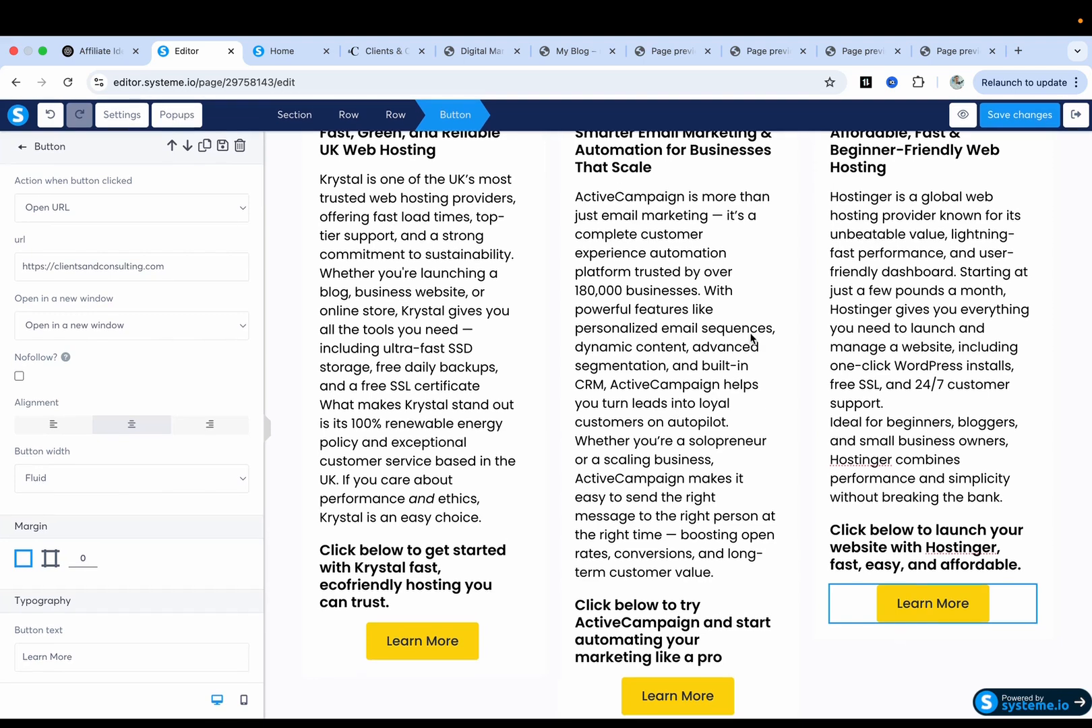
scroll(733, 364, down, 10)
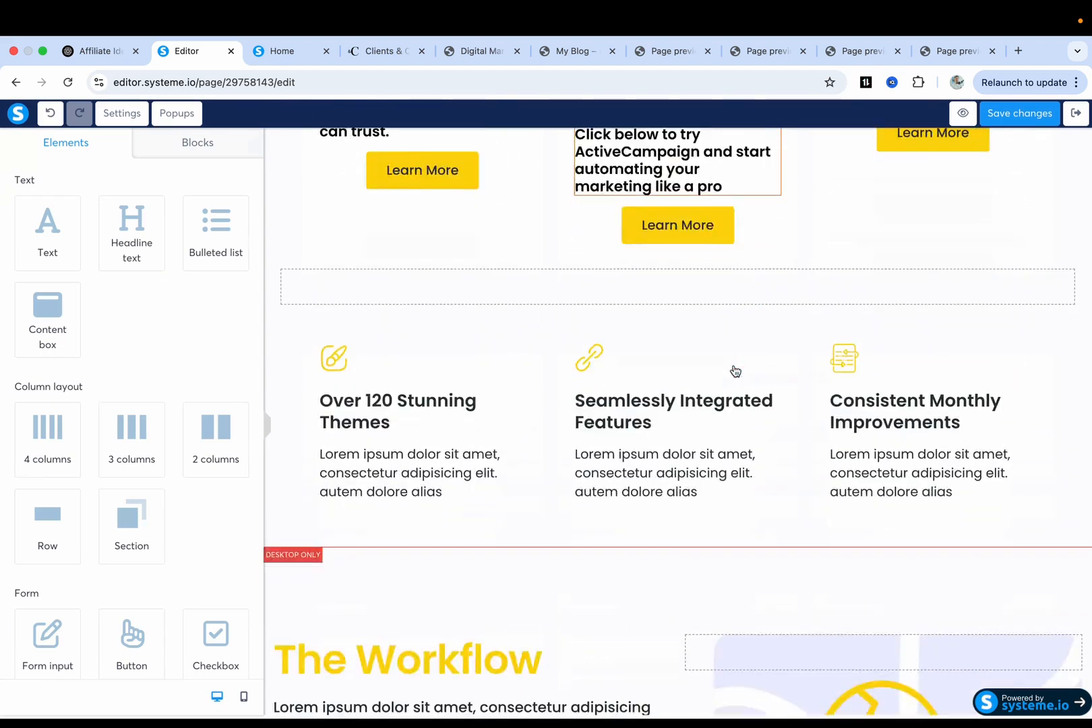
Delete the email sign-up section.
scroll(734, 370, down, 3)
scroll(607, 434, down, 3)
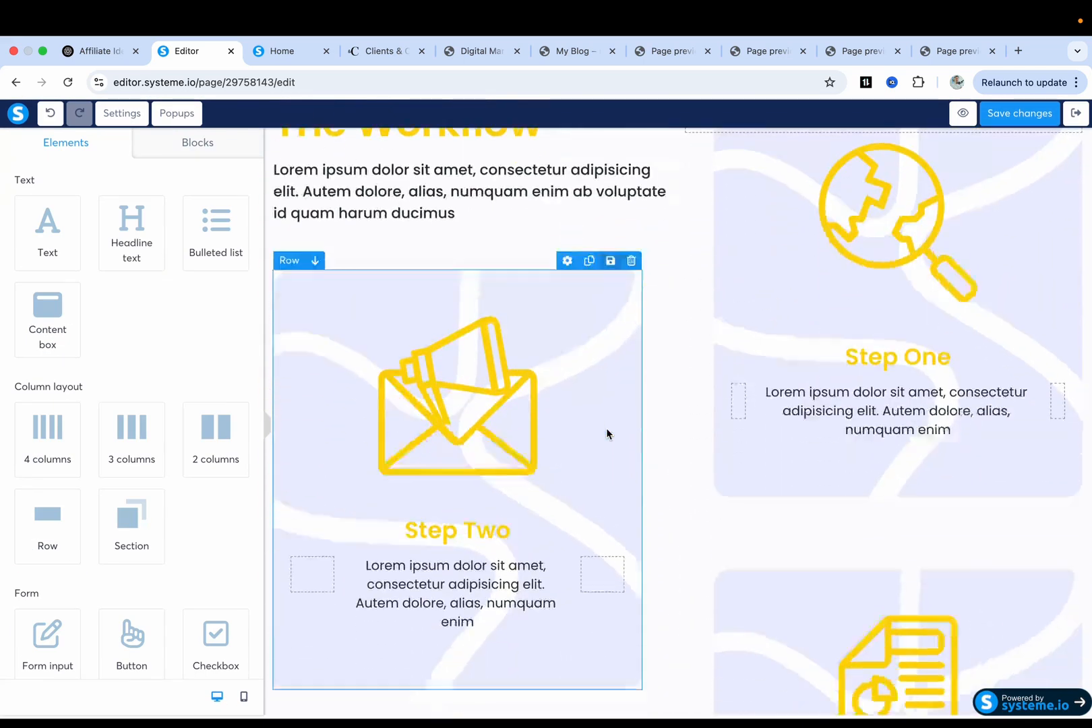
scroll(812, 366, down, 5)
scroll(517, 430, down, 4)
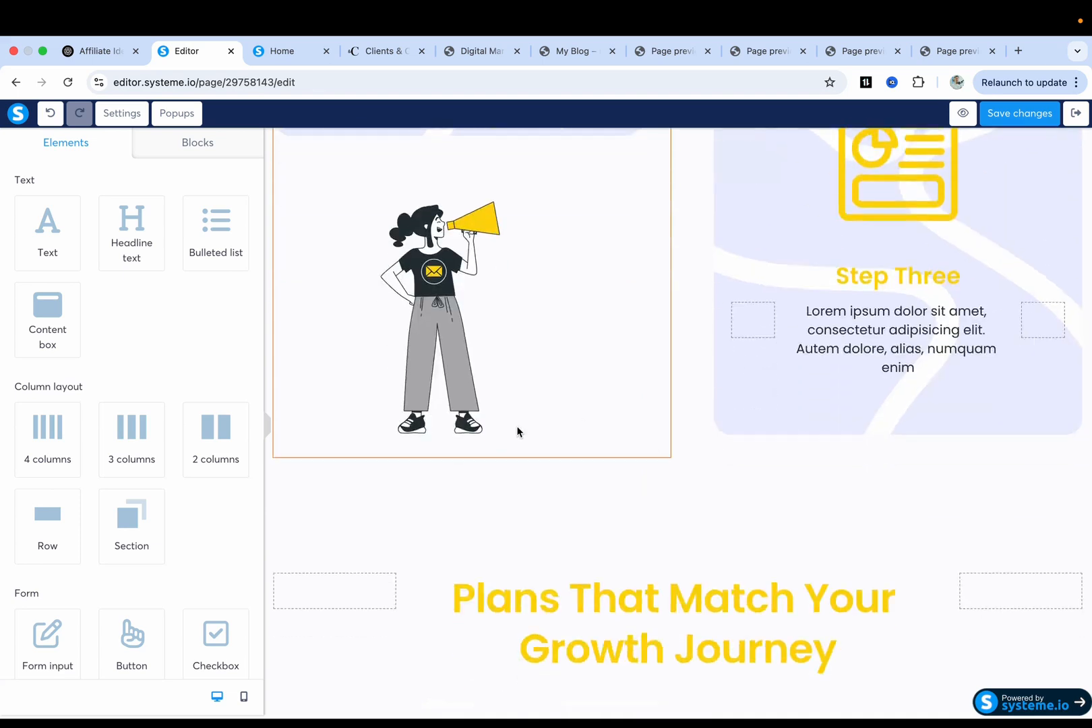
scroll(656, 425, down, 8)
scroll(654, 424, up, 6)
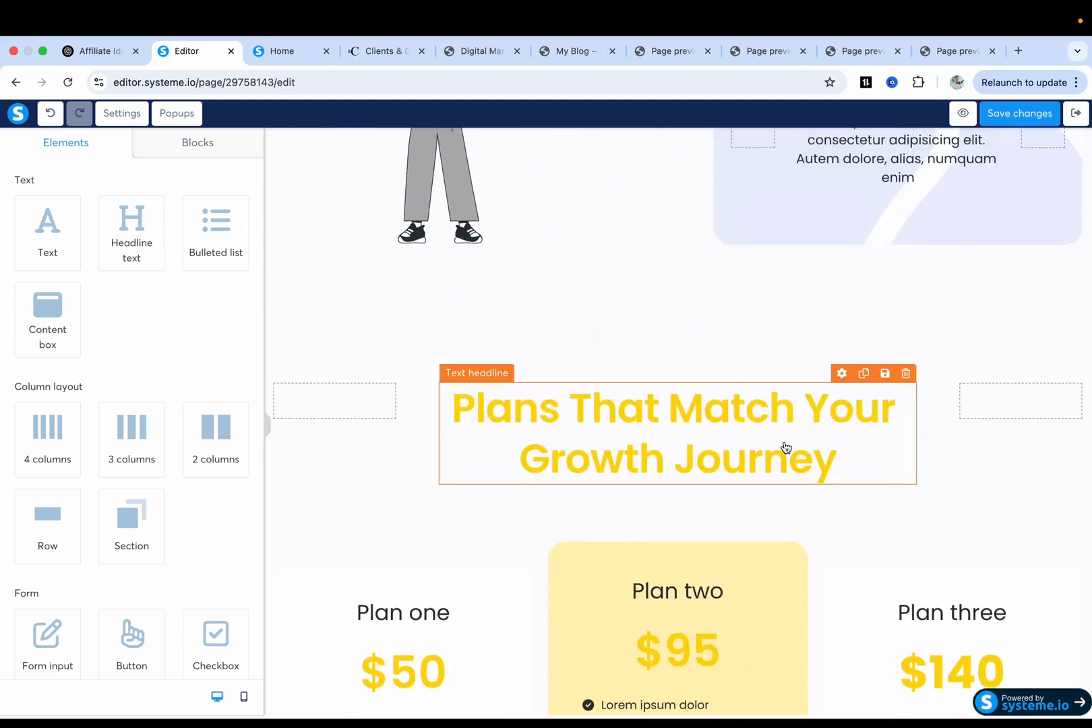
scroll(786, 447, down, 10)
scroll(785, 446, up, 6)
scroll(784, 445, down, 15)
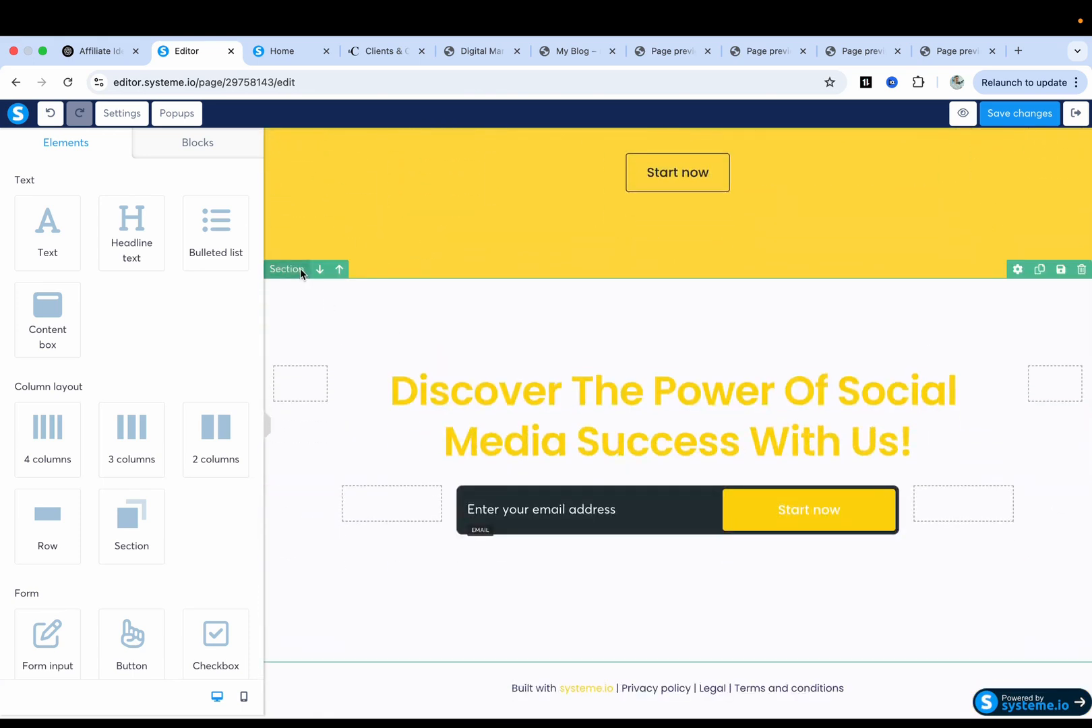
click(1081, 269)
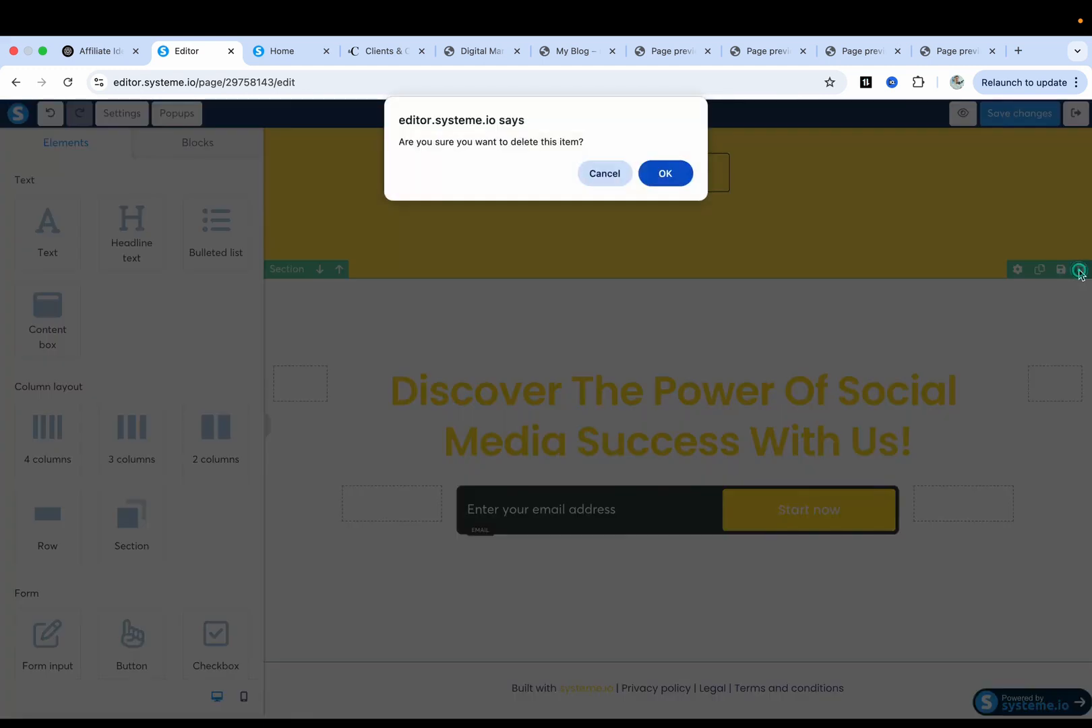
click(666, 175)
Delete the pricing plans section.
scroll(750, 382, up, 8)
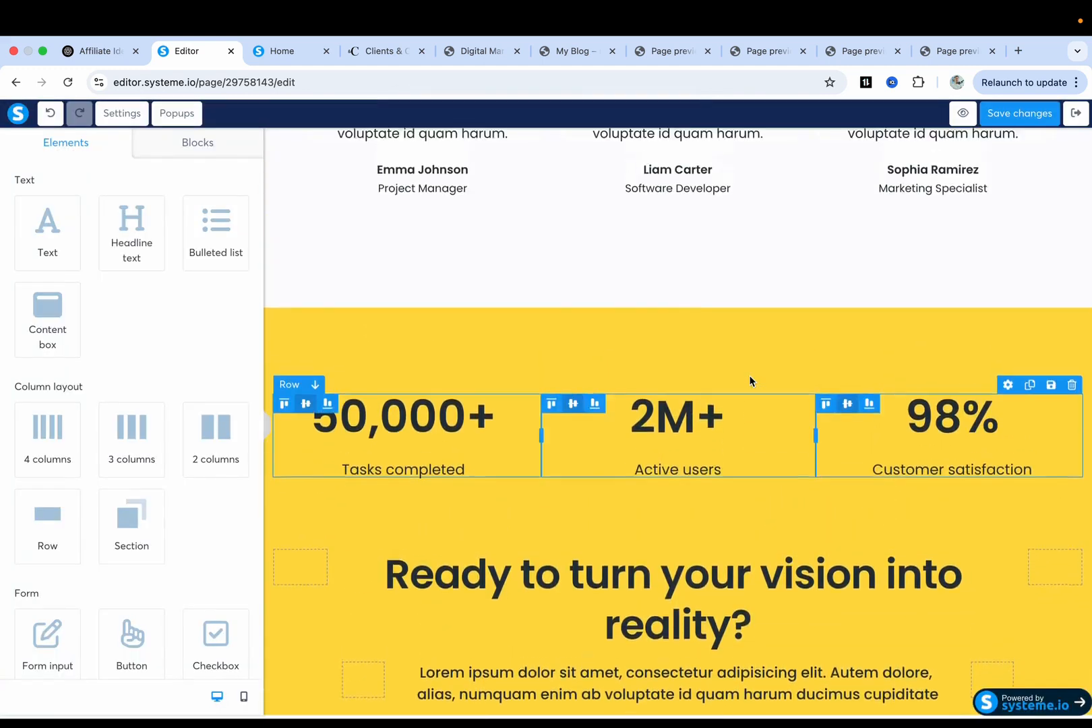
scroll(750, 381, down, 2)
scroll(750, 381, up, 1)
scroll(749, 374, up, 3)
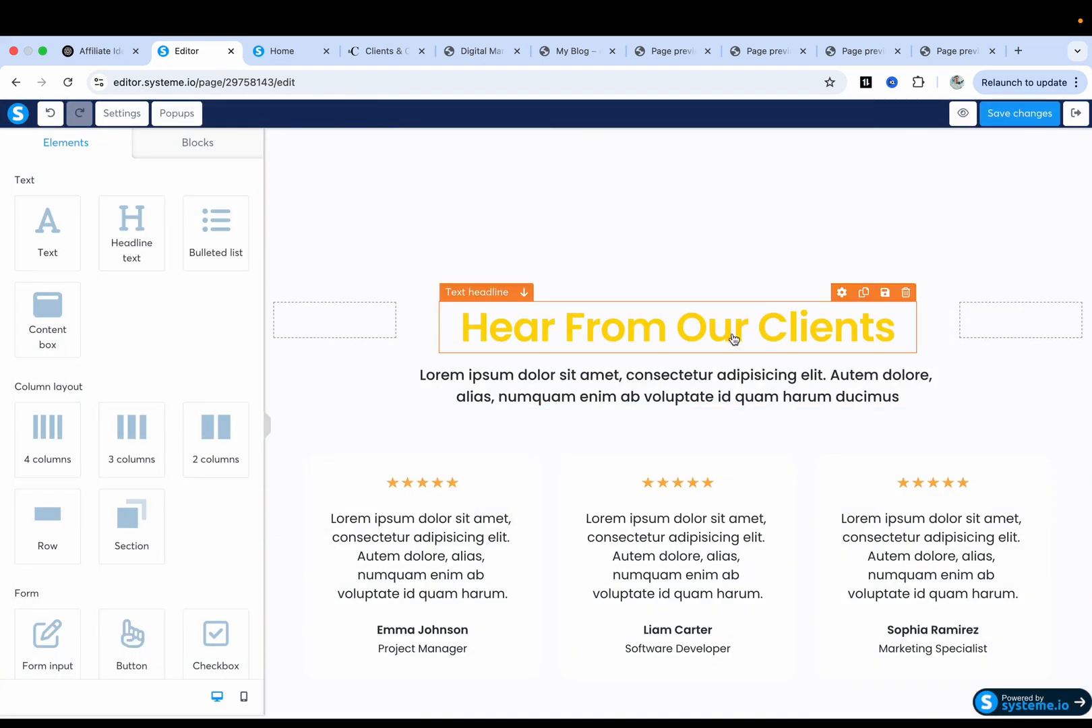
scroll(1005, 290, up, 2)
scroll(1021, 378, up, 2)
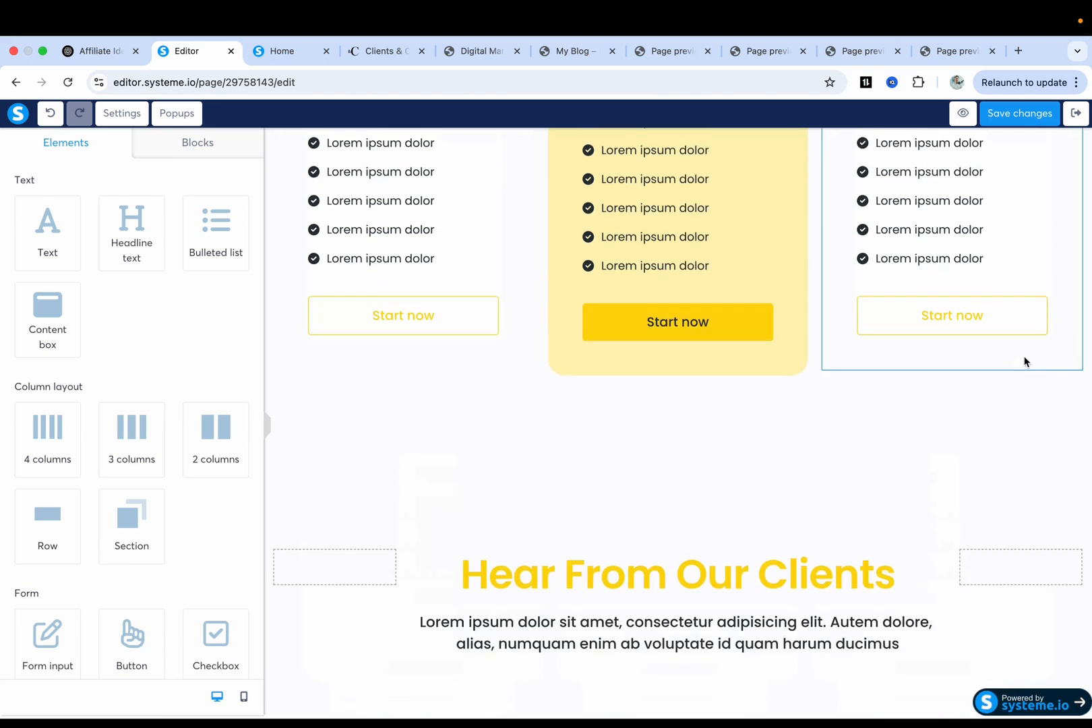
scroll(1026, 383, up, 5)
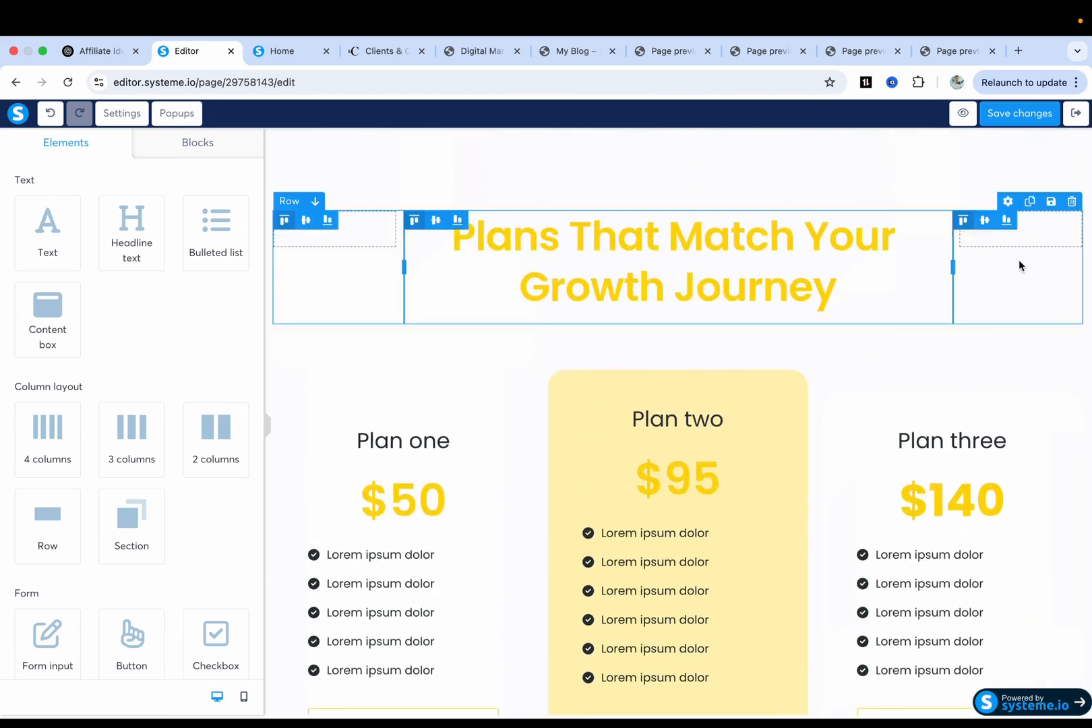
scroll(1021, 356, up, 2)
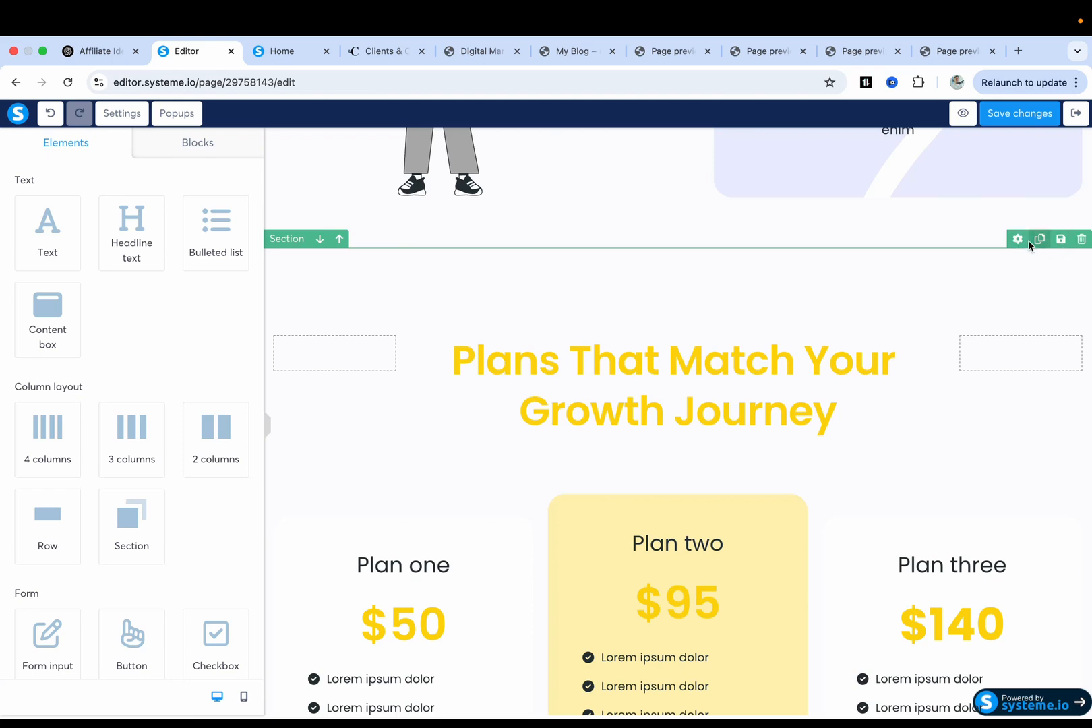
click(1080, 240)
click(673, 176)
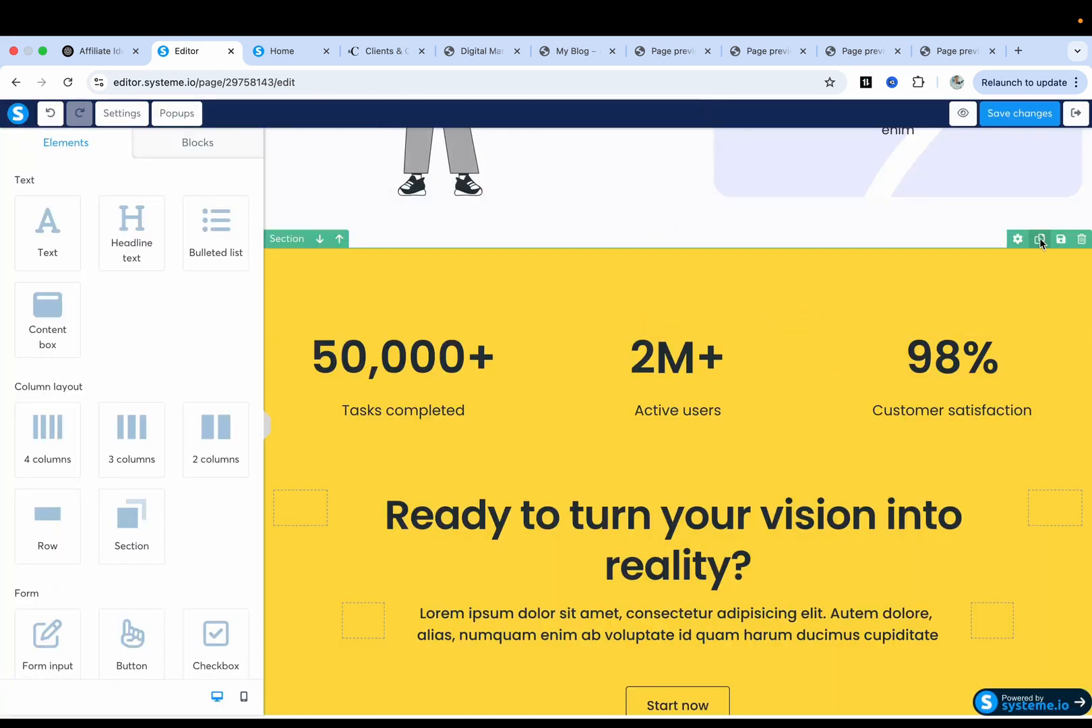
Remove the accidentally duplicated stats section.
click(1039, 239)
scroll(937, 413, down, 3)
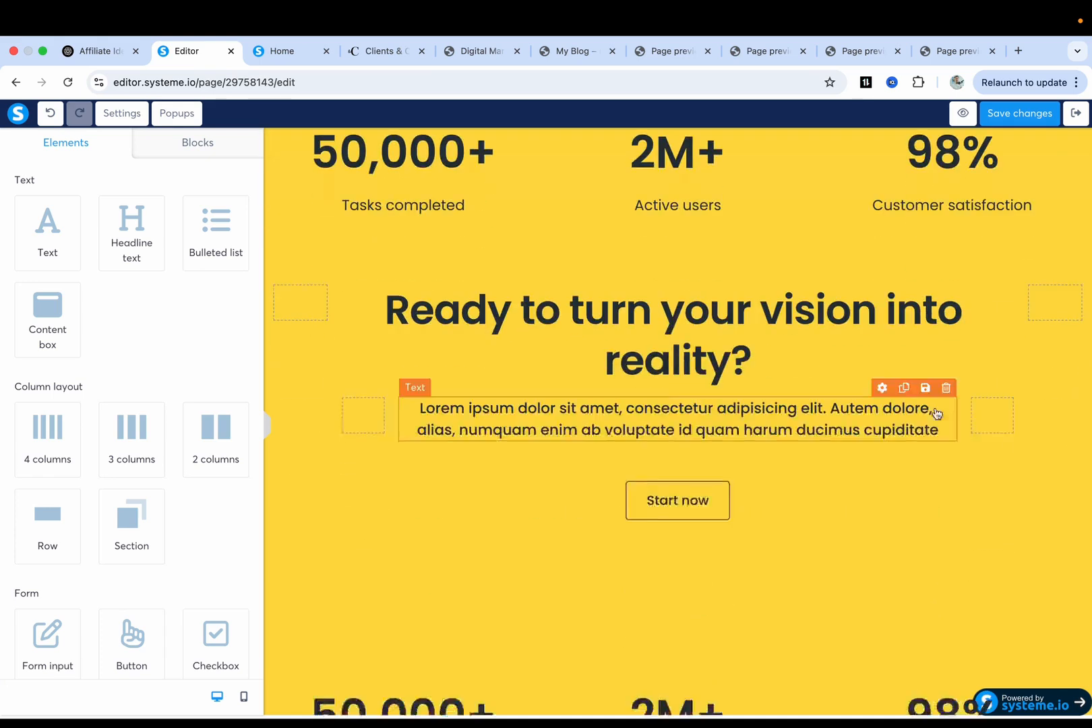
scroll(937, 413, down, 4)
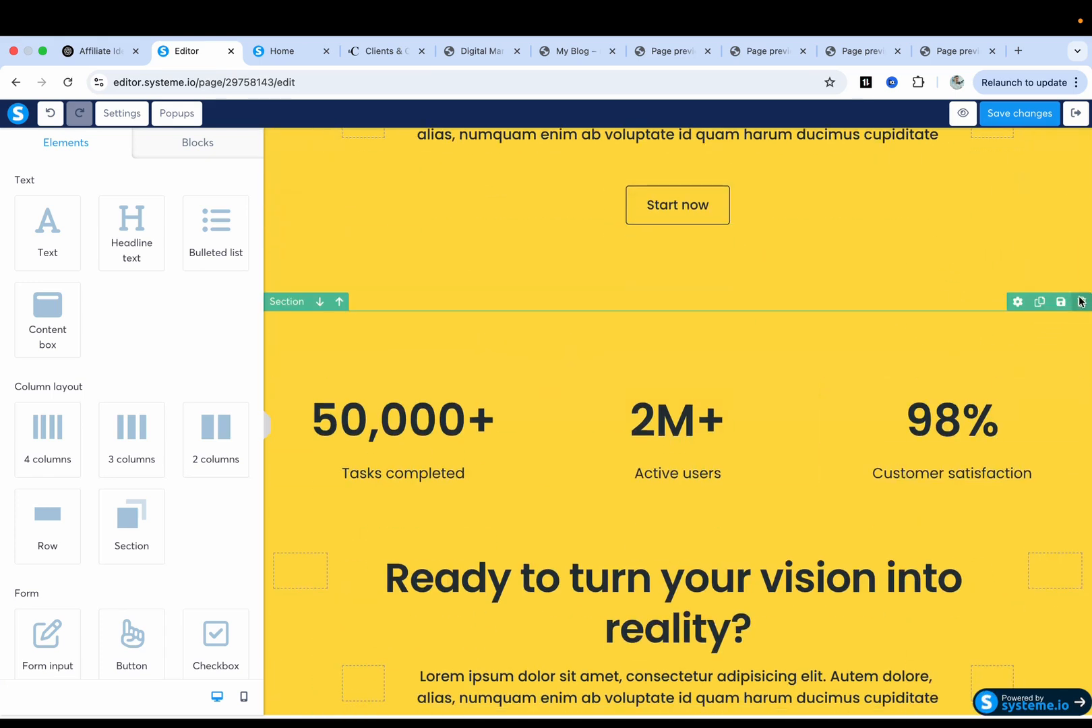
click(1080, 301)
click(662, 173)
scroll(782, 409, up, 3)
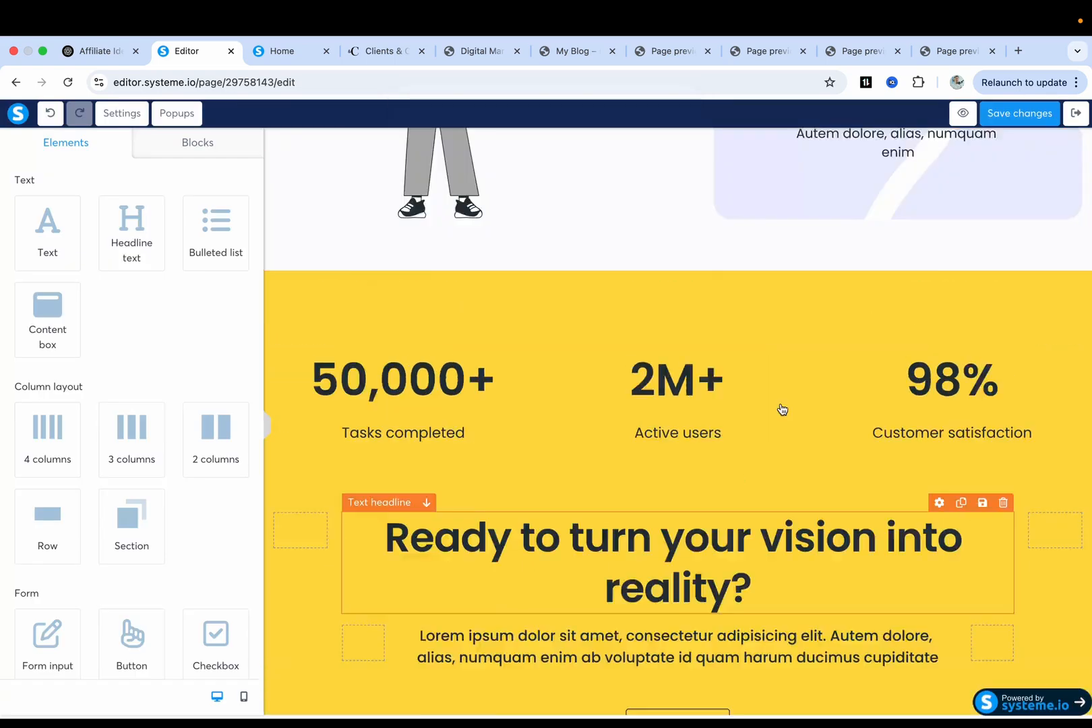
scroll(782, 409, up, 10)
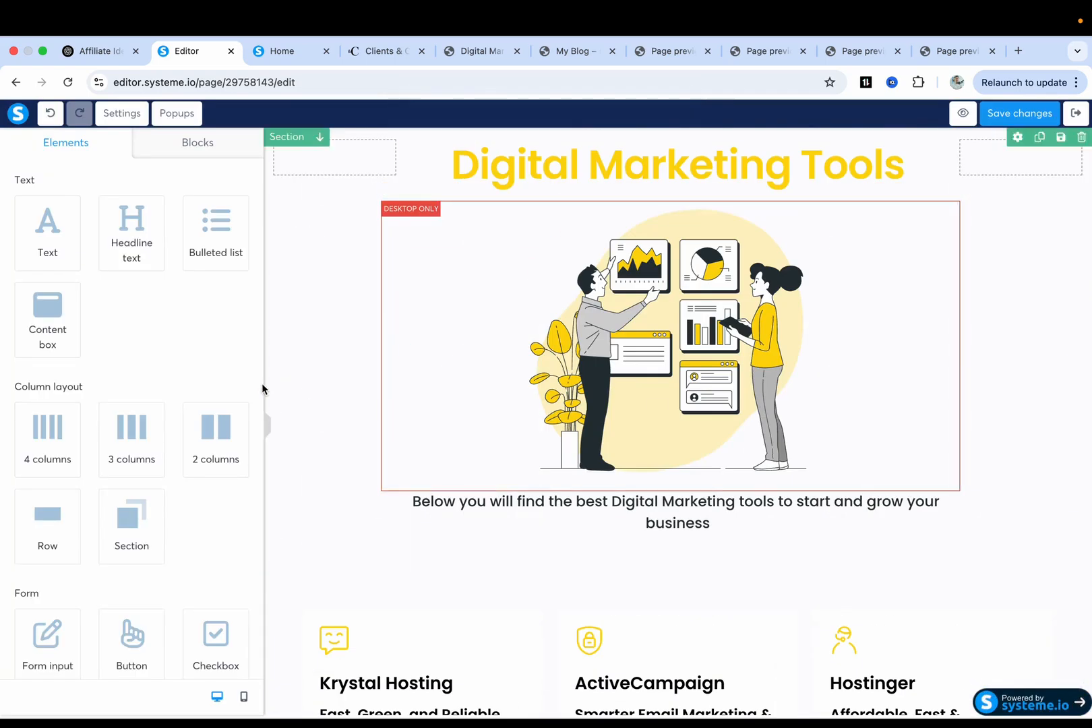
Add a text paragraph reading 'This is your text.' below the subtitle.
drag(45, 244, 632, 531)
click(634, 595)
text(This)
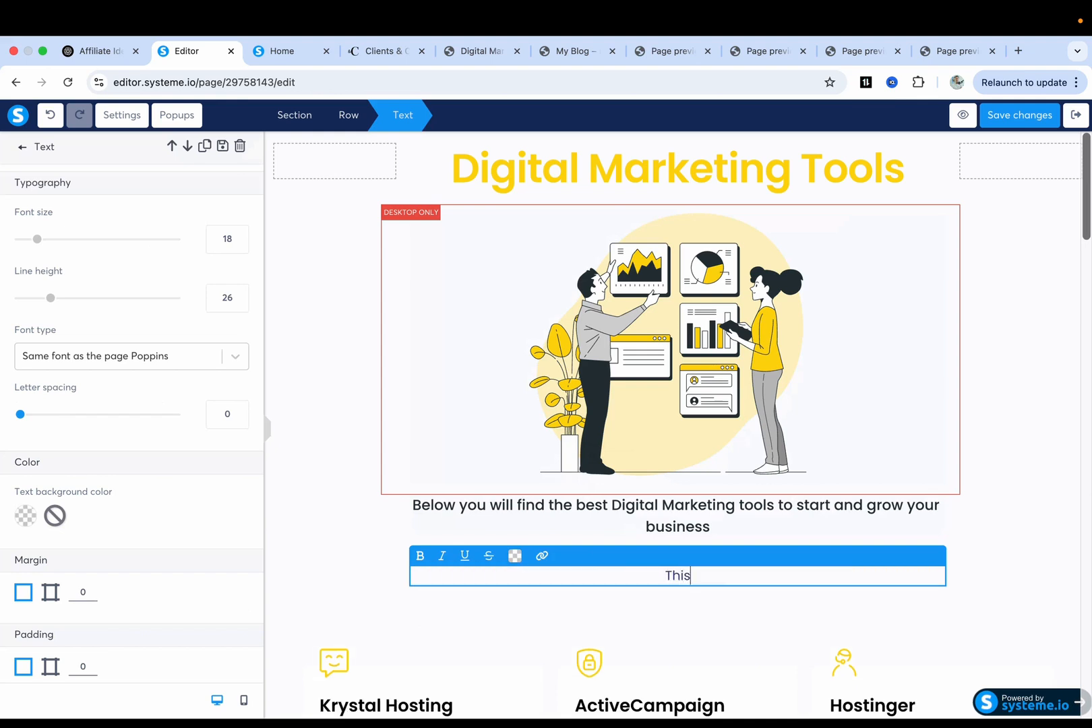
text( is your text.)
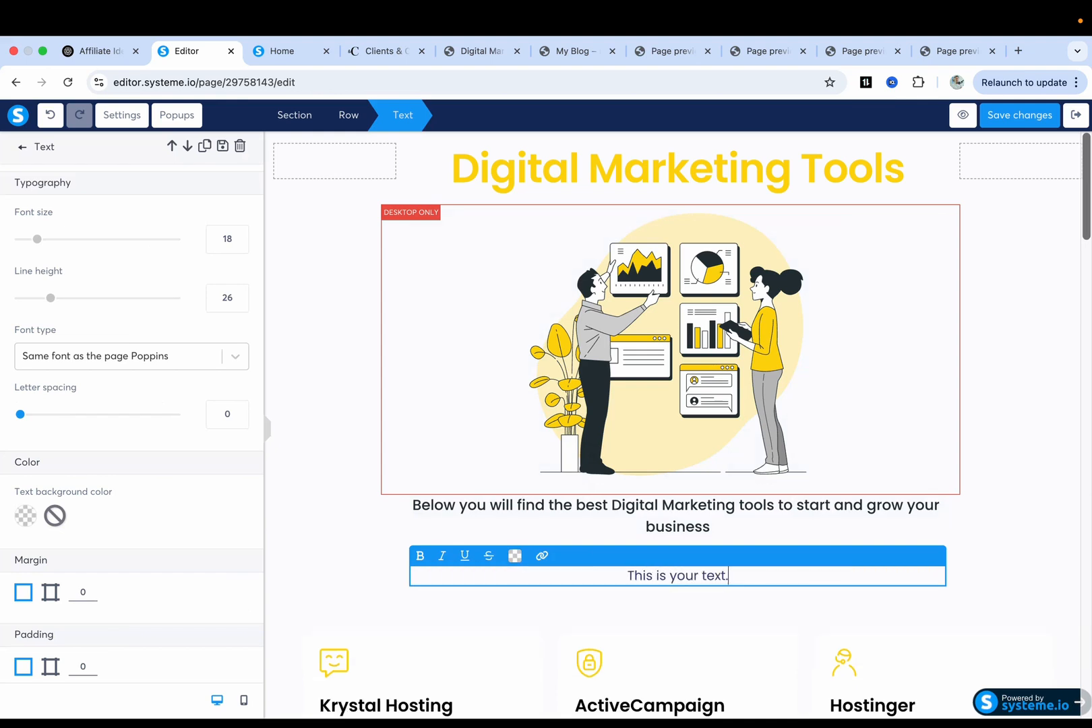
click(1011, 368)
Add a headline reading 'headline' below the new paragraph.
drag(135, 237, 614, 526)
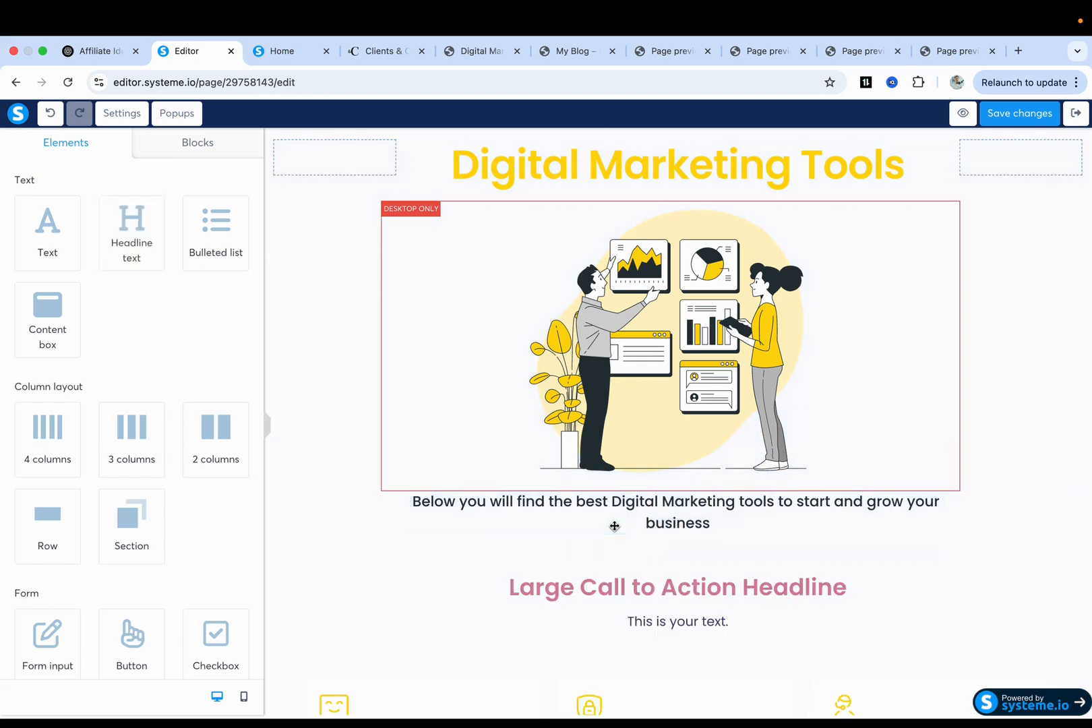
triple_click(586, 581)
text(headline)
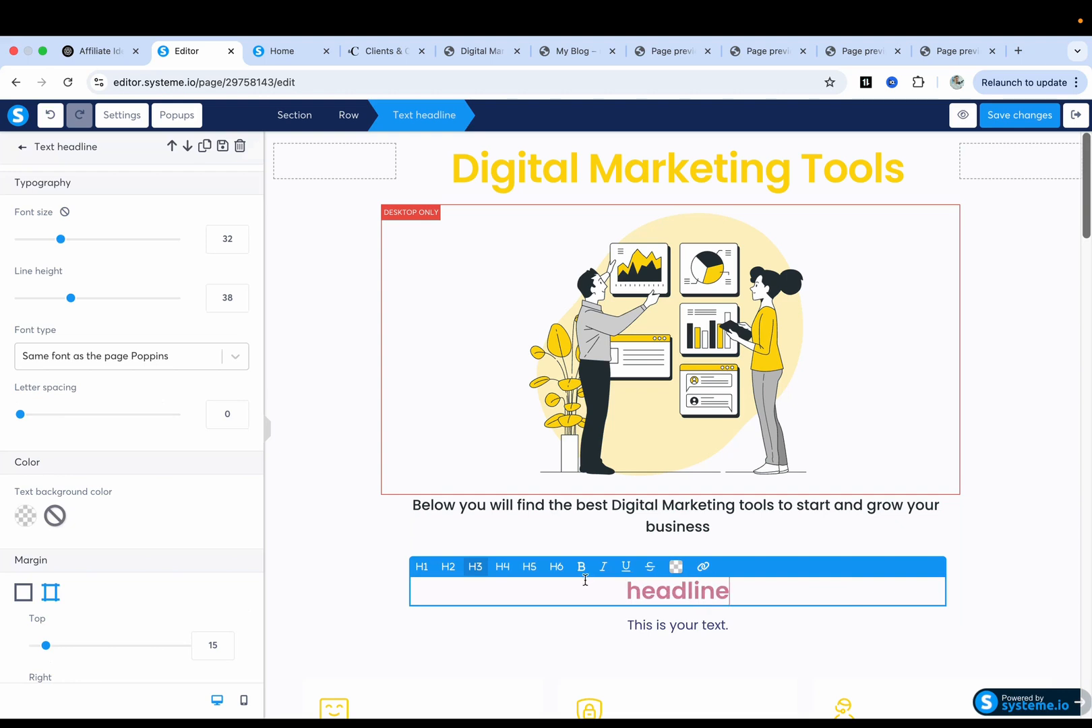
scroll(409, 478, down, 3)
click(361, 443)
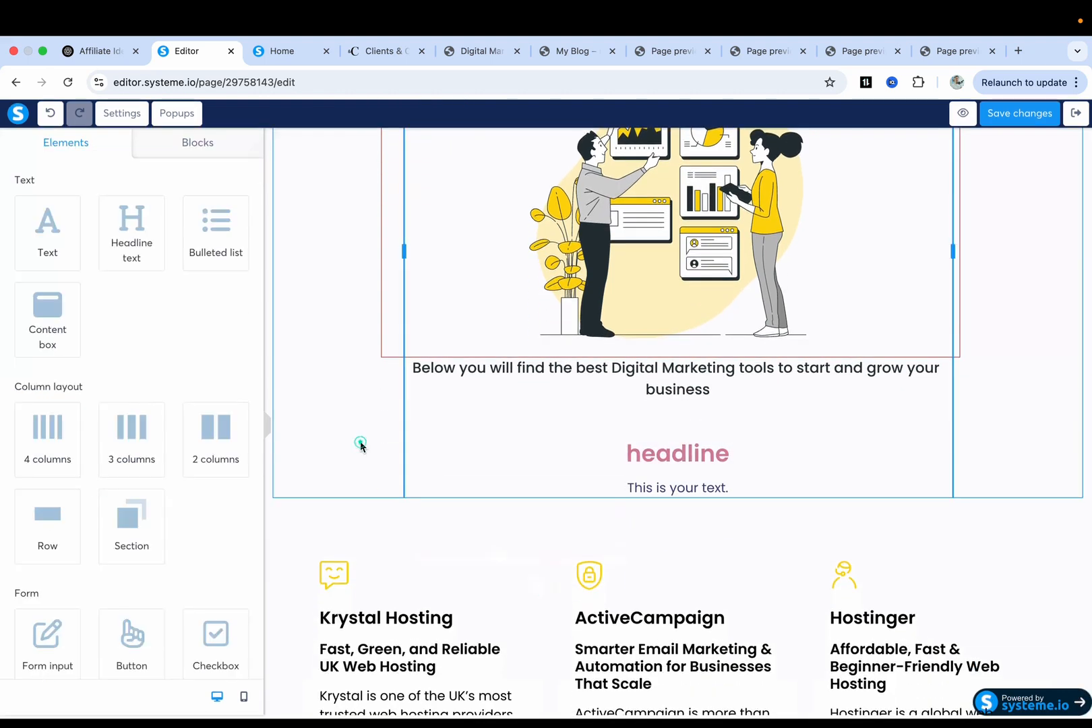
Add a placeholder bulleted list under the headline, then start deleting it.
drag(624, 412, 658, 499)
click(570, 531)
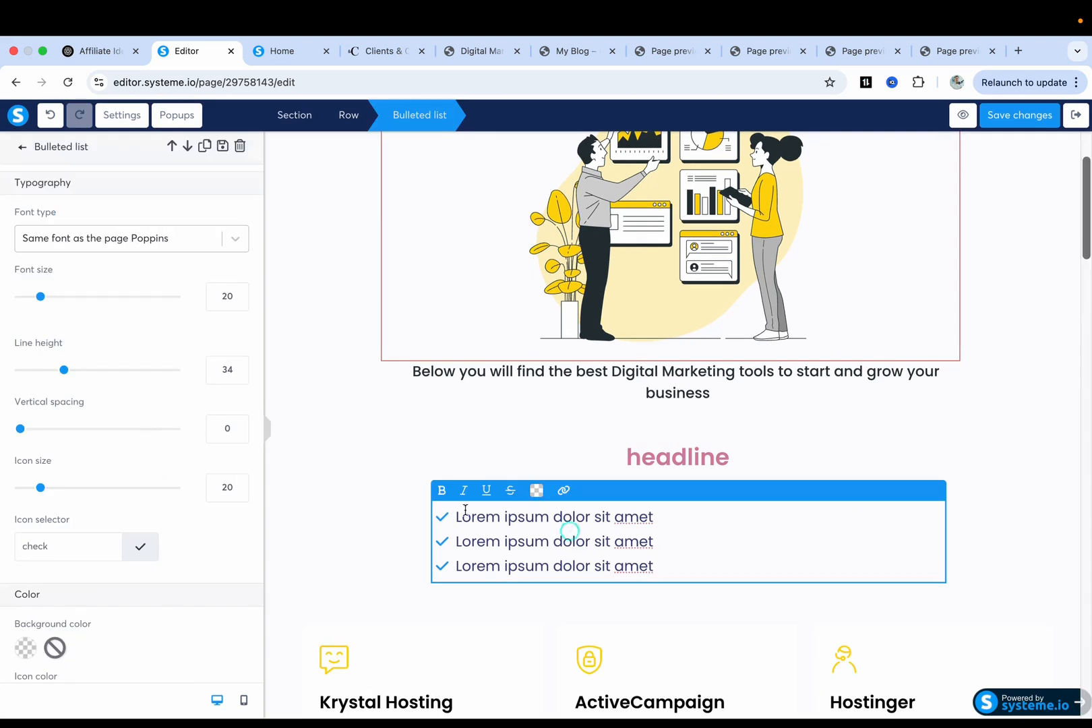
scroll(125, 463, down, 4)
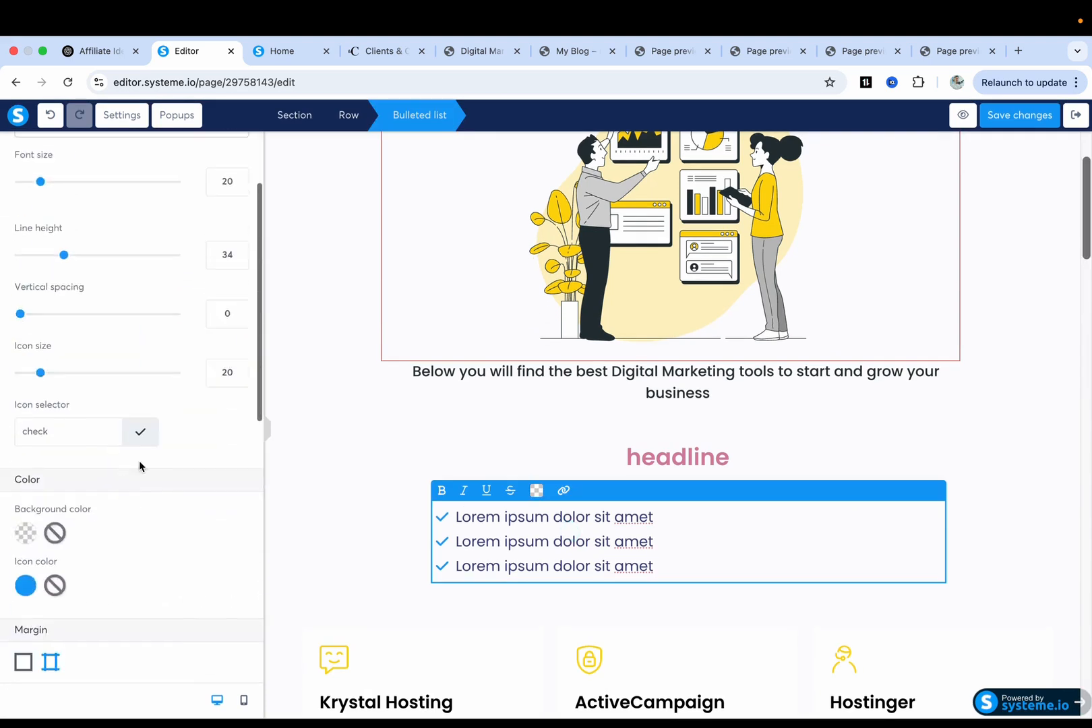
click(1012, 474)
click(935, 488)
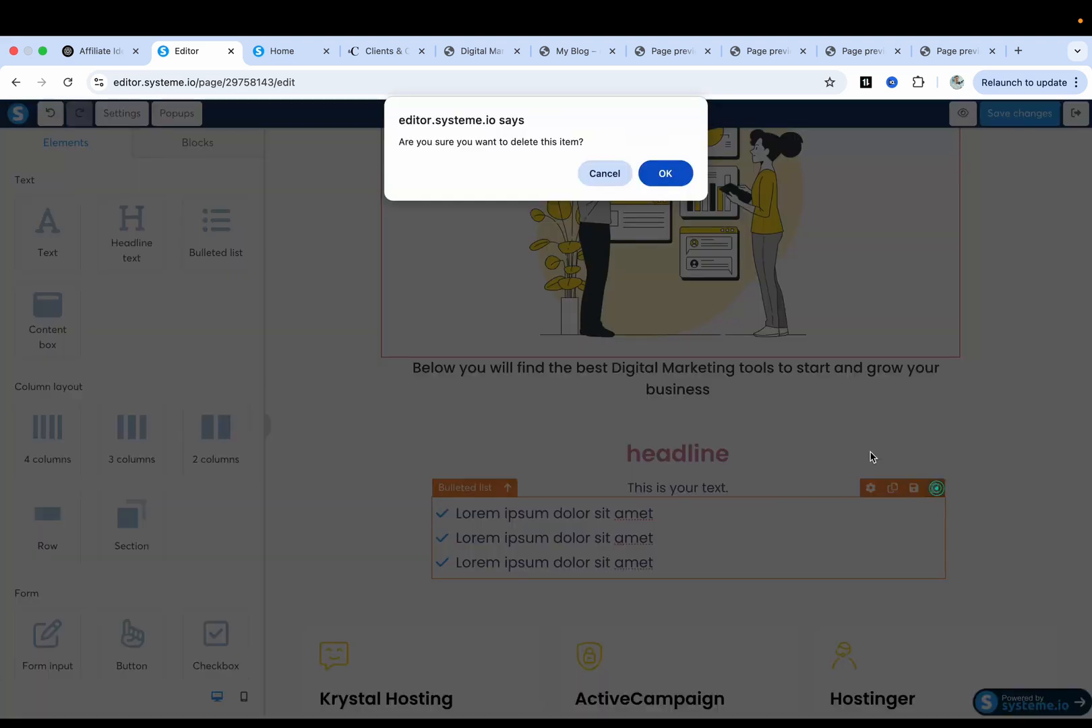
Confirm the bulleted list deletion, testing undo and redo along the way.
click(665, 174)
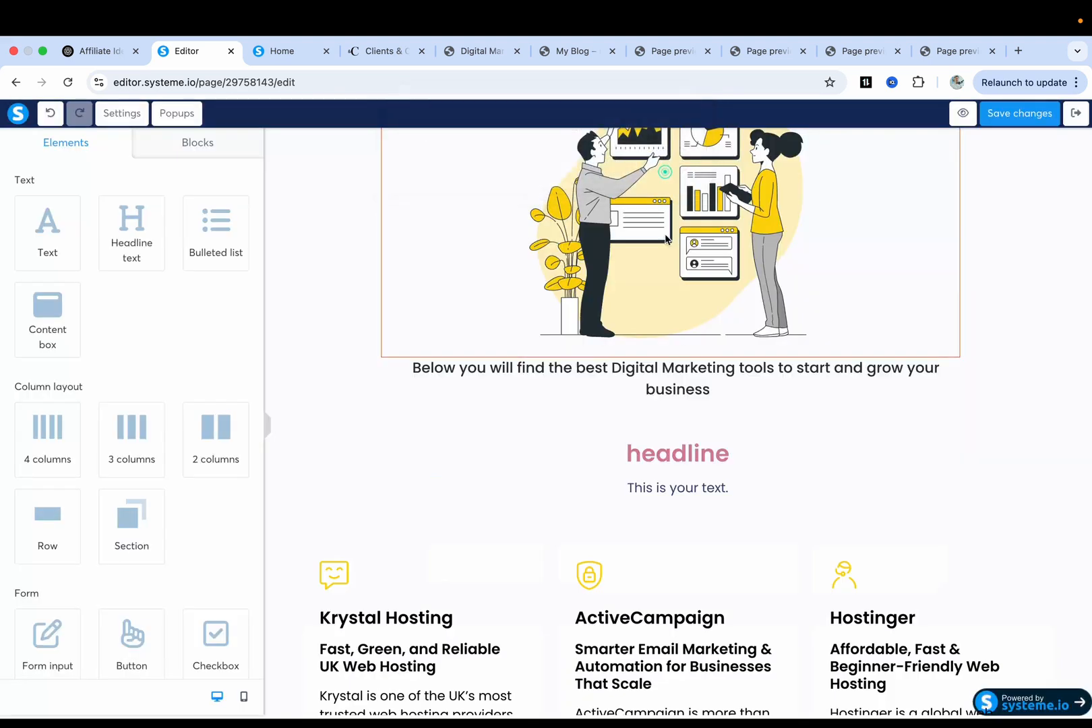
click(49, 114)
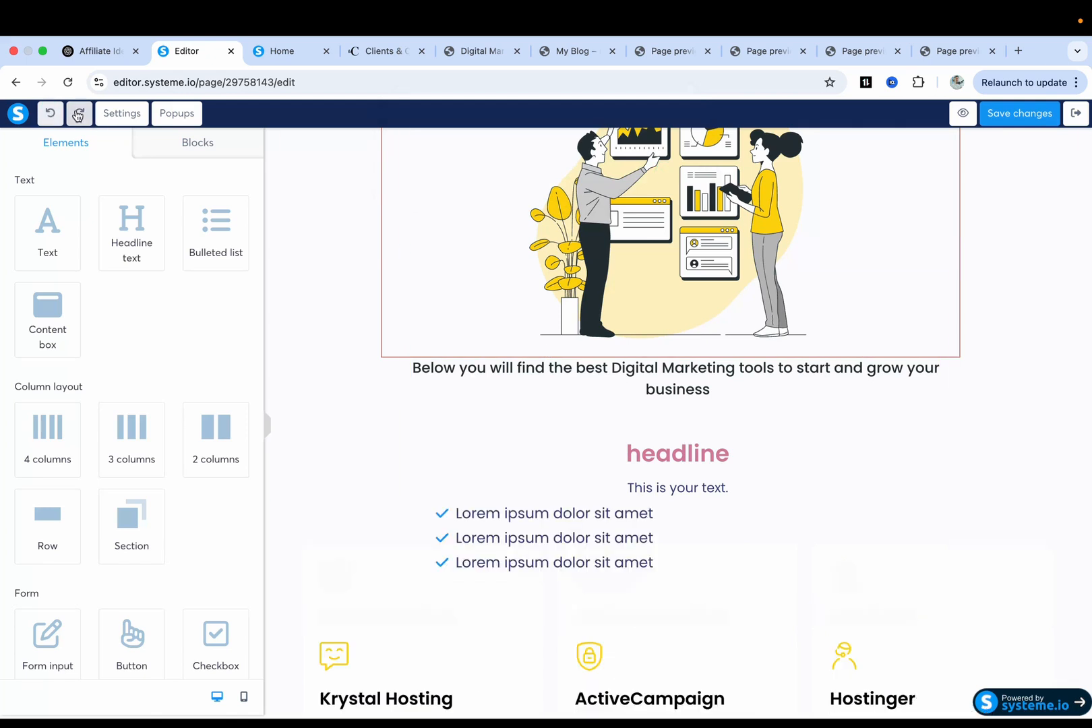
click(79, 115)
click(53, 115)
click(78, 115)
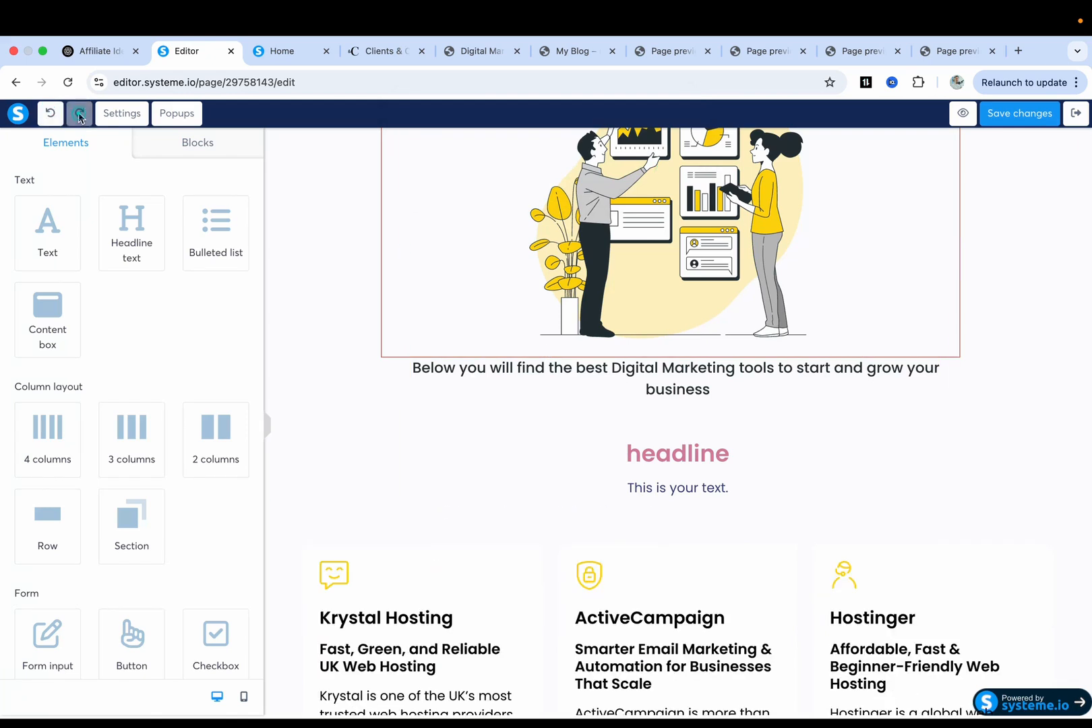
Add Image and Video elements near the headline, then delete the video block.
scroll(182, 388, down, 4)
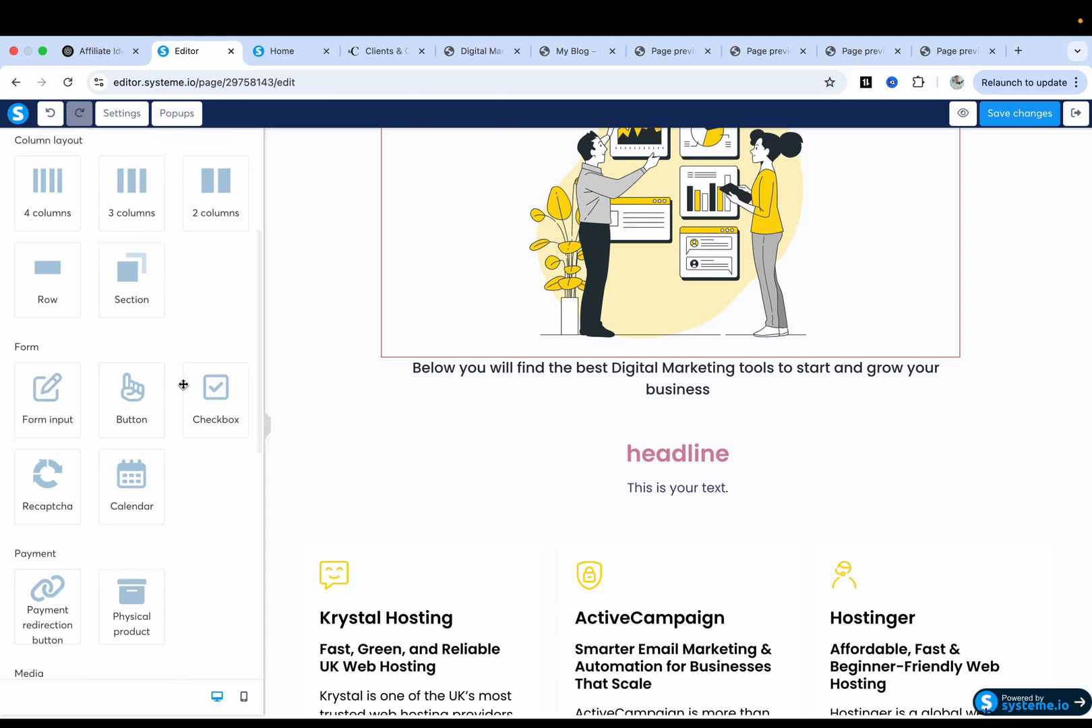
scroll(183, 384, down, 1)
scroll(183, 385, up, 1)
scroll(184, 385, down, 3)
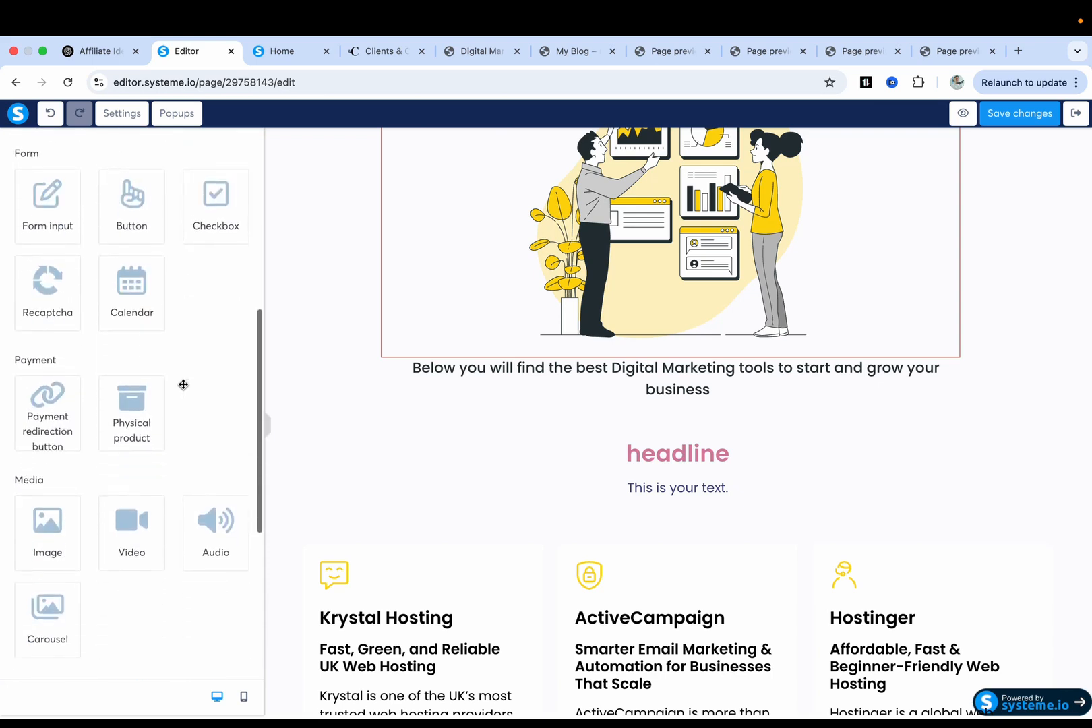
scroll(183, 384, down, 1)
scroll(131, 458, down, 3)
drag(49, 286, 709, 480)
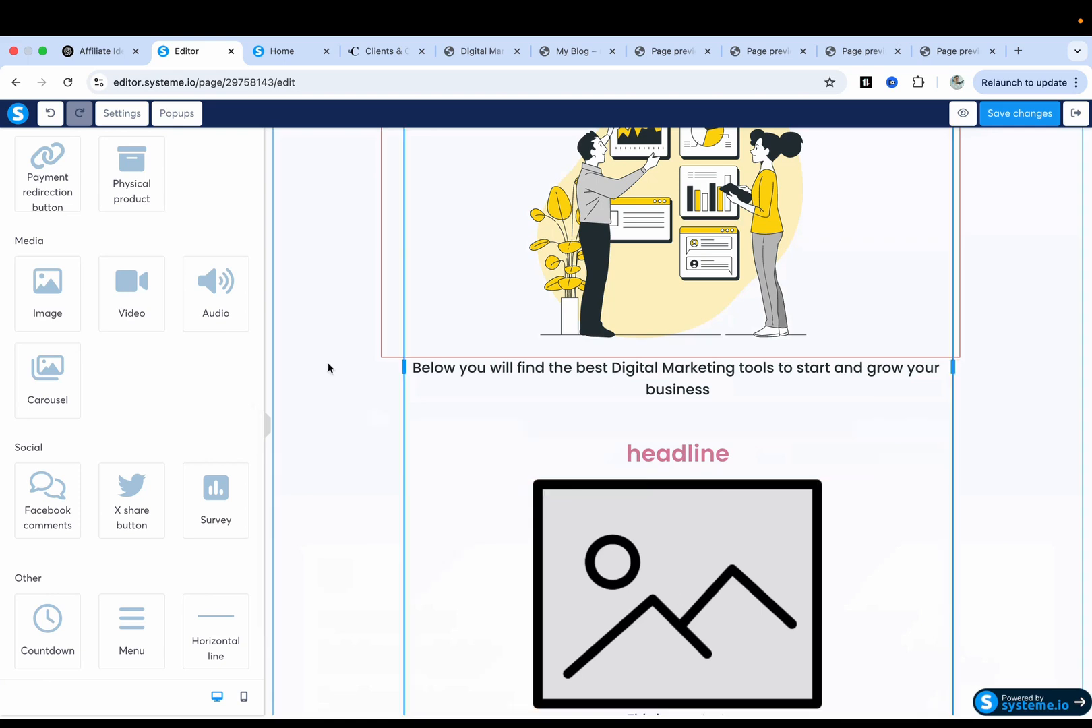
drag(129, 312, 663, 458)
scroll(633, 495, down, 2)
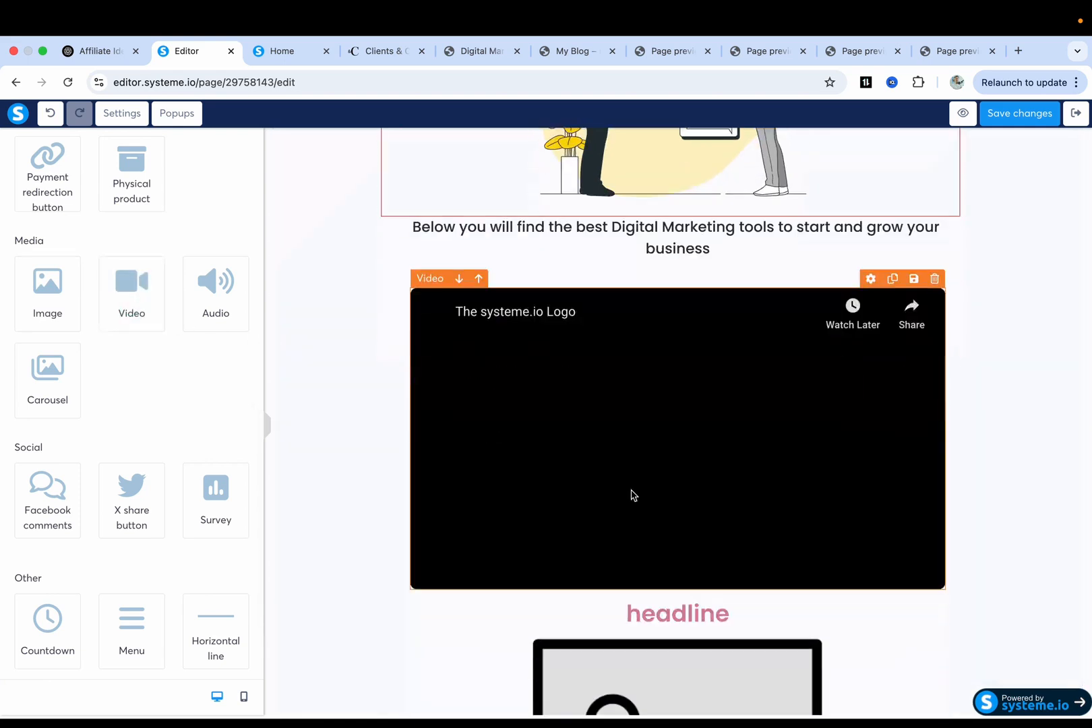
scroll(634, 496, down, 1)
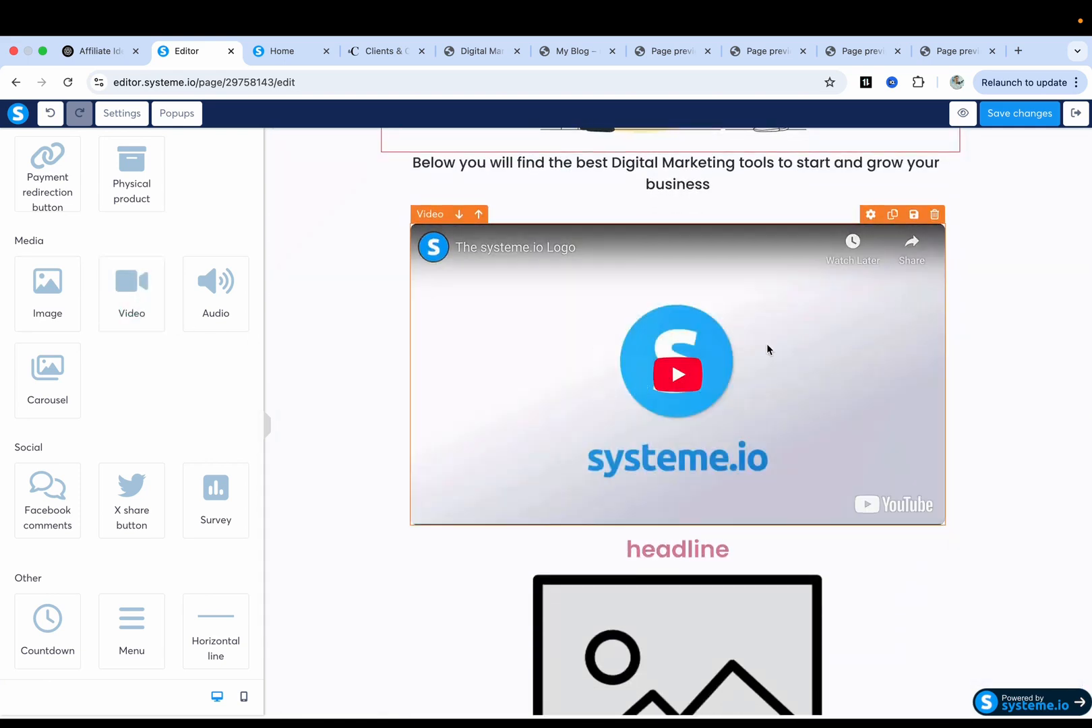
click(934, 215)
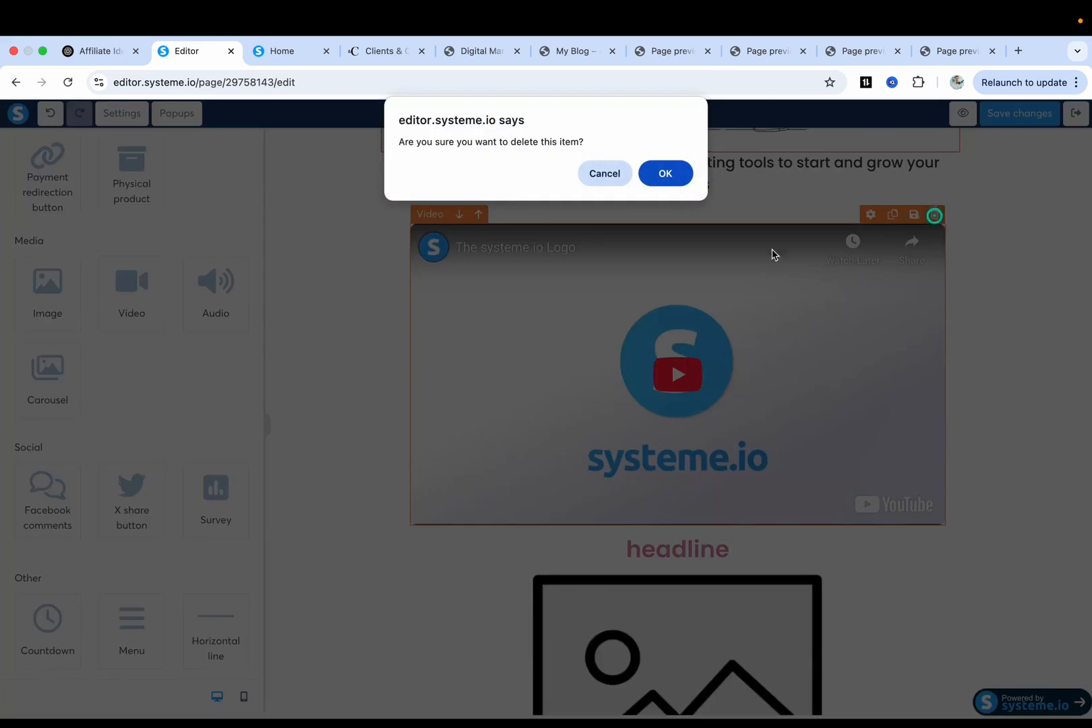
click(683, 169)
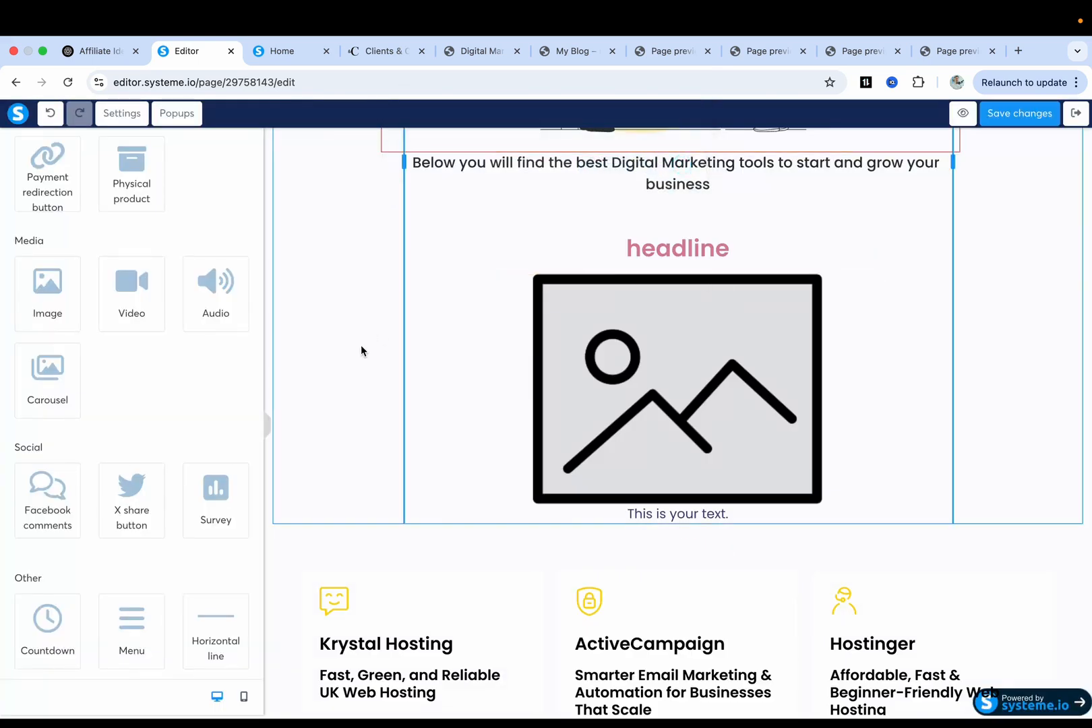
Delete the image placeholder, the 'headline' heading and the 'This is your text.' block.
scroll(127, 393, down, 1)
scroll(128, 395, down, 1)
scroll(127, 395, up, 10)
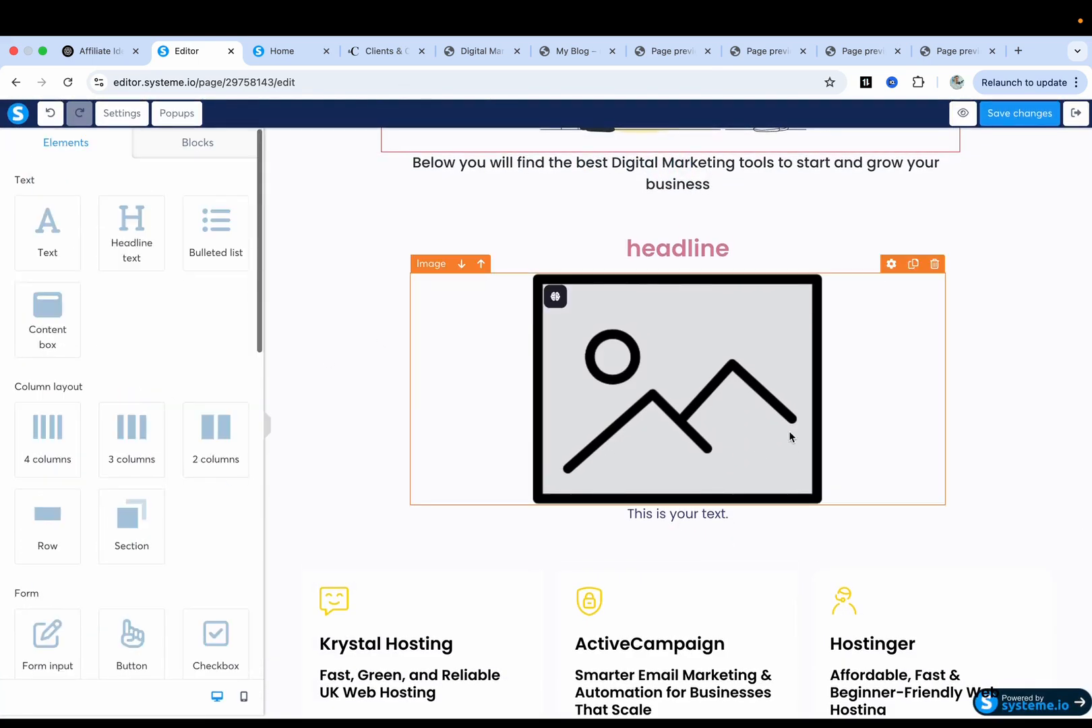
click(934, 263)
click(674, 172)
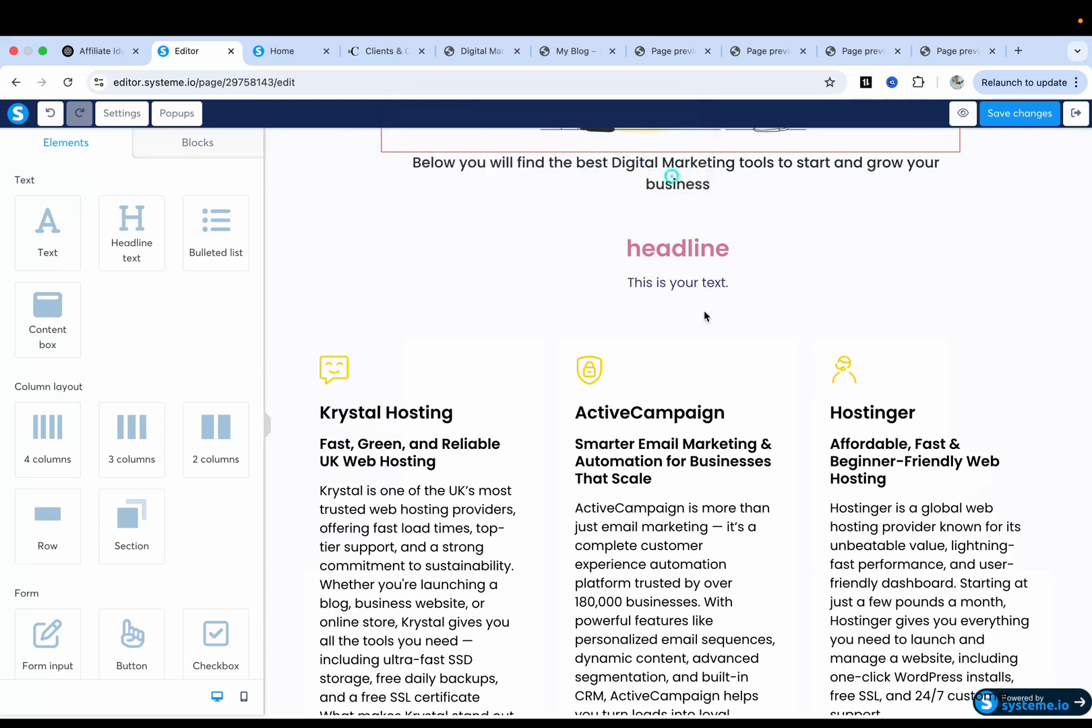
click(934, 226)
click(677, 173)
click(935, 215)
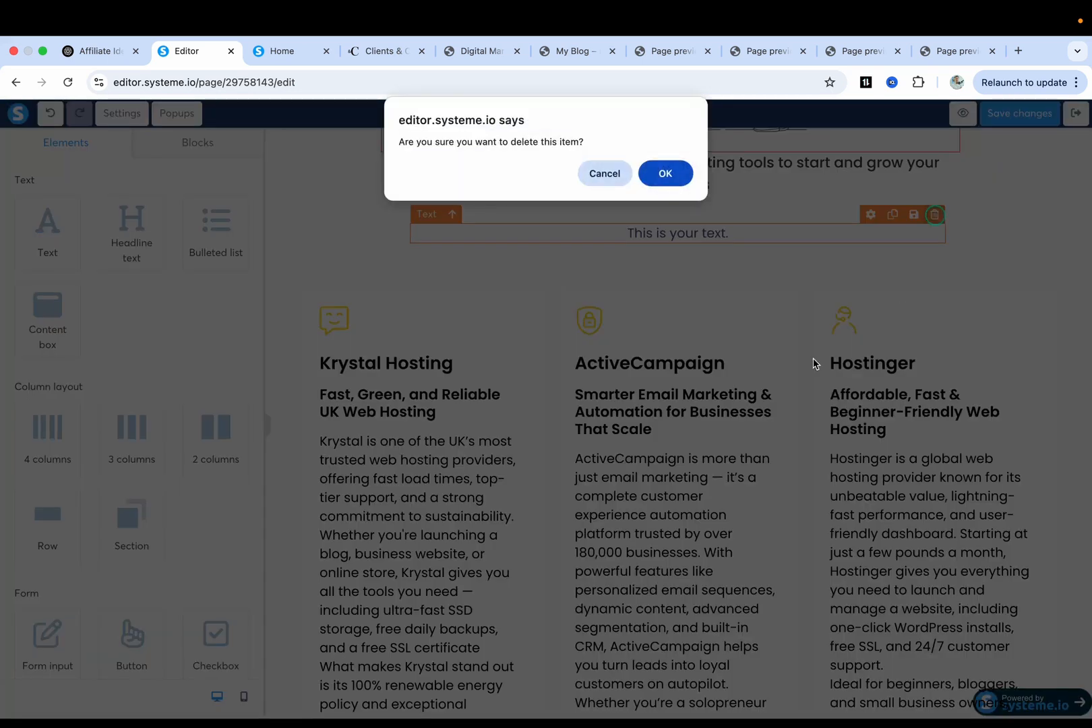
click(665, 174)
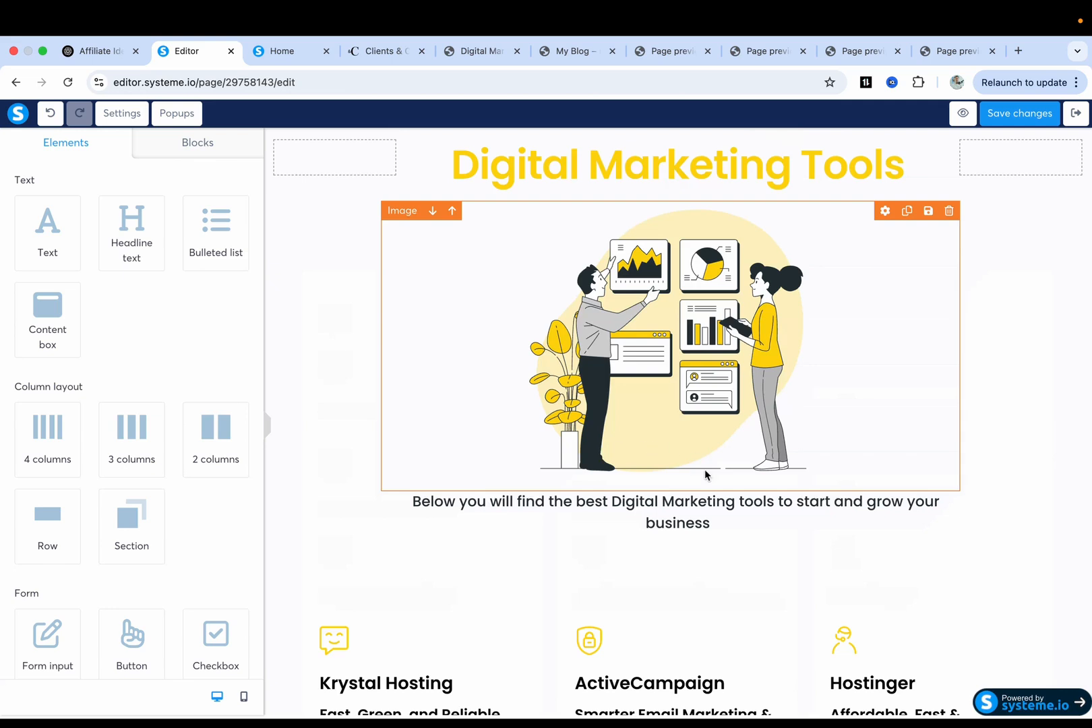
Save the cleaned-up page and open its live preview.
scroll(674, 471, down, 5)
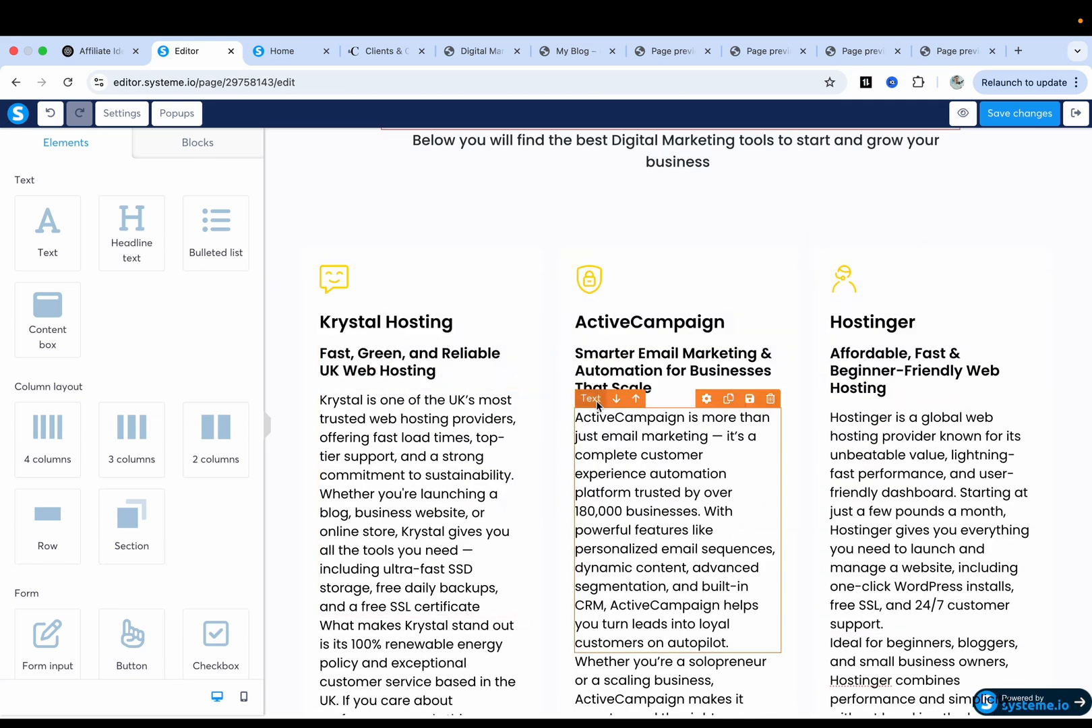
scroll(754, 401, up, 2)
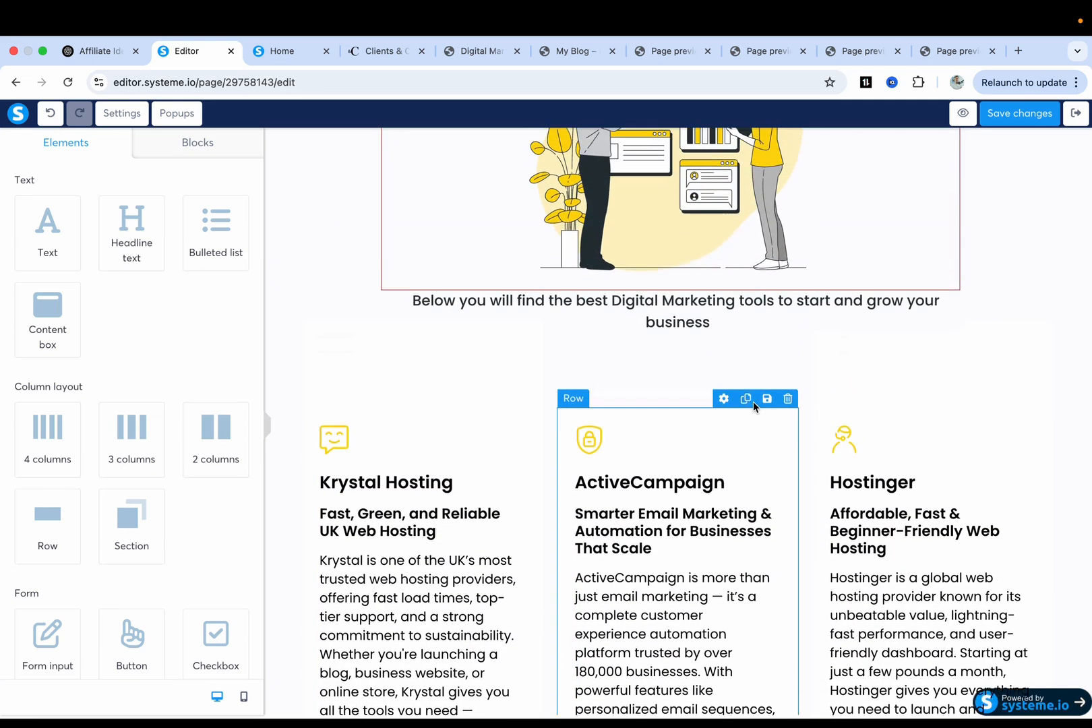
scroll(754, 402, up, 1)
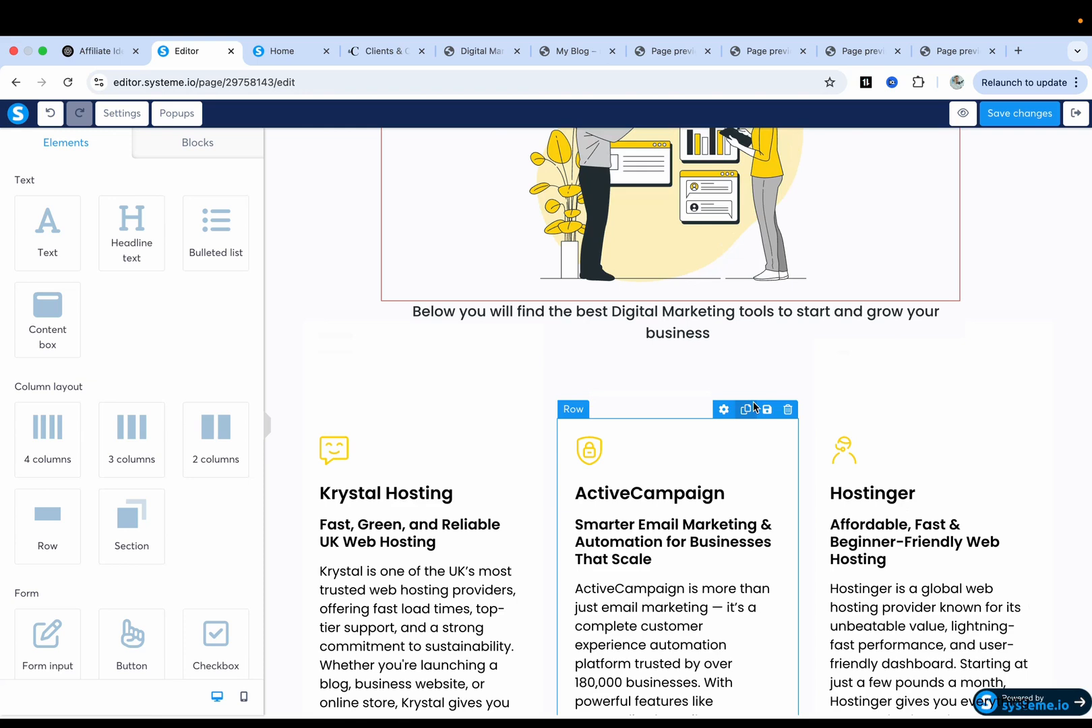
scroll(754, 401, down, 4)
scroll(754, 393, up, 7)
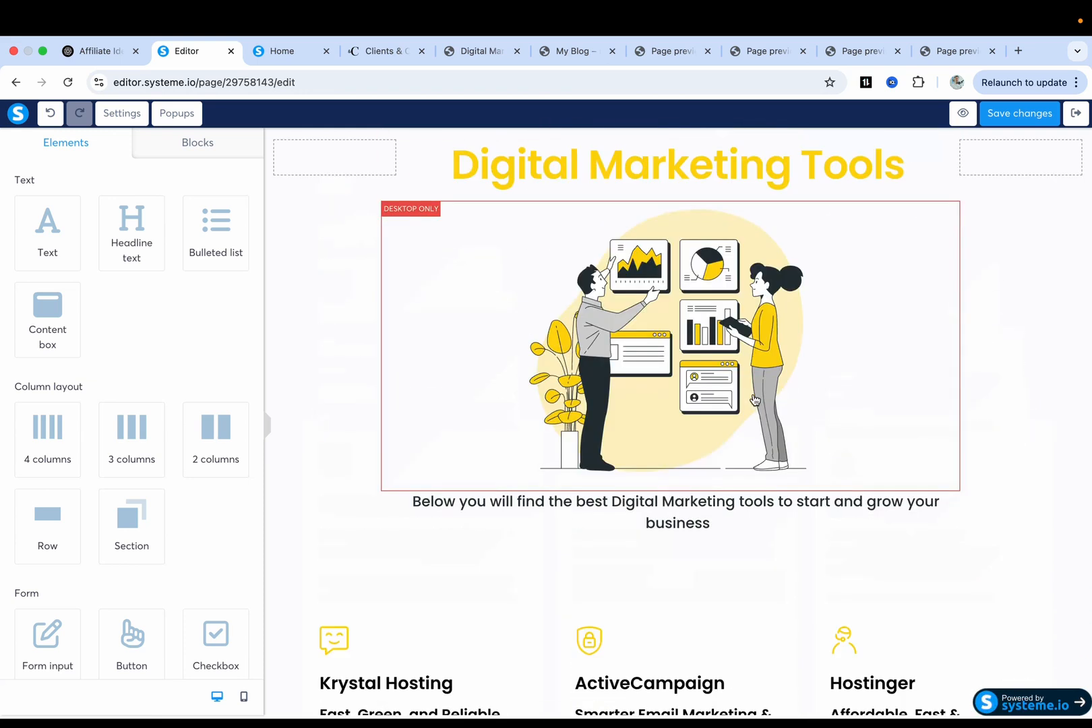
click(1020, 114)
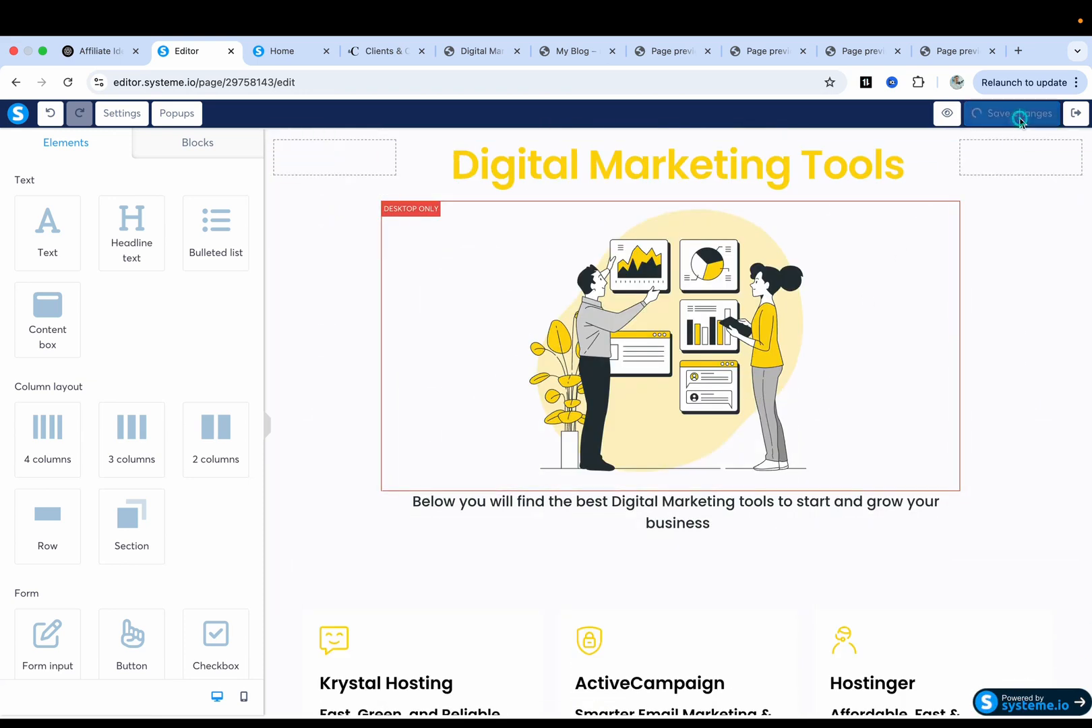
click(964, 114)
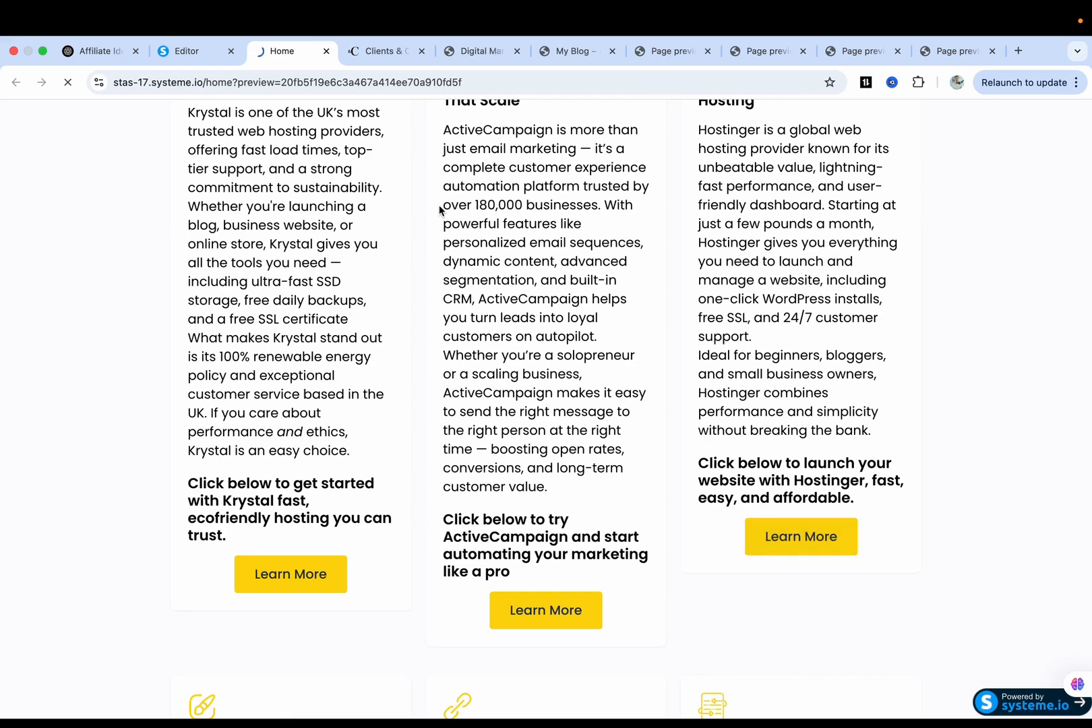
Scroll through the preview's headline, illustration and tool cards, then return to the editor.
scroll(429, 398, down, 7)
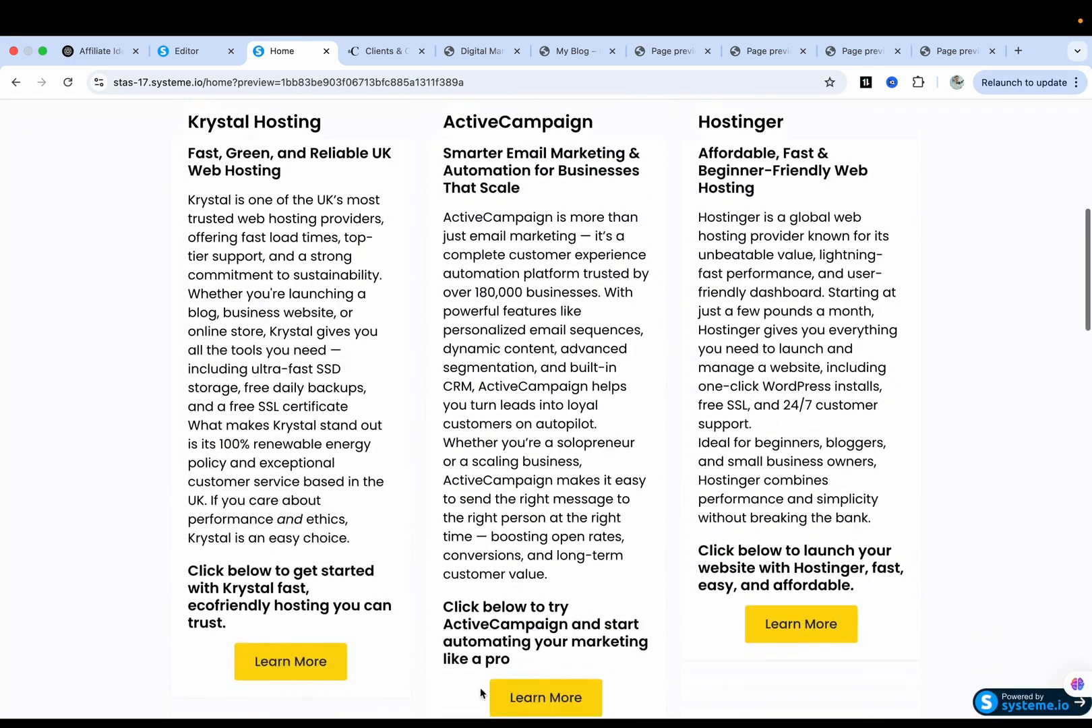
scroll(670, 379, up, 8)
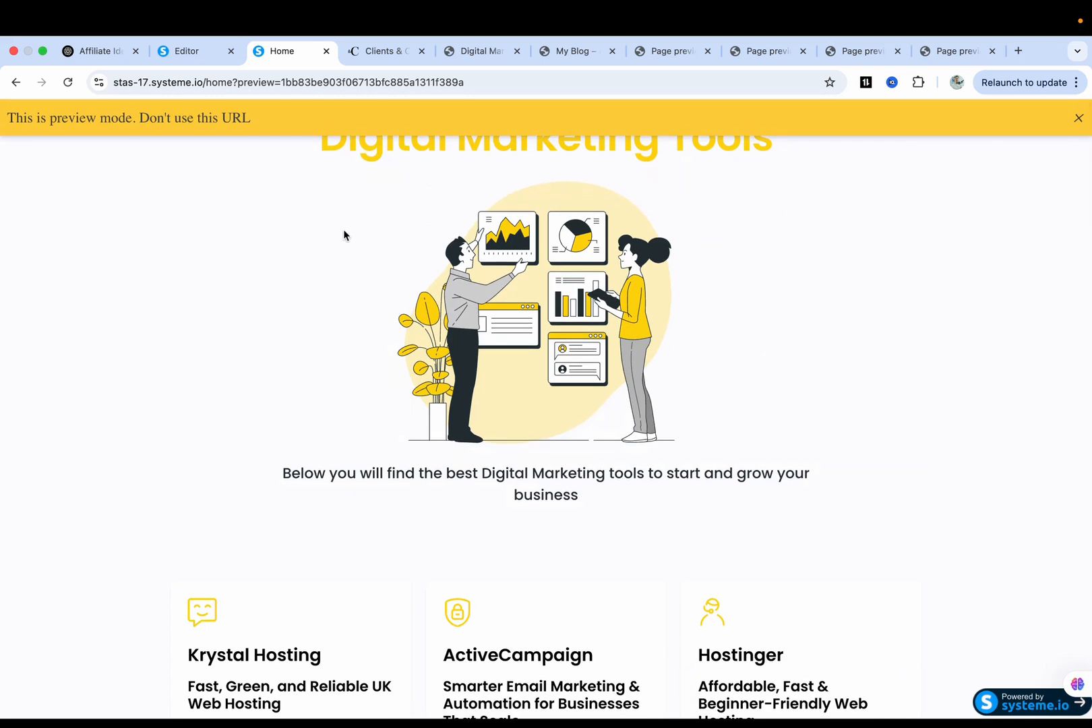
click(200, 52)
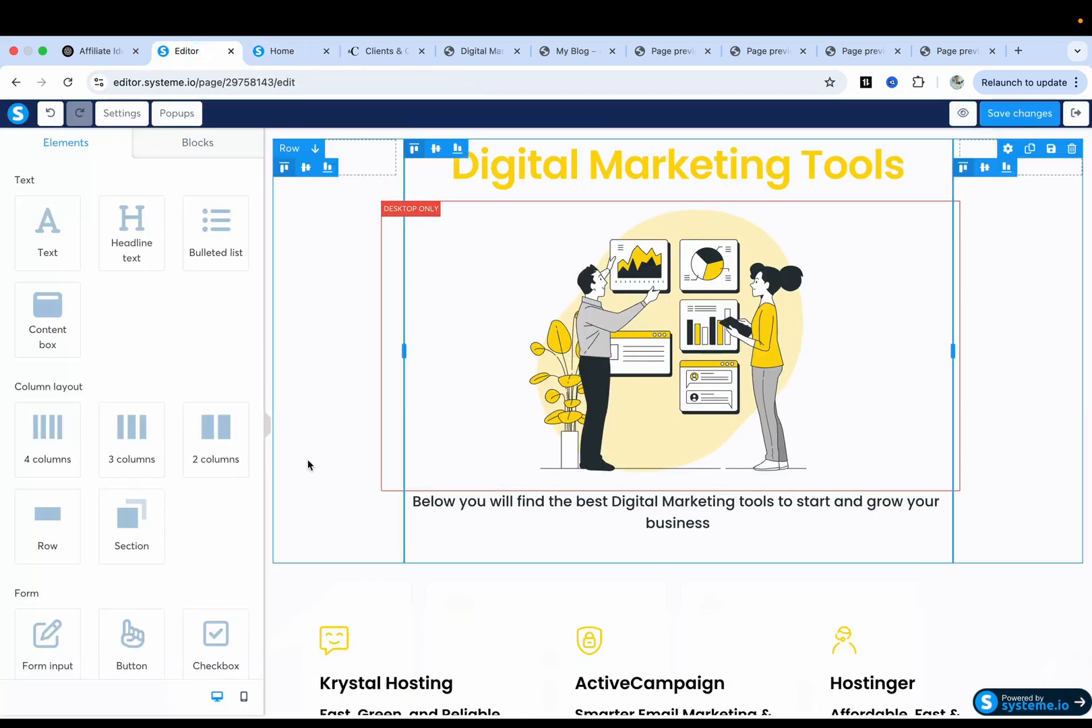